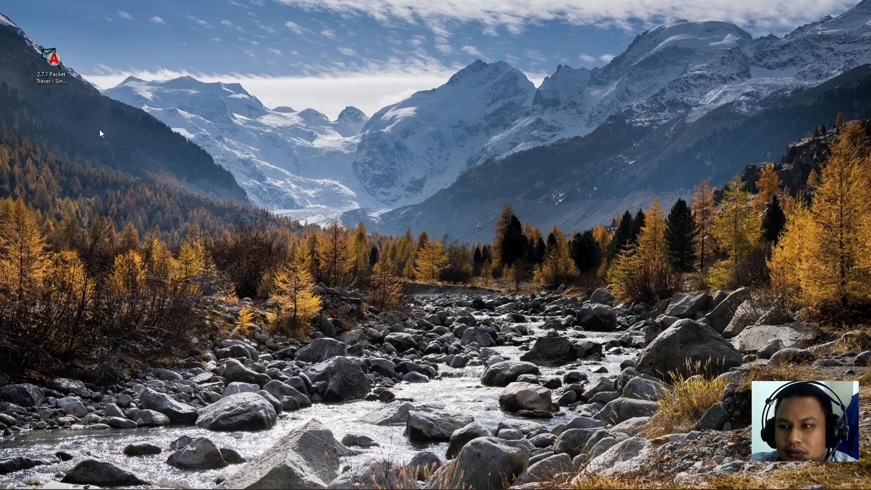
# Open the 2.7.1 Packet Tracer Single-Area OSPFv2 Configuration activity and move the whole topology to the middle of the workspace
pyautogui.click(59, 63)
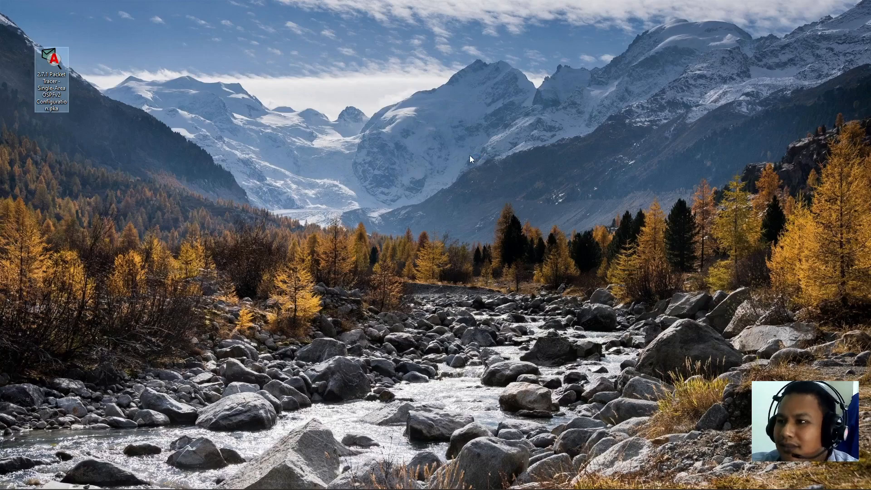
pyautogui.click(604, 261)
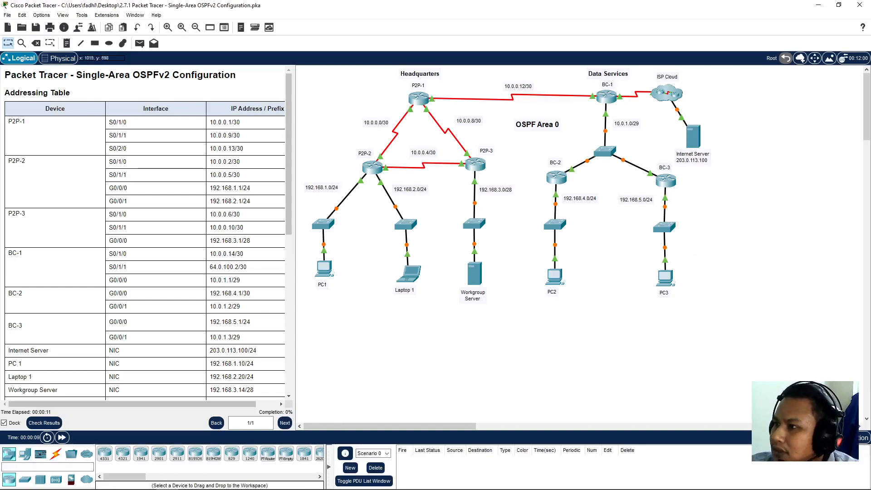
pyautogui.moveTo(793, 374); pyautogui.dragTo(332, 66)
pyautogui.click(549, 334)
pyautogui.moveTo(506, 224); pyautogui.dragTo(543, 277)
pyautogui.moveTo(790, 379); pyautogui.dragTo(307, 62)
pyautogui.moveTo(422, 107); pyautogui.dragTo(466, 168)
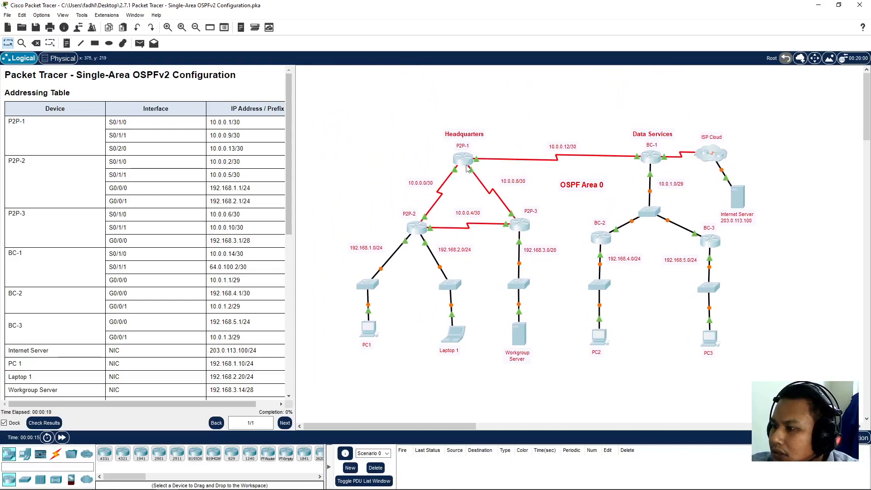
pyautogui.click(811, 252)
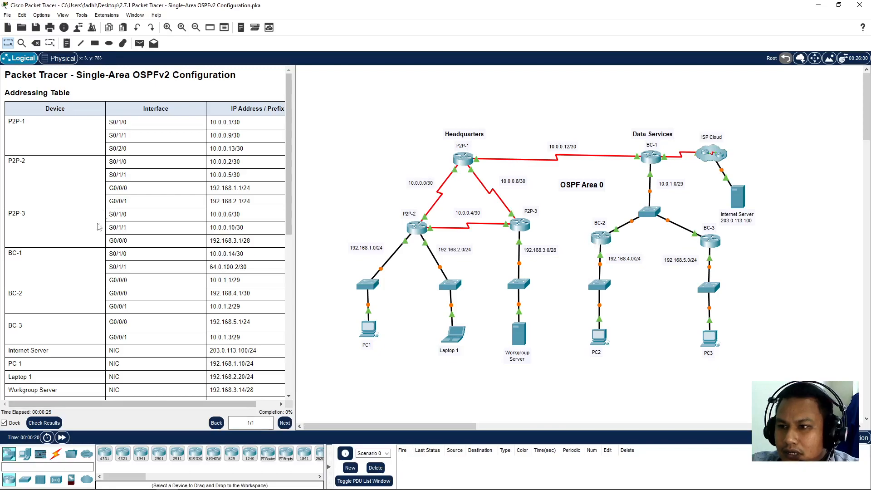
# Read the addressing table and the objective on point-to-point and broadcast multiaccess networks in the activity instructions
pyautogui.scroll(-1, 120, 275)
pyautogui.scroll(1, 119, 283)
pyautogui.scroll(-2, 175, 224)
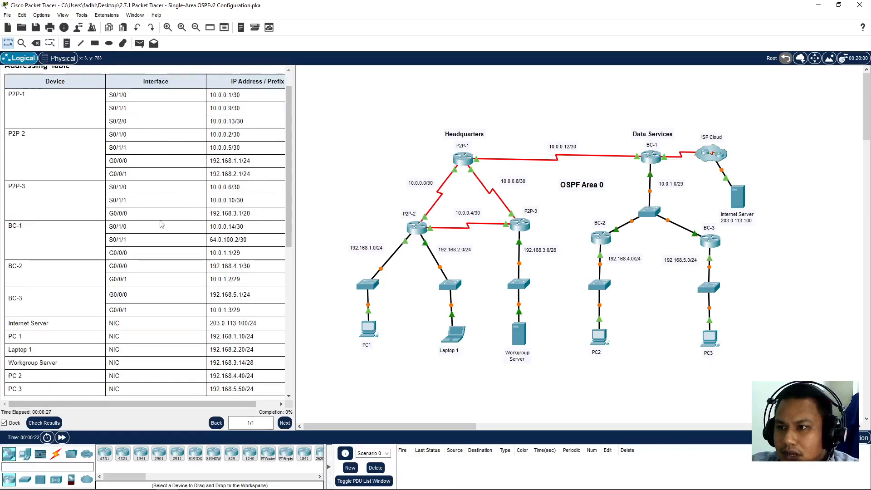
pyautogui.scroll(-3, 181, 269)
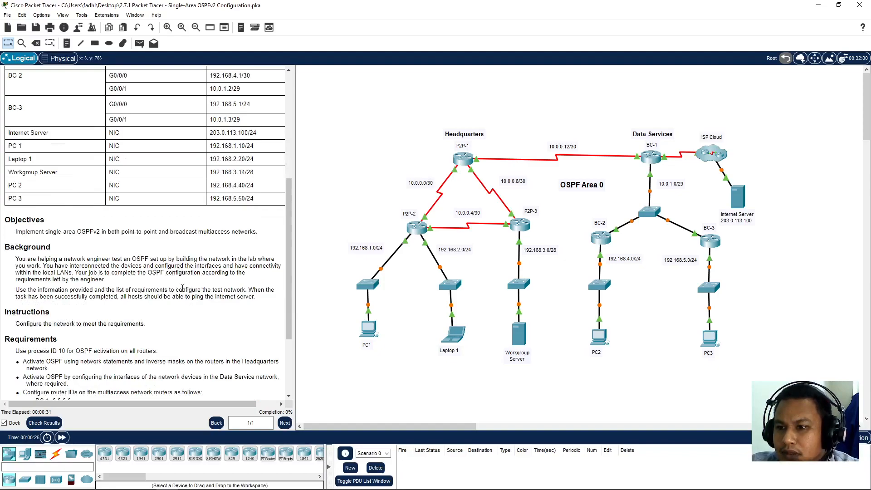
pyautogui.doubleClick(127, 232)
pyautogui.doubleClick(194, 233)
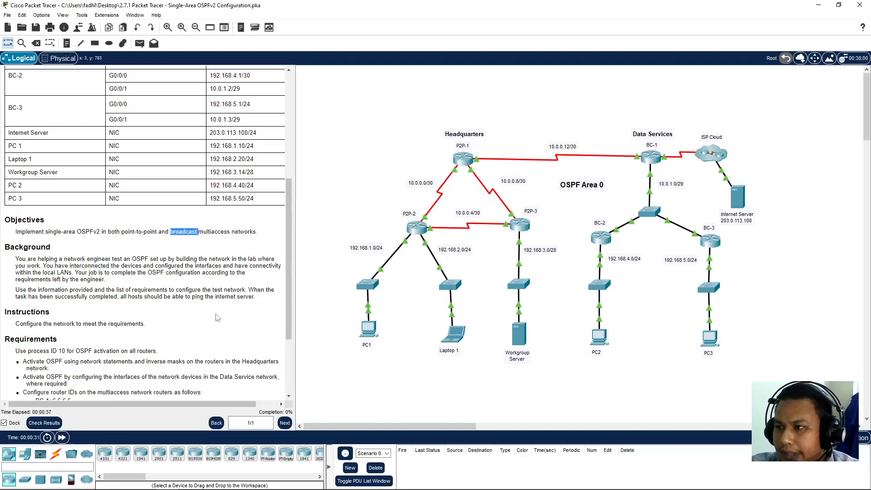
pyautogui.click(87, 230)
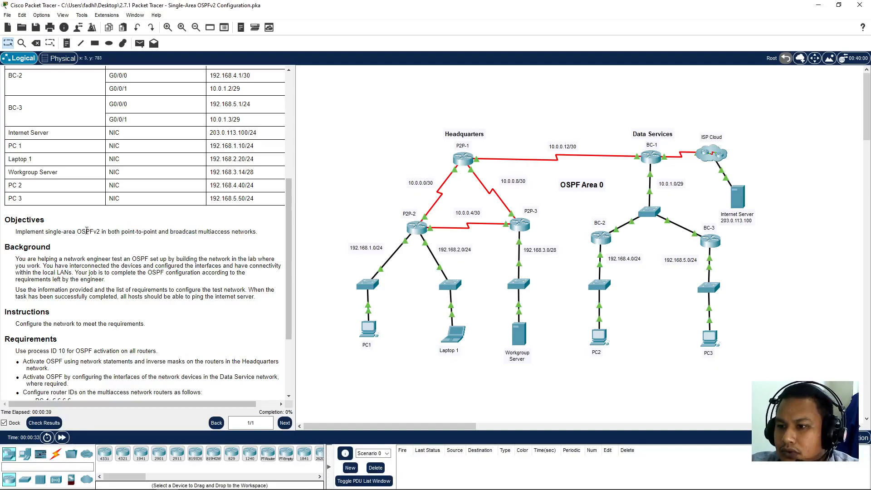
# Read the background, the instructions and the full list of OSPF requirements in the activity text
pyautogui.scroll(-1, 135, 281)
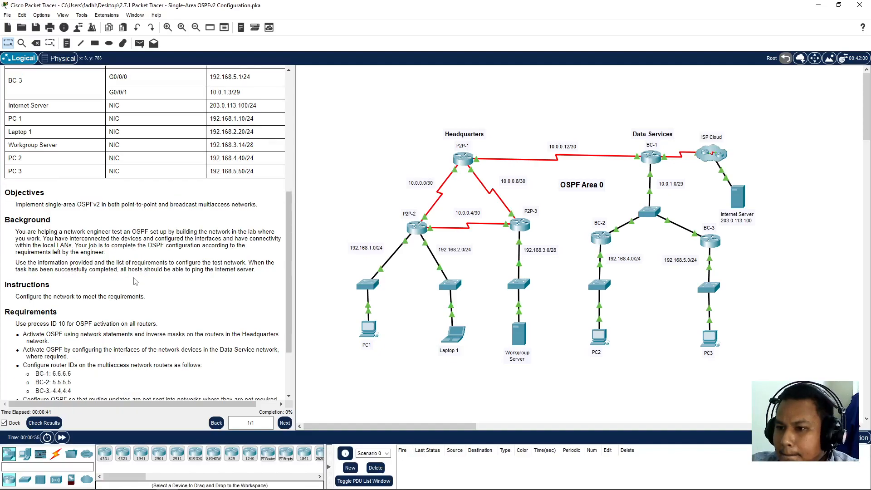
pyautogui.scroll(-1, 135, 282)
pyautogui.scroll(-1, 135, 281)
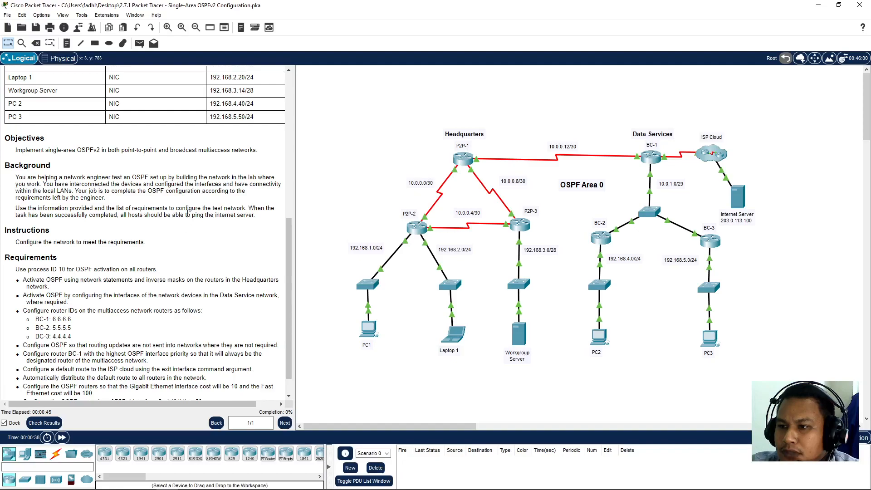
pyautogui.scroll(-1, 186, 215)
pyautogui.moveTo(111, 181); pyautogui.dragTo(224, 188)
pyautogui.click(222, 188)
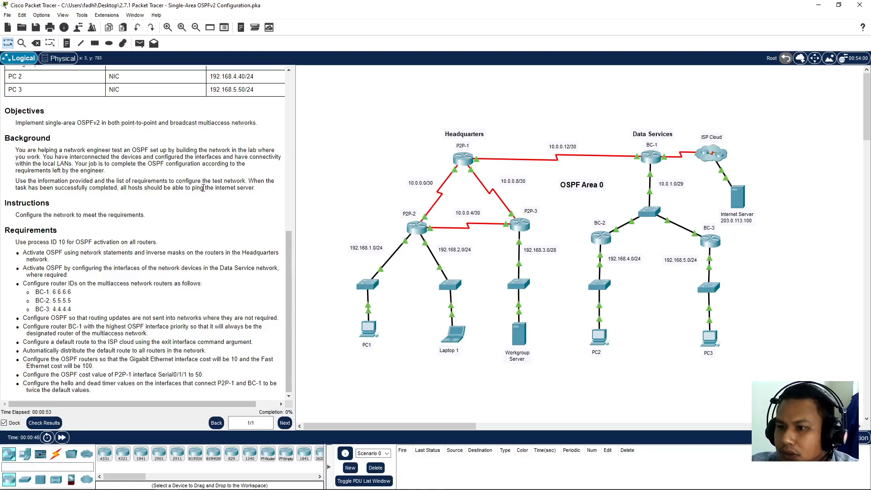
pyautogui.scroll(-1, 113, 242)
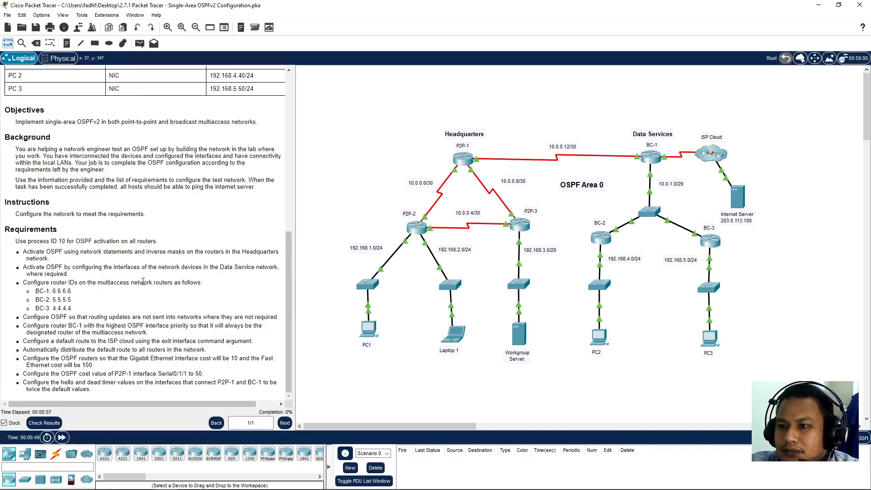
pyautogui.moveTo(20, 214); pyautogui.dragTo(128, 213)
pyautogui.click(77, 219)
pyautogui.click(126, 214)
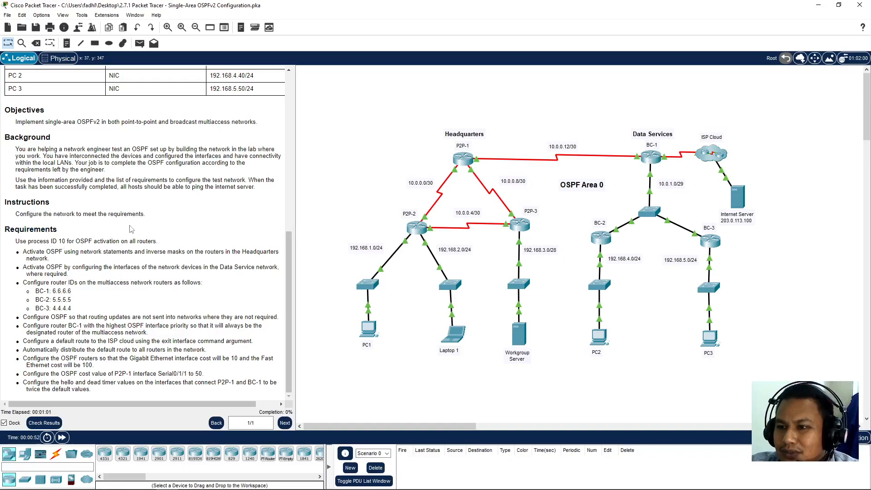
pyautogui.moveTo(67, 242); pyautogui.dragTo(104, 383)
pyautogui.click(105, 383)
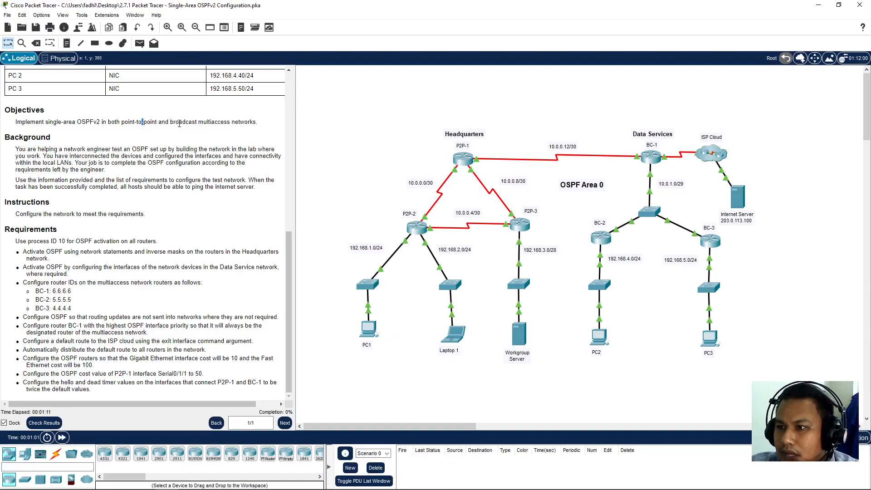
# Compare the objective's multiaccess wording with the Headquarters routers and the BC-2 and BC-3 side of the topology
pyautogui.doubleClick(214, 121)
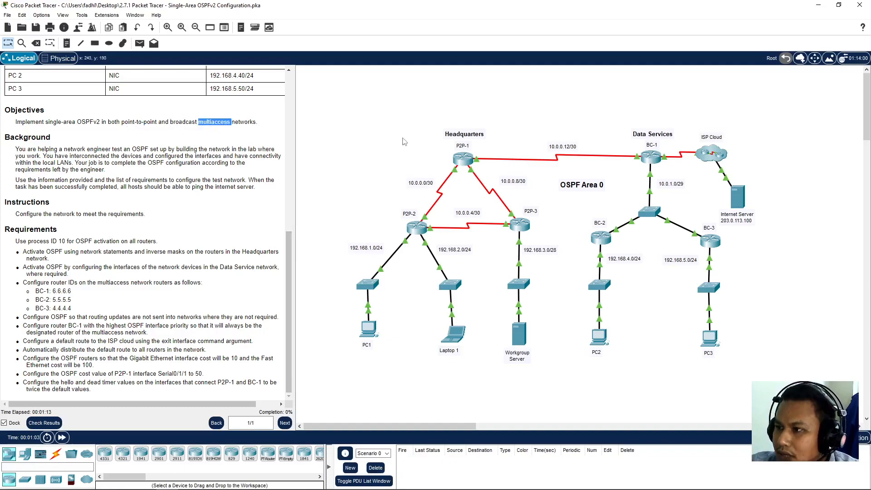
pyautogui.click(244, 119)
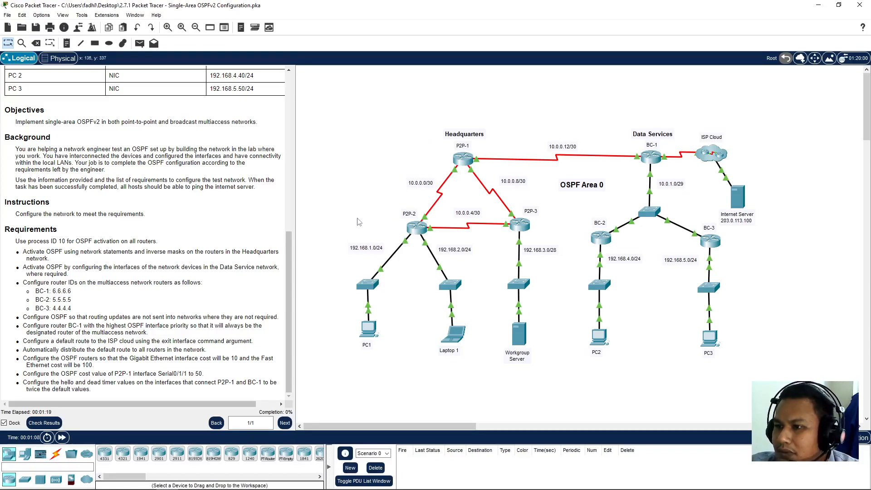
pyautogui.moveTo(344, 128); pyautogui.dragTo(548, 234)
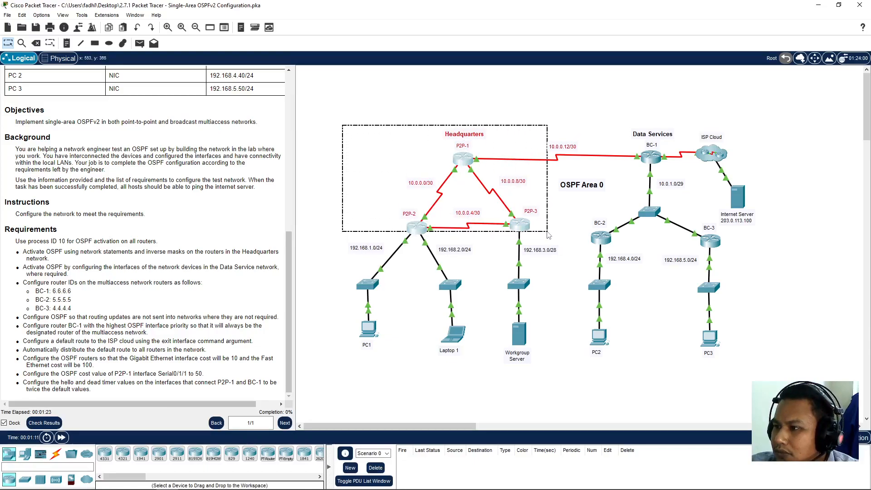
pyautogui.click(548, 234)
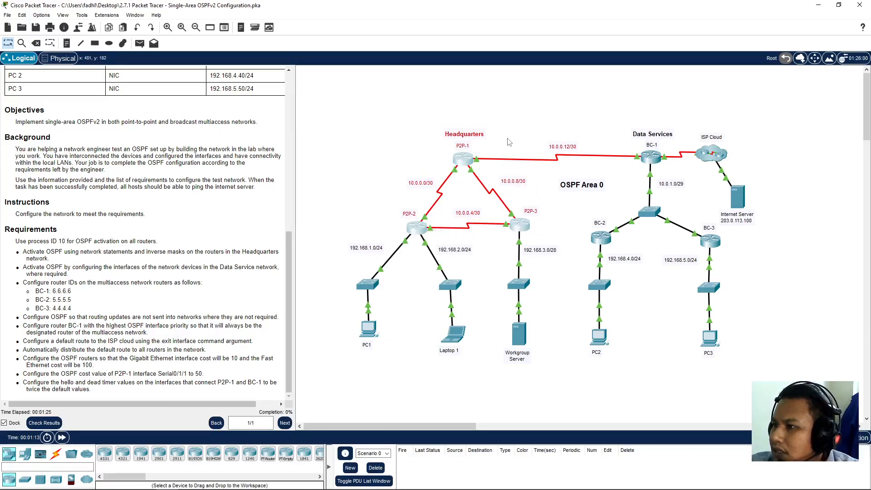
pyautogui.moveTo(593, 199); pyautogui.dragTo(723, 394)
pyautogui.click(723, 394)
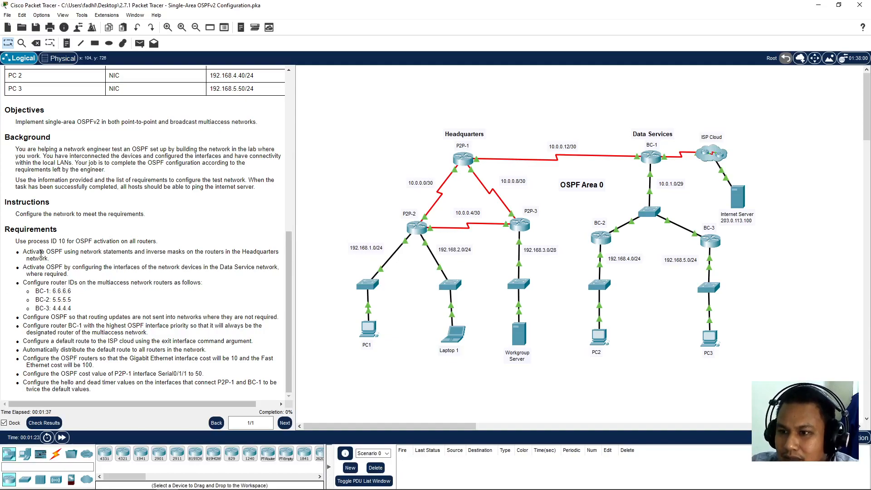
# Study the requirements on the OSPF process ID and on network statements with inverse masks for the Headquarters routers
pyautogui.moveTo(36, 253); pyautogui.dragTo(110, 255)
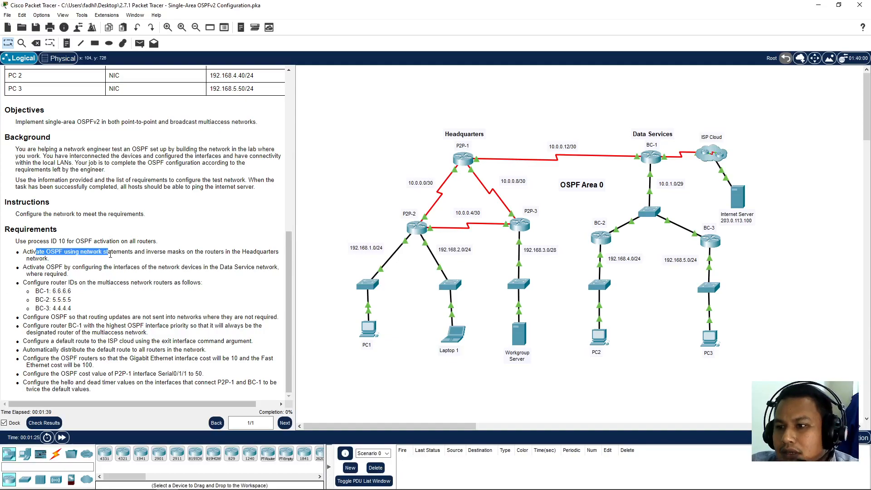
pyautogui.click(110, 255)
pyautogui.moveTo(51, 242); pyautogui.dragTo(83, 243)
pyautogui.click(84, 243)
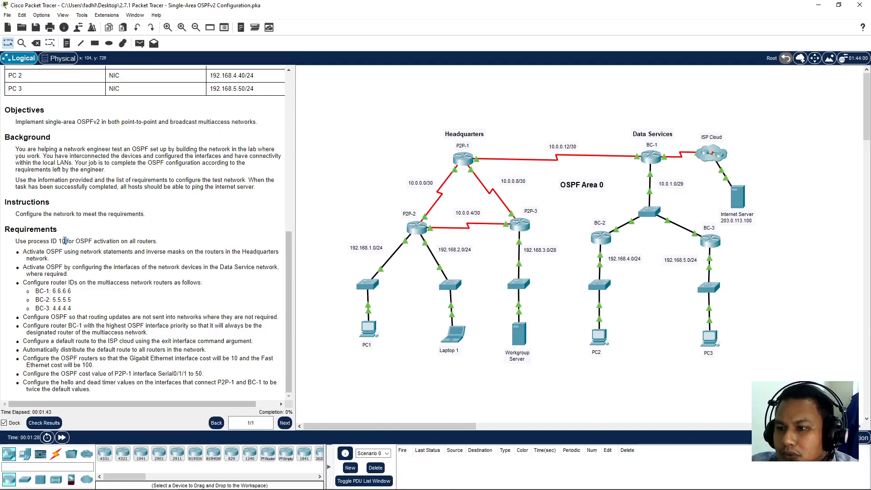
pyautogui.moveTo(40, 255); pyautogui.dragTo(101, 255)
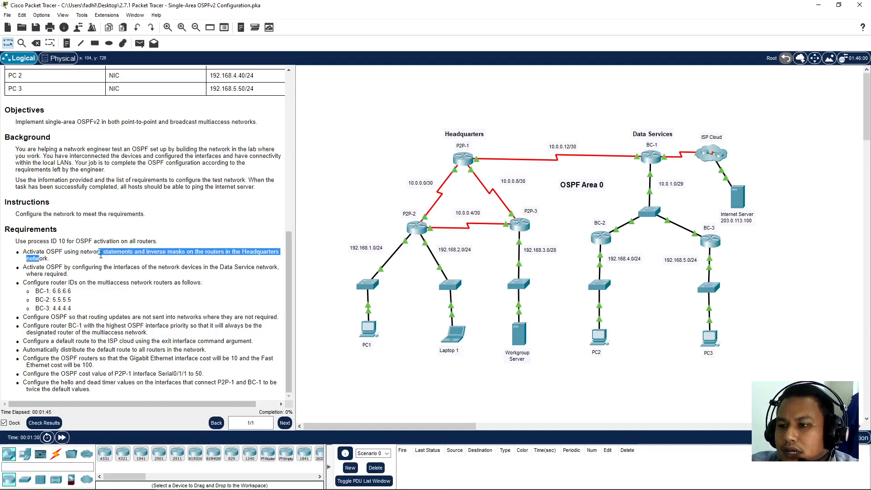
pyautogui.click(47, 257)
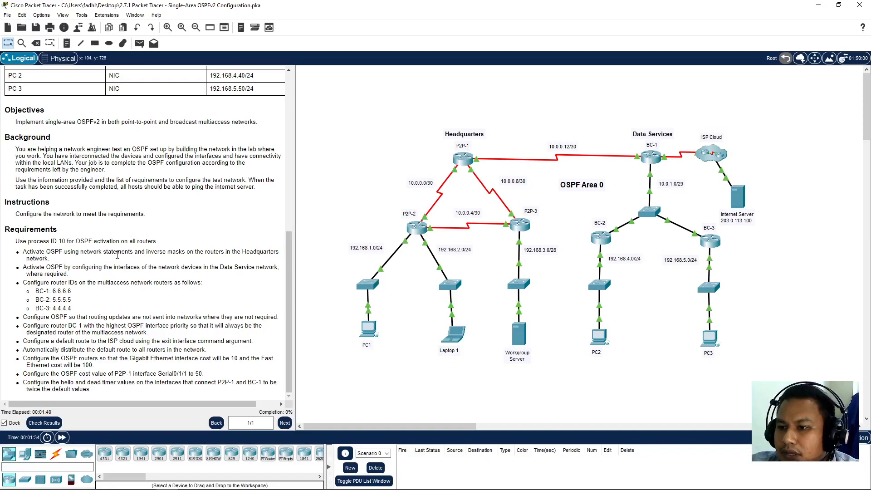
pyautogui.moveTo(87, 253); pyautogui.dragTo(122, 253)
pyautogui.click(155, 254)
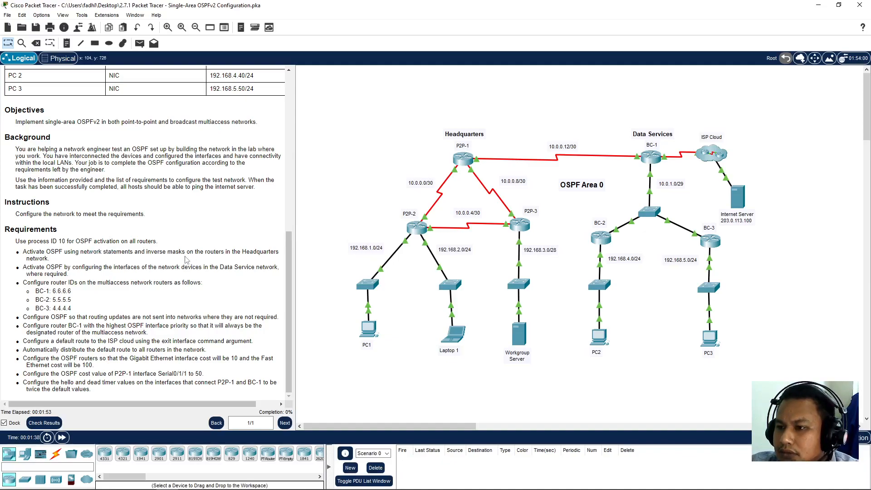
pyautogui.doubleClick(172, 250)
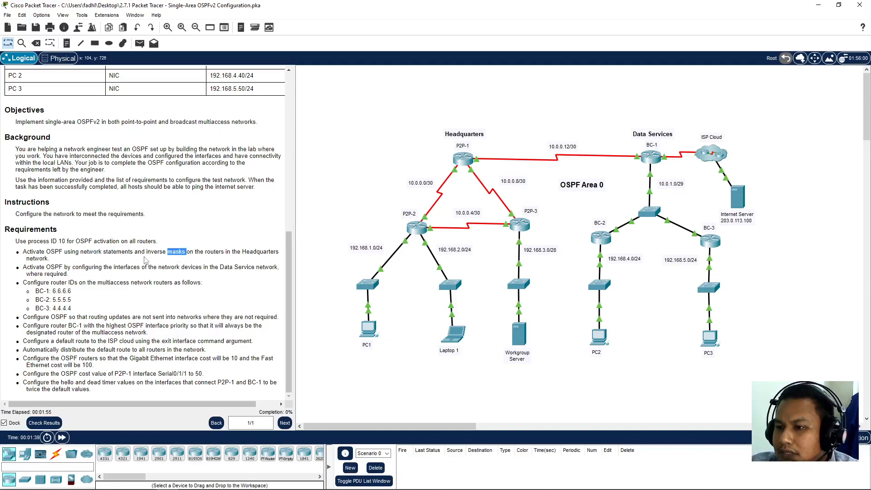
pyautogui.doubleClick(156, 253)
pyautogui.doubleClick(218, 253)
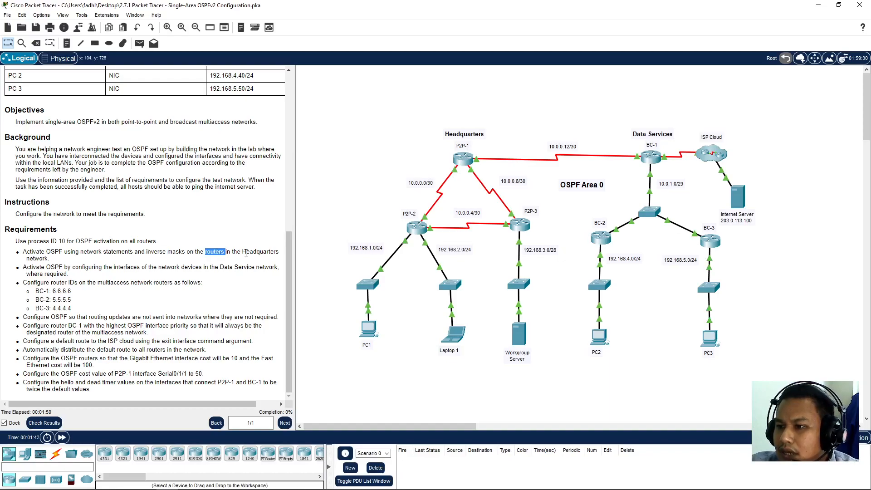
pyautogui.click(222, 259)
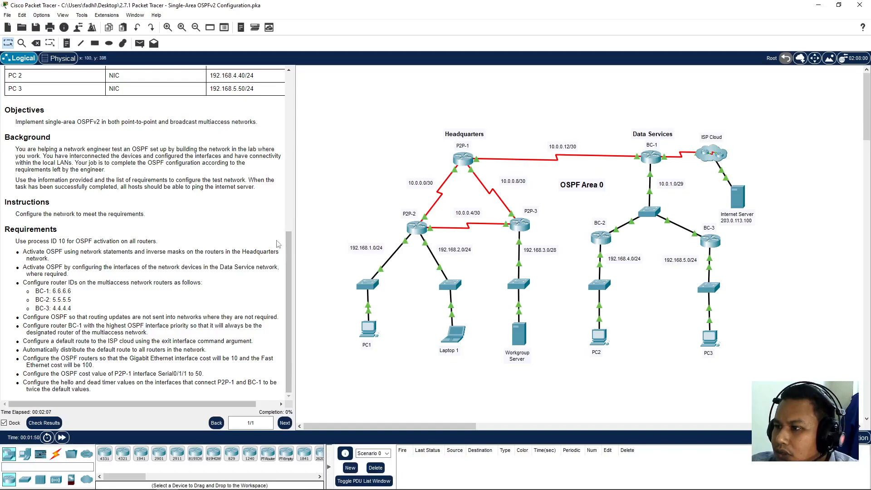
# Examine which devices form the Headquarters and Data Services networks, and read the requirement on activating OSPF per interface
pyautogui.moveTo(363, 110); pyautogui.dragTo(545, 414)
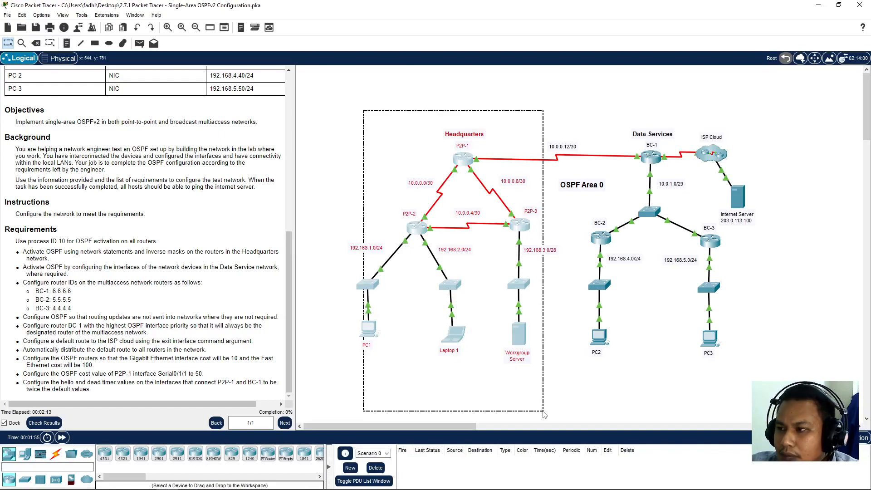
pyautogui.moveTo(545, 415); pyautogui.dragTo(545, 415)
pyautogui.click(402, 121)
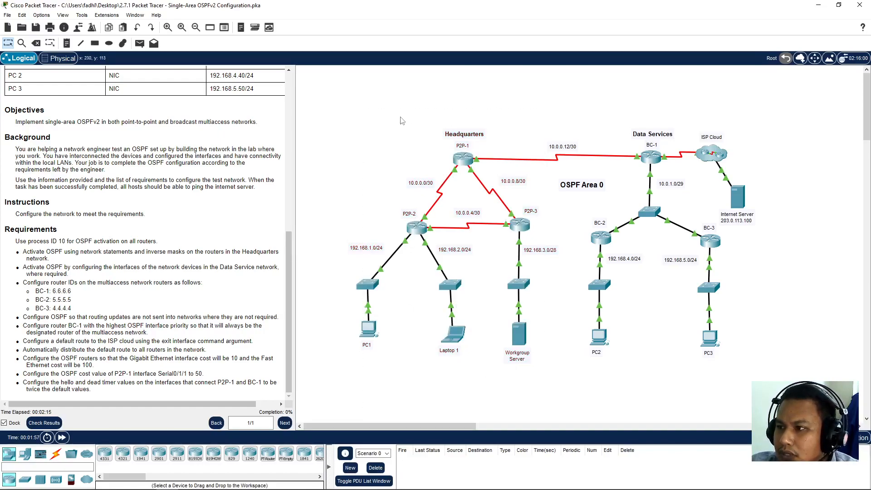
pyautogui.moveTo(402, 123); pyautogui.dragTo(545, 408)
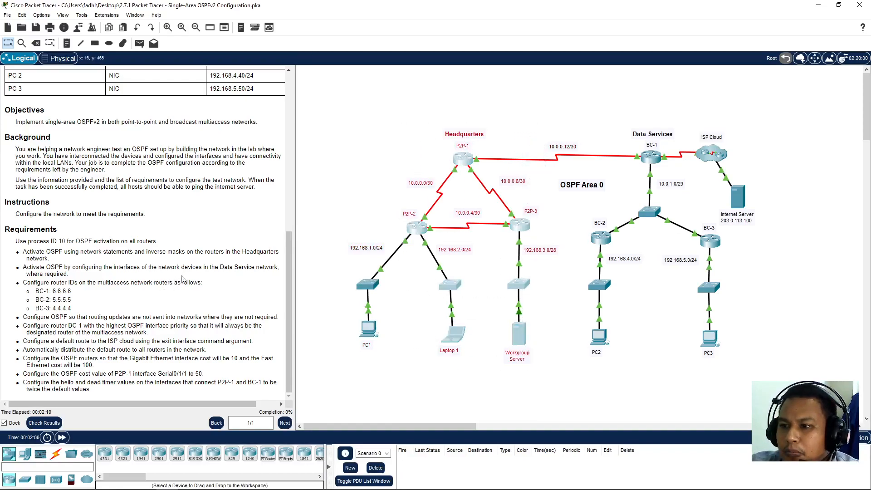
pyautogui.moveTo(82, 267); pyautogui.dragTo(160, 274)
pyautogui.click(159, 270)
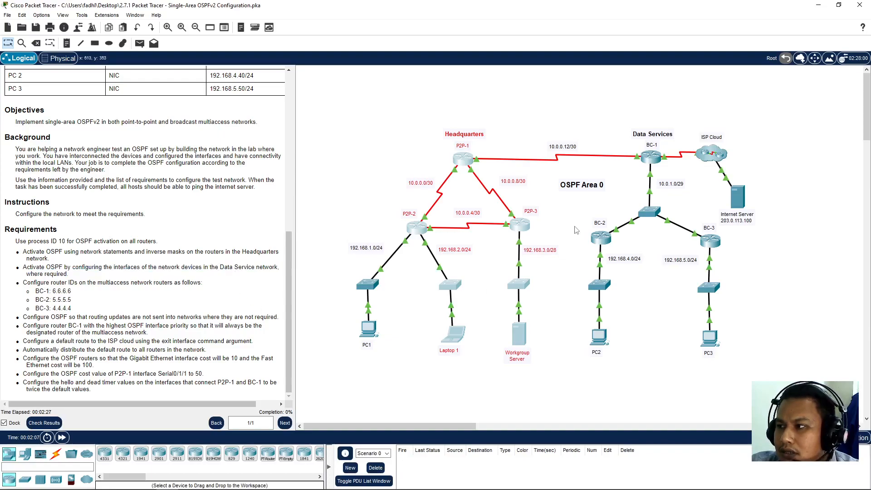
pyautogui.moveTo(595, 134); pyautogui.dragTo(606, 267)
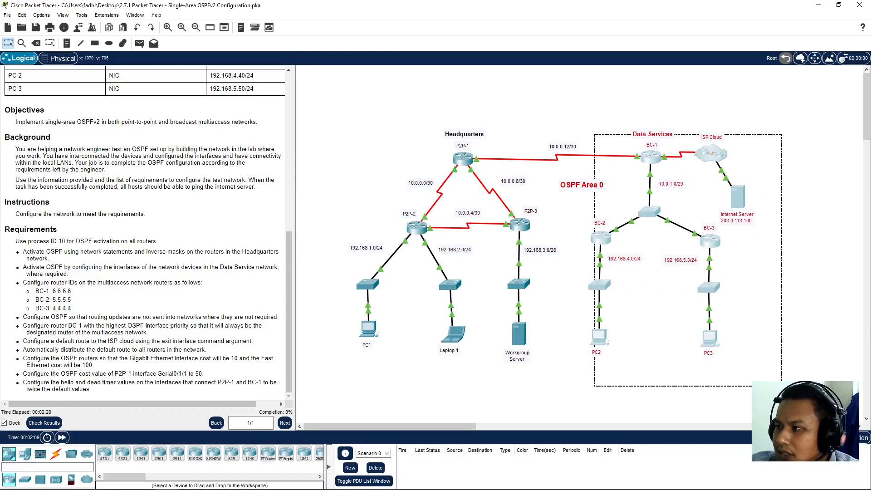
pyautogui.moveTo(121, 122); pyautogui.dragTo(221, 123)
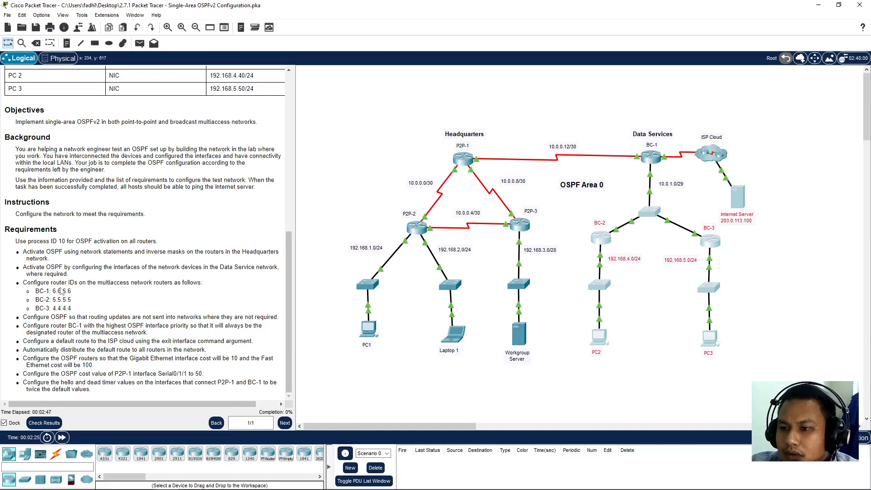
# Read the router IDs required for BC-1, BC-2 and BC-3
pyautogui.moveTo(48, 293); pyautogui.dragTo(54, 308)
pyautogui.click(108, 308)
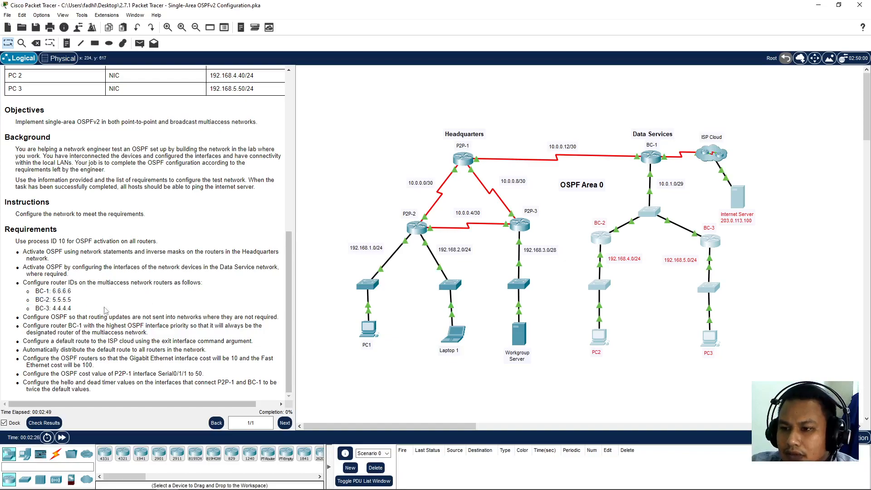
pyautogui.doubleClick(40, 300)
pyautogui.doubleClick(40, 308)
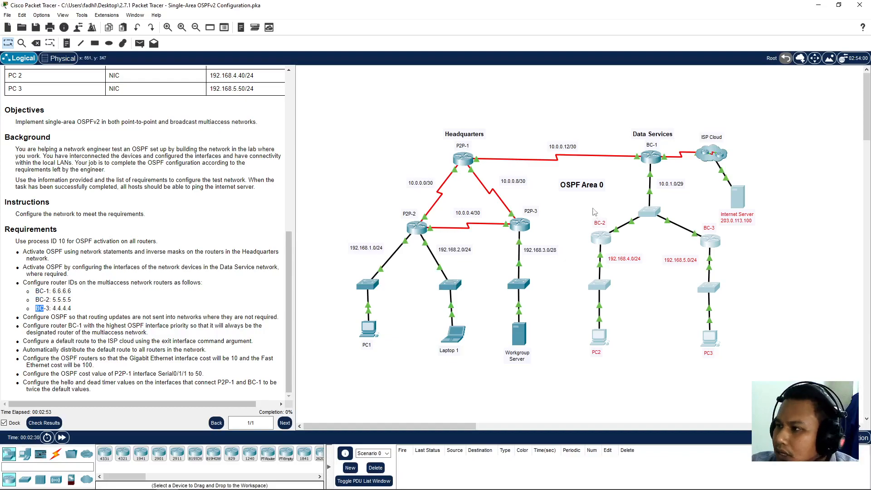
# Examine the Data Services side of the topology and read the requirement on keeping routing updates out of networks that do not need them
pyautogui.moveTo(612, 129); pyautogui.dragTo(802, 366)
pyautogui.click(174, 342)
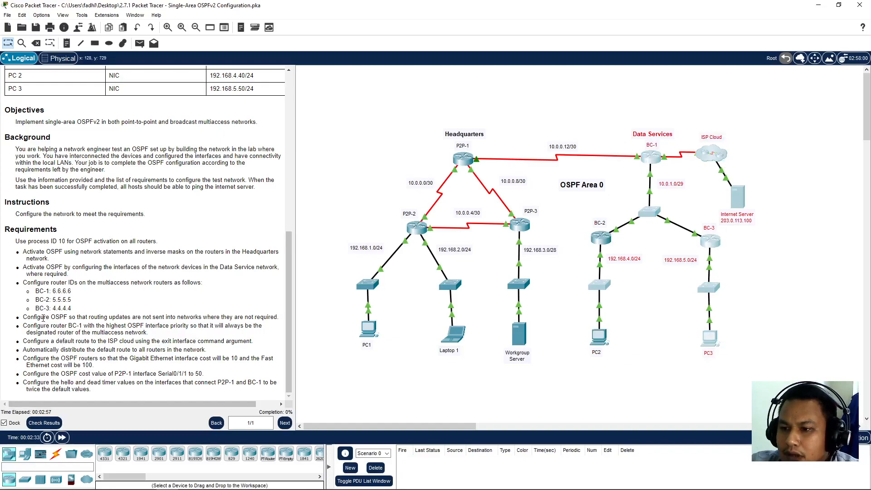
pyautogui.moveTo(69, 319); pyautogui.dragTo(171, 317)
pyautogui.click(172, 317)
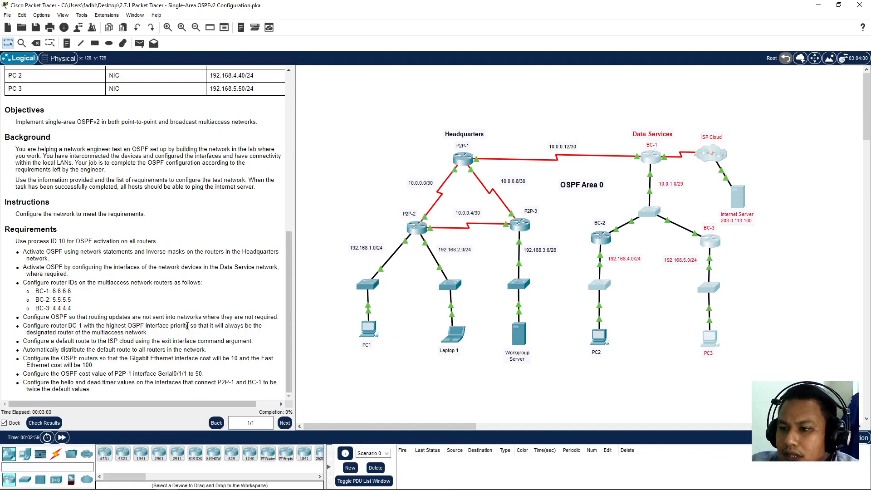
# Identify the LAN segments behind P2P-2, P2P-3, BC-2 and BC-3 as the networks the routing-update restriction concerns
pyautogui.click(373, 411)
pyautogui.moveTo(338, 250); pyautogui.dragTo(424, 319)
pyautogui.moveTo(422, 248); pyautogui.dragTo(468, 361)
pyautogui.click(426, 361)
pyautogui.moveTo(499, 240); pyautogui.dragTo(543, 301)
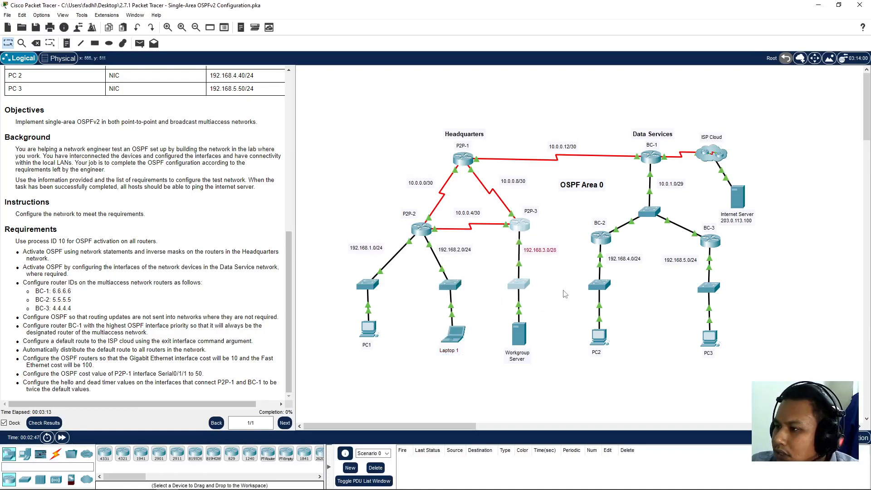
pyautogui.moveTo(570, 263); pyautogui.dragTo(623, 326)
pyautogui.moveTo(670, 267); pyautogui.dragTo(758, 355)
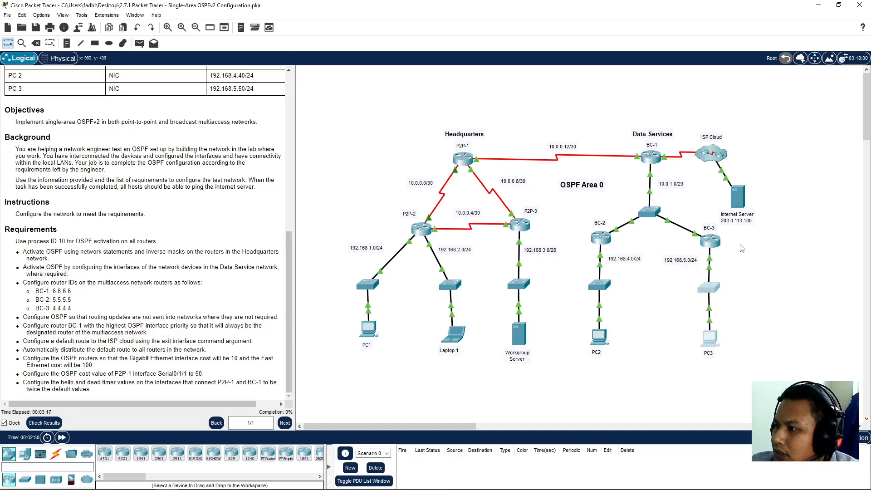
# Locate BC-1 in the topology and study the requirement on its highest OSPF interface priority and designated router role
pyautogui.moveTo(663, 134); pyautogui.dragTo(657, 132)
pyautogui.moveTo(685, 175); pyautogui.dragTo(666, 140)
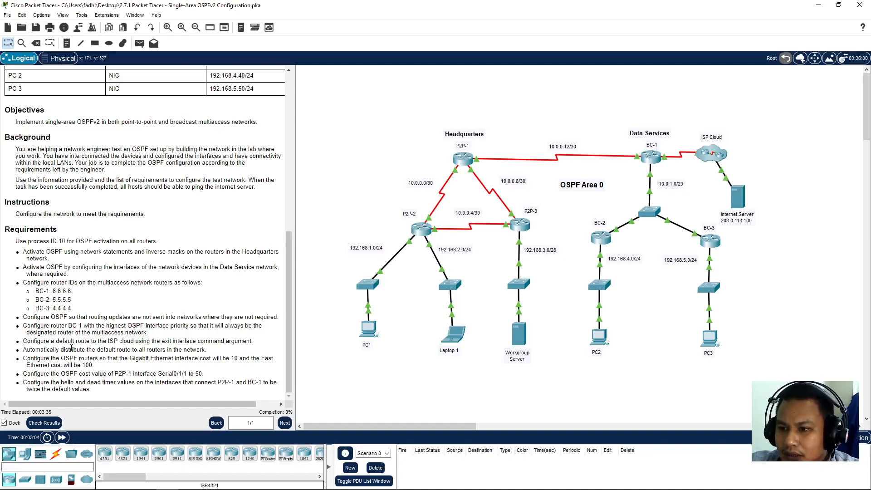
pyautogui.moveTo(31, 328); pyautogui.dragTo(90, 327)
pyautogui.click(67, 327)
pyautogui.click(90, 327)
pyautogui.doubleClick(136, 326)
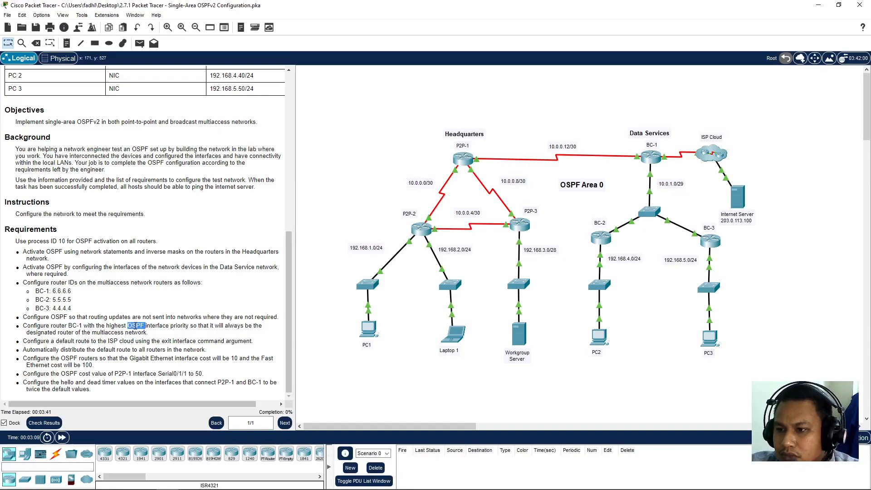
pyautogui.doubleClick(158, 327)
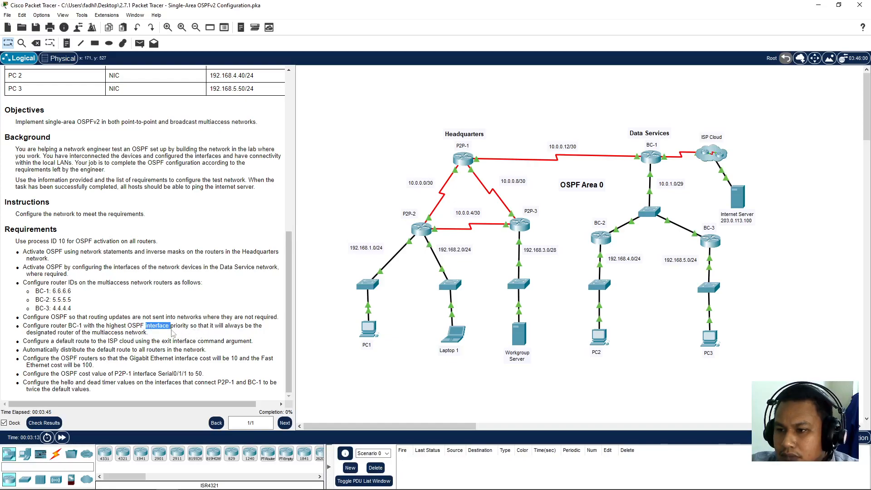
pyautogui.doubleClick(119, 326)
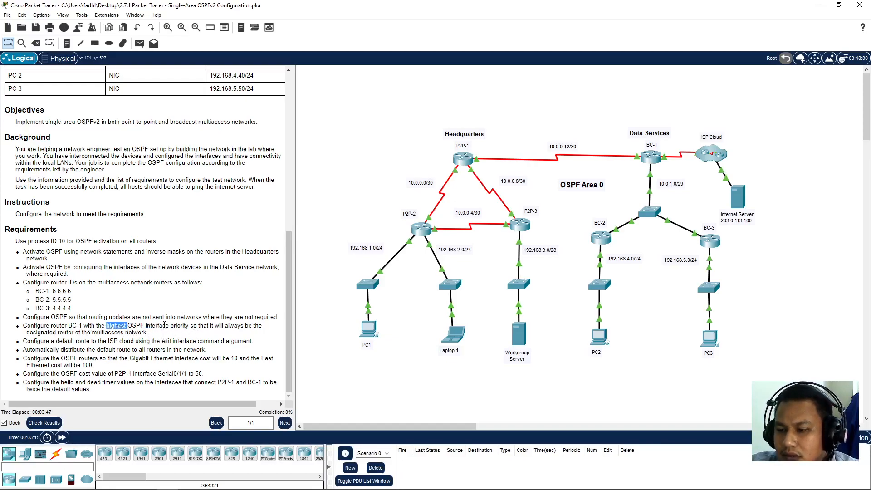
pyautogui.tripleClick(184, 326)
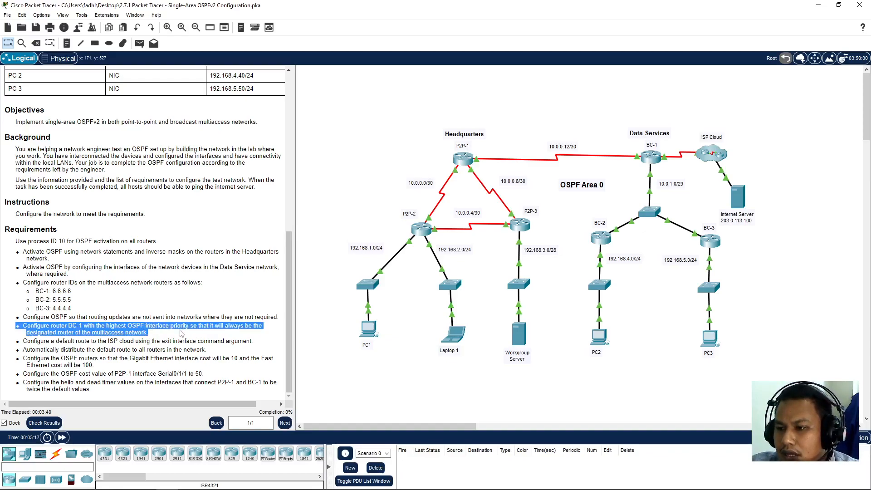
pyautogui.click(181, 334)
pyautogui.doubleClick(172, 326)
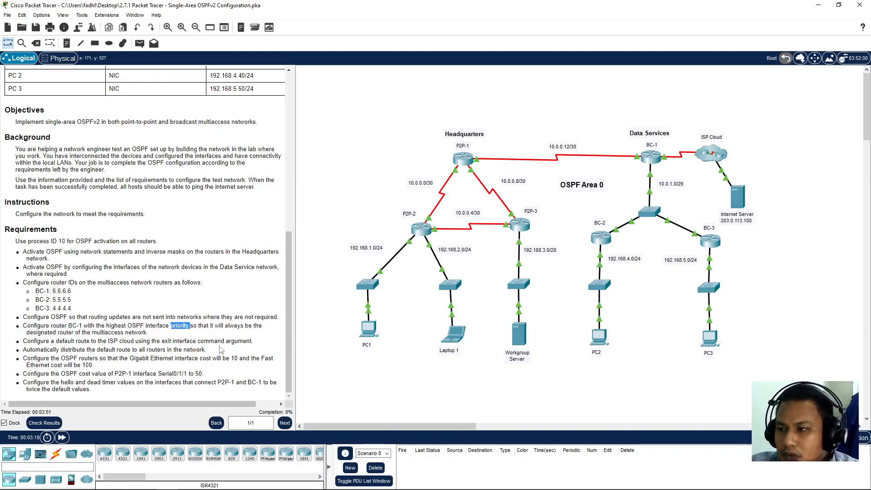
pyautogui.click(208, 326)
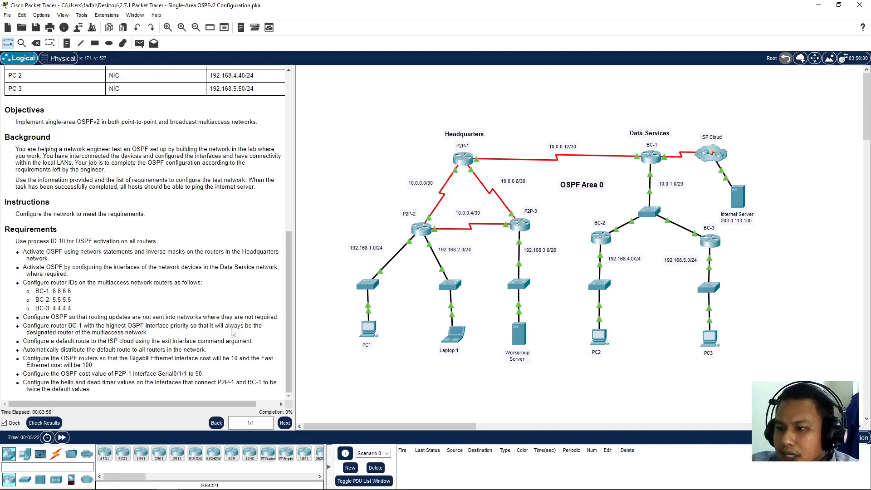
pyautogui.moveTo(115, 332); pyautogui.dragTo(55, 327)
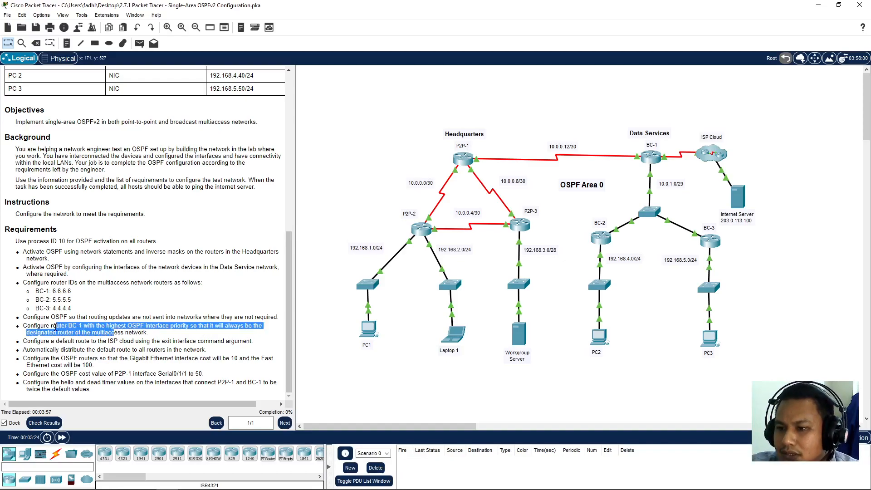
pyautogui.click(93, 330)
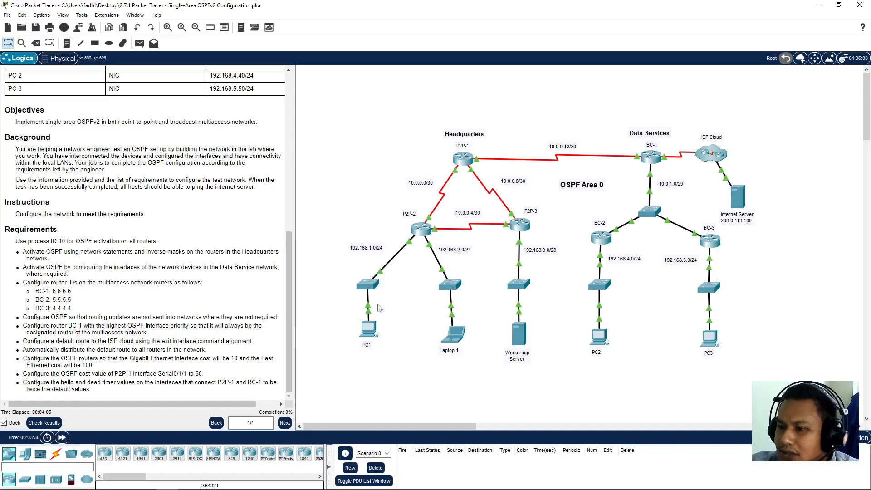
# Read the requirements on the default route to the ISP cloud and its automatic distribution, and locate BC-1 in the topology
pyautogui.moveTo(62, 345); pyautogui.dragTo(192, 342)
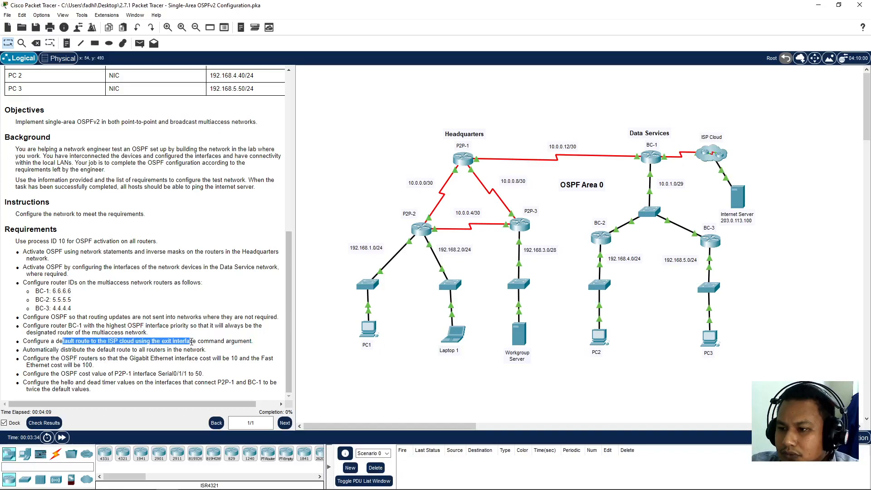
pyautogui.click(191, 342)
pyautogui.moveTo(648, 112); pyautogui.dragTo(686, 182)
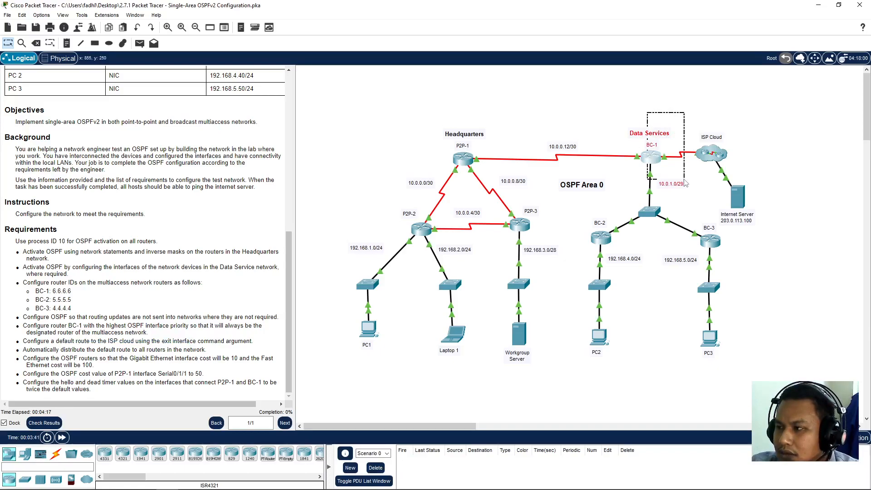
pyautogui.moveTo(684, 179); pyautogui.dragTo(684, 180)
pyautogui.click(784, 163)
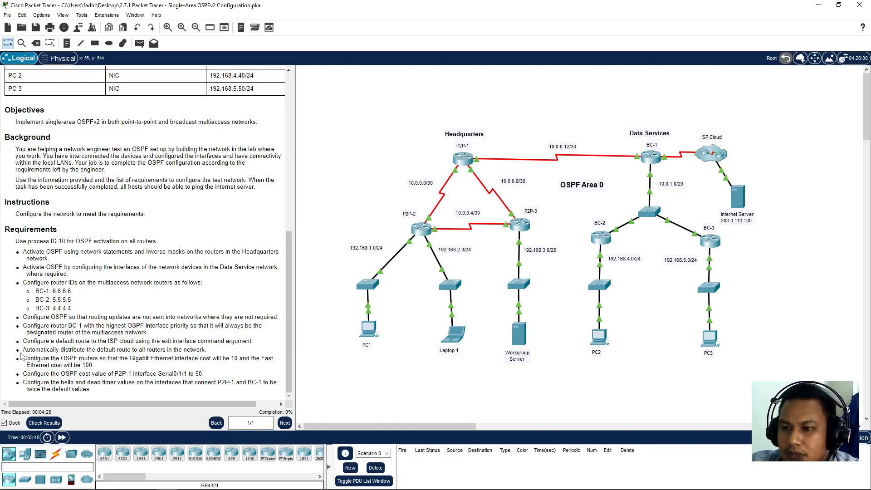
pyautogui.moveTo(30, 350); pyautogui.dragTo(169, 349)
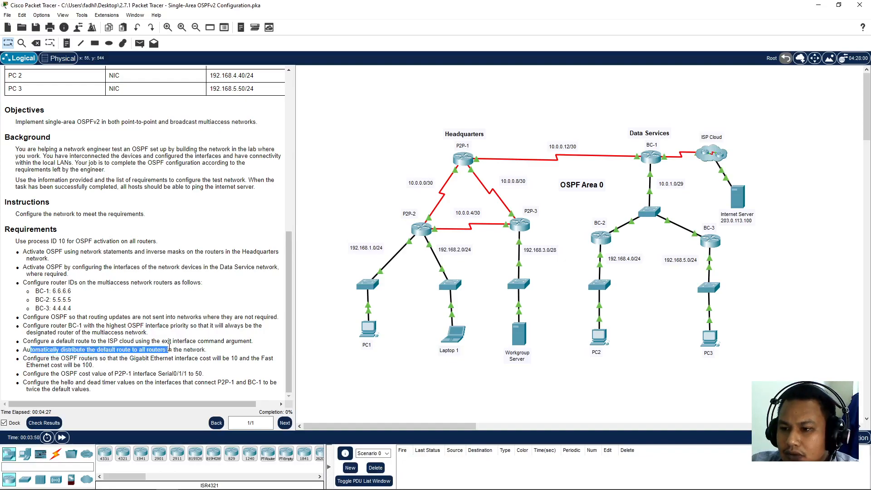
pyautogui.click(198, 379)
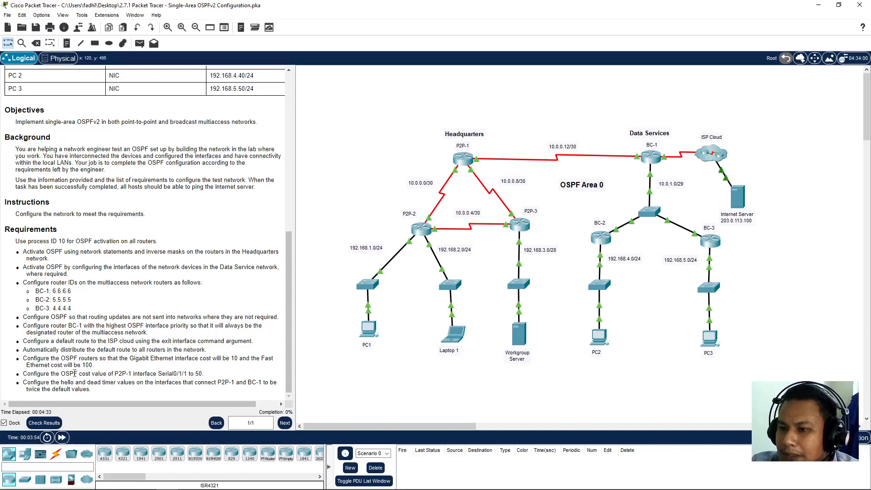
# Read the requirement on the OSPF interface costs for Gigabit Ethernet and Fast Ethernet
pyautogui.moveTo(61, 358); pyautogui.dragTo(220, 366)
pyautogui.click(221, 367)
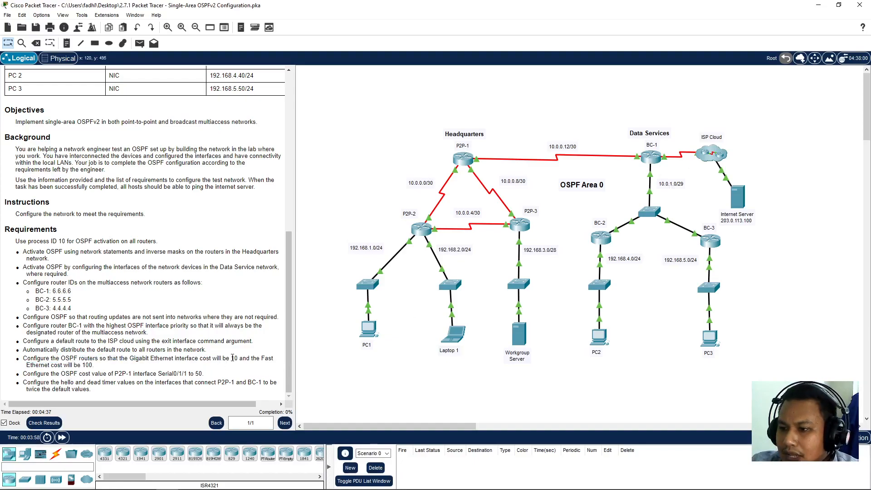
pyautogui.moveTo(222, 358); pyautogui.dragTo(243, 357)
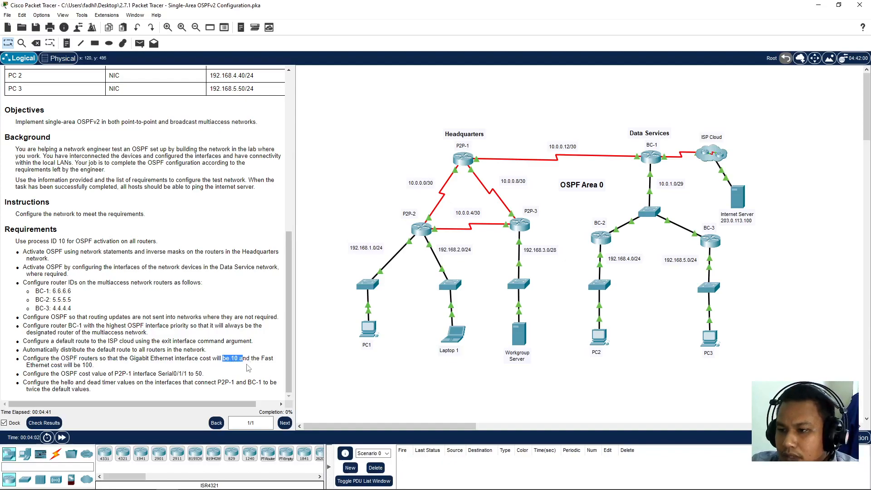
pyautogui.click(42, 365)
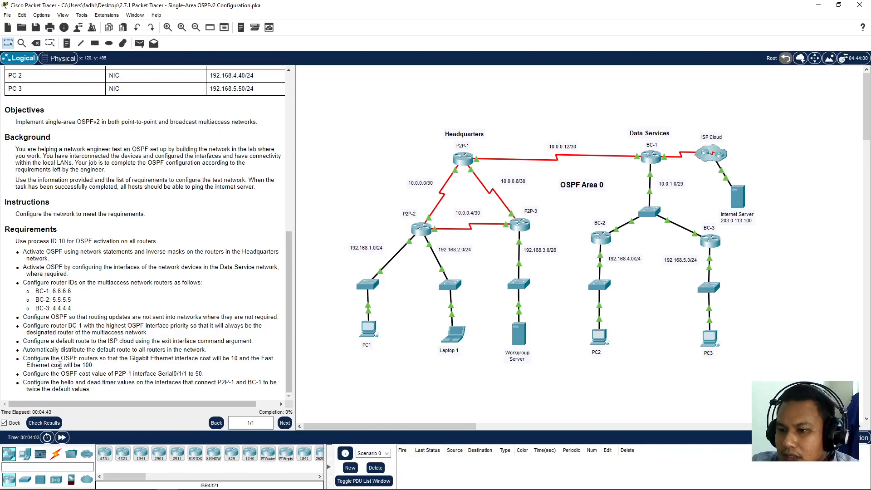
pyautogui.moveTo(61, 365); pyautogui.dragTo(102, 370)
pyautogui.click(102, 369)
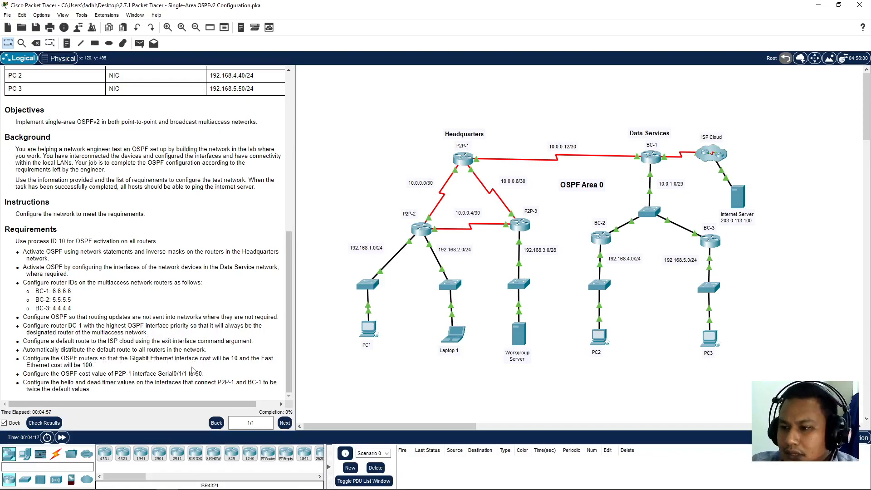
pyautogui.moveTo(226, 358); pyautogui.dragTo(245, 357)
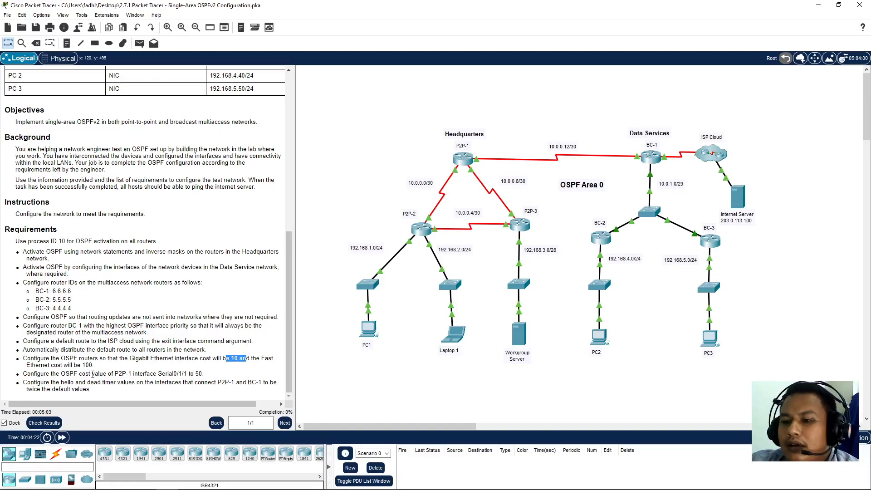
# Read the requirement on the OSPF cost of a P2P-1 serial interface and locate P2P-1 in the topology
pyautogui.click(56, 375)
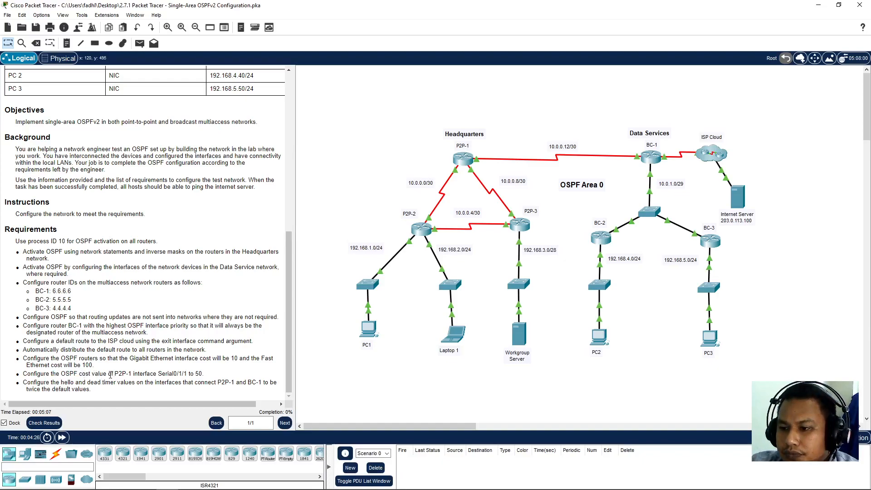
pyautogui.moveTo(60, 373); pyautogui.dragTo(106, 374)
pyautogui.click(107, 374)
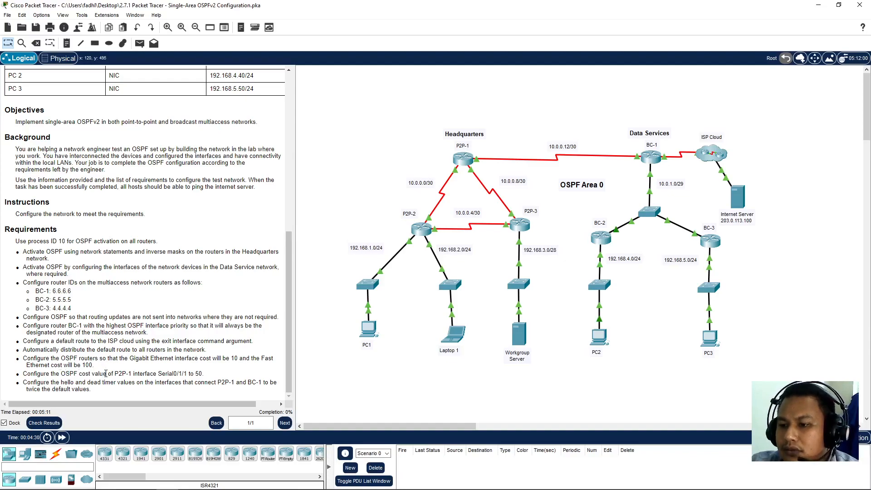
pyautogui.moveTo(431, 137); pyautogui.dragTo(480, 164)
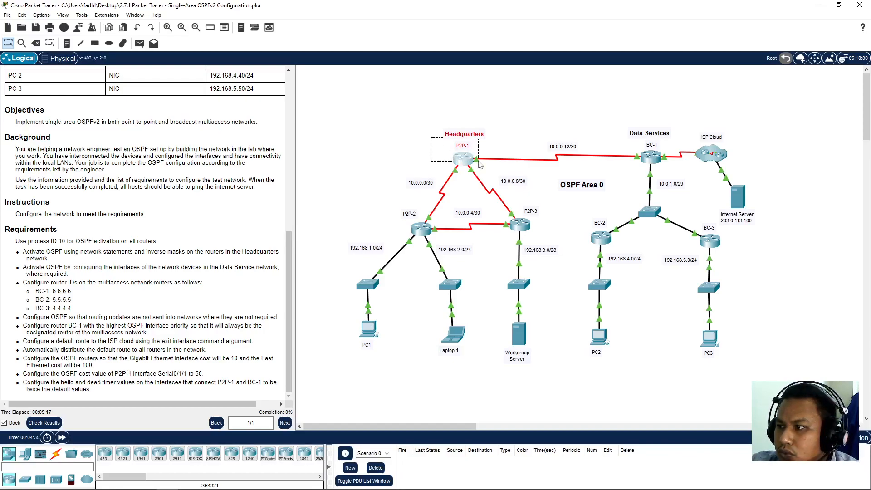
pyautogui.moveTo(479, 161); pyautogui.dragTo(479, 161)
pyautogui.click(500, 108)
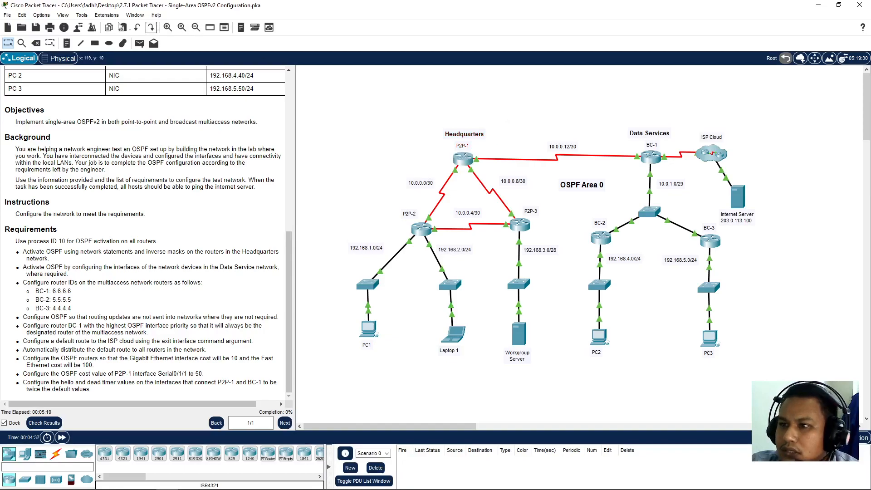
# Enable the preference to always show port labels in the logical workspace, and close the preferences
pyautogui.click(41, 15)
pyautogui.click(52, 28)
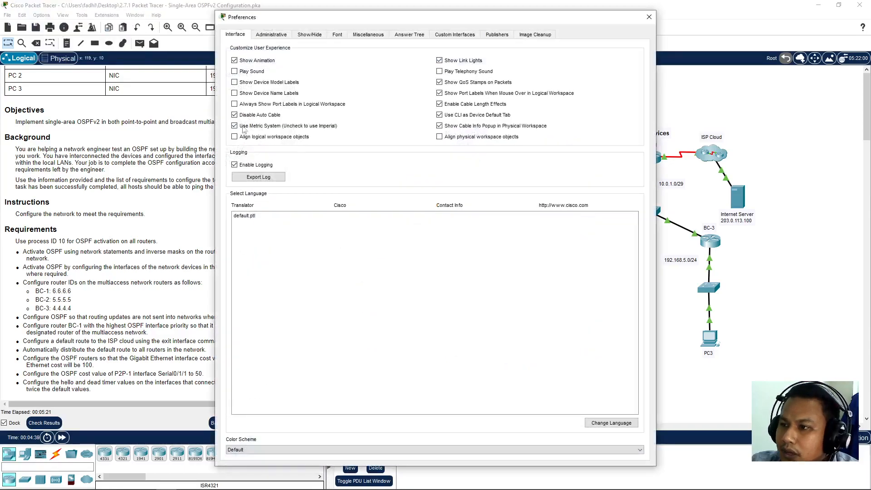
pyautogui.click(241, 106)
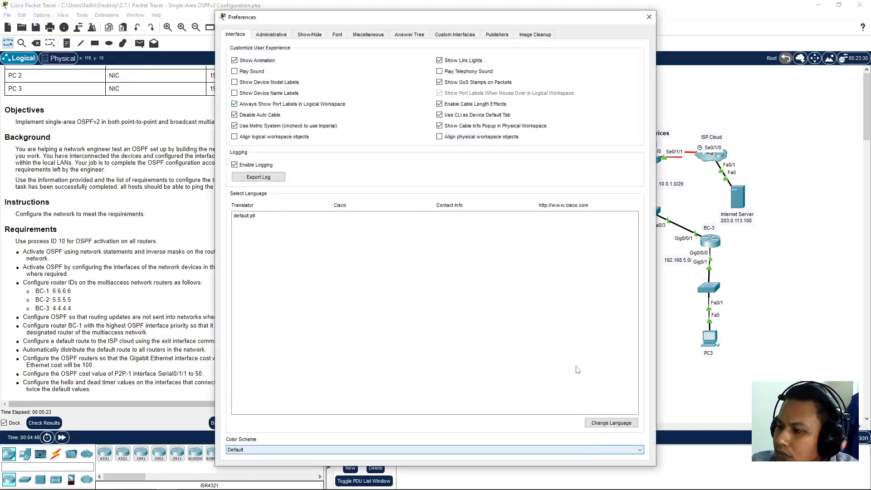
pyautogui.click(649, 17)
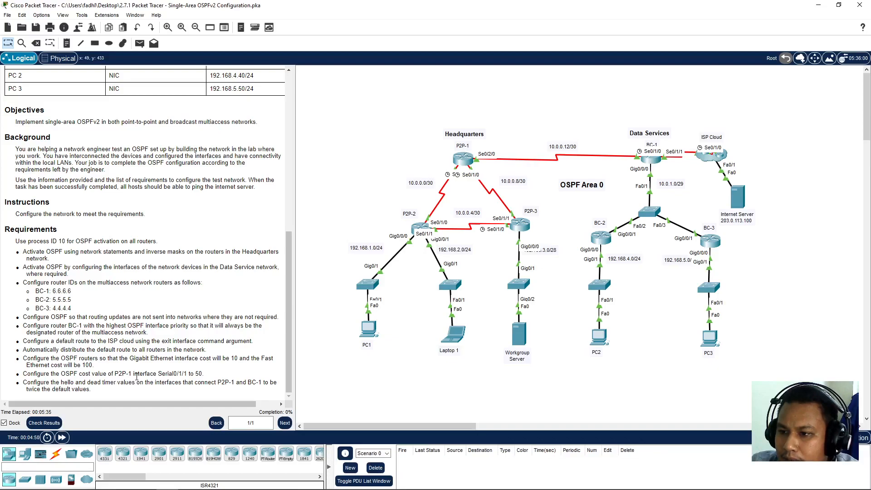
# Check the labelled interfaces on P2P-1 against the OSPF cost requirement for Serial0/1/1
pyautogui.moveTo(459, 162)
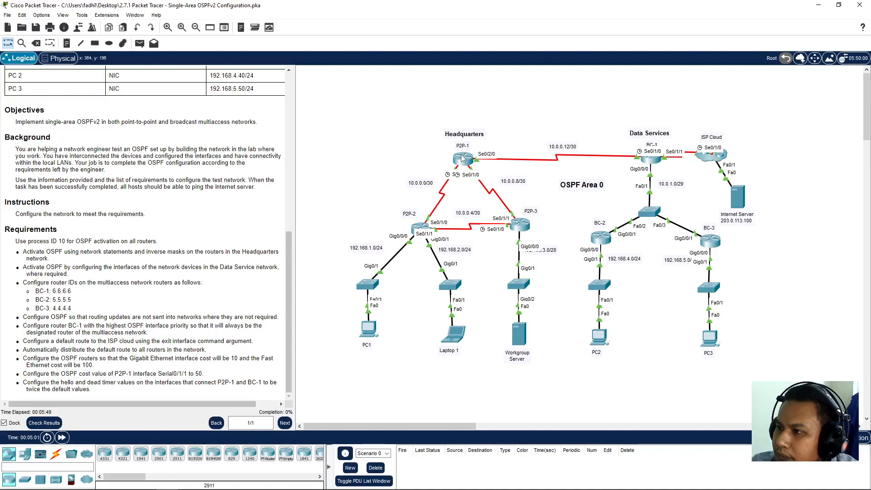
pyautogui.moveTo(118, 373); pyautogui.dragTo(186, 375)
pyautogui.click(186, 376)
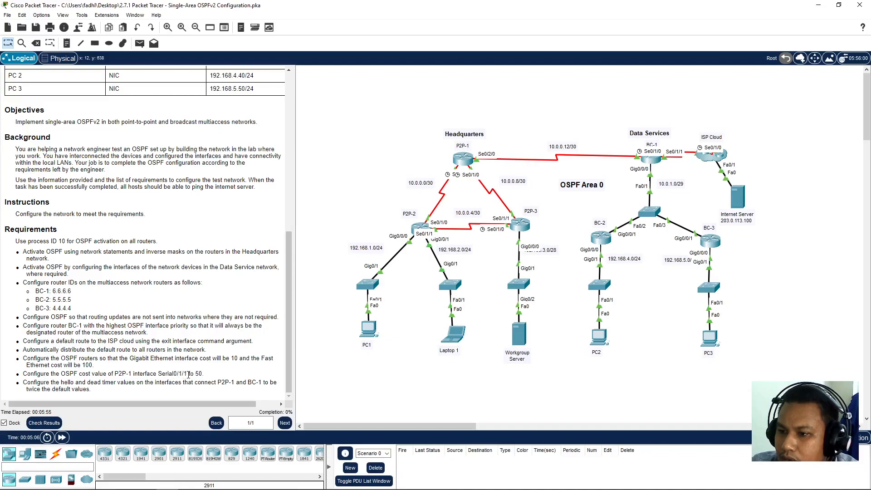
pyautogui.doubleClick(198, 374)
pyautogui.click(207, 376)
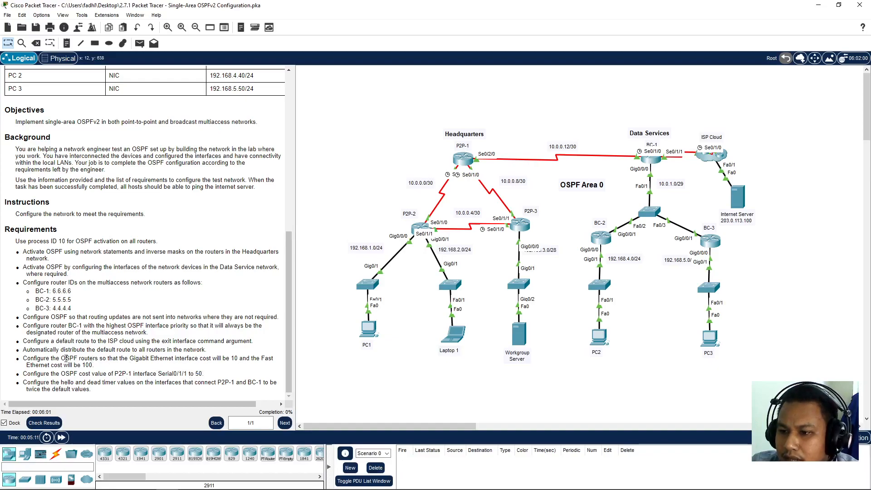
# Reread the Gigabit Ethernet cost requirement for the OSPF routers
pyautogui.moveTo(66, 358); pyautogui.dragTo(173, 359)
pyautogui.click(86, 359)
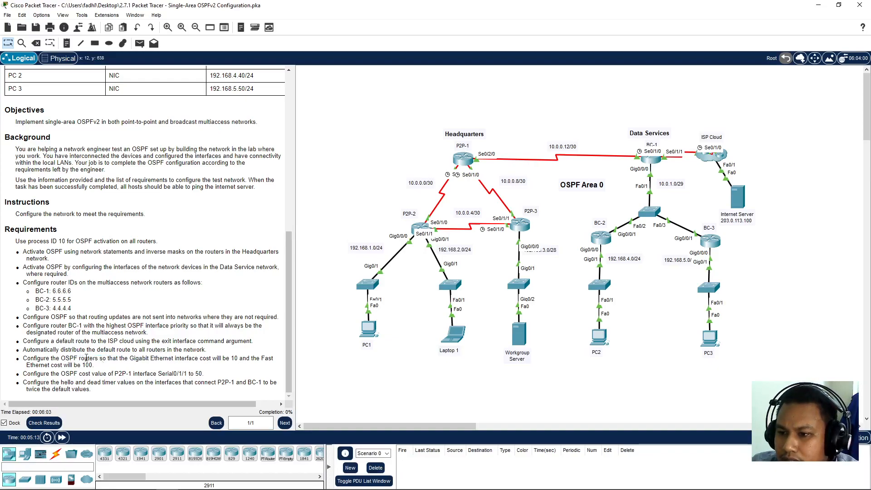
pyautogui.moveTo(212, 358); pyautogui.dragTo(247, 359)
pyautogui.click(156, 362)
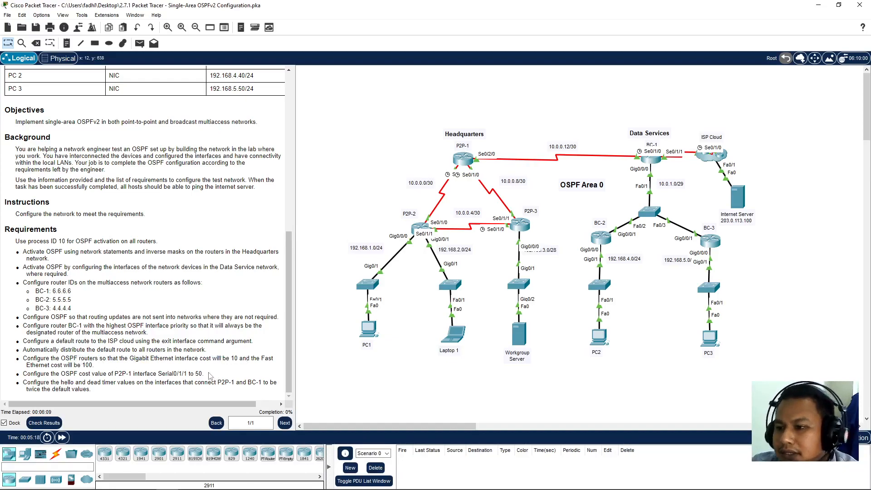
# Review the Serial0/1/1 cost and the hello and dead timer requirements, and locate the link between P2P-1 and BC-1 in the topology
pyautogui.moveTo(119, 374); pyautogui.dragTo(200, 374)
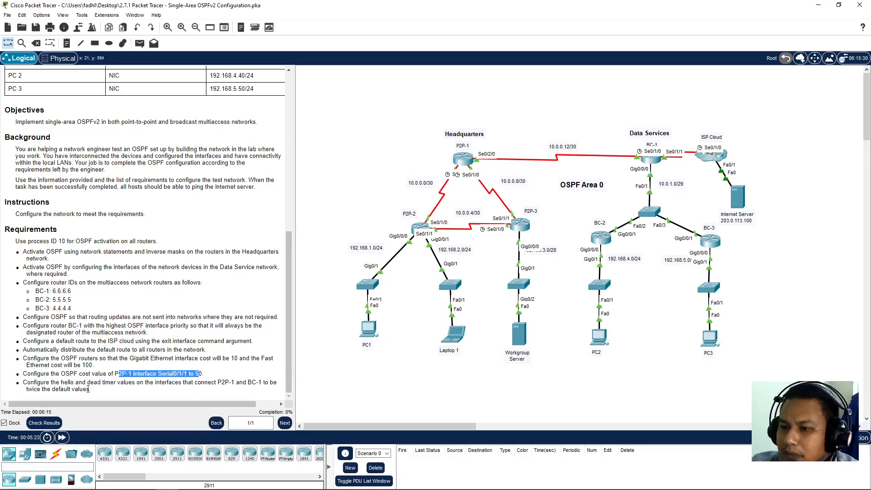
pyautogui.click(68, 385)
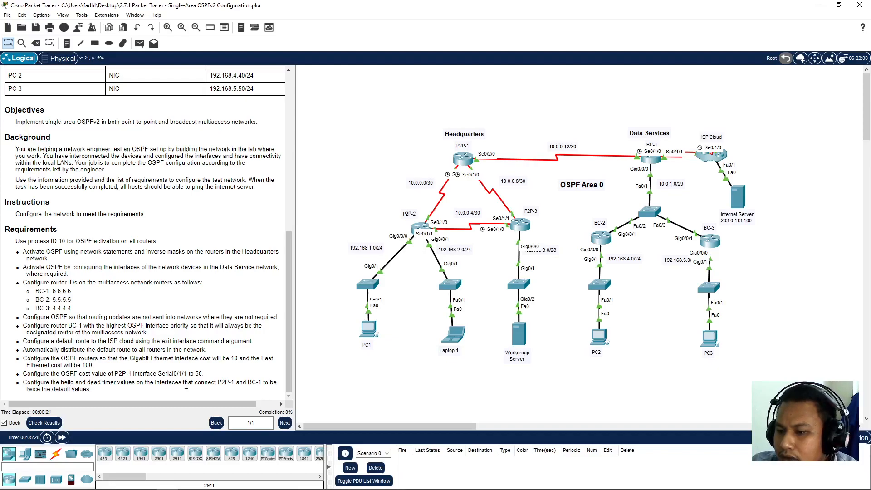
pyautogui.moveTo(60, 385); pyautogui.dragTo(104, 385)
pyautogui.click(129, 385)
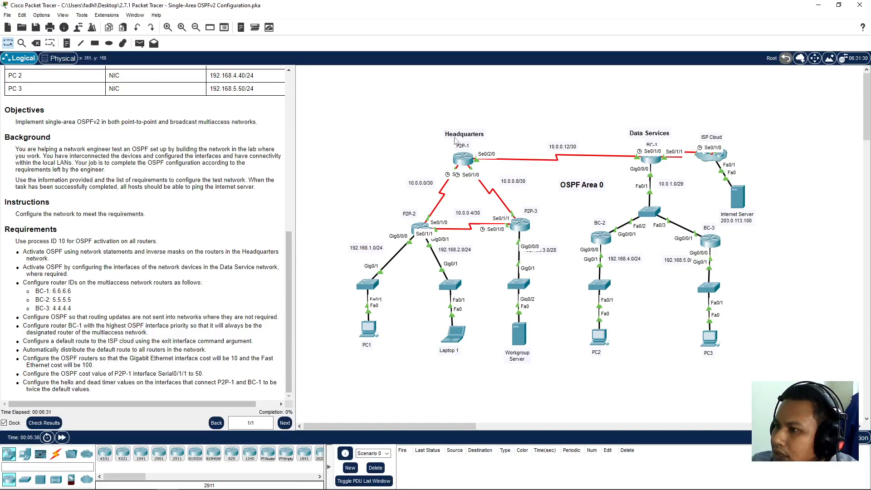
pyautogui.moveTo(458, 102); pyautogui.dragTo(651, 172)
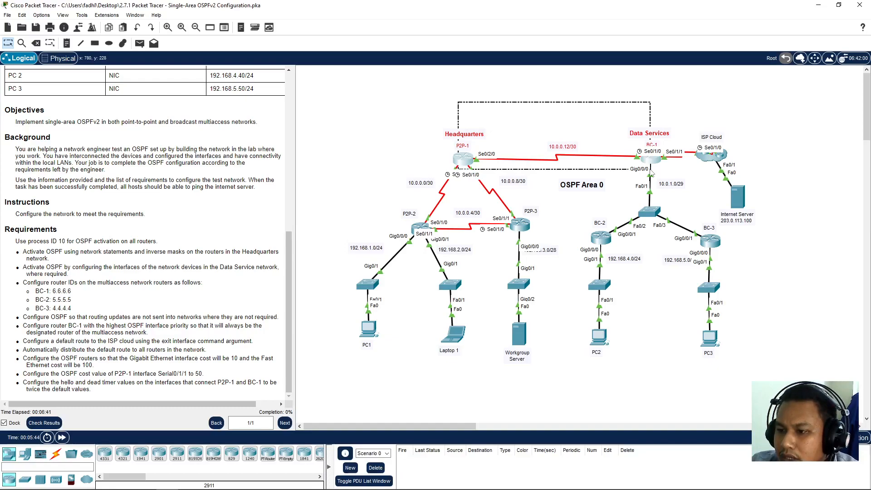
pyautogui.moveTo(651, 170); pyautogui.dragTo(650, 170)
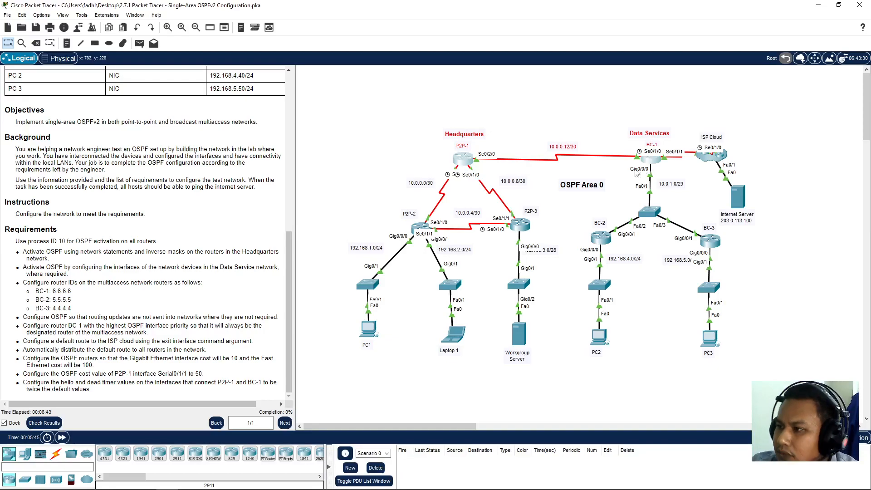
pyautogui.click(561, 111)
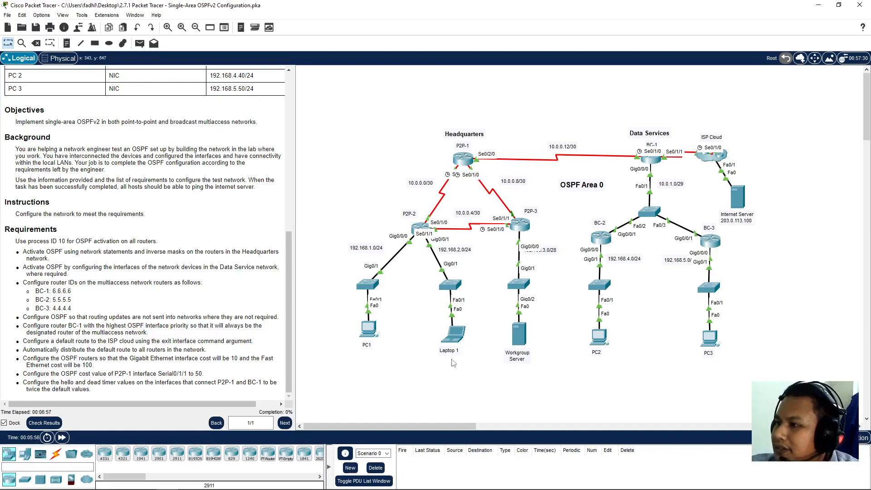
pyautogui.moveTo(398, 105); pyautogui.dragTo(491, 182)
pyautogui.moveTo(614, 112); pyautogui.dragTo(676, 203)
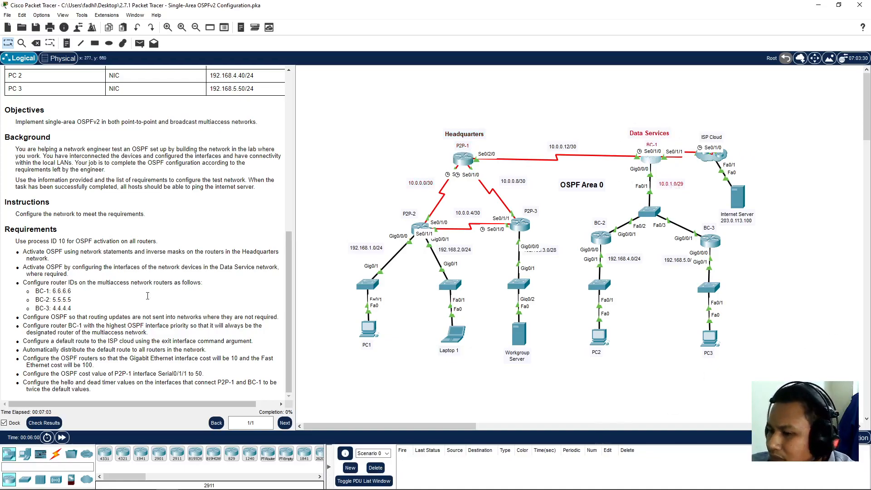
# Open the command line of router P2P-1 and start a session at its user prompt
pyautogui.hotkey('alt', 'Tab')
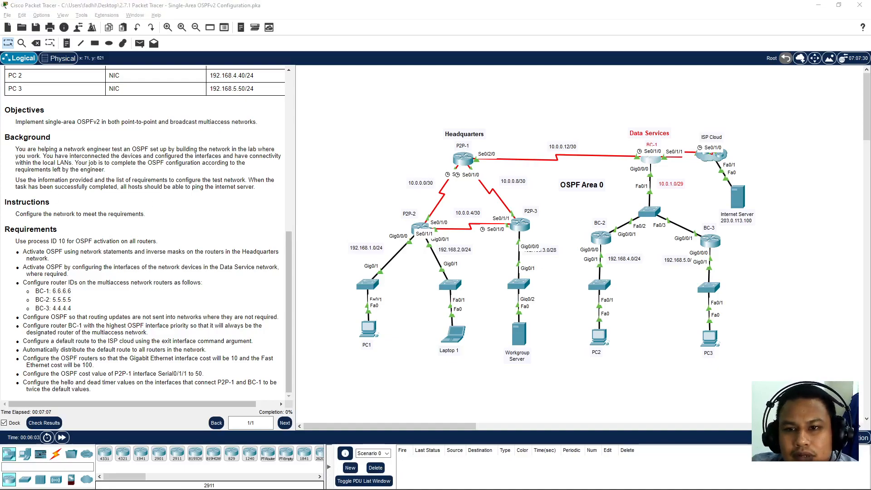
pyautogui.click(495, 113)
pyautogui.click(466, 159)
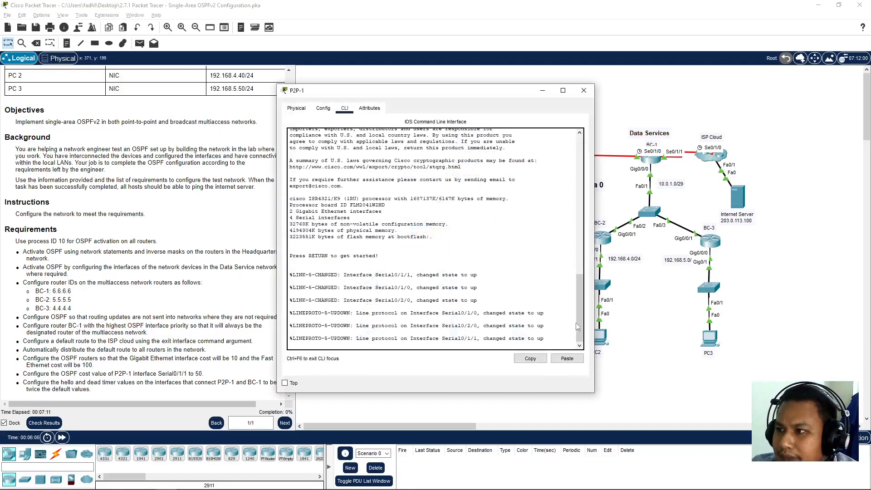
pyautogui.moveTo(495, 98); pyautogui.dragTo(569, 113)
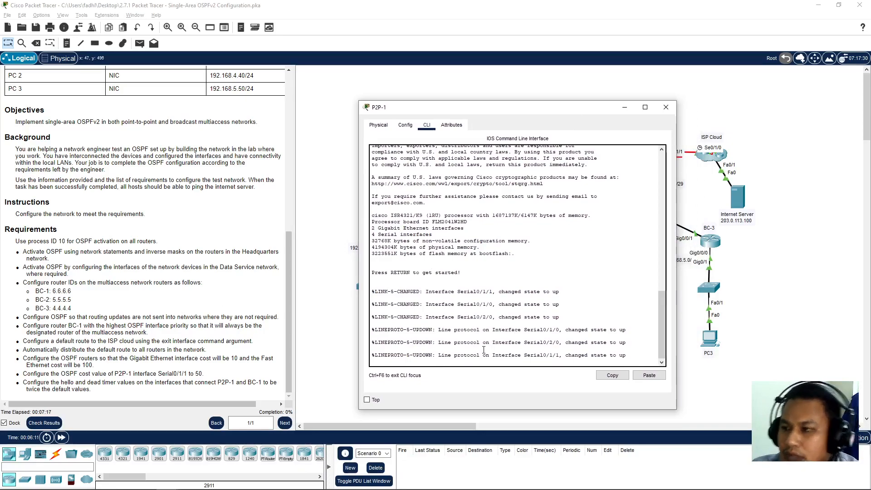
pyautogui.press('Return')
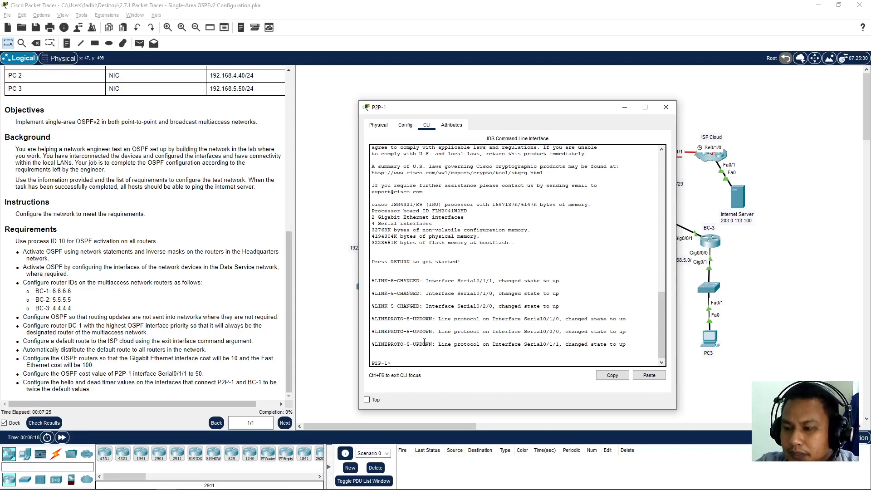
# Enter privileged mode and global configuration on P2P-1, and start OSPF routing with process ID 10
pyautogui.write('en')
pyautogui.press('Return')
pyautogui.write('conf t')
pyautogui.press('Return')
pyautogui.write('router ospf')
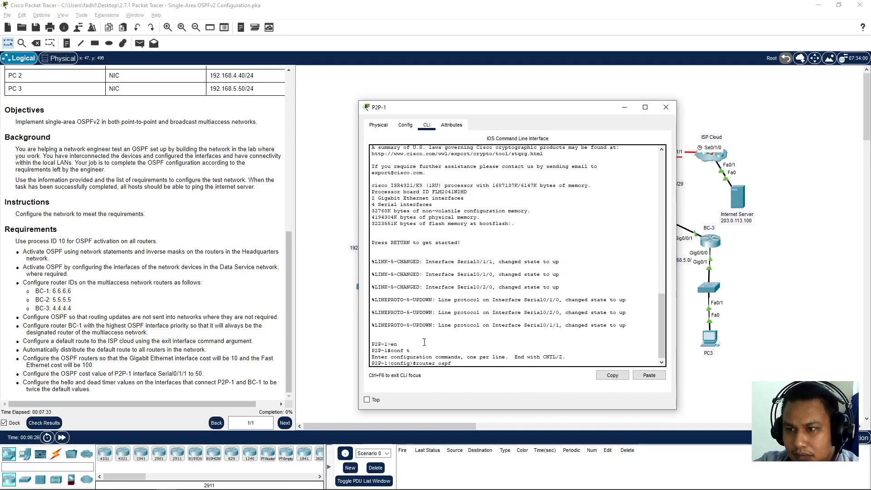
pyautogui.write(' 10')
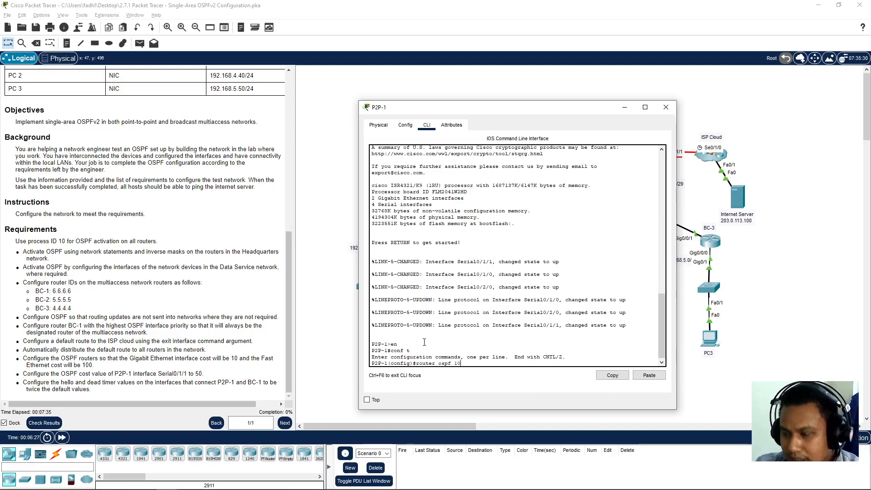
pyautogui.press('Return')
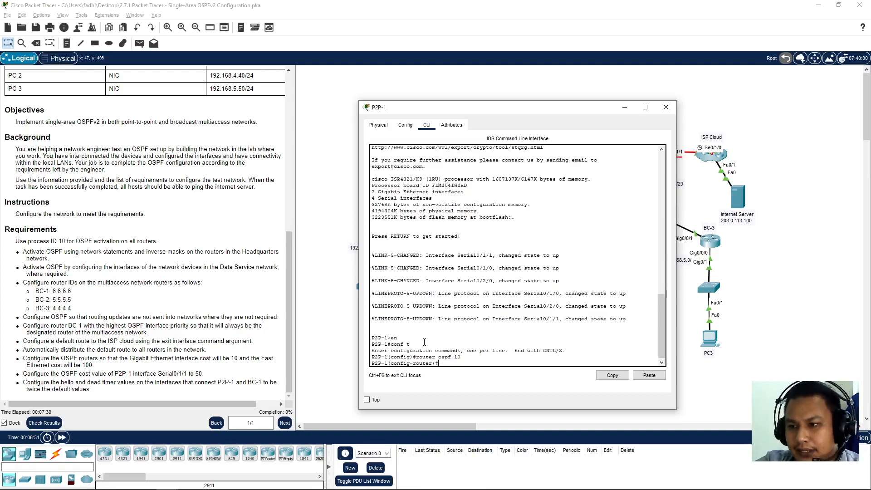
# Set the OSPF auto-cost reference bandwidth on P2P-1 to 10000
pyautogui.write('auto-co')
pyautogui.press('Tab')
pyautogui.write('ref')
pyautogui.press('Tab')
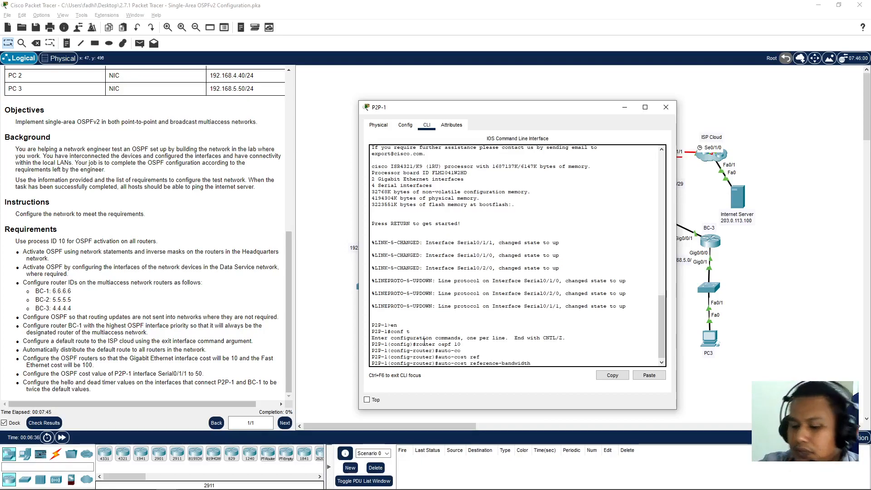
pyautogui.write('1000')
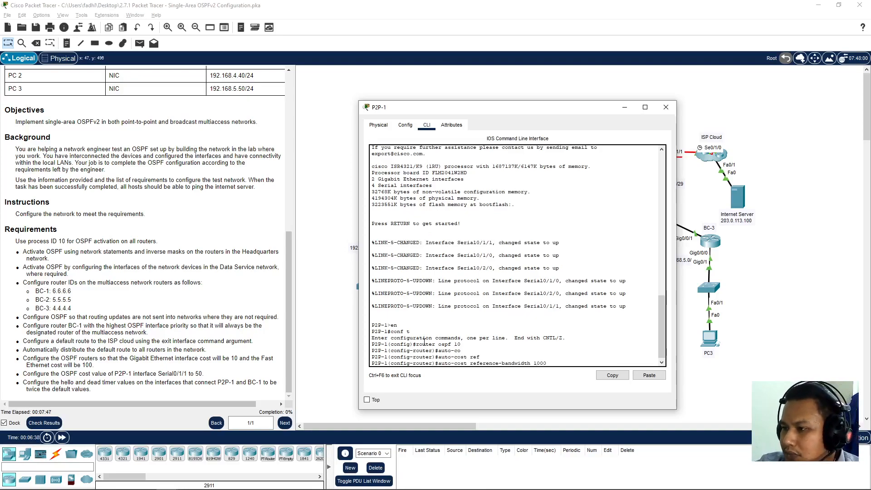
pyautogui.write('0')
pyautogui.press('Return')
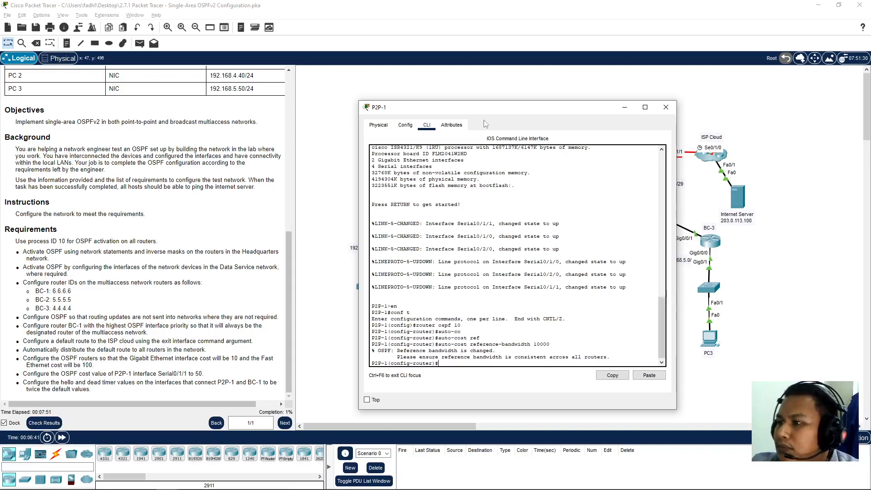
# Add the P2P-1 to BC-1 link to OSPF on P2P-1 with network 10.0.0.12, wildcard mask 0.0.0.3, area 0
pyautogui.moveTo(501, 111); pyautogui.dragTo(688, 84)
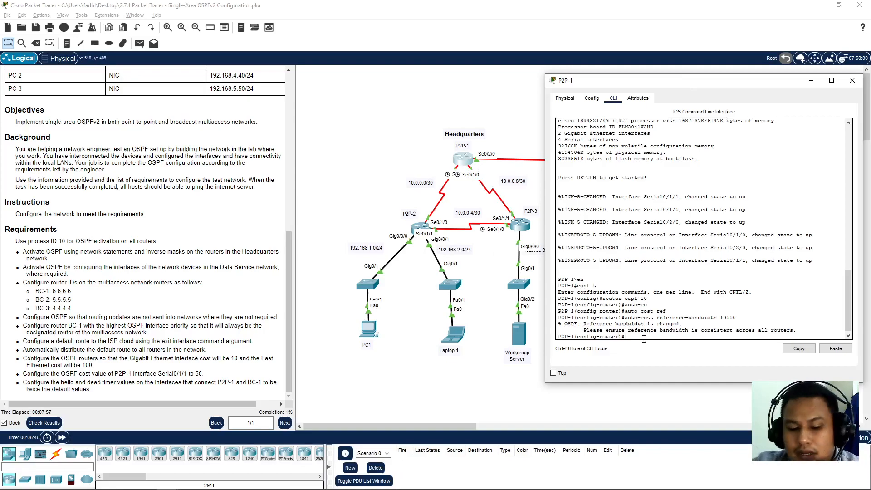
pyautogui.write('etwork')
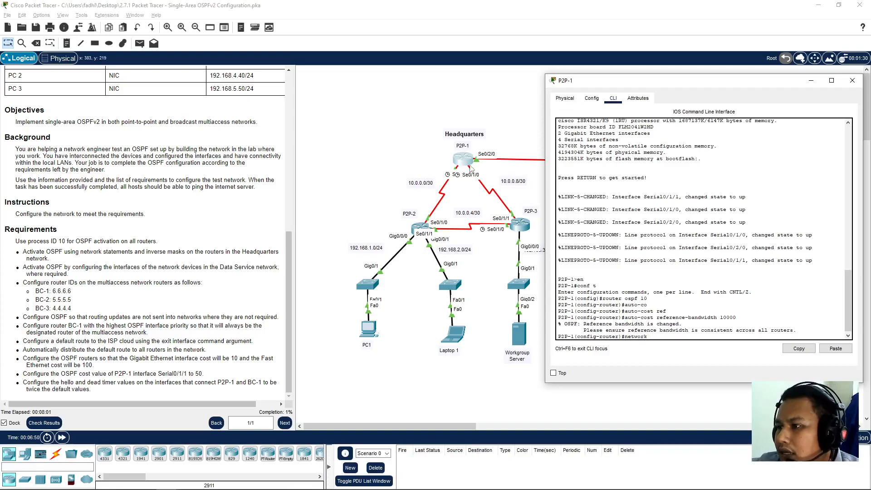
pyautogui.moveTo(611, 84); pyautogui.dragTo(610, 179)
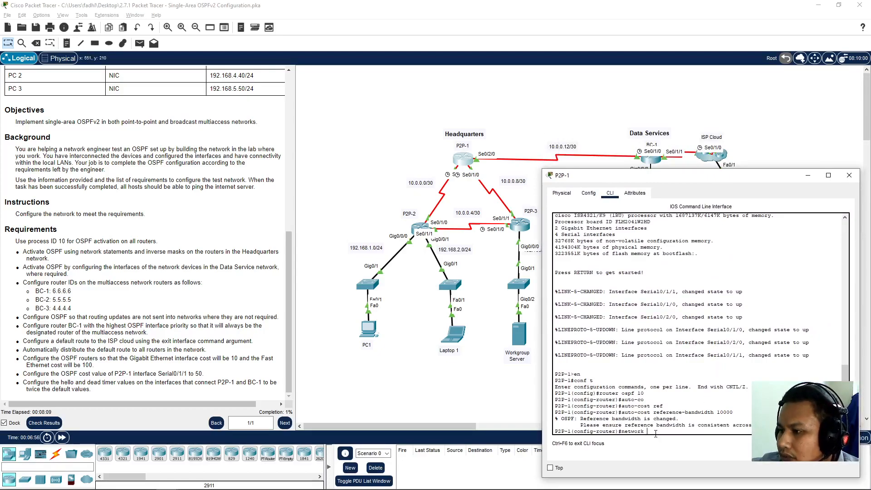
pyautogui.write('10')
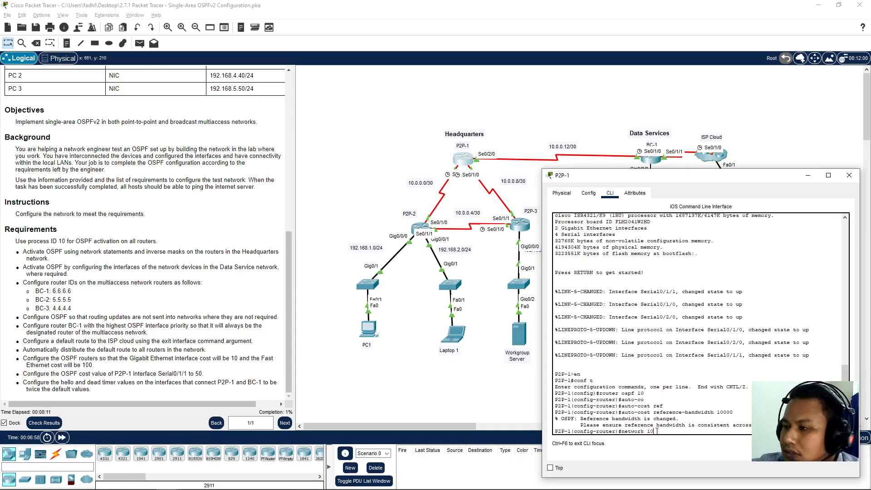
pyautogui.write('.0.0.12')
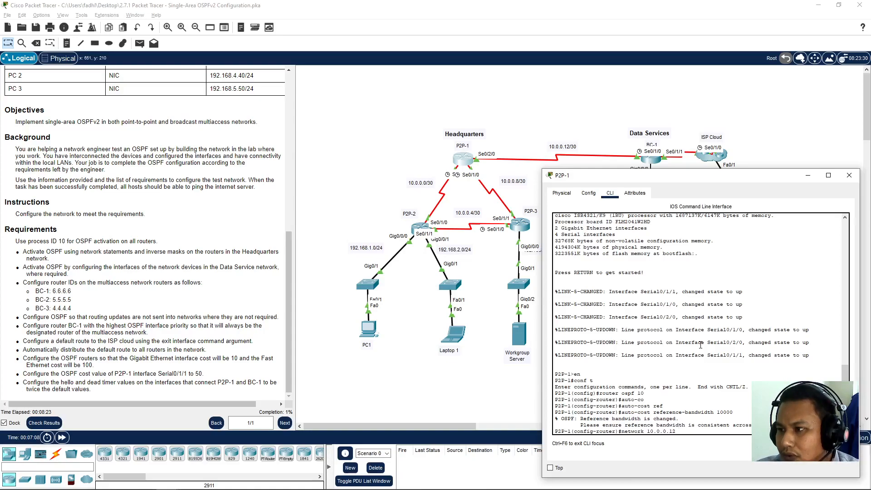
pyautogui.write('0.0.0')
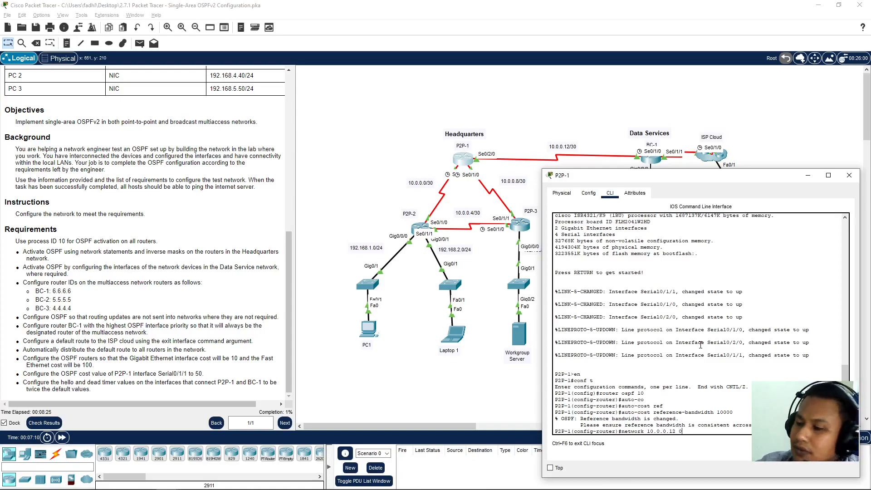
pyautogui.write('.3')
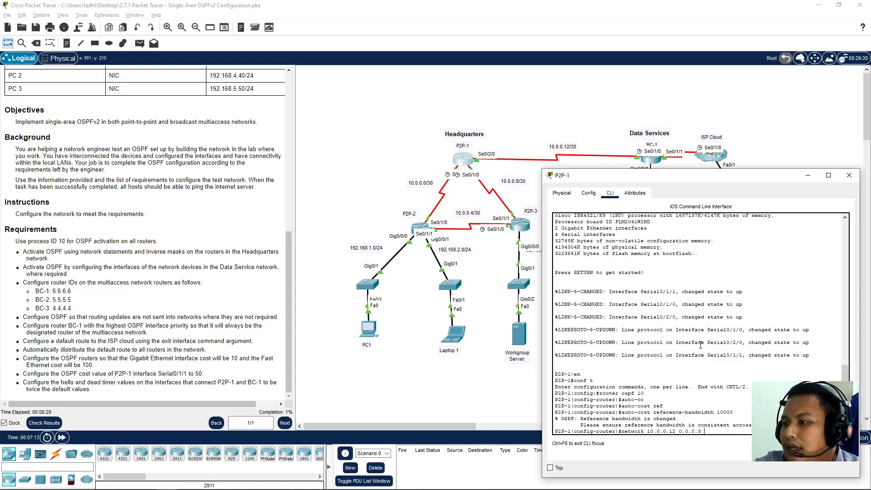
pyautogui.write(' area')
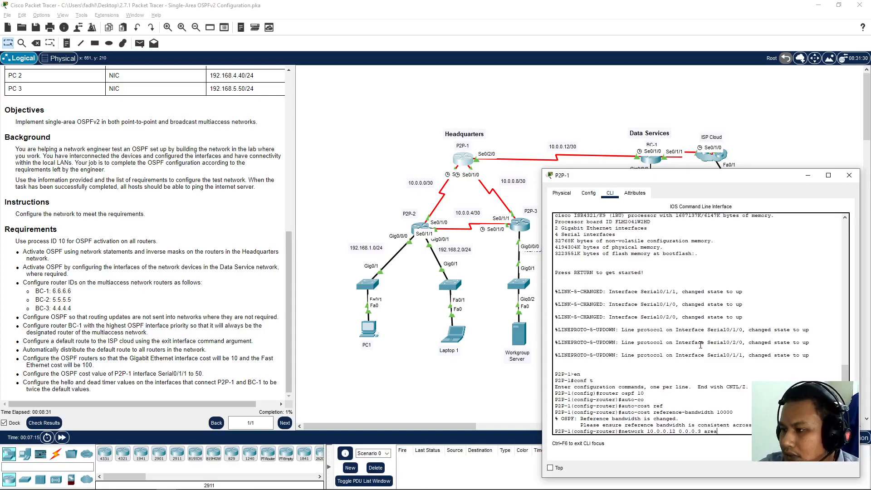
pyautogui.write(' 0')
pyautogui.press('Return')
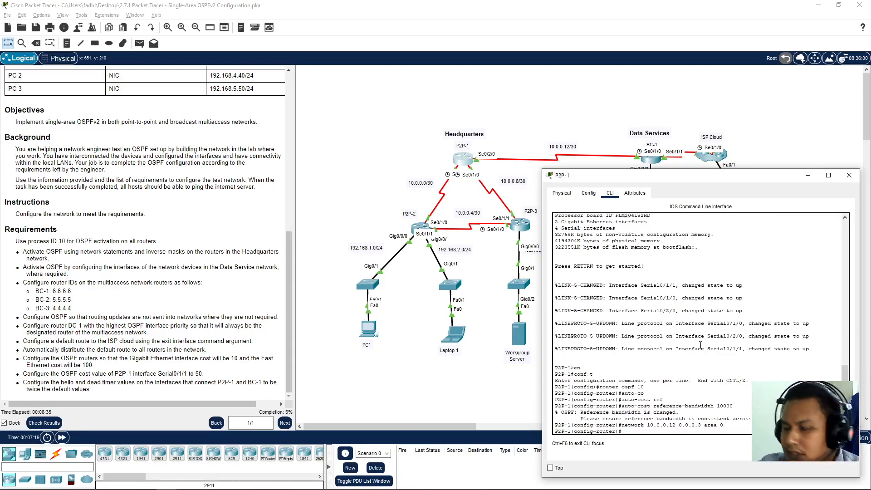
# Add the P2P-1 to P2P-3 link to OSPF with network 10.0.0.8, wildcard mask 0.0.0.3, area 0
pyautogui.press('Up')
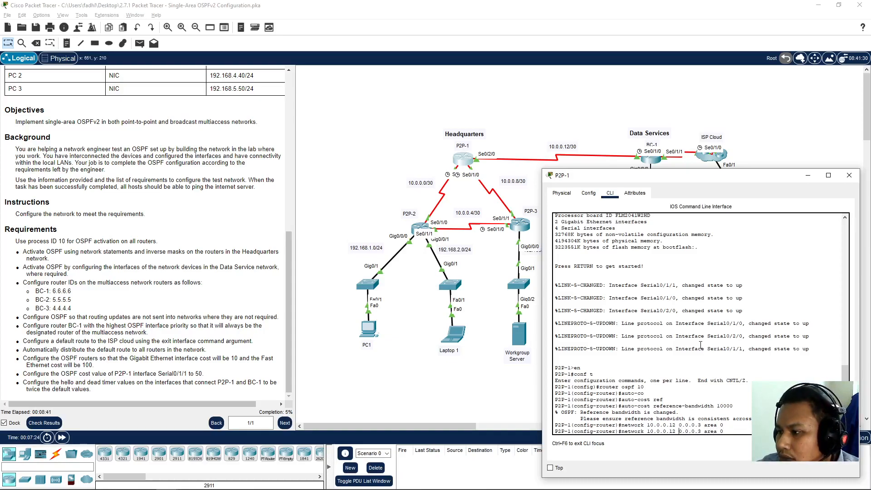
pyautogui.press('Left')
pyautogui.press('BackSpace')
pyautogui.press('BackSpace')
pyautogui.write('8')
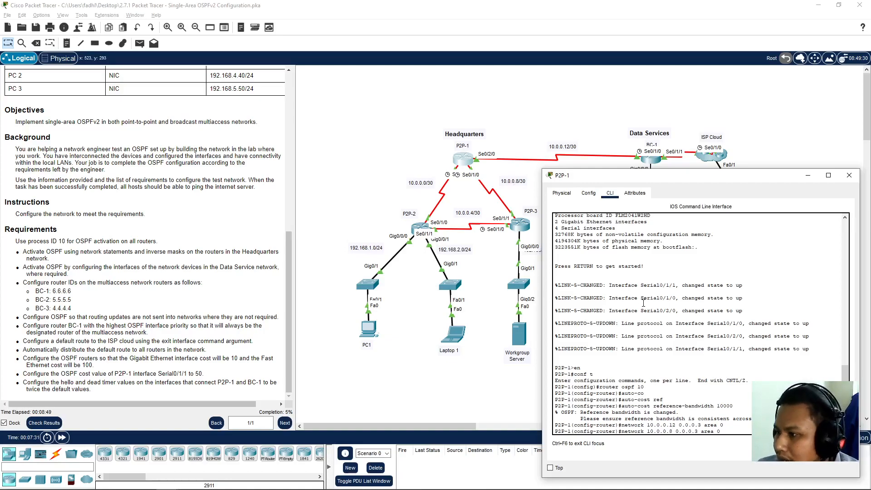
pyautogui.press('Return')
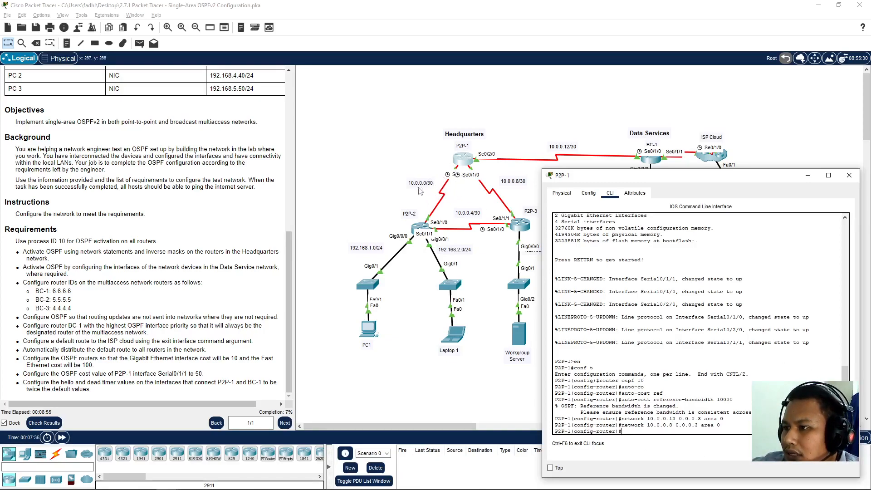
# Add the P2P-1 to P2P-2 link to OSPF with network 10.0.0.0, wildcard mask 0.0.0.3, area 0, and leave router configuration
pyautogui.press('Up')
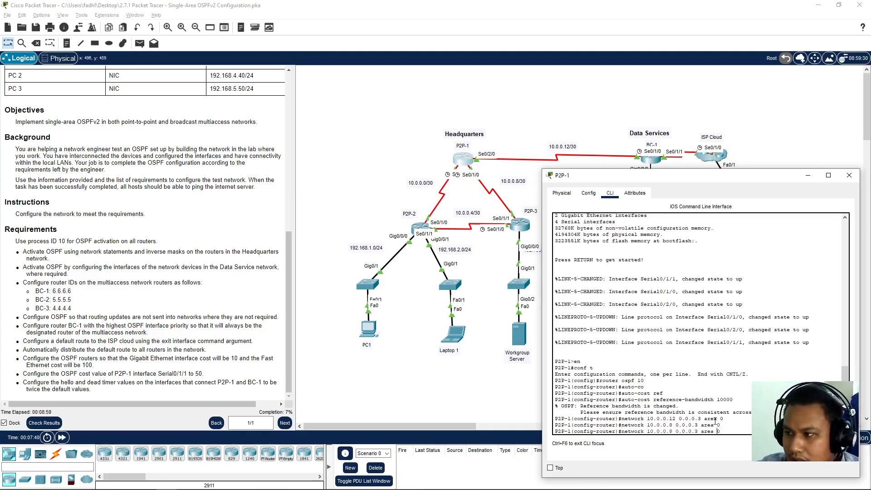
pyautogui.press('Left')
pyautogui.press('Left')
pyautogui.press('Left')
pyautogui.press('Left')
pyautogui.press('Left')
pyautogui.press('Left')
pyautogui.press('Left')
pyautogui.press('Left')
pyautogui.press('Left')
pyautogui.press('Left')
pyautogui.press('Left')
pyautogui.press('Left')
pyautogui.press('Left')
pyautogui.press('Left')
pyautogui.press('Left')
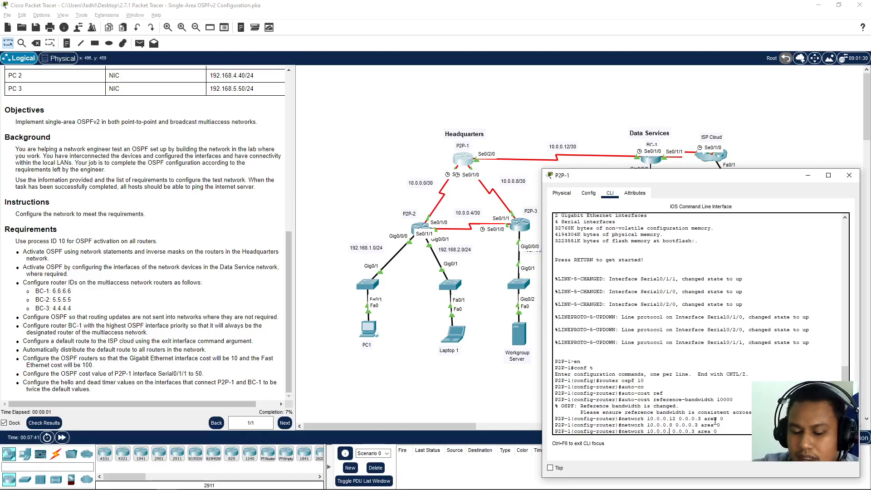
pyautogui.press('BackSpace')
pyautogui.write('0')
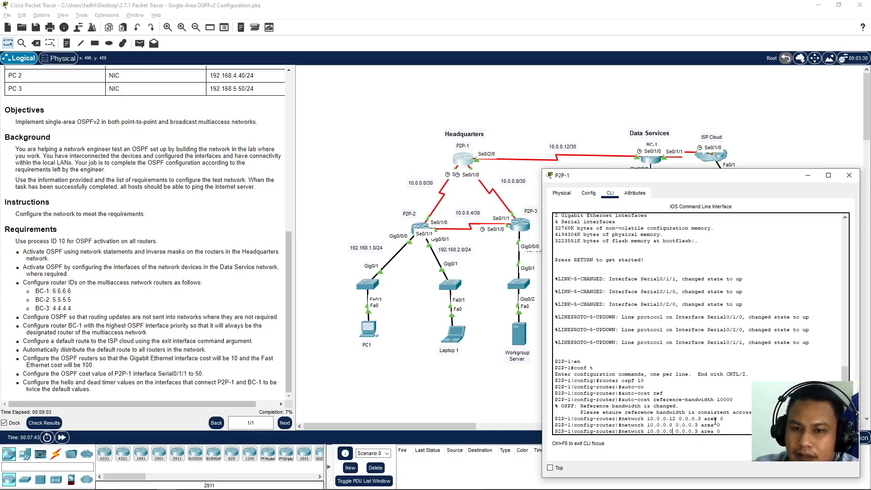
pyautogui.press('Return')
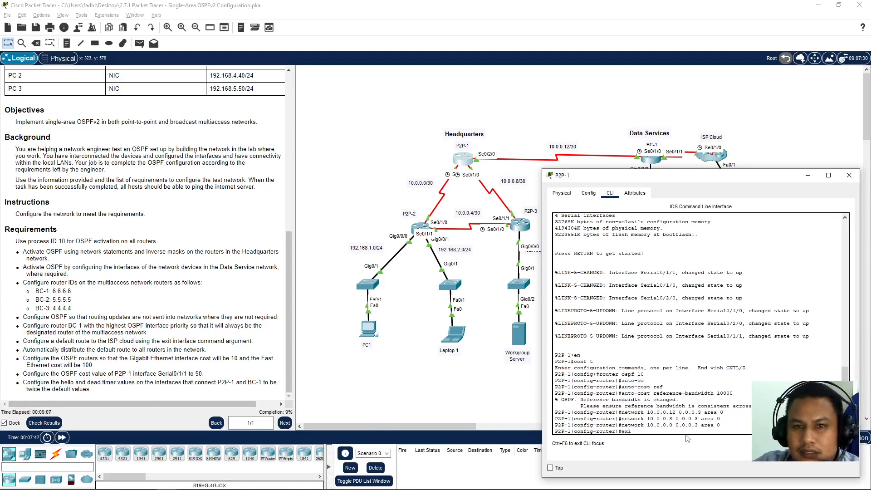
pyautogui.write('exit')
pyautogui.press('Return')
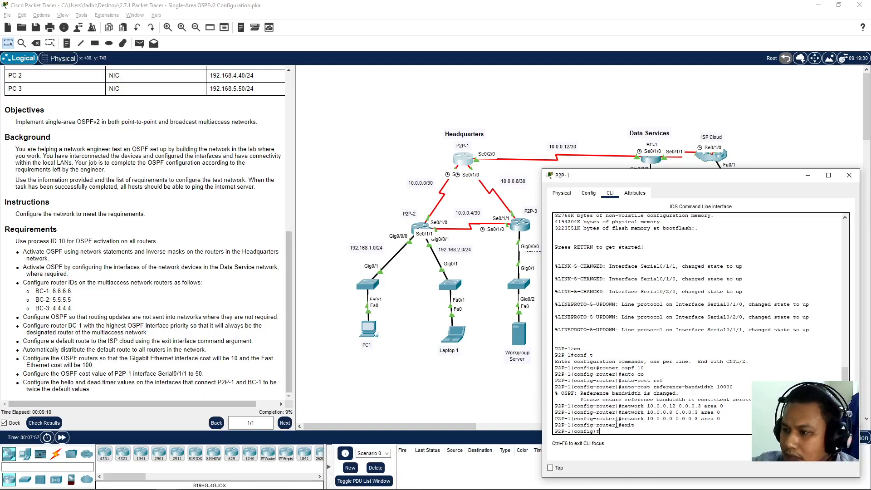
# Set the OSPF cost of interface Serial0/1/1 on P2P-1 to 50
pyautogui.write('nt seri')
pyautogui.press('Tab')
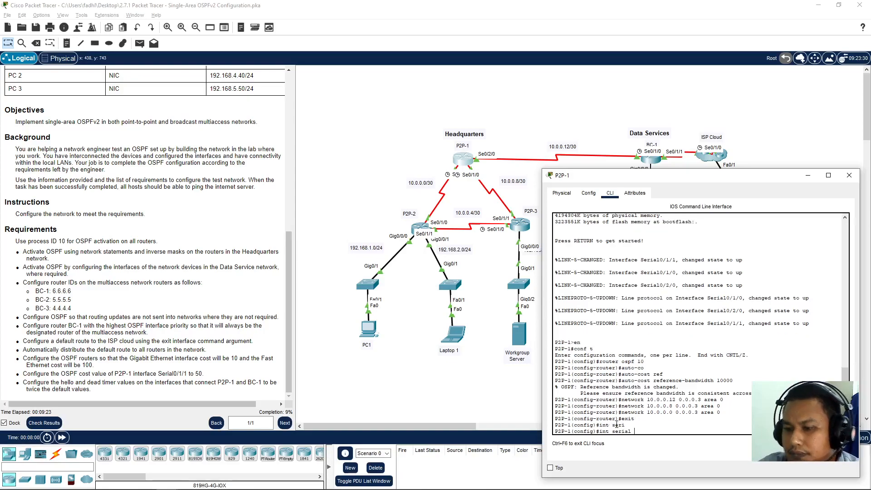
pyautogui.write('0/1/')
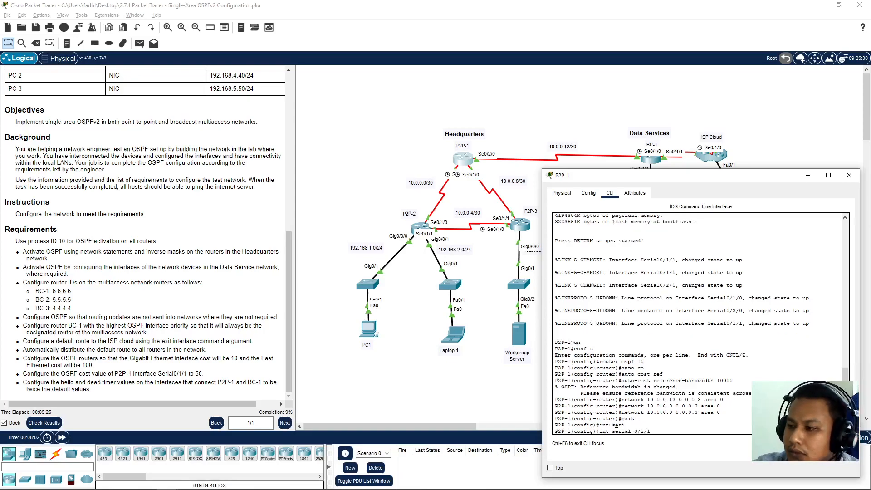
pyautogui.write('1')
pyautogui.press('Return')
pyautogui.write('ip ospf')
pyautogui.press('Tab')
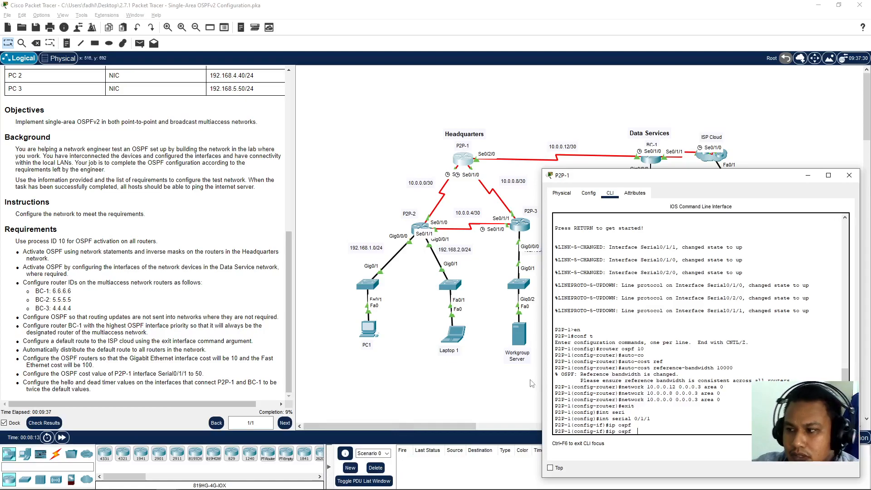
pyautogui.write('cost ')
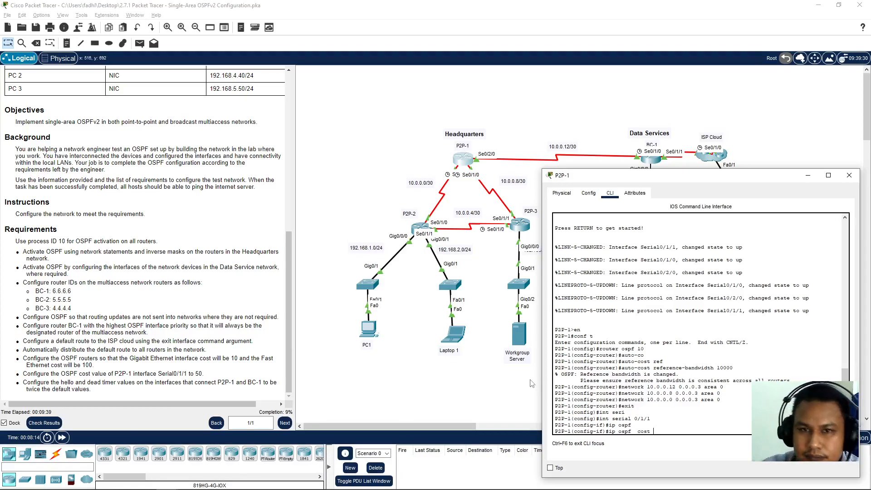
pyautogui.write('50')
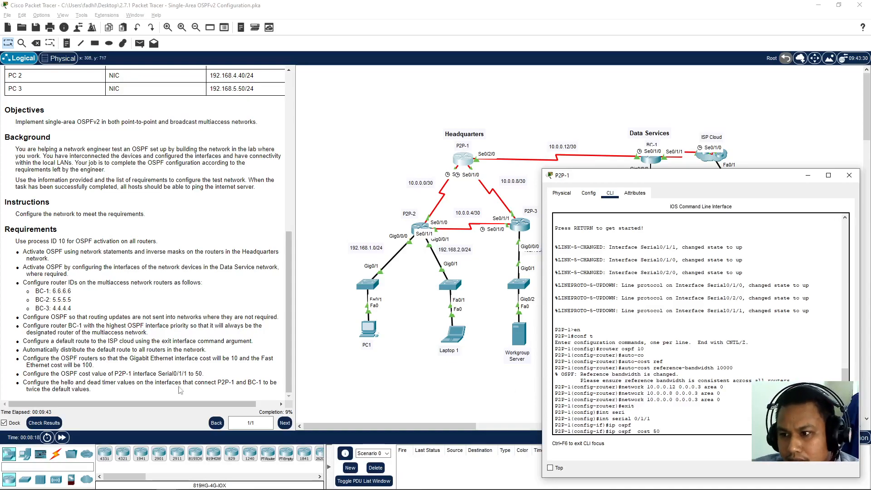
pyautogui.moveTo(204, 373); pyautogui.dragTo(27, 376)
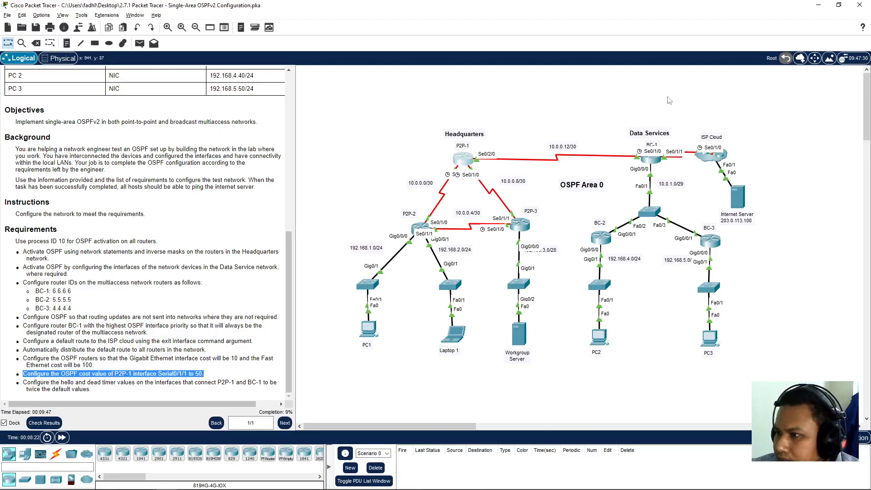
pyautogui.click(463, 159)
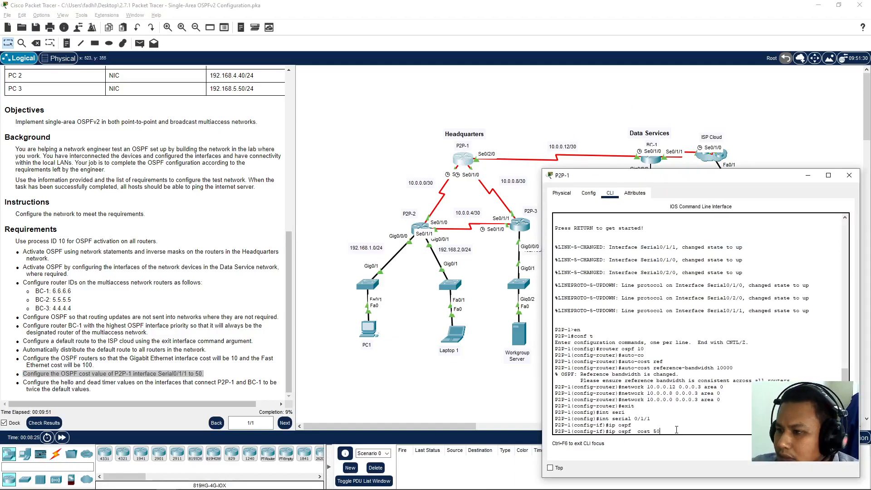
pyautogui.press('Return')
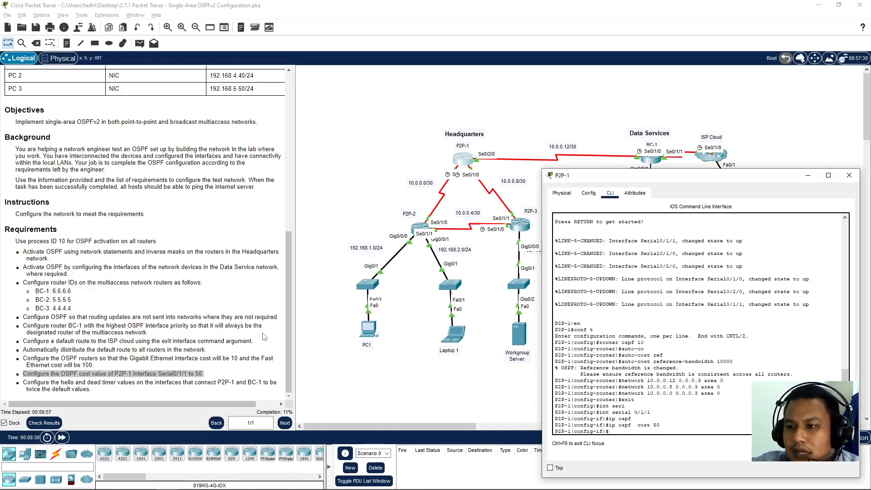
# Review the hello and dead timer requirement for the P2P-1 to BC-1 link and locate that link's interface on P2P-1
pyautogui.click(223, 383)
pyautogui.moveTo(236, 382); pyautogui.dragTo(133, 385)
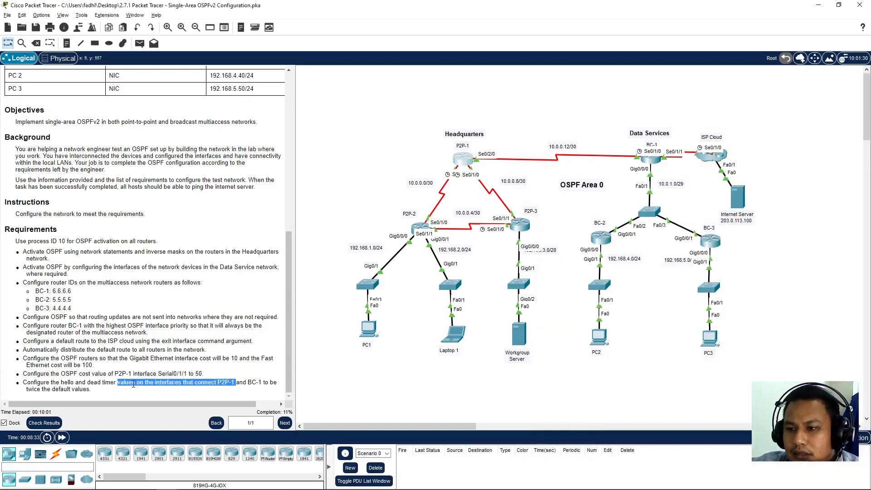
pyautogui.click(221, 384)
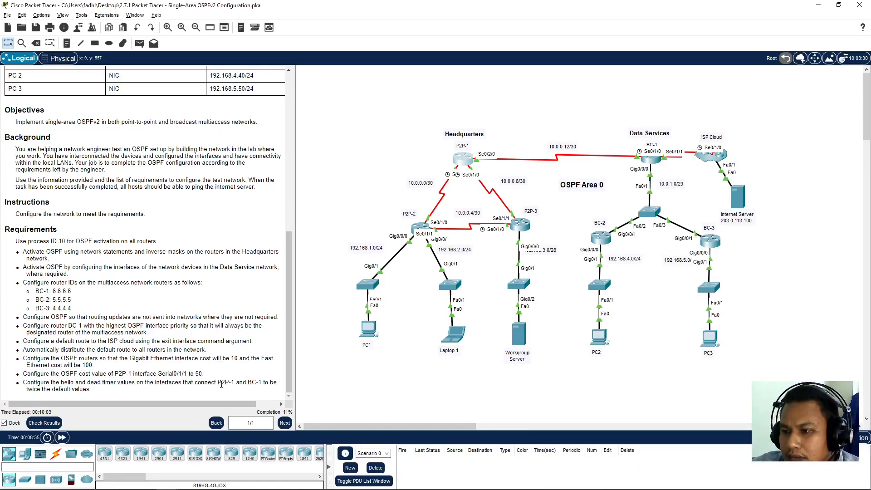
pyautogui.moveTo(218, 384); pyautogui.dragTo(264, 383)
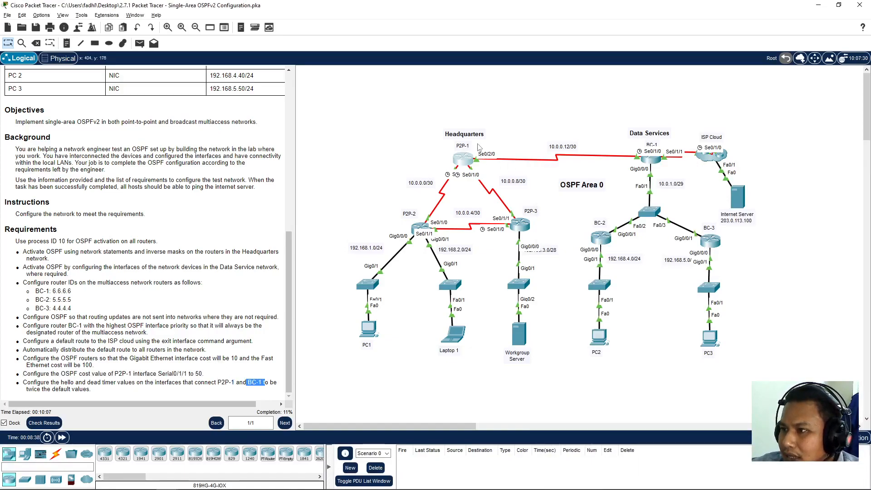
pyautogui.moveTo(493, 134); pyautogui.dragTo(502, 175)
pyautogui.click(145, 398)
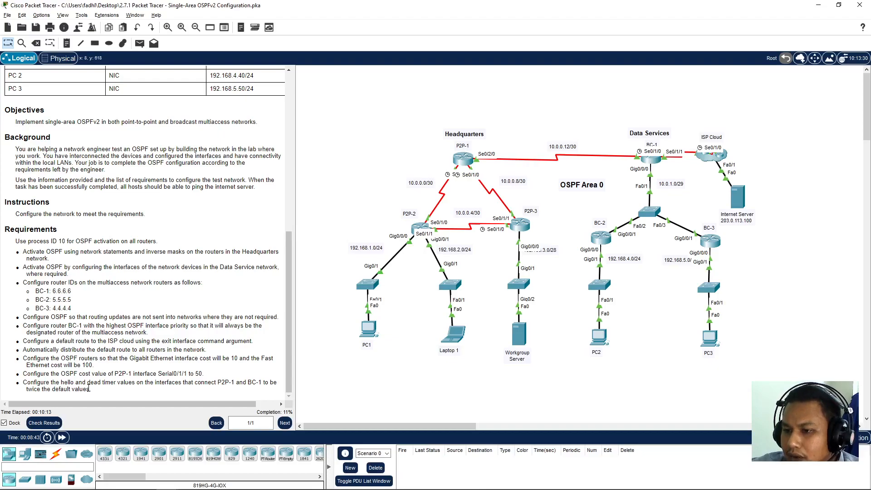
# On P2P-1, leave the Serial0/1/1 configuration and set the OSPF hello interval on Serial0/2/0 to 20
pyautogui.click(464, 159)
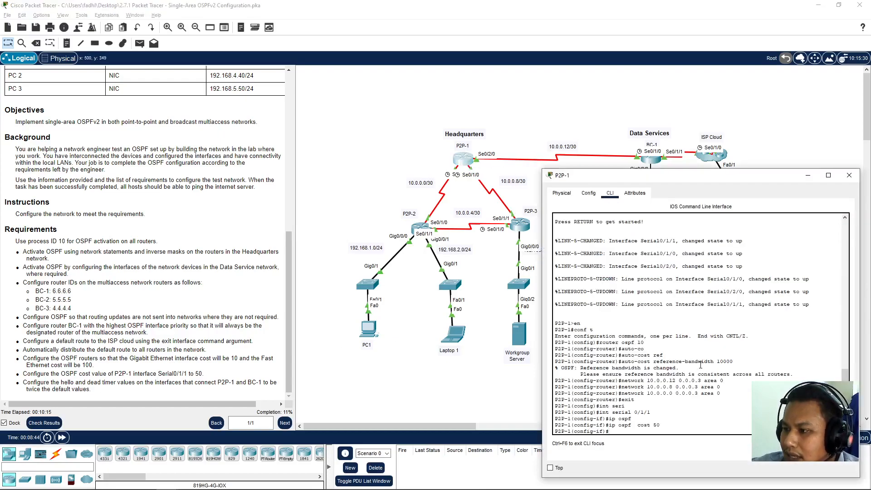
pyautogui.write('it')
pyautogui.press('Return')
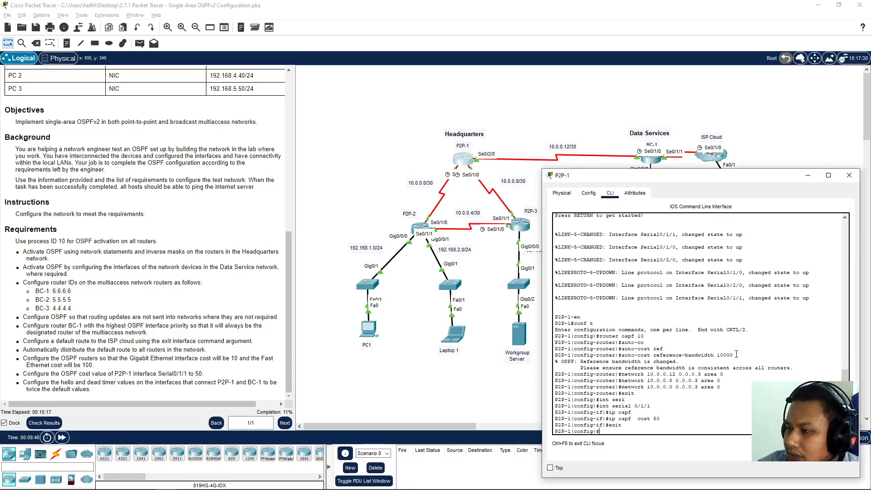
pyautogui.write('int seri')
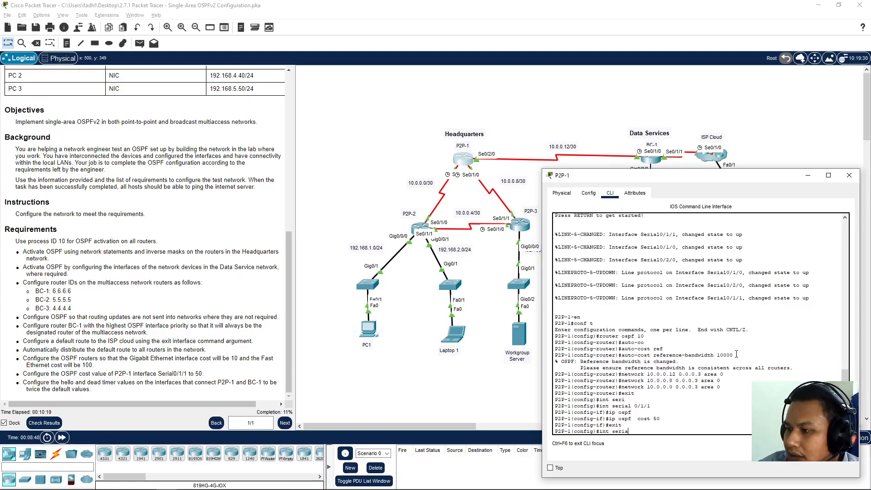
pyautogui.write('a')
pyautogui.press('Tab')
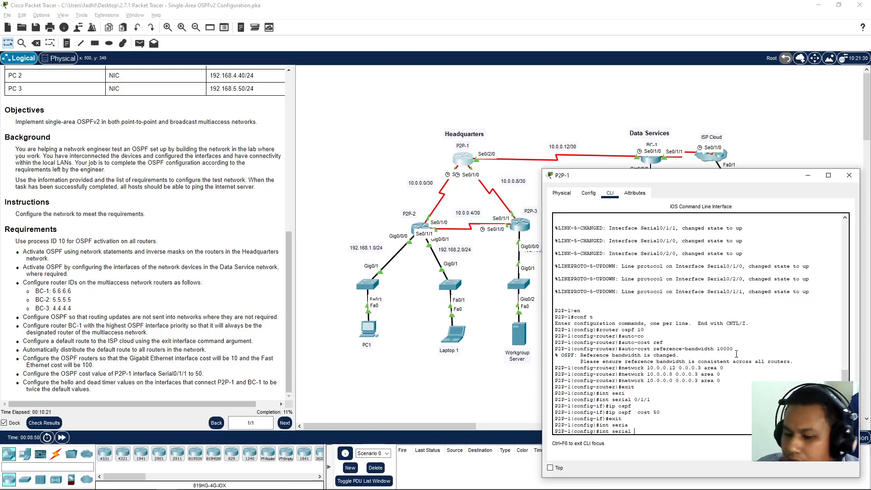
pyautogui.write('0/2/0')
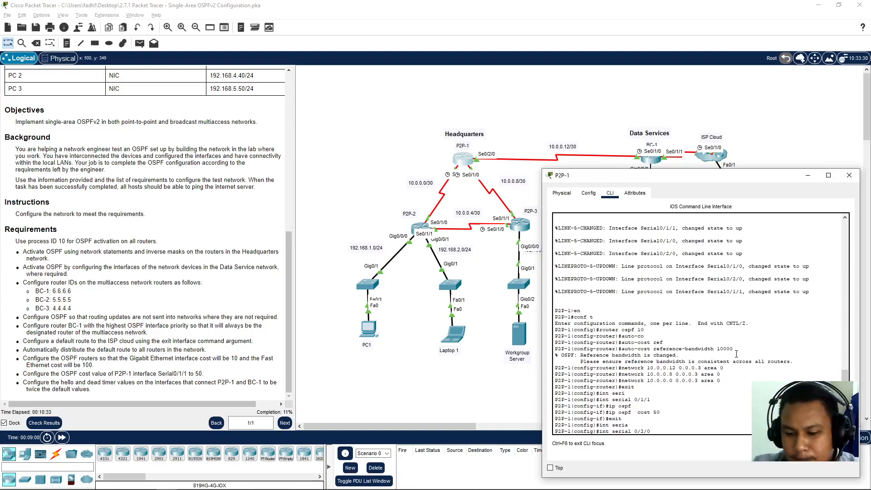
pyautogui.press('Return')
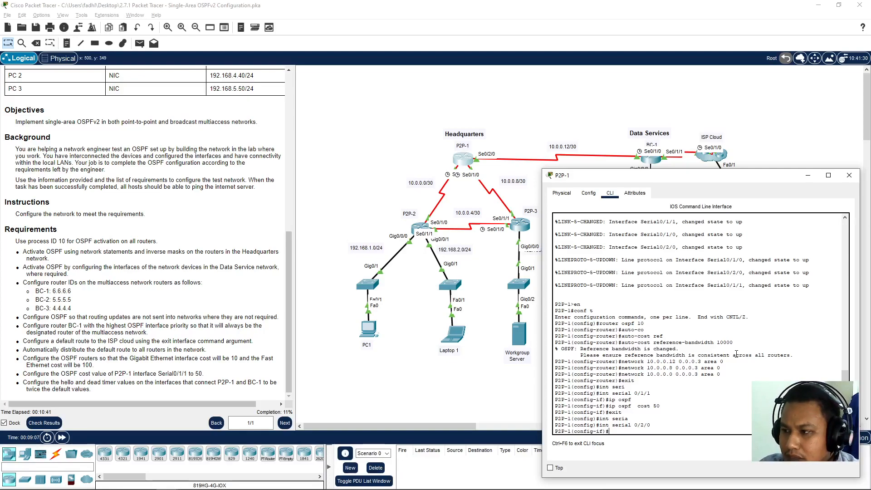
pyautogui.write('ip ospf hello')
pyautogui.press('Tab')
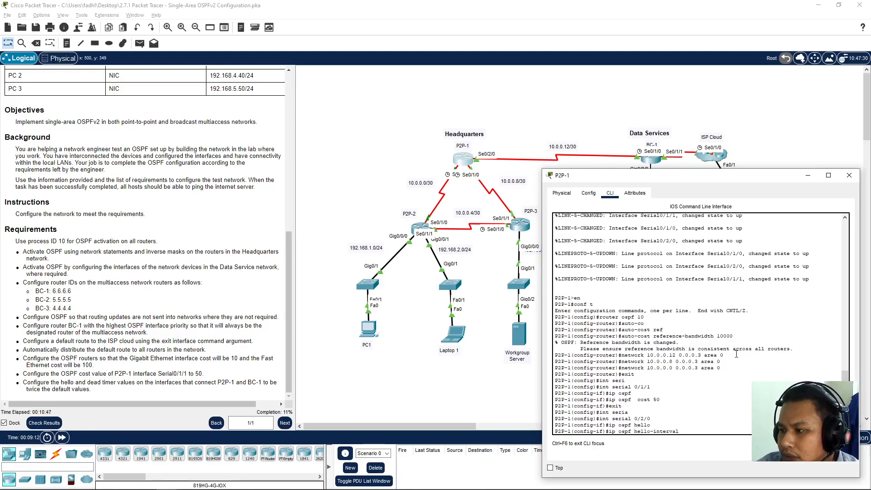
pyautogui.write('20')
pyautogui.press('Return')
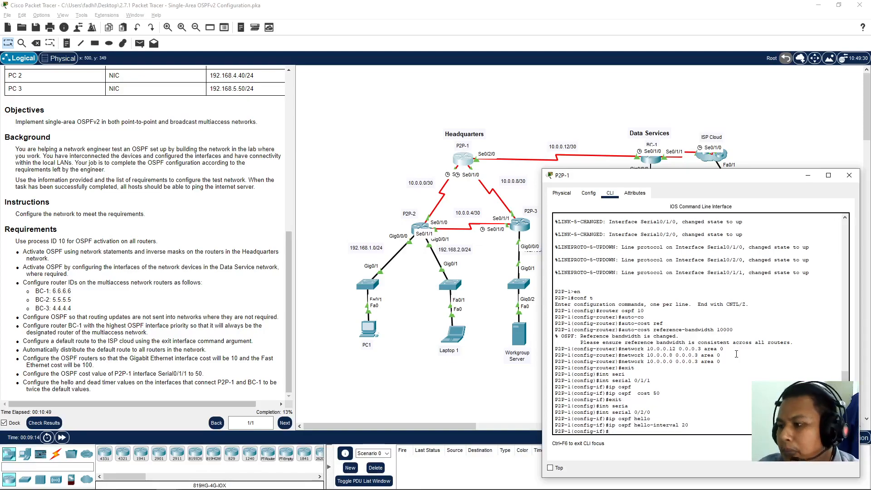
# Set the OSPF dead interval on P2P-1's Serial0/2/0 to 80, then end configuration mode and close the router window
pyautogui.write('ip ospf')
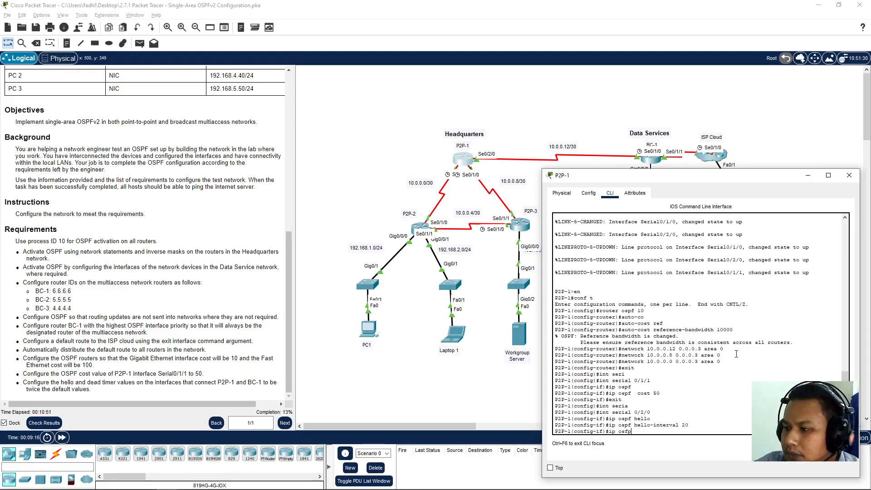
pyautogui.press('BackSpace')
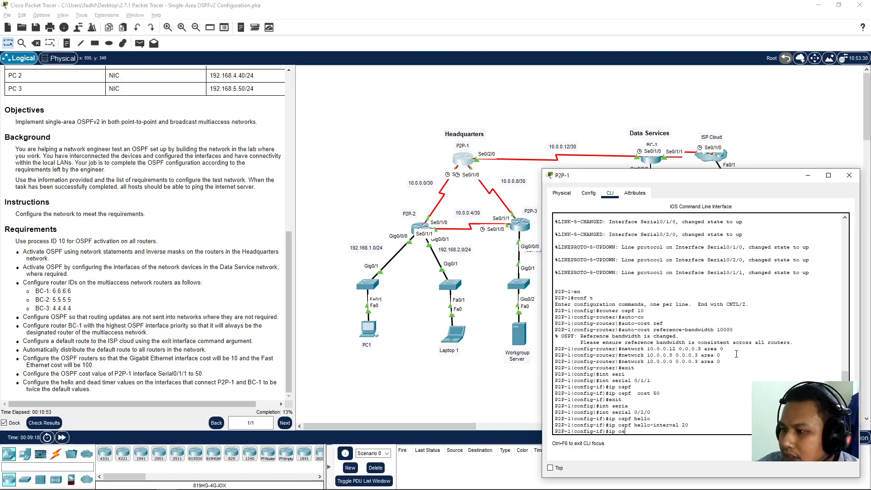
pyautogui.write('pf dea')
pyautogui.press('Tab')
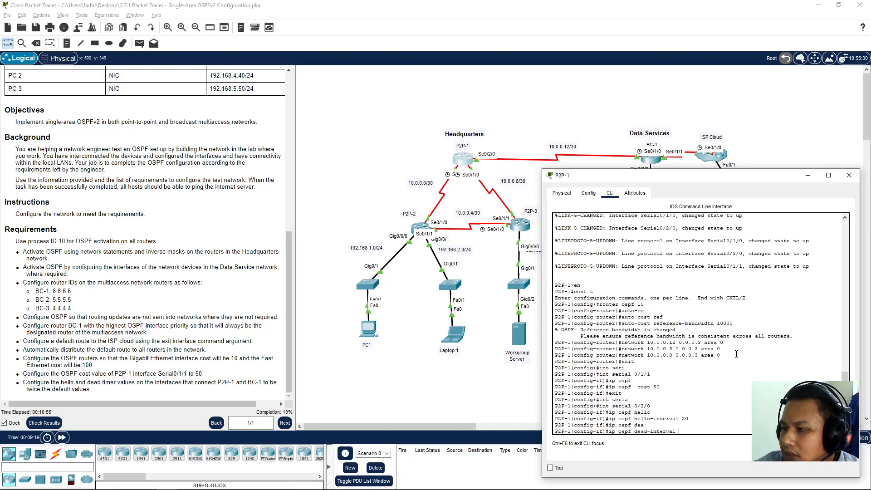
pyautogui.write('80')
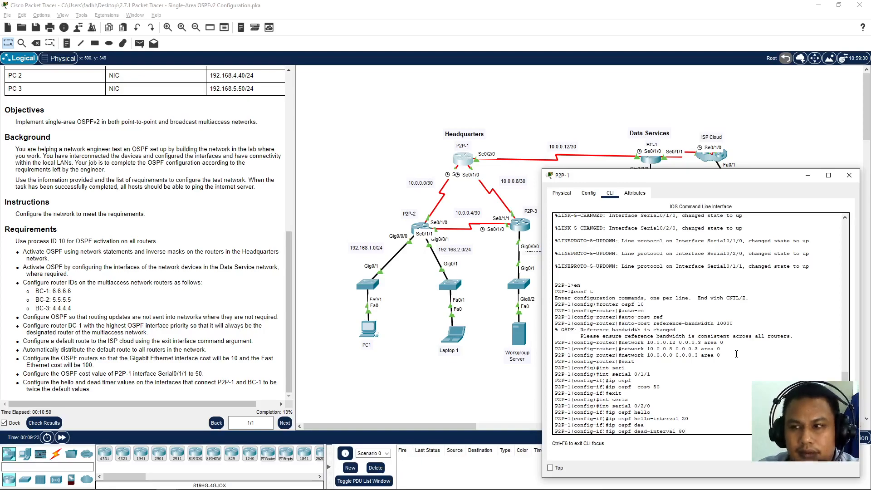
pyautogui.press('Return')
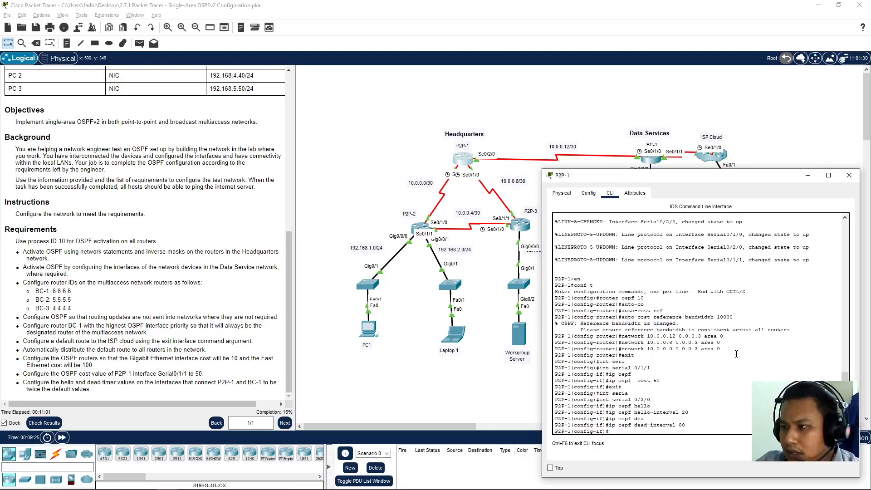
pyautogui.write('exit')
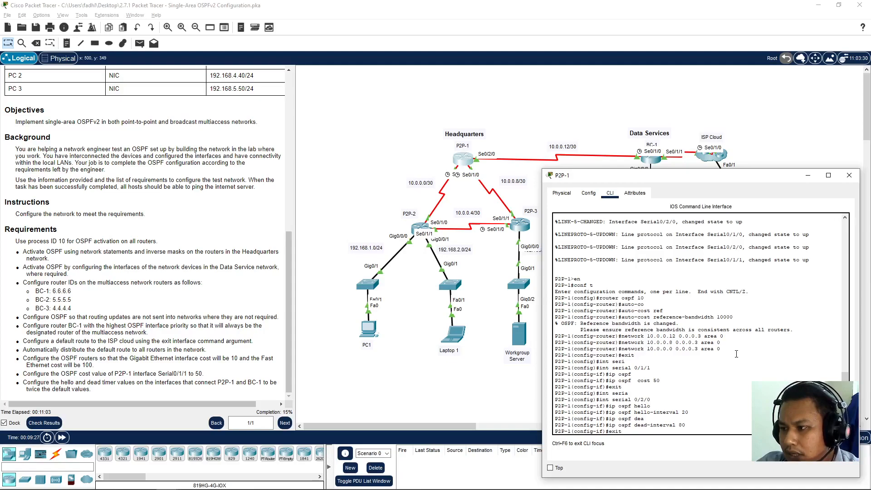
pyautogui.press('Return')
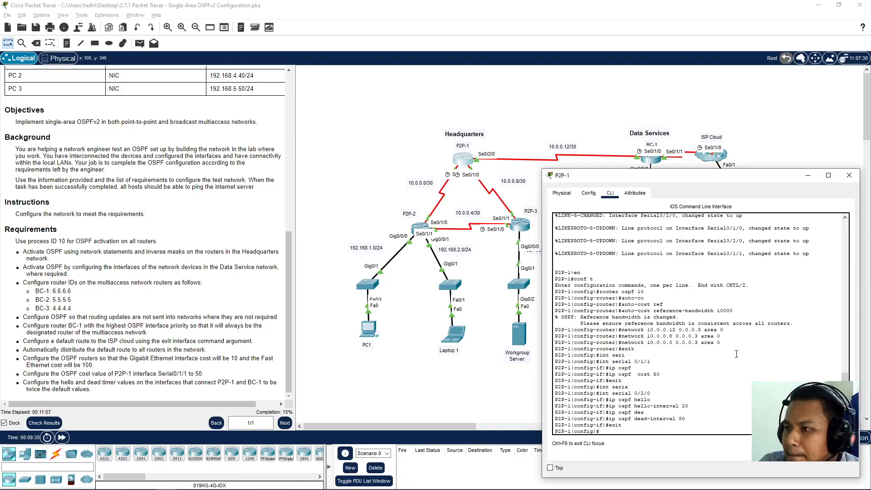
pyautogui.write('end')
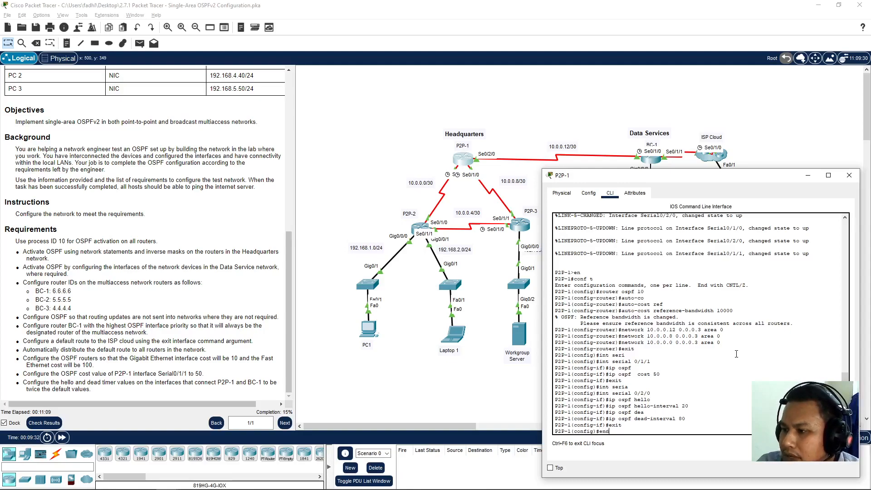
pyautogui.press('Return')
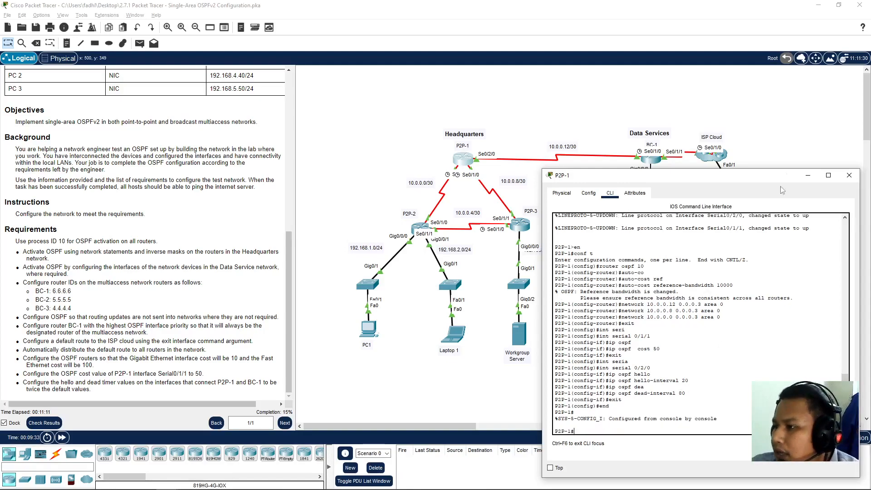
pyautogui.click(850, 175)
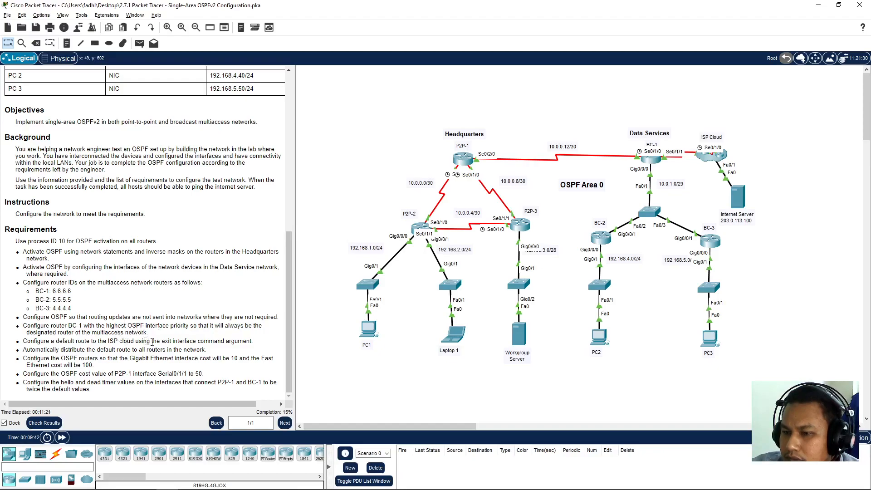
# Enter global configuration mode on P2P-2 and start OSPF with process ID 10
pyautogui.click(418, 225)
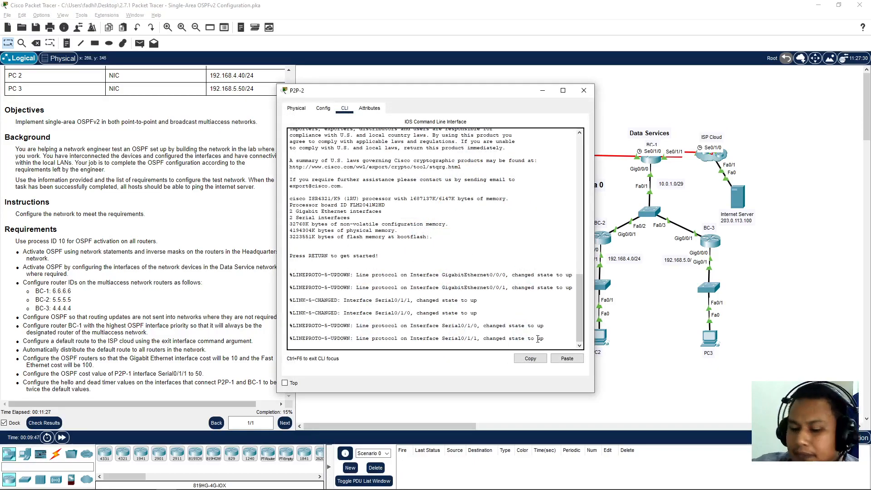
pyautogui.press('Return')
pyautogui.moveTo(474, 95); pyautogui.dragTo(704, 105)
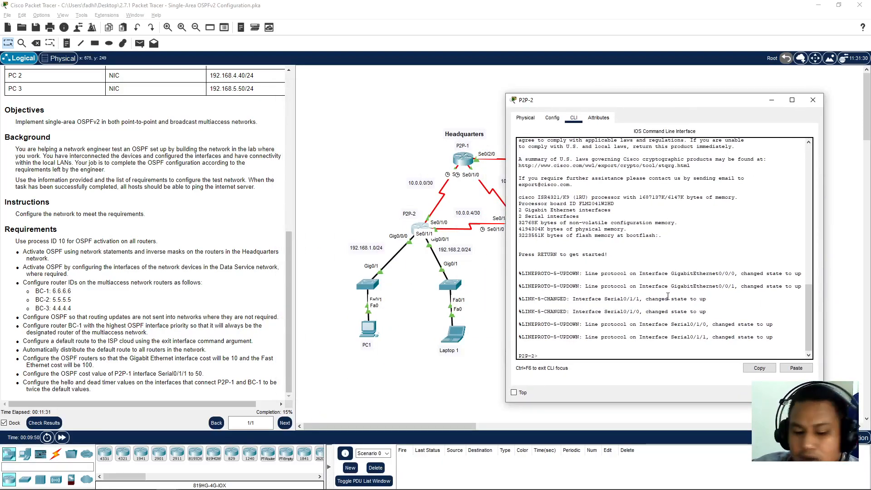
pyautogui.write('en')
pyautogui.press('Return')
pyautogui.write('conf t')
pyautogui.press('Return')
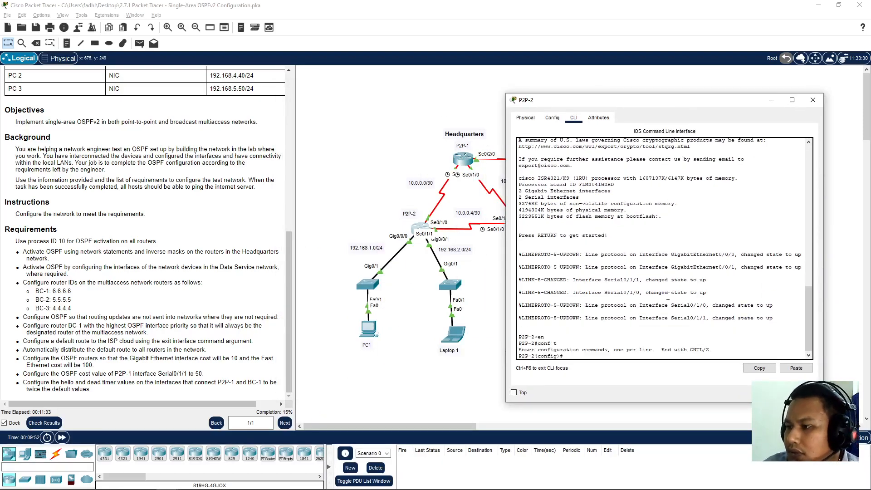
pyautogui.write('router ospf ')
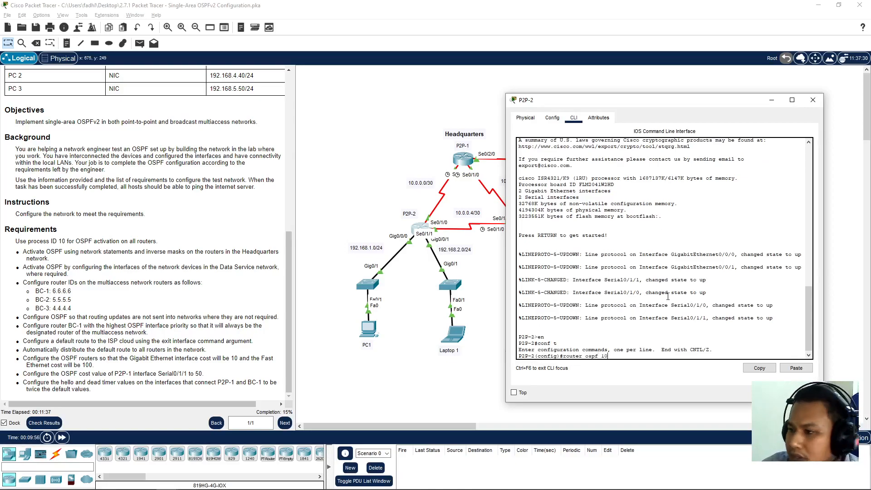
pyautogui.write('10')
pyautogui.press('Return')
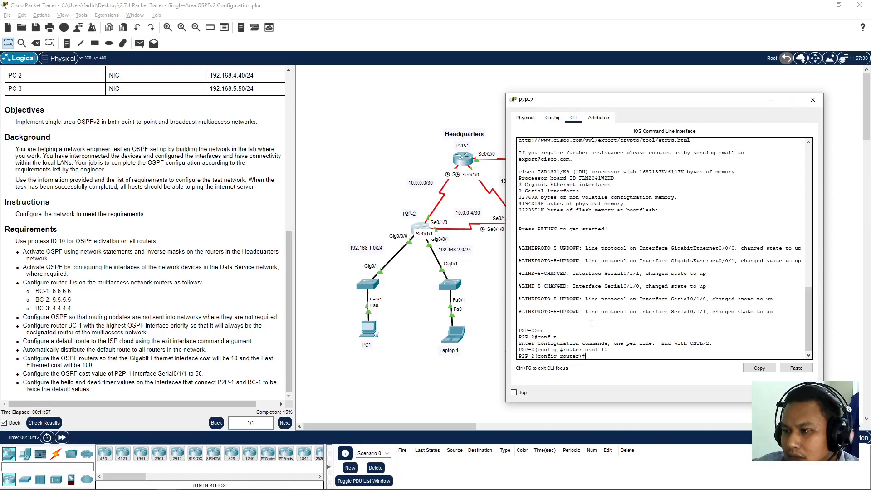
pyautogui.write('network')
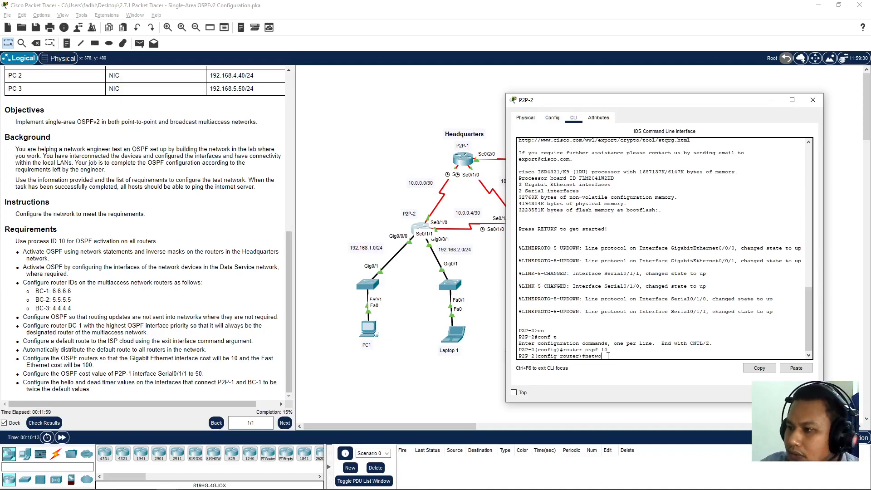
pyautogui.press('BackSpace')
pyautogui.press('BackSpace')
pyautogui.press('BackSpace')
pyautogui.press('BackSpace')
pyautogui.press('BackSpace')
pyautogui.press('BackSpace')
# Set the OSPF auto-cost reference bandwidth on P2P-2 to 10000
pyautogui.write('aut')
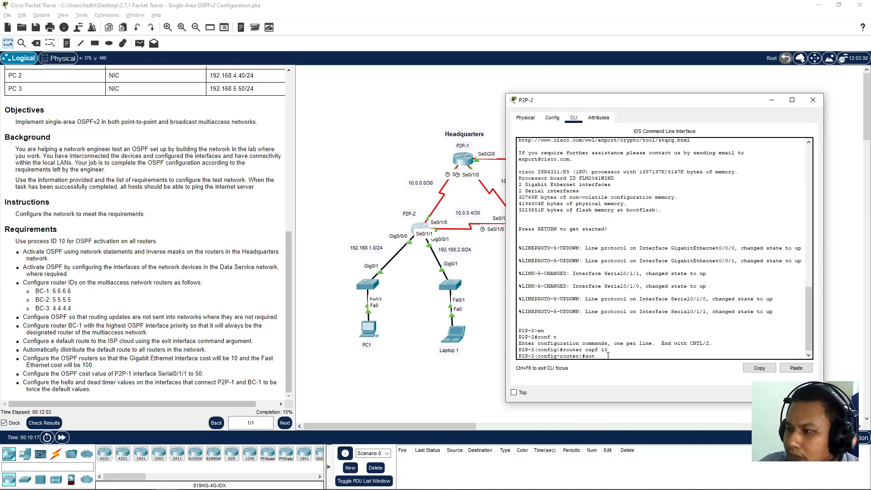
pyautogui.write('o')
pyautogui.press('Tab')
pyautogui.write('ref')
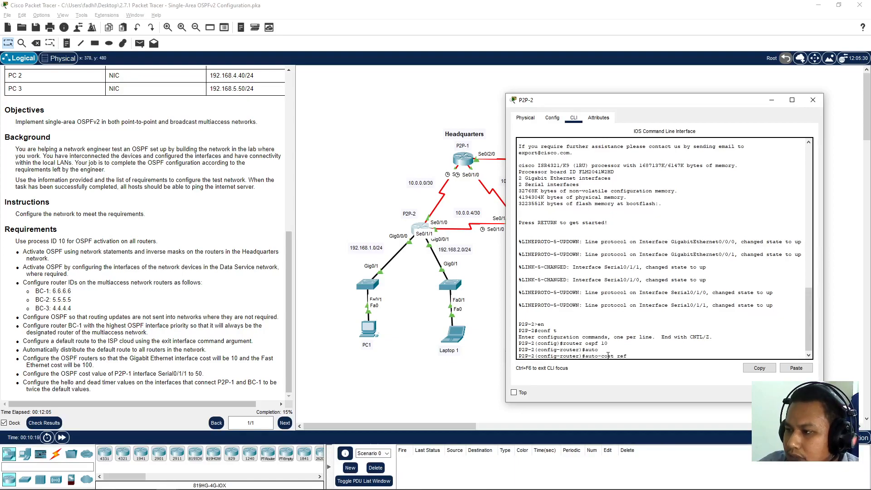
pyautogui.press('Tab')
pyautogui.write('10000')
pyautogui.press('Return')
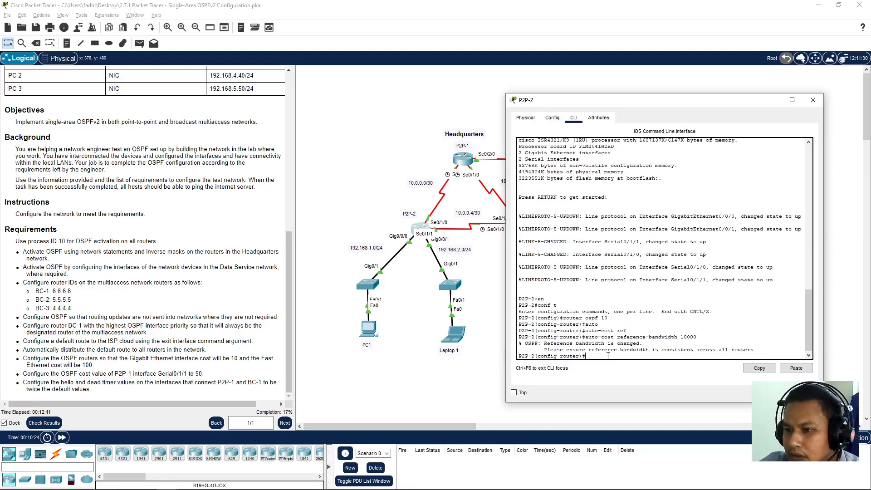
# Advertise network 10.0.0.4 with wildcard mask 0.0.0.3 in OSPF area 0 on P2P-2
pyautogui.write('network')
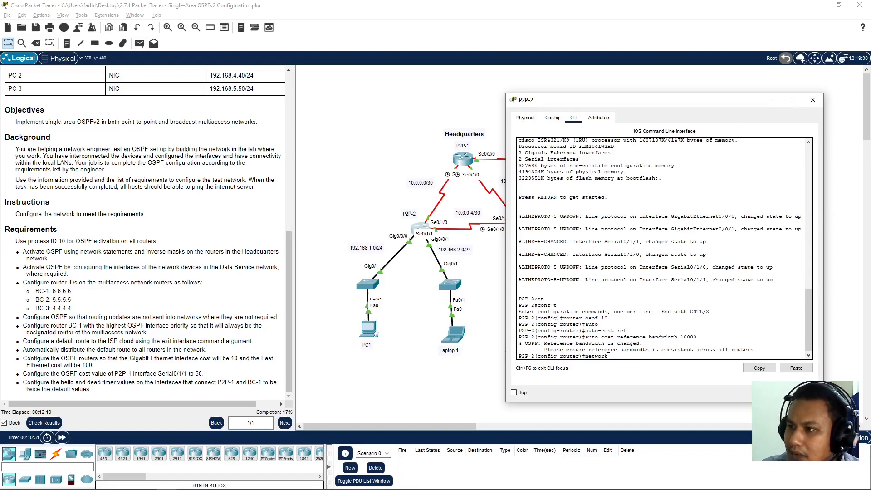
pyautogui.write('10.0.0.4')
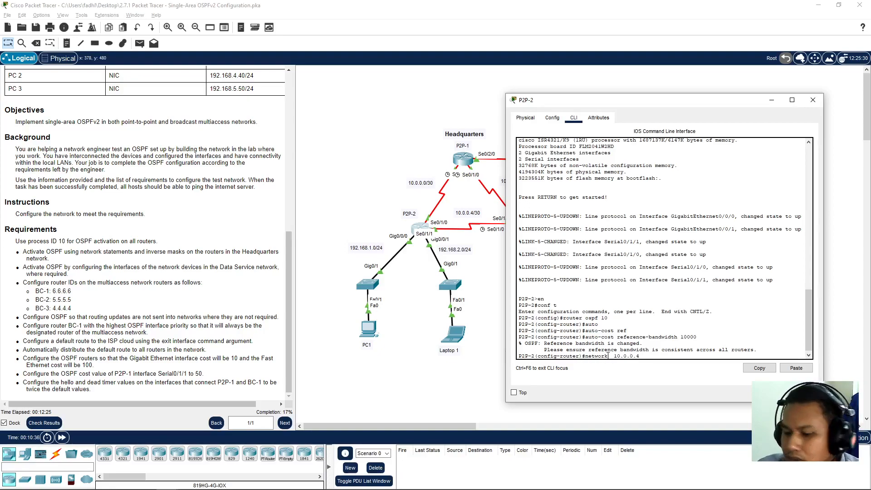
pyautogui.write(' 0')
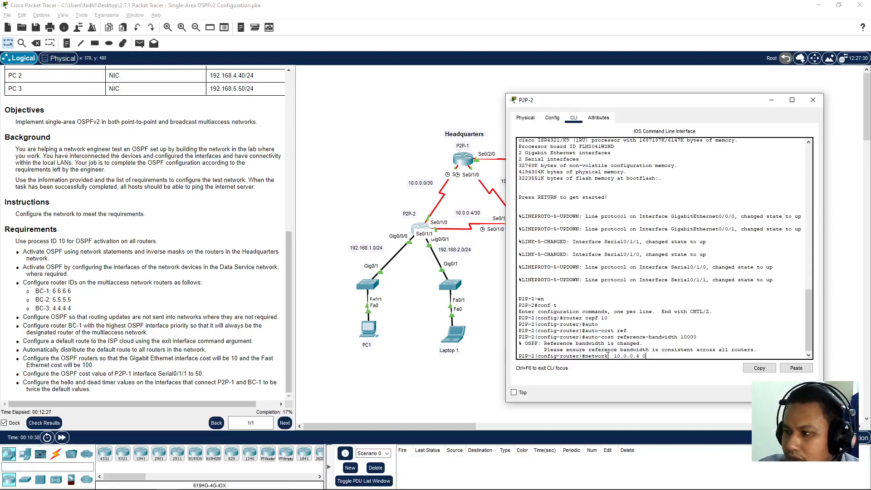
pyautogui.write('.0.0.3')
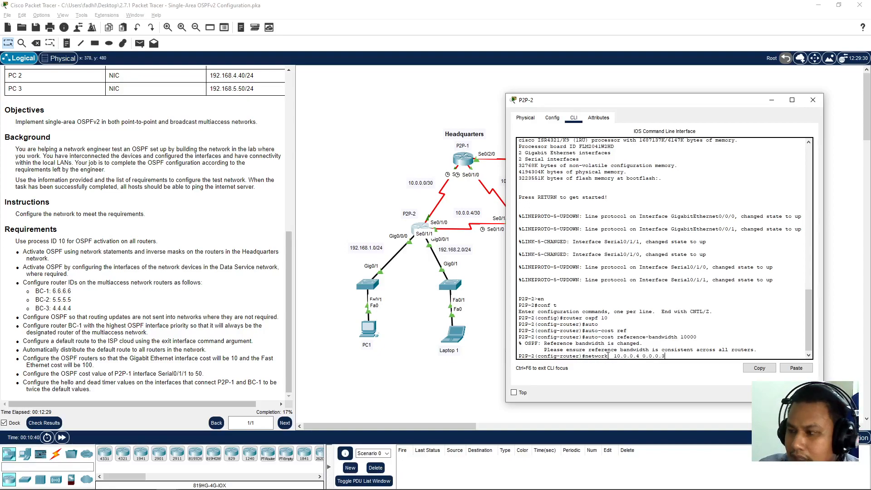
pyautogui.write(' area')
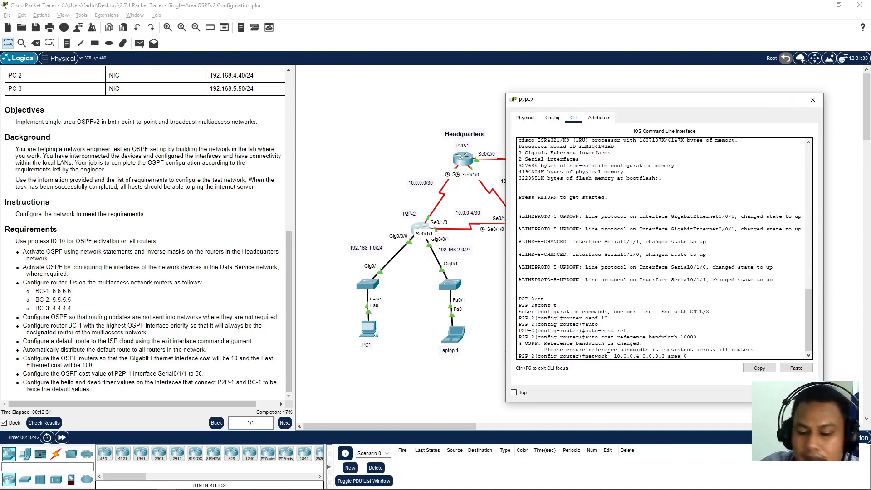
pyautogui.write(' 0')
pyautogui.press('Return')
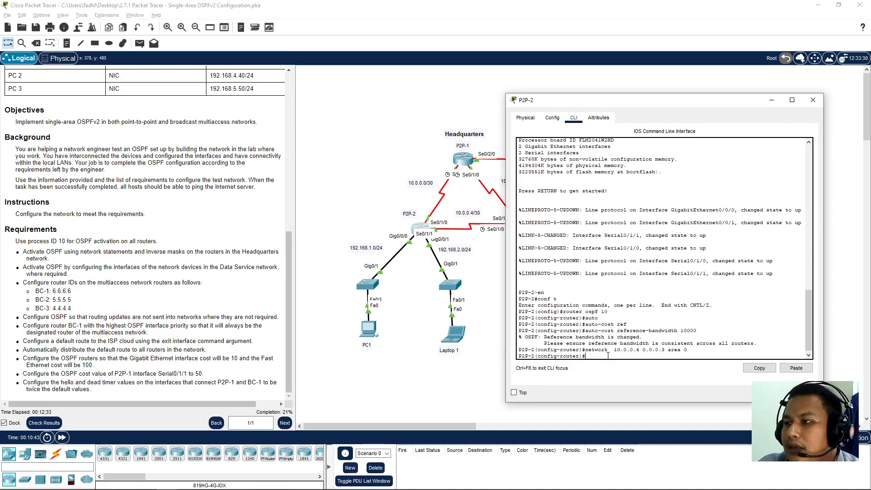
# Reuse the previous network statement on P2P-2 to advertise 10.0.0.0 with wildcard mask 0.0.0.3 in area 0
pyautogui.press('Up')
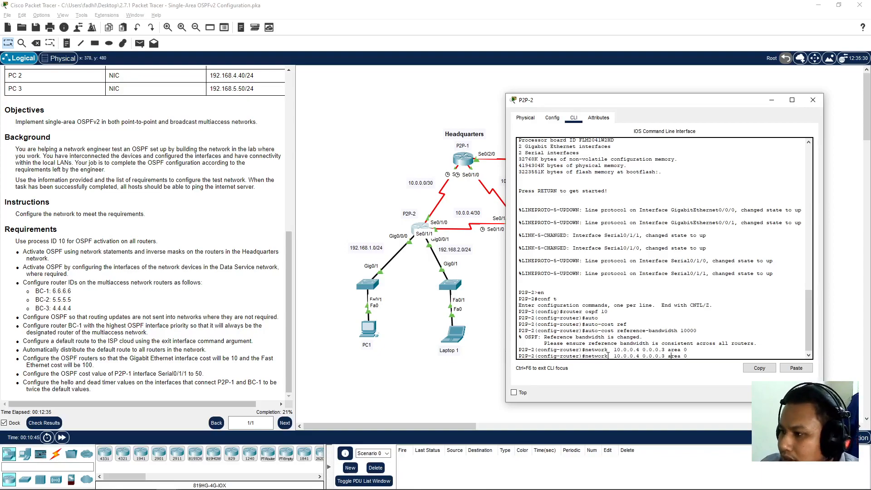
pyautogui.press('Left')
pyautogui.press('BackSpace')
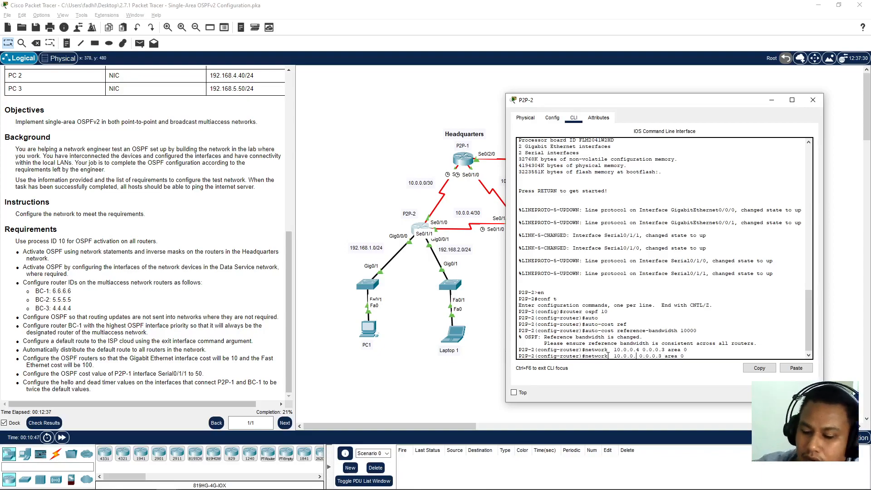
pyautogui.write('0')
pyautogui.press('Return')
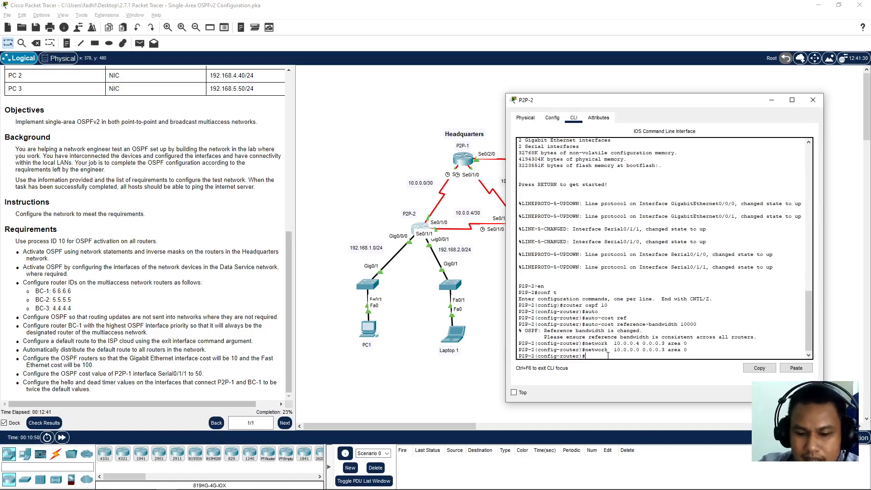
pyautogui.press('Up')
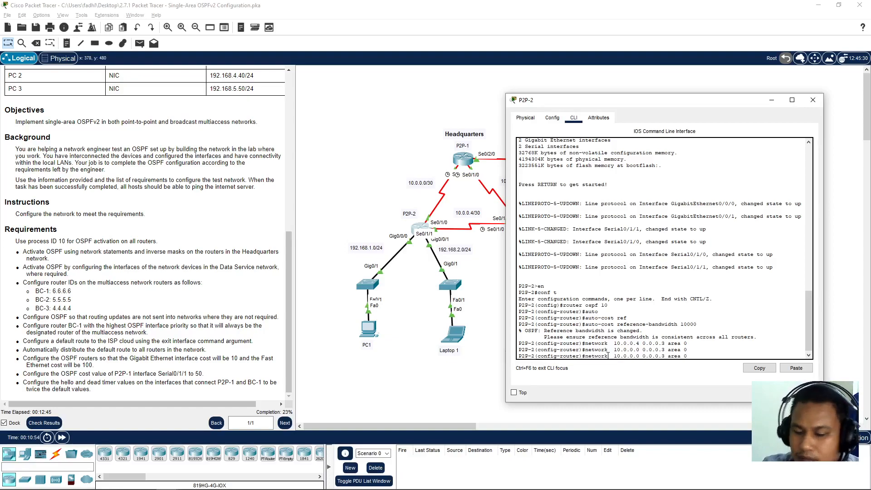
pyautogui.press('Return')
pyautogui.press('Return')
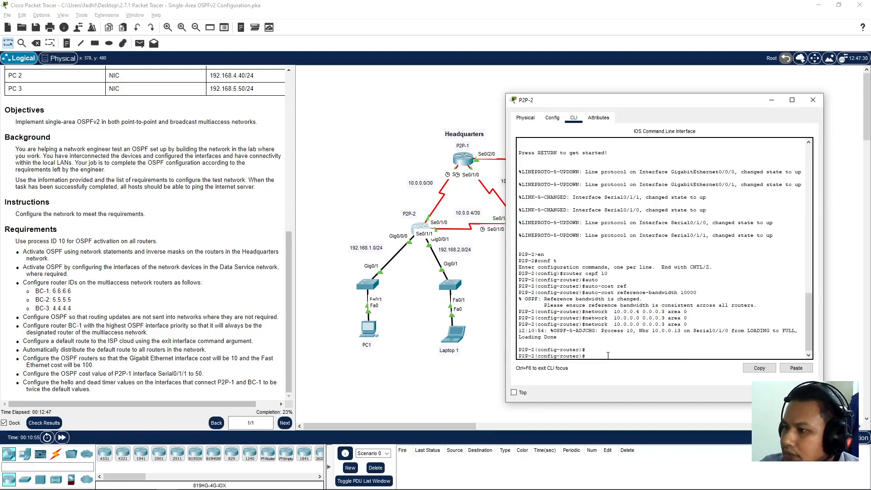
# Advertise the LAN network 192.168.1.0 with wildcard mask 0.0.0.255 in OSPF area 0 on P2P-2
pyautogui.write('netw')
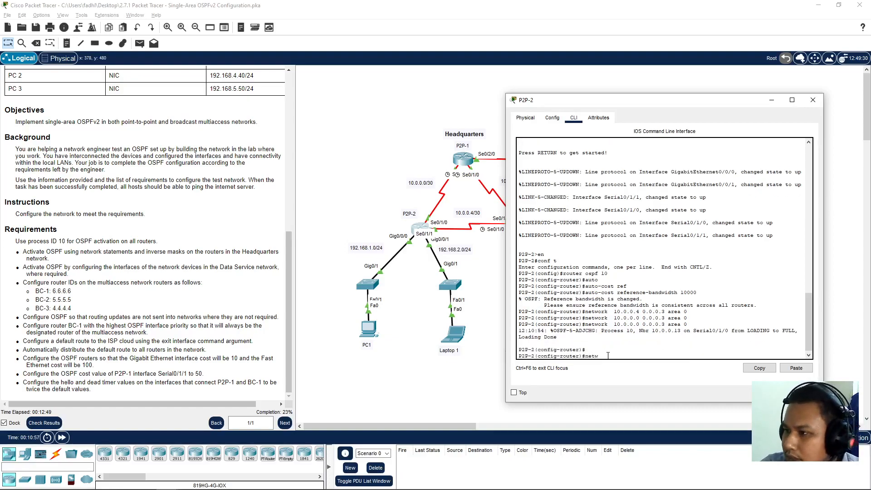
pyautogui.write('ork 192.168.1.')
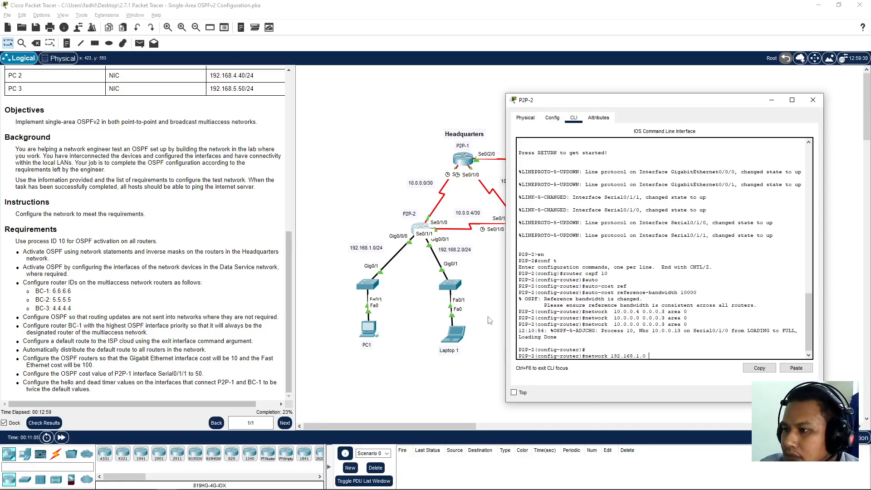
pyautogui.write('0.0.0.255 area')
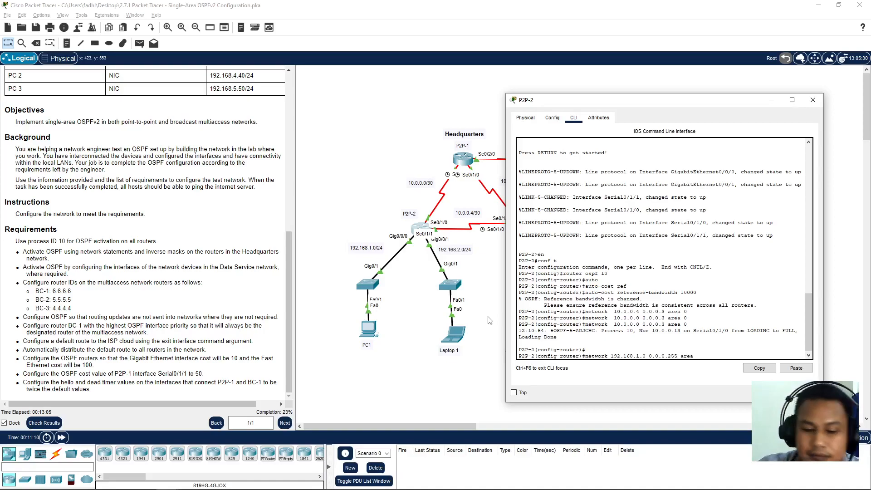
pyautogui.write(' 0')
pyautogui.press('Return')
# Add the second LAN, 192.168.2.0 with wildcard mask 0.0.0.255, to OSPF area 0 on P2P-2
pyautogui.press('Up')
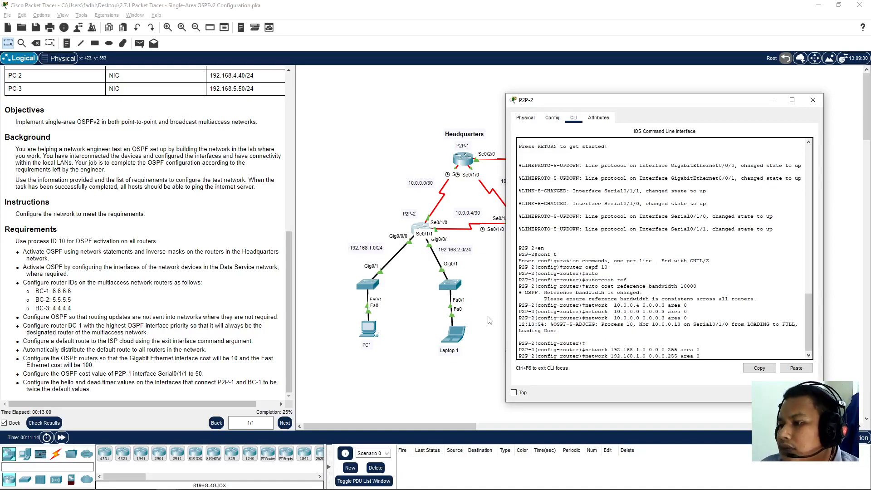
pyautogui.press('BackSpace')
pyautogui.write('2')
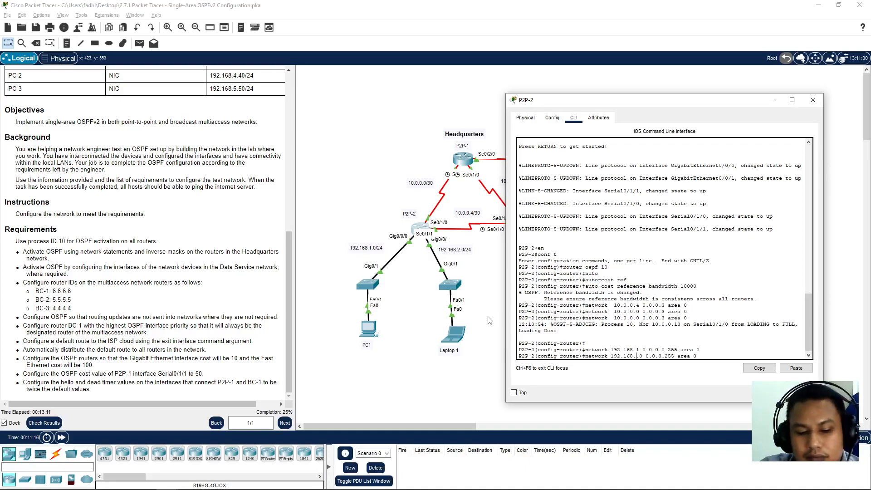
pyautogui.press('Return')
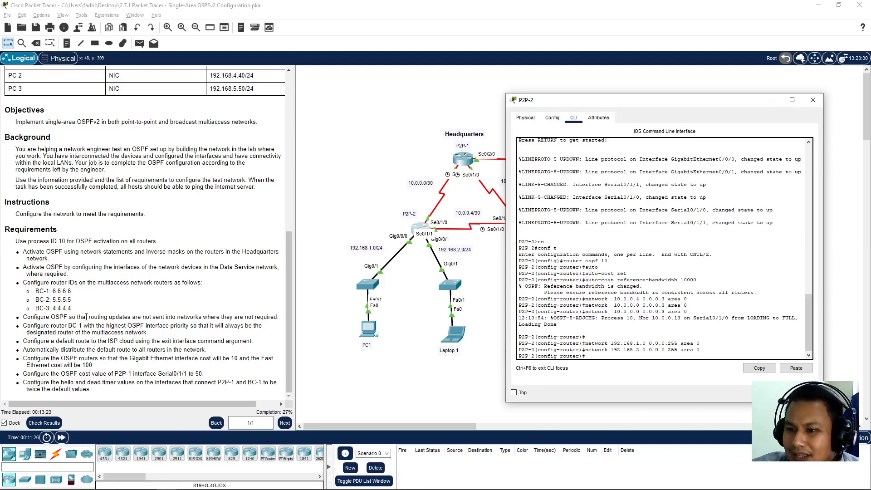
# Check the routing-update requirement against P2P-2's LANs and make GigabitEthernet 0/0/0 on P2P-2 an OSPF passive interface
pyautogui.moveTo(76, 318); pyautogui.dragTo(223, 320)
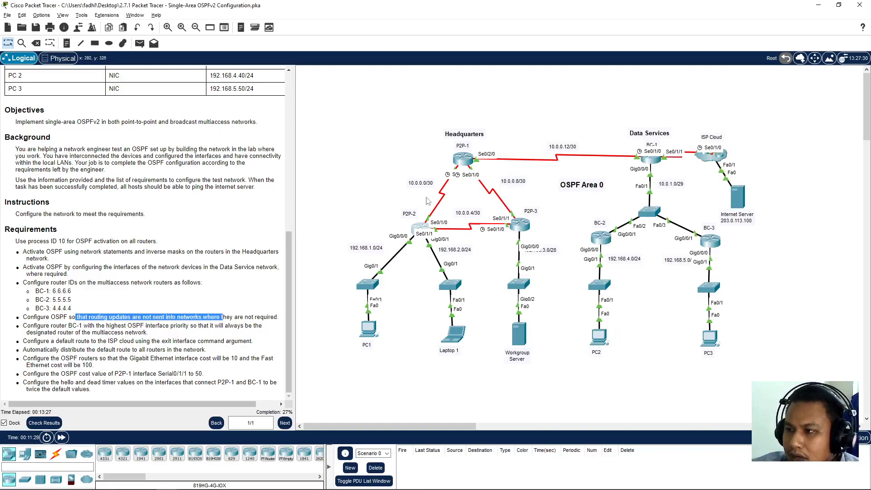
pyautogui.moveTo(334, 278); pyautogui.dragTo(527, 345)
pyautogui.moveTo(318, 263); pyautogui.dragTo(470, 362)
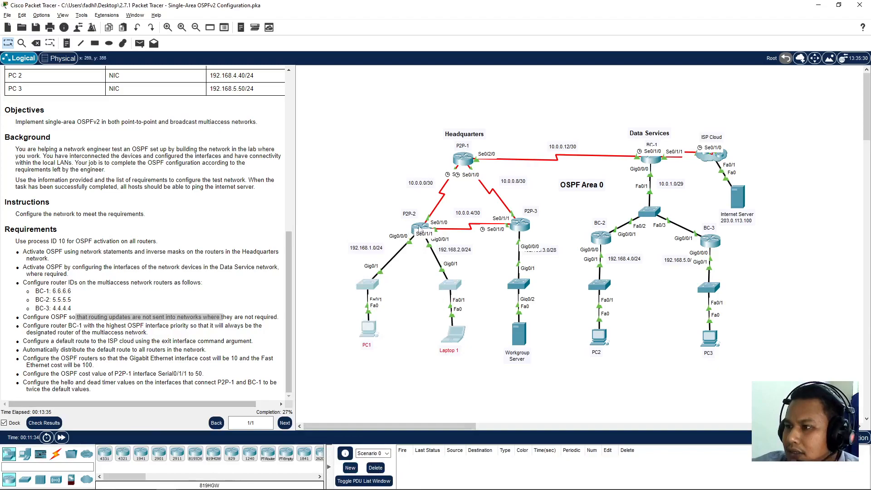
pyautogui.click(421, 229)
pyautogui.write('passi')
pyautogui.press('Tab')
pyautogui.write('gigi')
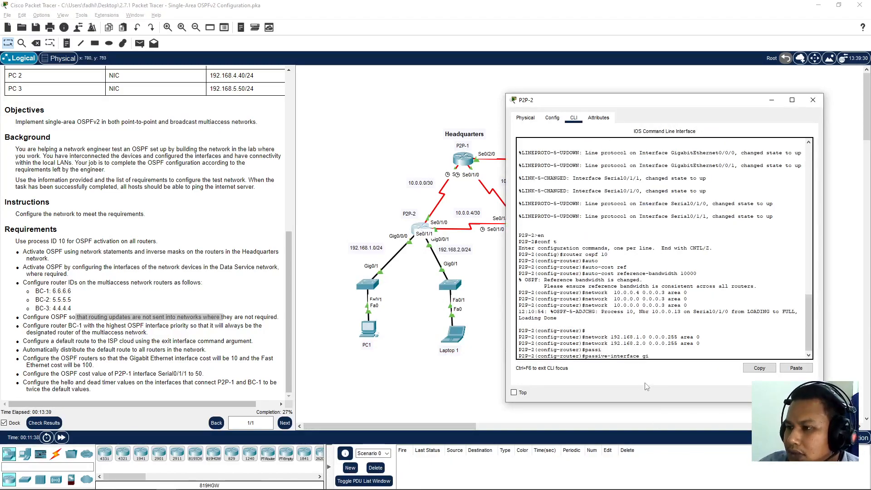
pyautogui.press('Tab')
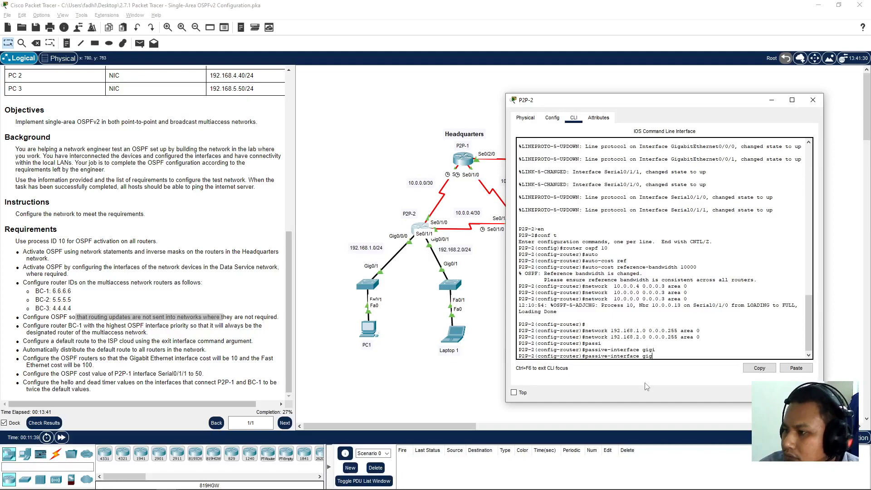
pyautogui.press('Tab')
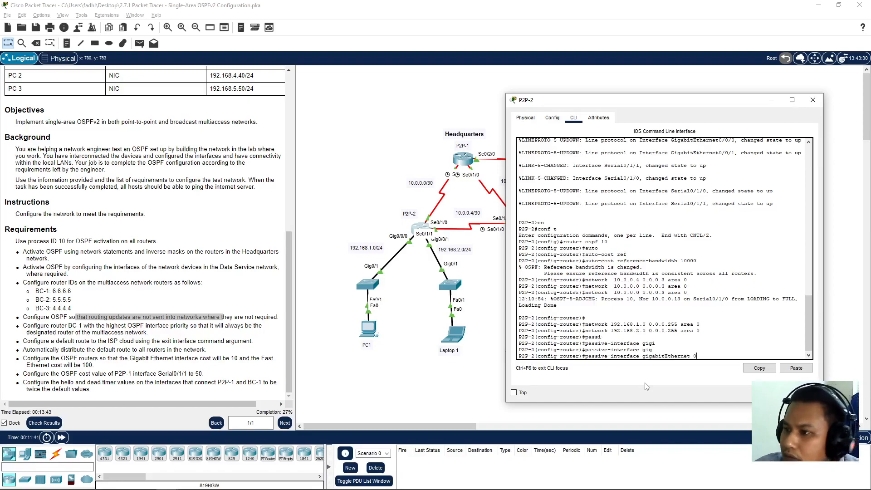
pyautogui.write('0/0/0')
pyautogui.press('Return')
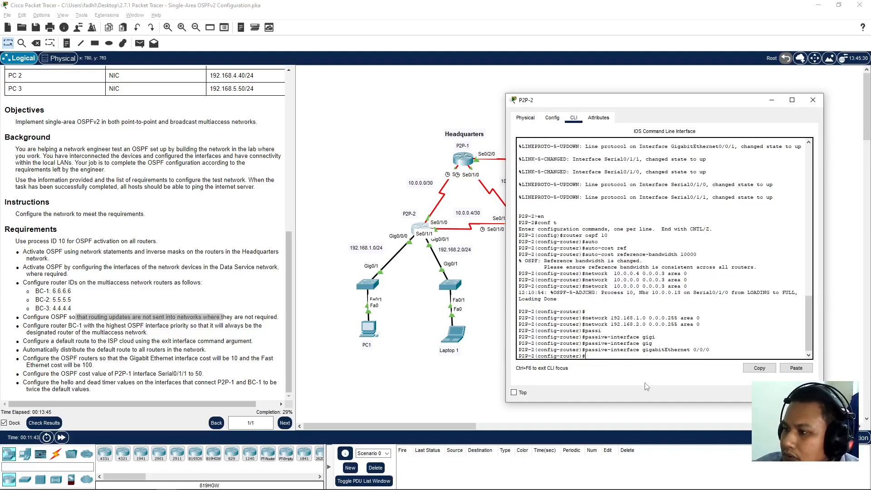
# Make GigabitEthernet 0/0/1 on P2P-2 an OSPF passive interface as well
pyautogui.press('Up')
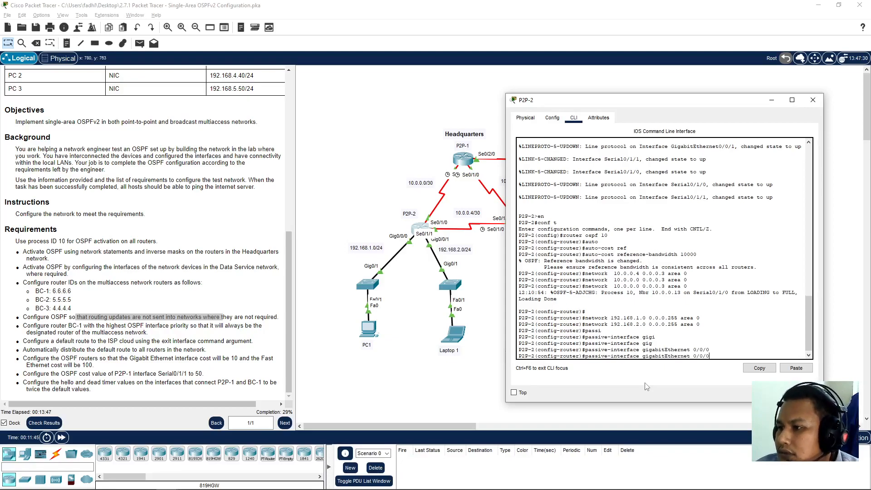
pyautogui.write('1')
pyautogui.press('Return')
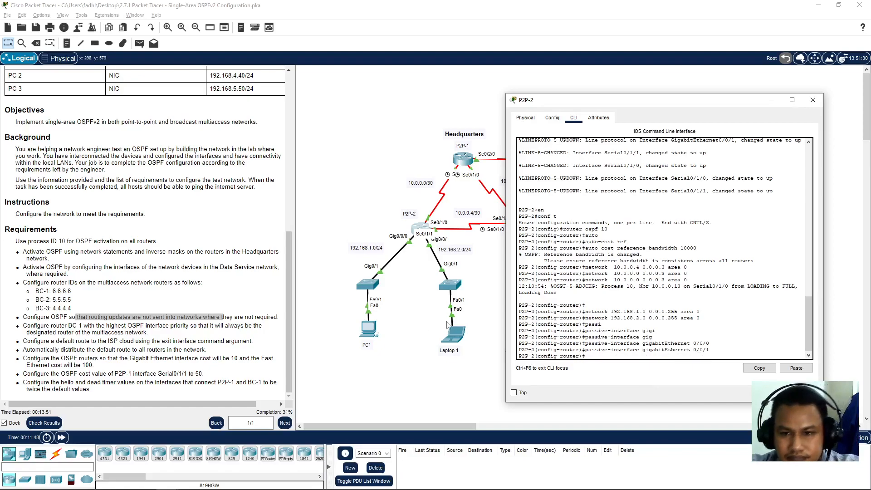
# End configuration mode on P2P-2, save its running configuration and close the router window
pyautogui.write('e')
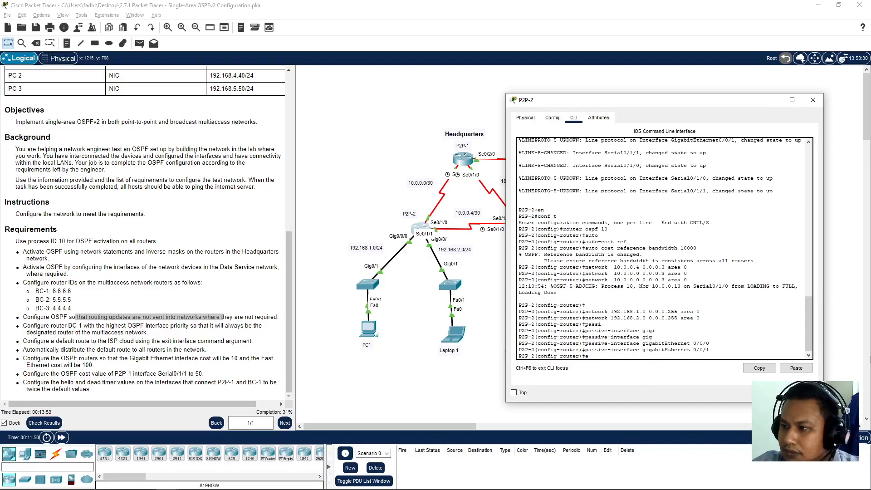
pyautogui.write('nd')
pyautogui.press('Return')
pyautogui.write('wr')
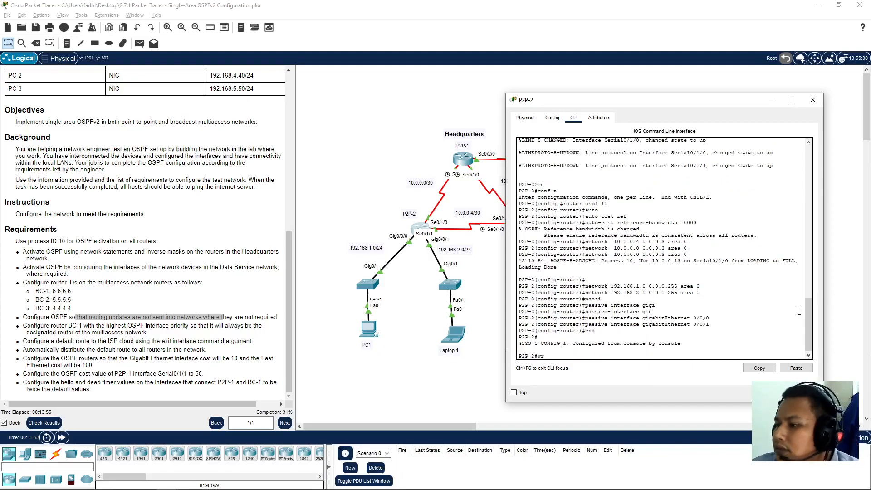
pyautogui.press('Return')
pyautogui.click(813, 100)
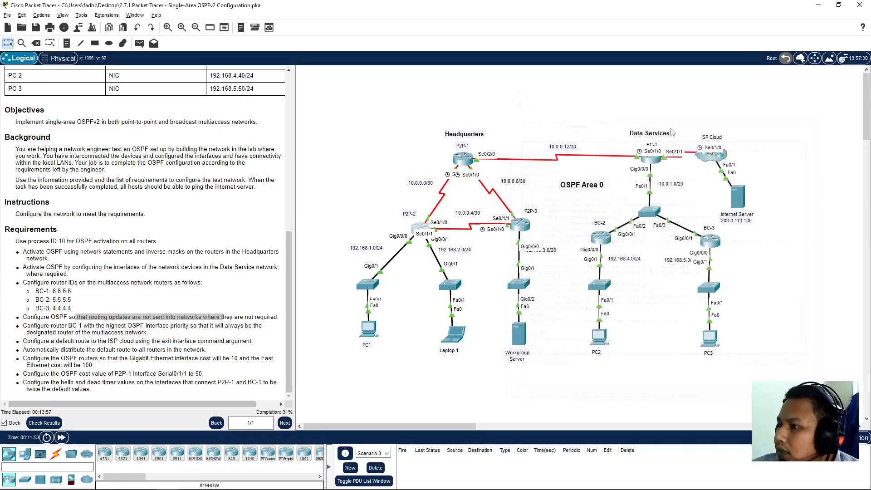
# Save the running configuration on P2P-1 and switch to the command line of P2P-3
pyautogui.click(462, 160)
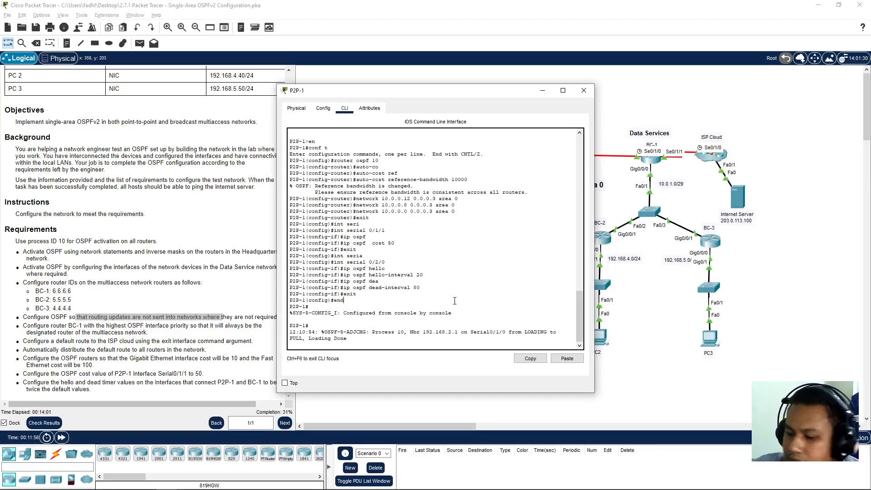
pyautogui.write('wr')
pyautogui.press('Return')
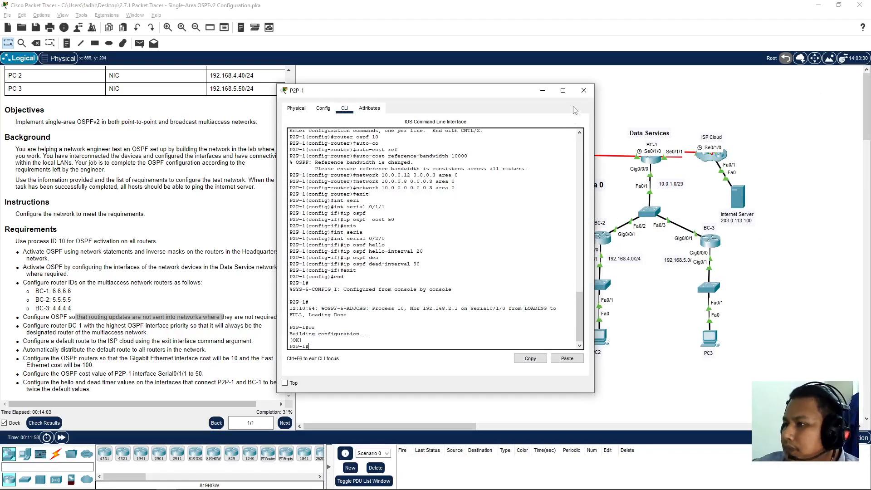
pyautogui.click(584, 90)
pyautogui.click(526, 230)
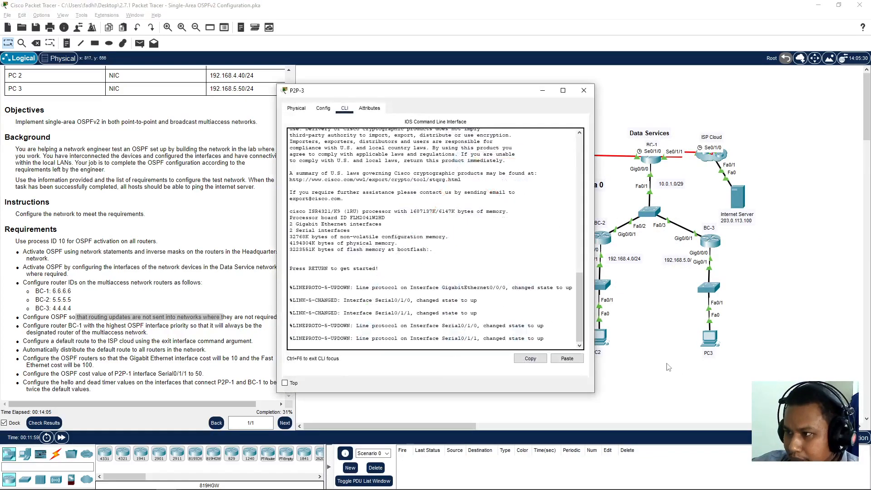
# Enter global configuration mode on P2P-3 and start OSPF routing process 10
pyautogui.moveTo(420, 93); pyautogui.dragTo(716, 112)
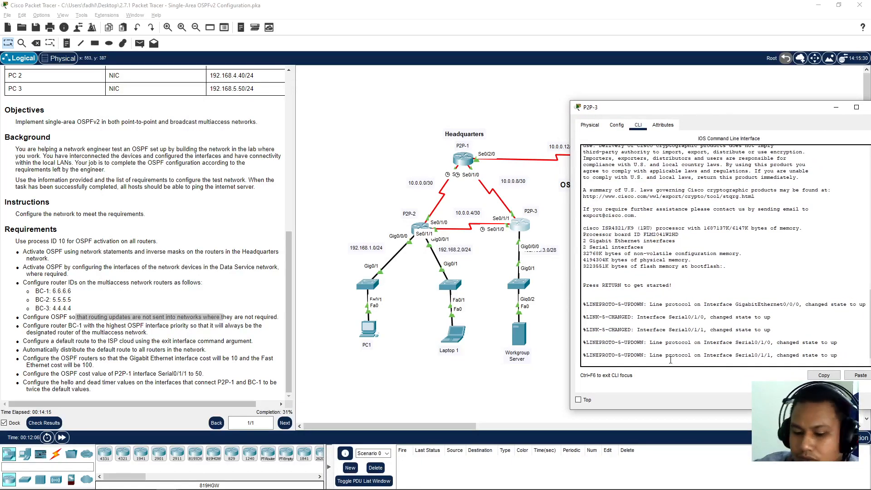
pyautogui.press('Return')
pyautogui.write('en')
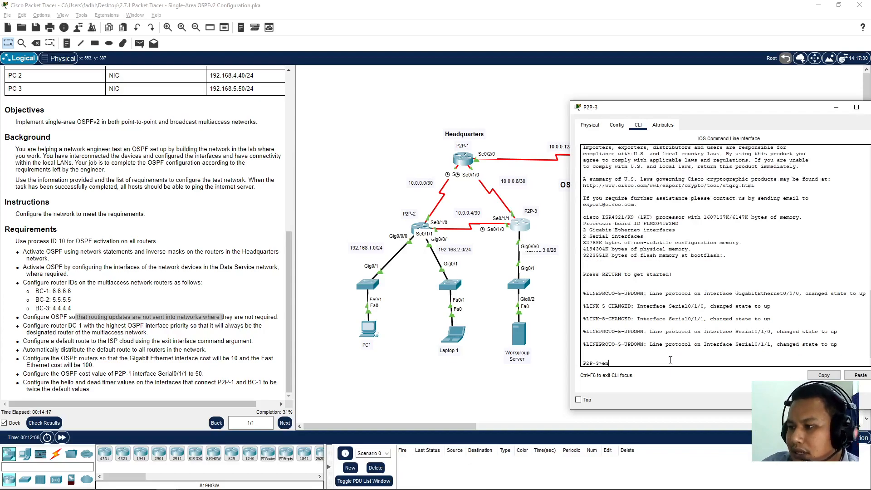
pyautogui.press('Return')
pyautogui.write('conf t')
pyautogui.press('Return')
pyautogui.write('router ospf ')
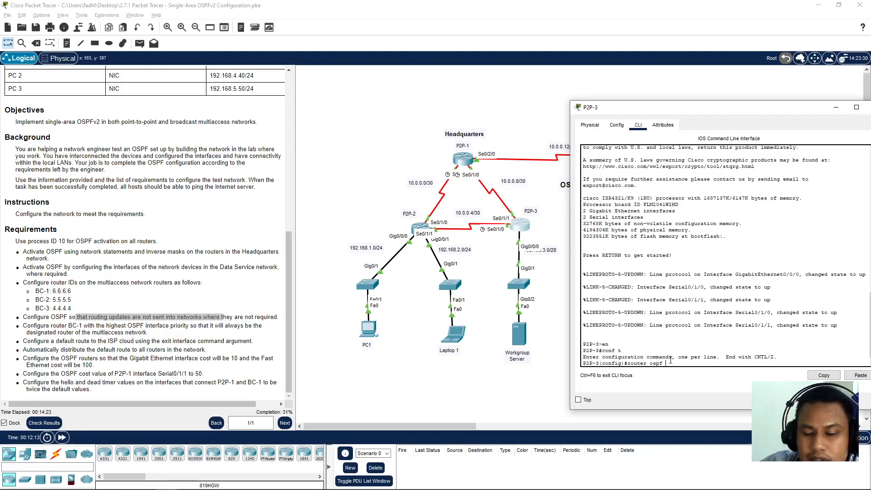
pyautogui.write('10')
pyautogui.press('Return')
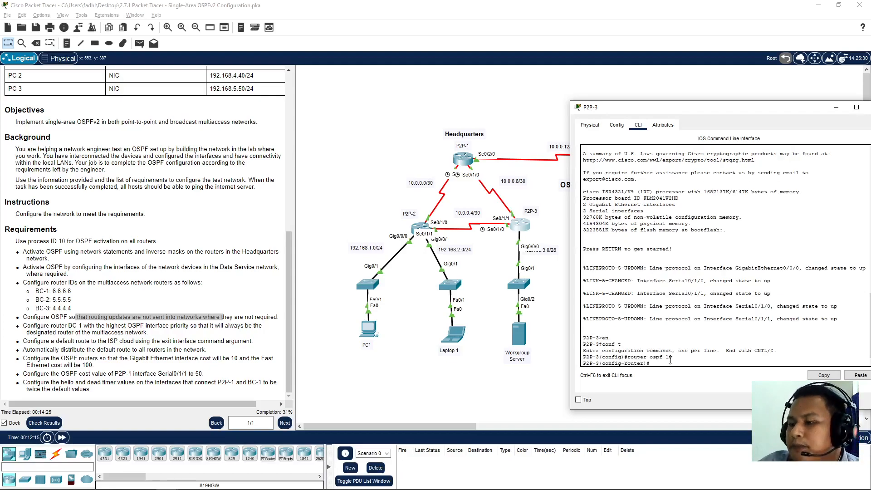
# Set the OSPF auto-cost reference bandwidth on P2P-3 to 10000
pyautogui.write('auto')
pyautogui.press('Tab')
pyautogui.write('ref')
pyautogui.press('Tab')
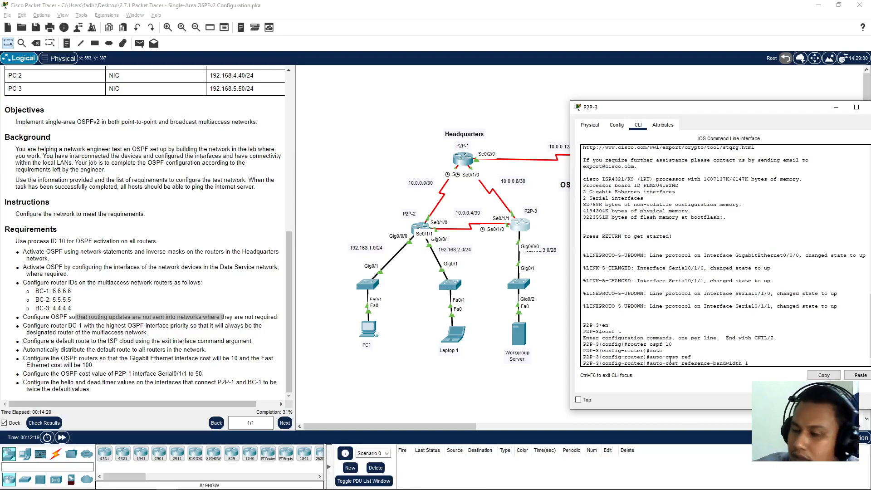
pyautogui.write('10000')
pyautogui.press('Return')
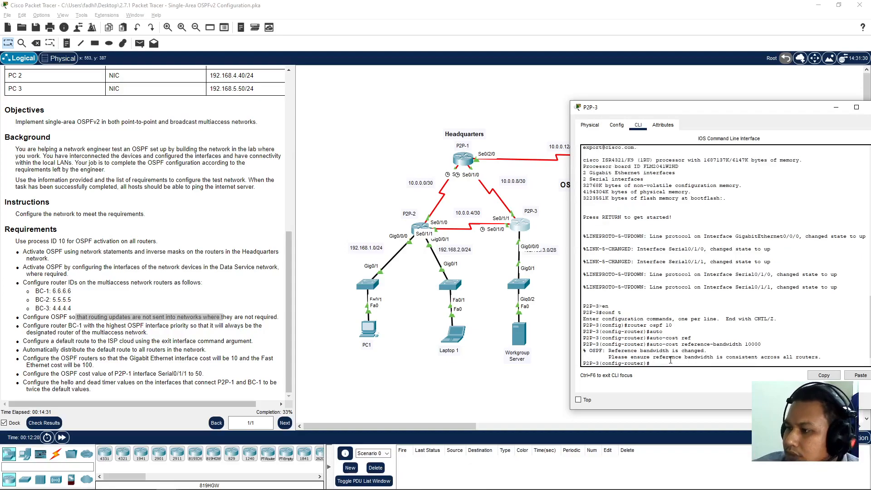
# Advertise network 10.0.0.4 with wildcard mask 0.0.0.3 in area 0 on P2P-3
pyautogui.write('netwo')
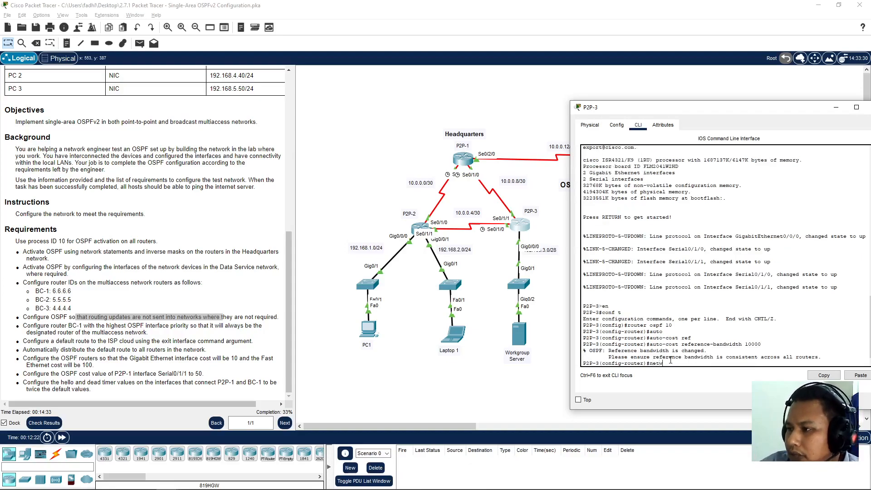
pyautogui.press('Tab')
pyautogui.write('1')
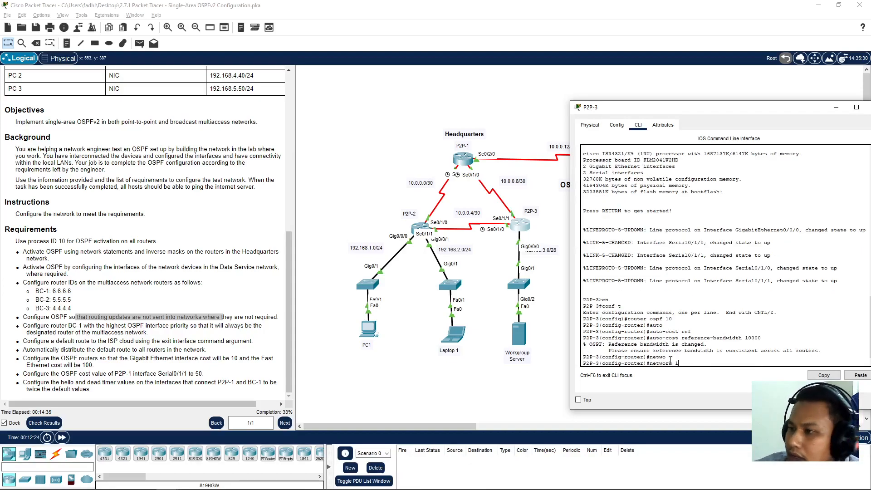
pyautogui.write('0.0.0.1')
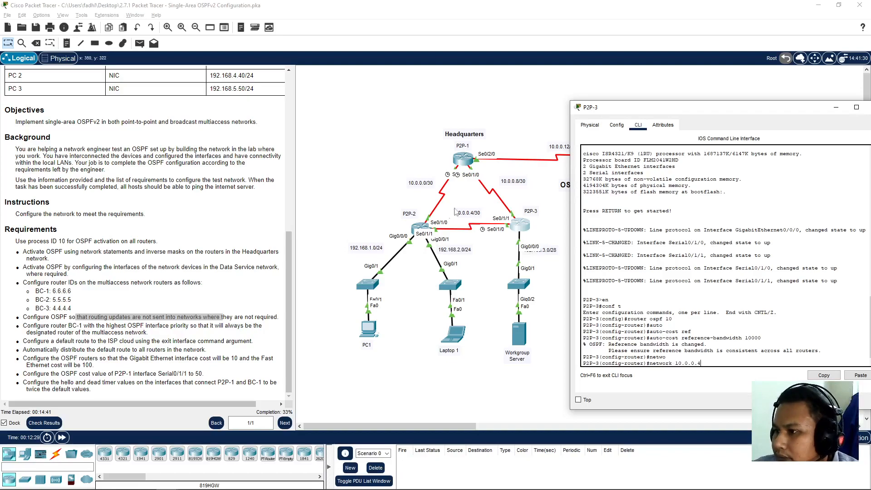
pyautogui.write(' 0.0.0.')
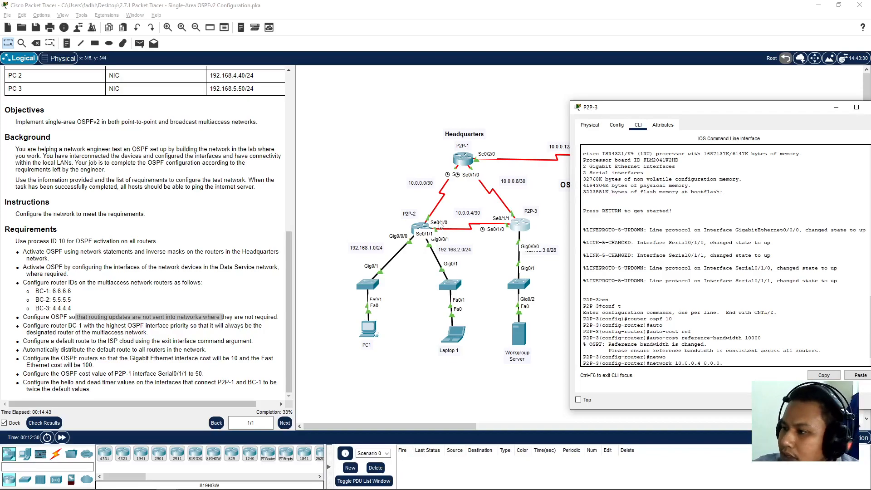
pyautogui.write('3')
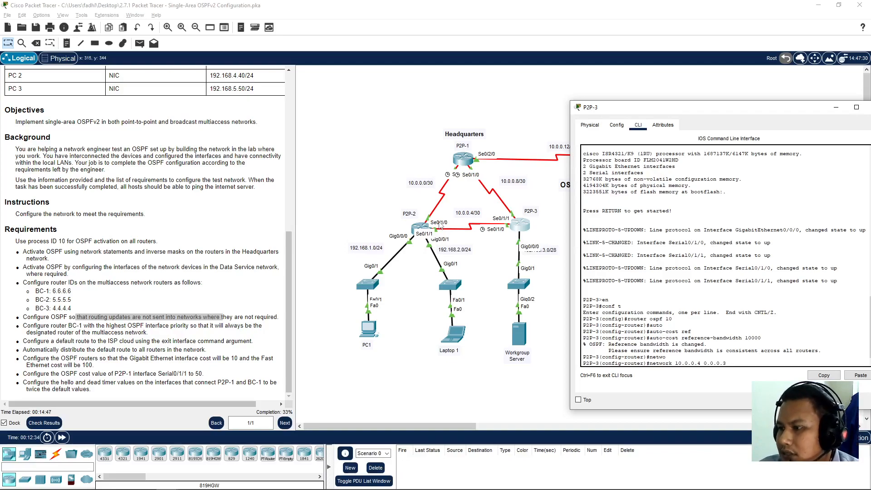
pyautogui.write(' area')
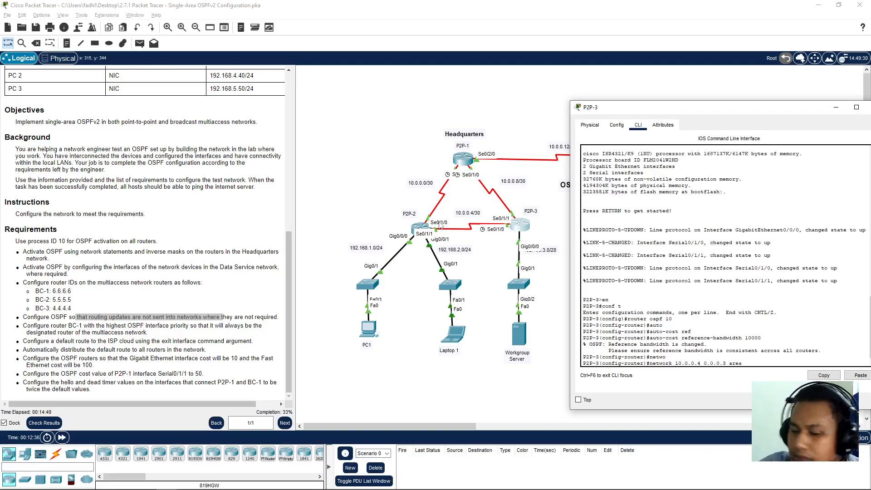
pyautogui.write(' 0')
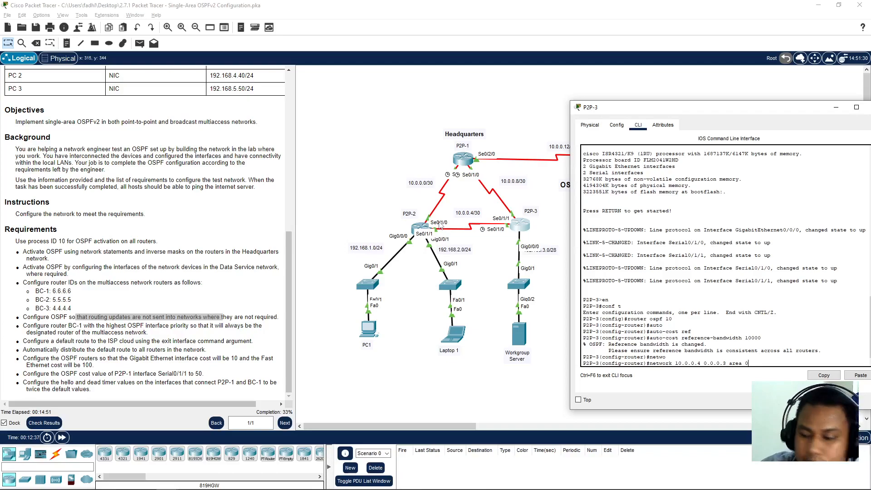
pyautogui.press('Return')
# Try to reuse the 10.0.0.4 network statement on P2P-3 to advertise the 10.0.0.8 network
pyautogui.press('Up')
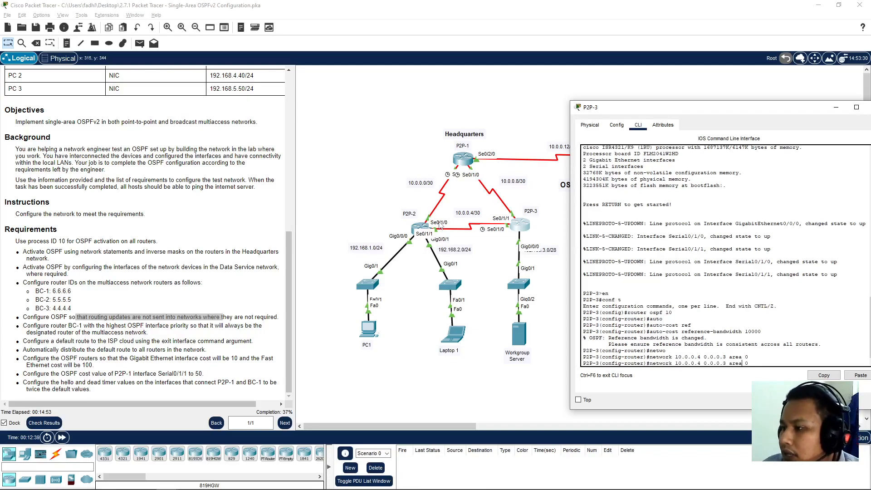
pyautogui.press('Left')
pyautogui.press('Left')
pyautogui.press('Left')
pyautogui.press('Left')
pyautogui.press('Left')
pyautogui.press('Left')
pyautogui.press('Left')
pyautogui.press('Left')
pyautogui.press('Left')
pyautogui.press('Left')
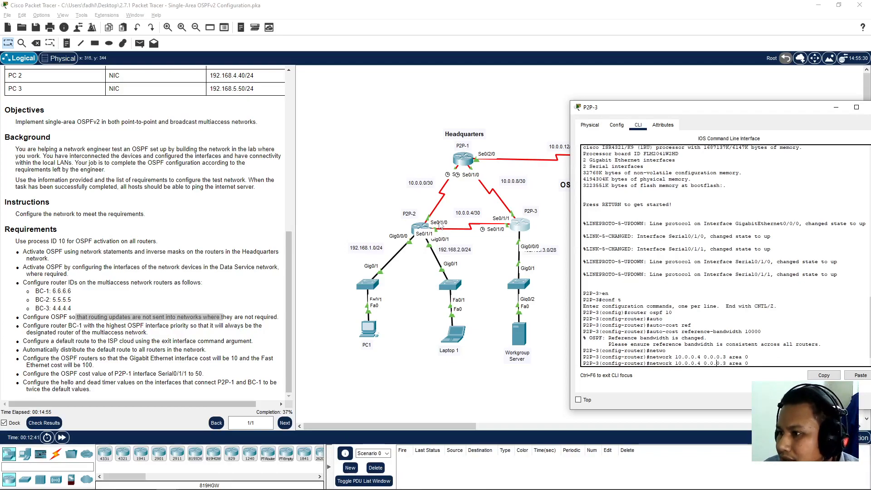
pyautogui.press('Left')
pyautogui.press('Left')
pyautogui.press('Left')
pyautogui.press('Left')
pyautogui.press('Left')
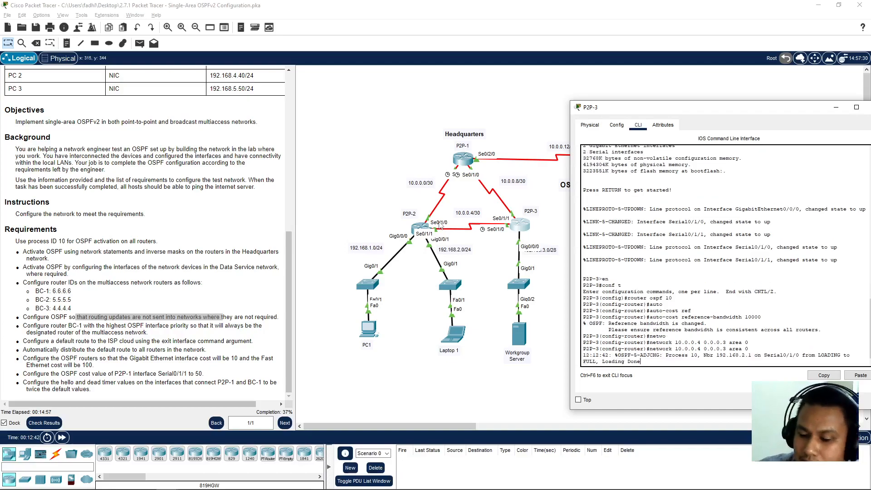
pyautogui.press('Return')
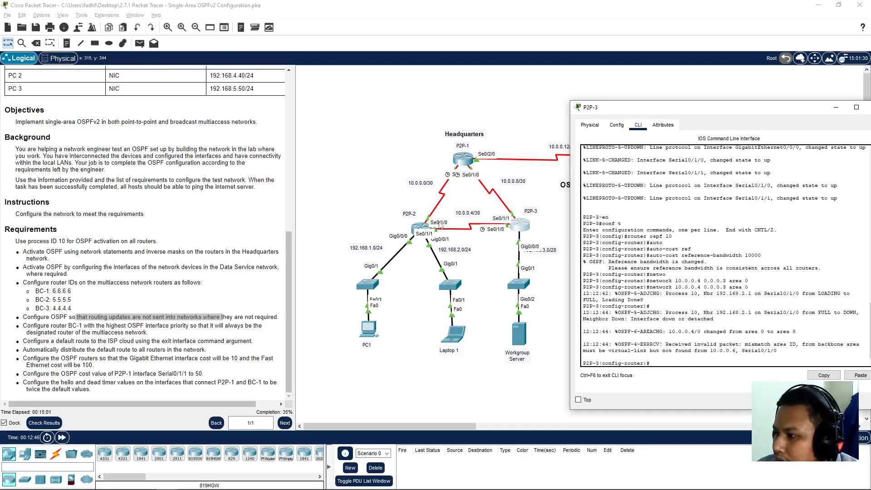
# Try to recall the previous network statement for 10.0.0.4 0.0.0.3 in P2P-3's OSPF configuration
pyautogui.press('Up')
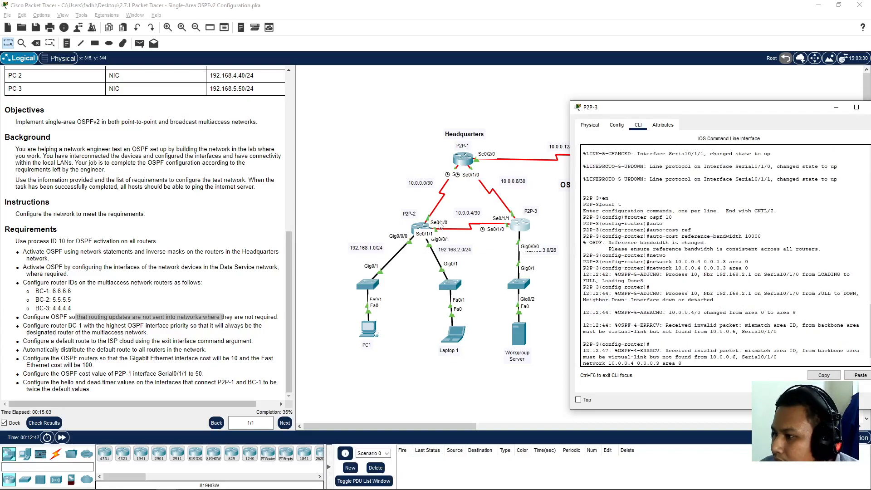
pyautogui.press('Down')
pyautogui.press('Return')
pyautogui.press('Up')
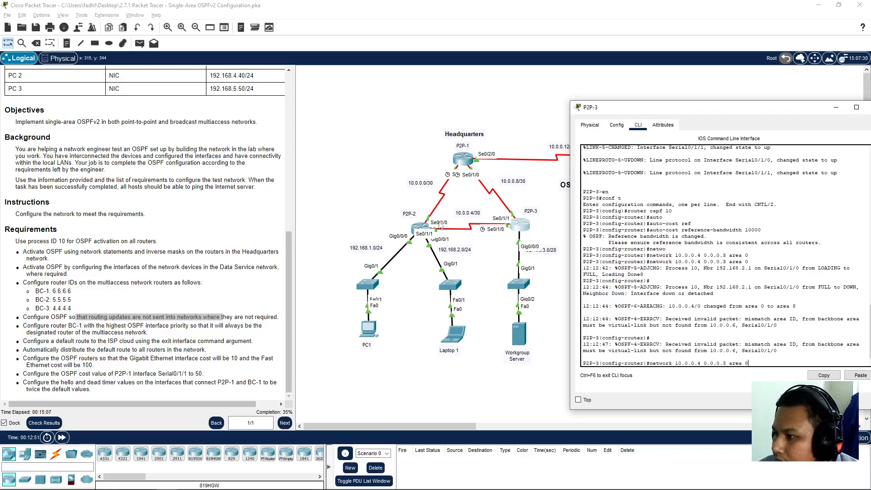
pyautogui.press('Return')
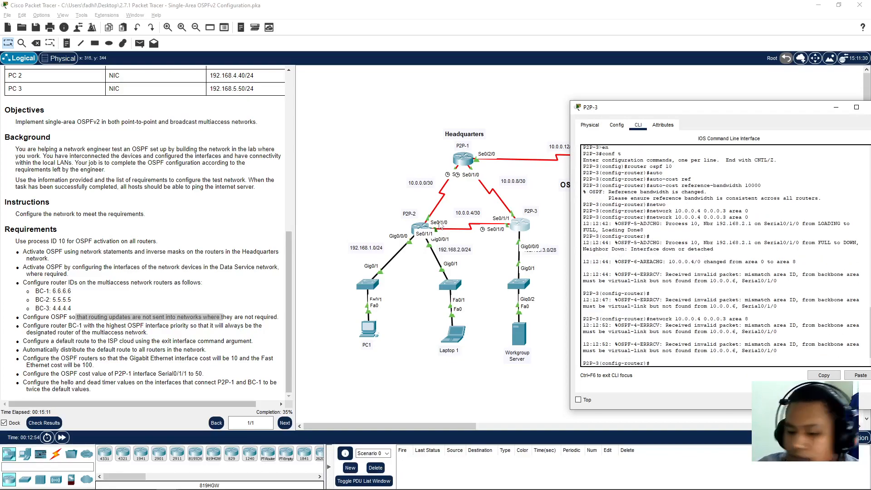
pyautogui.press('Up')
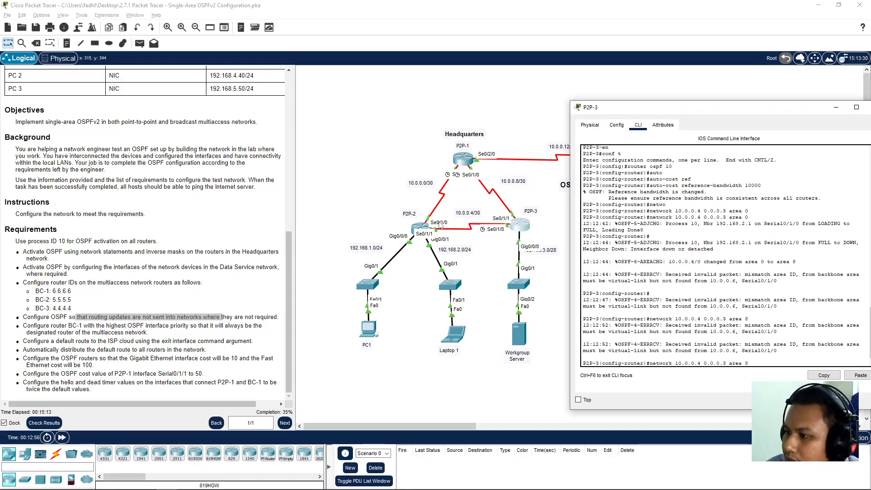
pyautogui.press('Down')
pyautogui.press('Up')
pyautogui.press('Down')
pyautogui.press('Return')
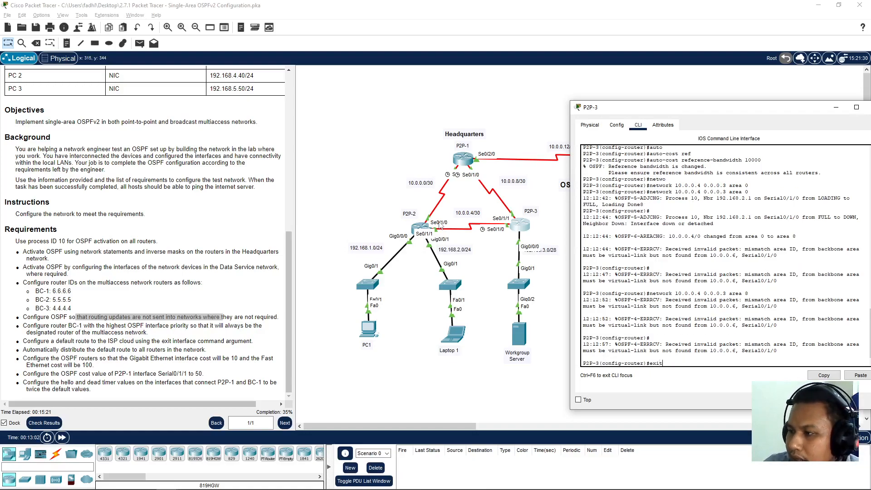
# Exit OSPF and global configuration modes on P2P-3, discarding the mistyped line command
pyautogui.press('Return')
pyautogui.write('exit')
pyautogui.press('Return')
pyautogui.write('linec fon')
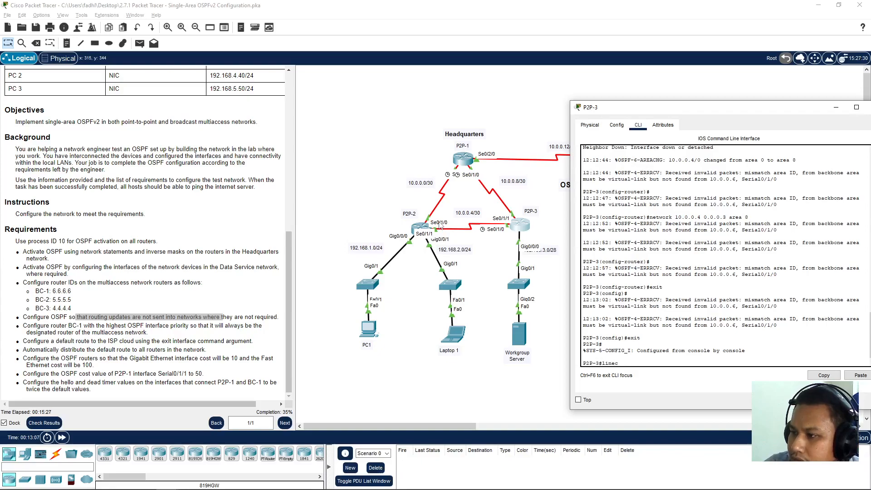
pyautogui.press('BackSpace')
pyautogui.press('BackSpace')
pyautogui.press('BackSpace')
pyautogui.press('BackSpace')
pyautogui.press('BackSpace')
pyautogui.press('BackSpace')
pyautogui.press('Return')
pyautogui.press('Return')
# Enable synchronous logging on console line 0 of P2P-3 and return to global configuration mode
pyautogui.write('conf t')
pyautogui.press('Return')
pyautogui.write('line c')
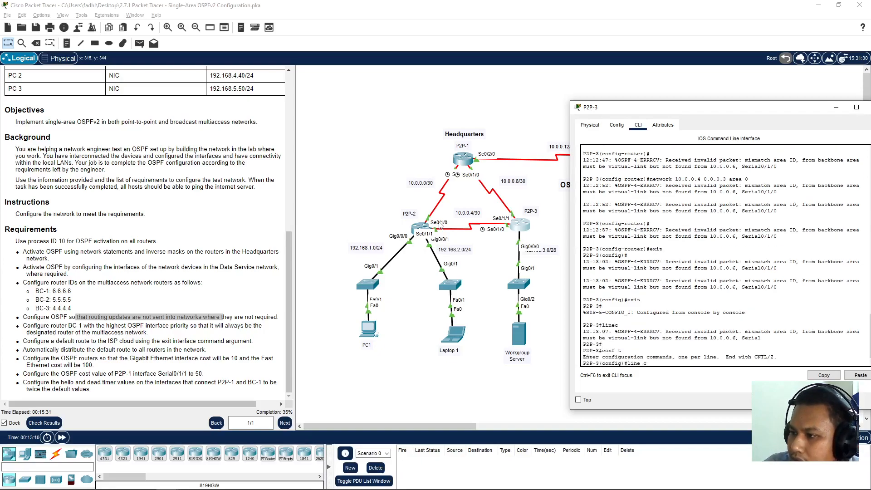
pyautogui.write('on 0')
pyautogui.press('Return')
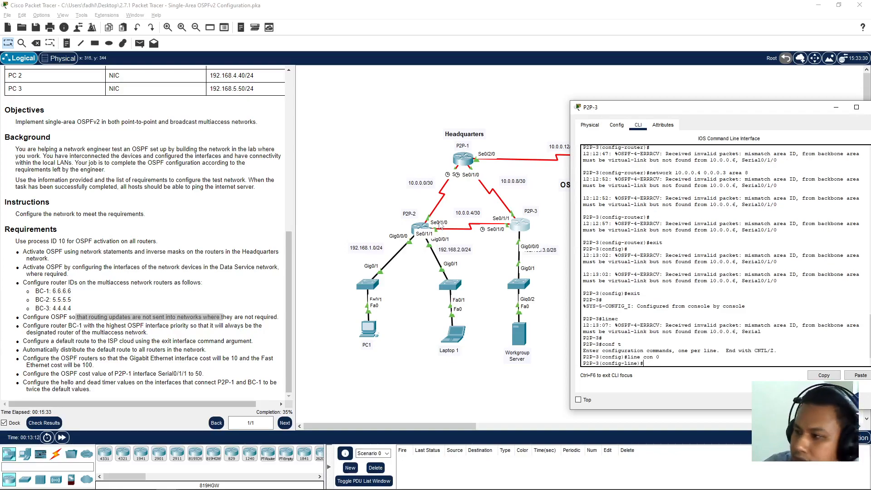
pyautogui.write('logg')
pyautogui.press('Tab')
pyautogui.write('sync')
pyautogui.press('Tab')
pyautogui.press('Return')
pyautogui.write('exit')
pyautogui.press('Return')
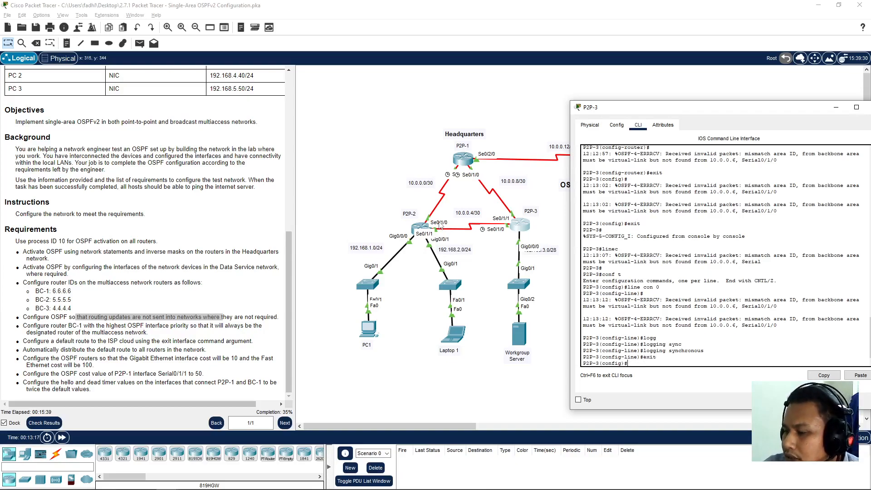
pyautogui.press('Return')
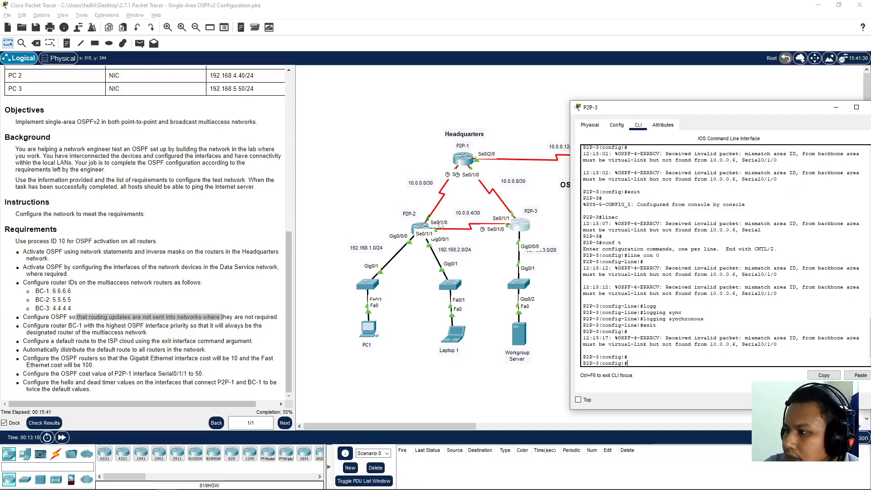
pyautogui.write('logging synchronous')
pyautogui.press('BackSpace')
pyautogui.press('BackSpace')
pyautogui.press('BackSpace')
pyautogui.press('BackSpace')
pyautogui.press('BackSpace')
pyautogui.press('BackSpace')
pyautogui.press('BackSpace')
pyautogui.press('BackSpace')
pyautogui.press('BackSpace')
pyautogui.press('BackSpace')
pyautogui.press('BackSpace')
pyautogui.press('BackSpace')
pyautogui.press('BackSpace')
pyautogui.press('BackSpace')
pyautogui.press('BackSpace')
pyautogui.press('BackSpace')
pyautogui.press('BackSpace')
pyautogui.press('BackSpace')
pyautogui.press('BackSpace')
pyautogui.press('BackSpace')
pyautogui.write('exit')
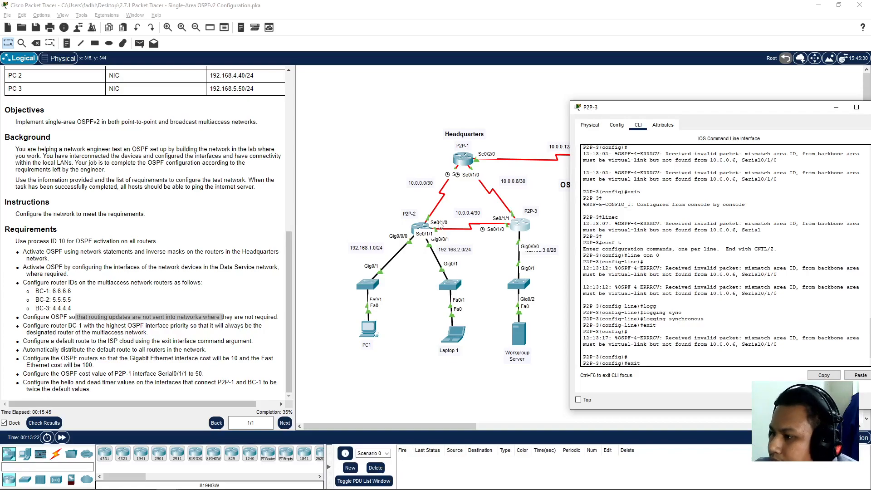
pyautogui.press('Return')
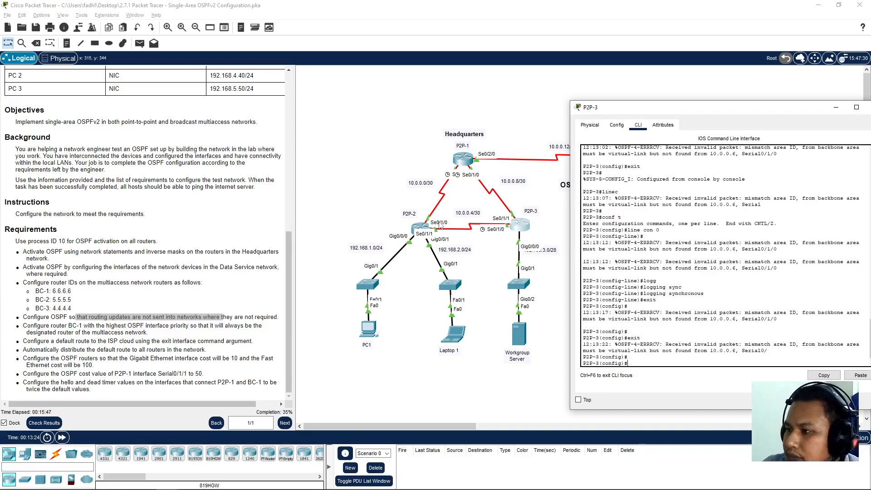
pyautogui.write('router')
pyautogui.write('ospf')
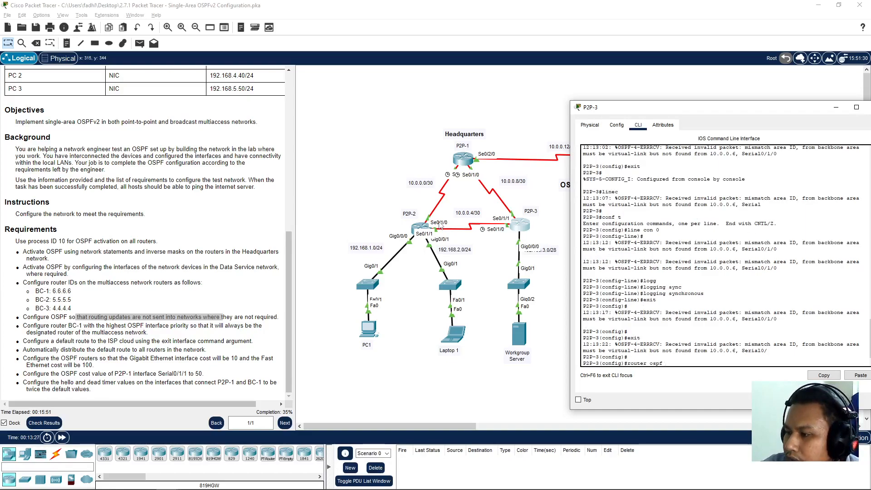
pyautogui.press('BackSpace')
pyautogui.press('BackSpace')
pyautogui.press('BackSpace')
pyautogui.press('BackSpace')
pyautogui.press('BackSpace')
pyautogui.press('BackSpace')
pyautogui.press('BackSpace')
pyautogui.press('BackSpace')
pyautogui.press('BackSpace')
pyautogui.press('BackSpace')
pyautogui.press('BackSpace')
# End configuration mode on P2P-3 and save its running configuration
pyautogui.write('end')
pyautogui.press('Return')
pyautogui.press('Return')
pyautogui.write('wr')
pyautogui.press('Return')
# Enter global configuration mode on P2P-3 and open the configuration of OSPF process 10
pyautogui.write('wr')
pyautogui.press('BackSpace')
pyautogui.press('BackSpace')
pyautogui.write('en')
pyautogui.press('BackSpace')
pyautogui.press('BackSpace')
pyautogui.write('conf t')
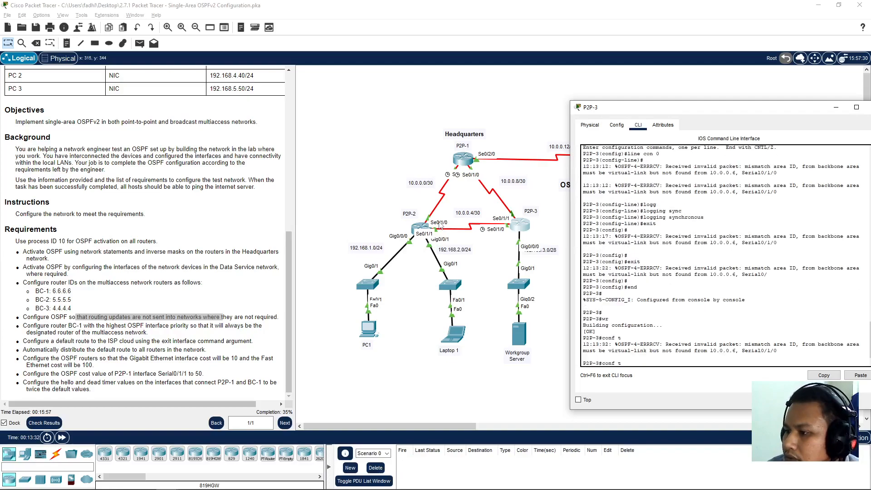
pyautogui.press('Return')
pyautogui.write('router ospf 10')
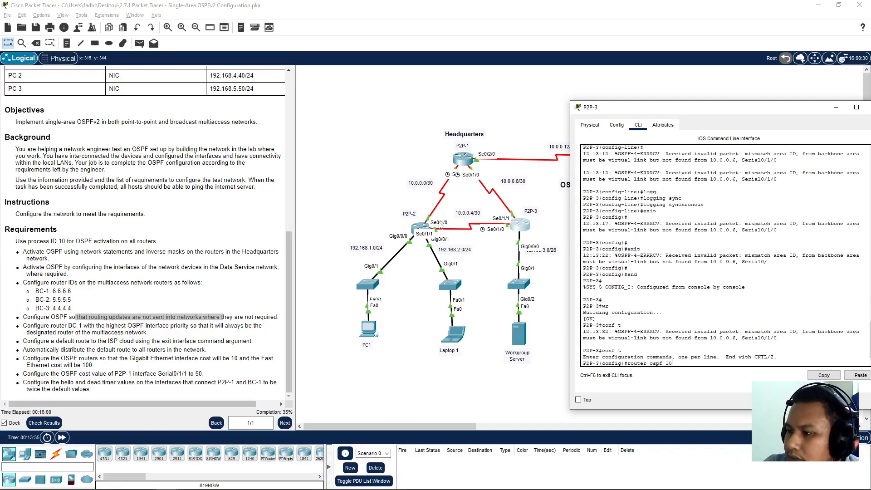
pyautogui.press('Return')
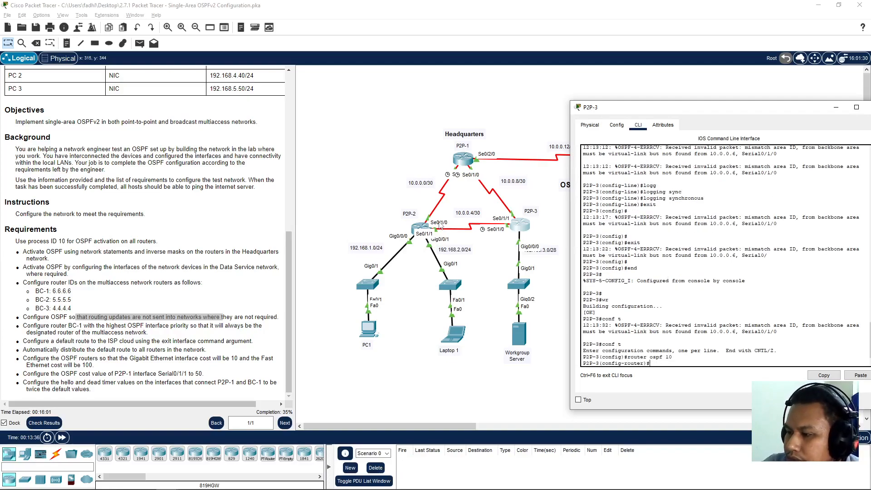
# Remove the network statement 10.0.0.4 0.0.0.3 area 8 from P2P-3's OSPF process
pyautogui.write('network 10.0.0.4 0.0.0.3 area 8')
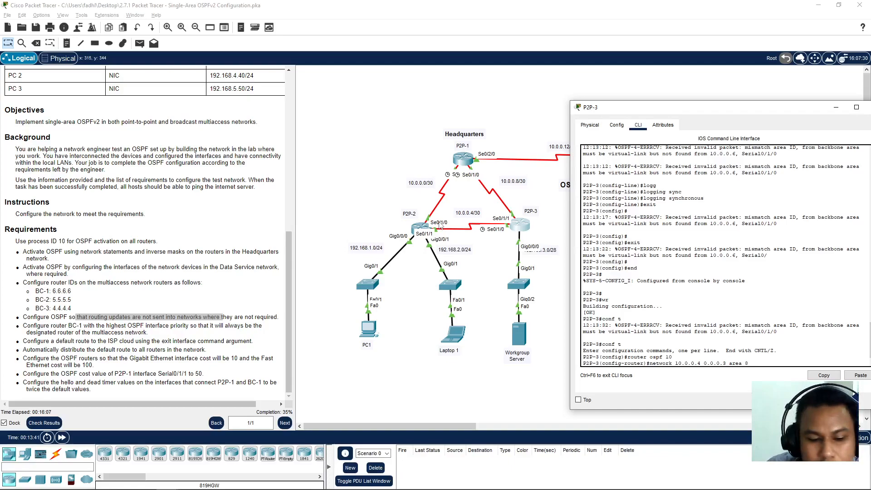
pyautogui.write('no')
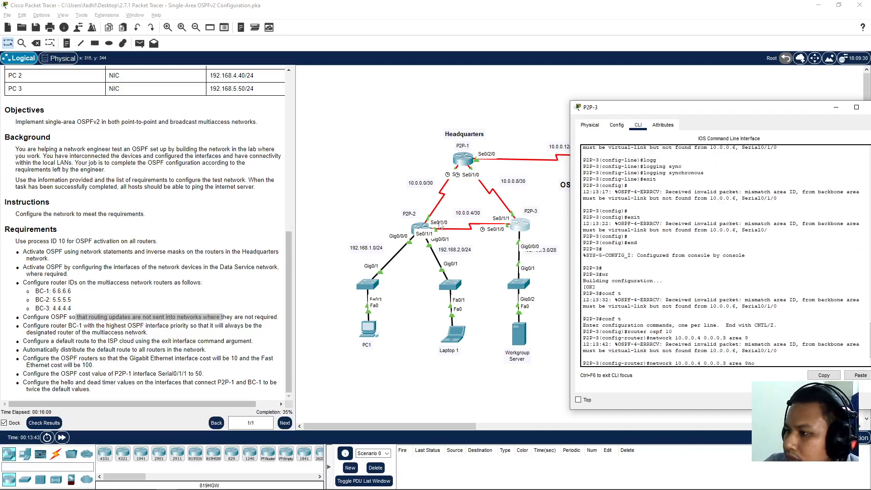
pyautogui.press('BackSpace')
pyautogui.press('BackSpace')
pyautogui.press('Home')
pyautogui.write('no')
pyautogui.press('Return')
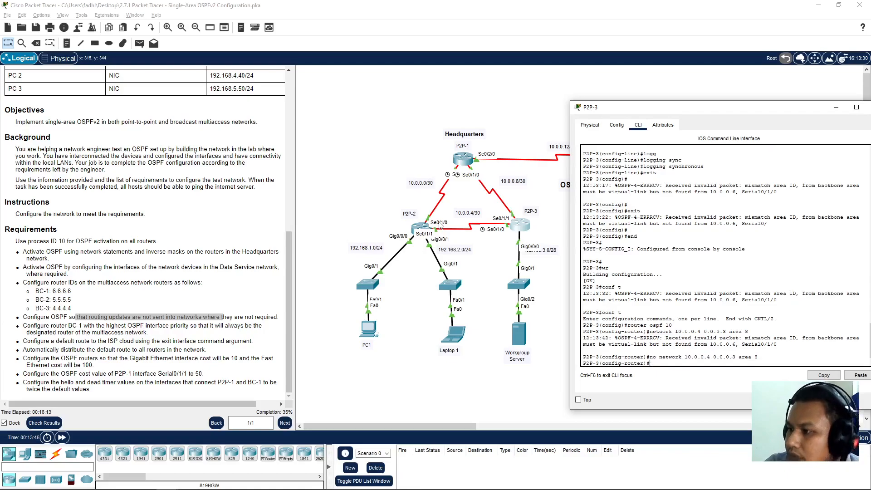
# Advertise network 10.0.0.8 with inverse mask 0.0.0.3 in area 0 on P2P-3
pyautogui.write('router ospf 10')
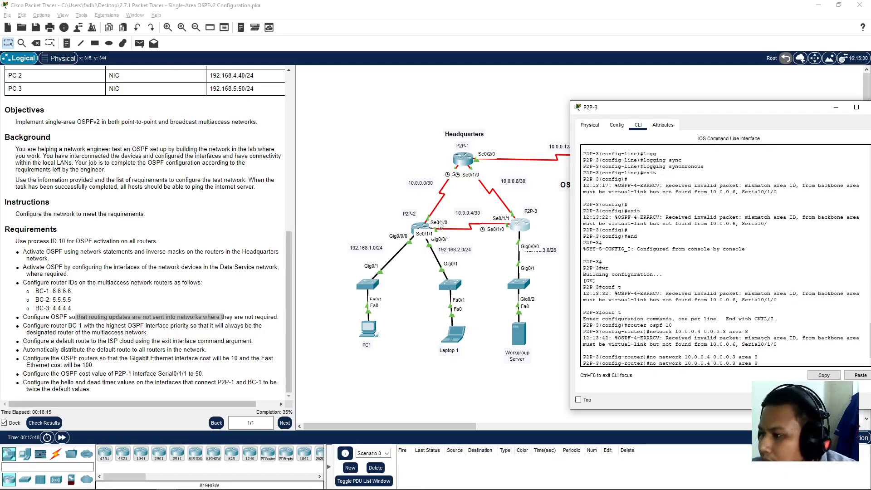
pyautogui.press('Up')
pyautogui.press('BackSpace')
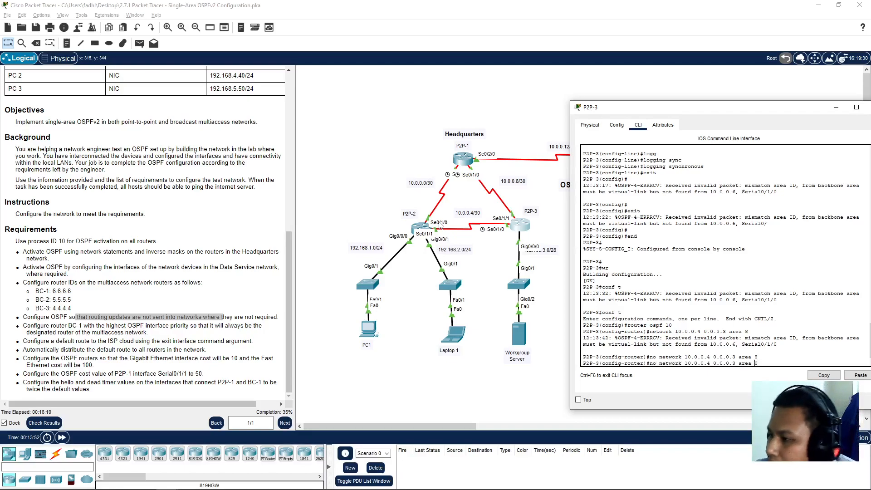
pyautogui.press('BackSpace')
pyautogui.write('8')
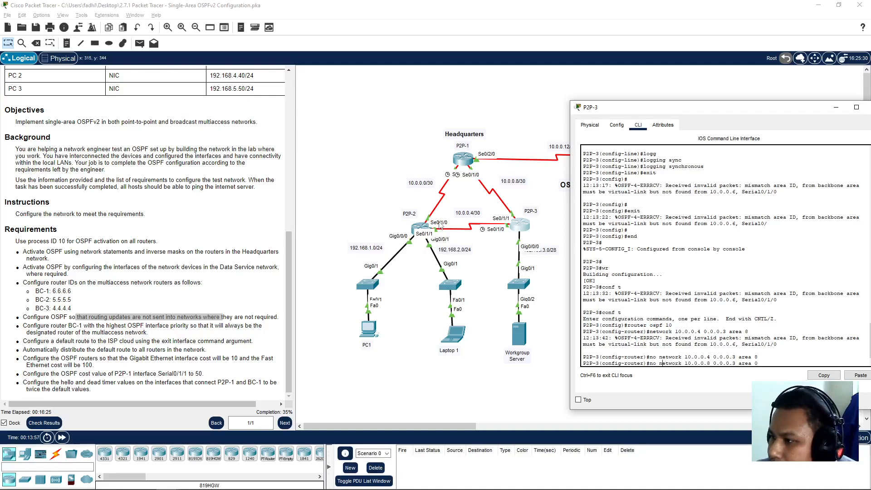
pyautogui.press('BackSpace')
pyautogui.press('BackSpace')
pyautogui.press('BackSpace')
pyautogui.press('Return')
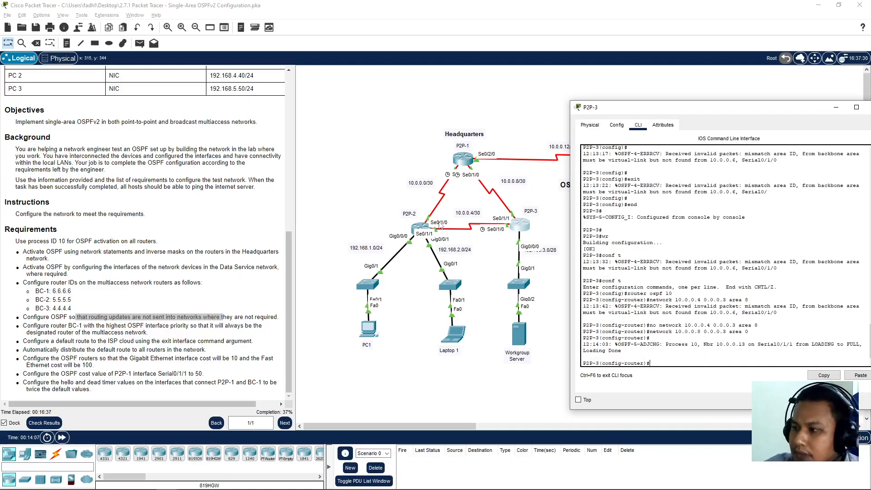
# Advertise P2P-3's LAN 192.168.3.0 with inverse mask 0.0.0.255 in OSPF area 0
pyautogui.write('netwo')
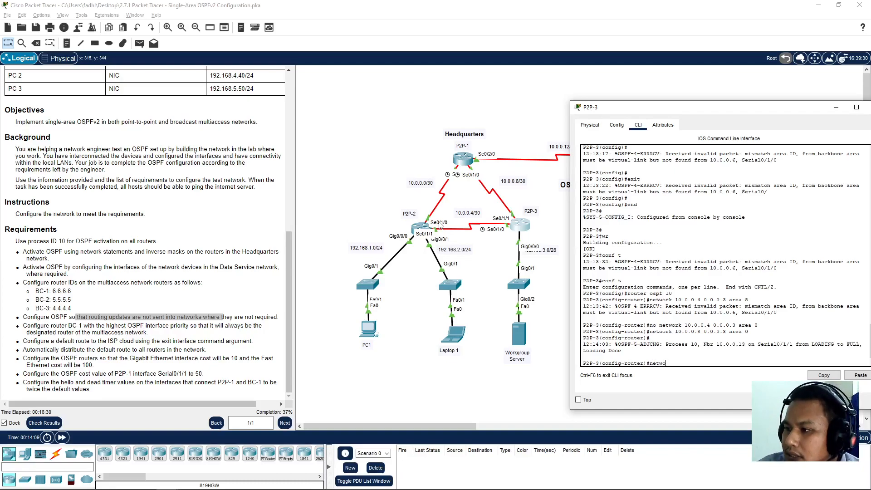
pyautogui.write('r')
pyautogui.press('Tab')
pyautogui.write('192.168')
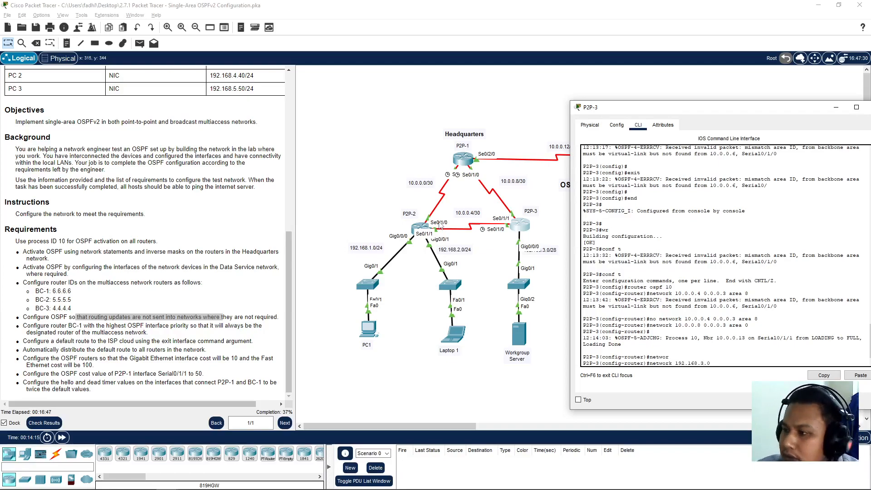
pyautogui.write('.3.0 0.0.0')
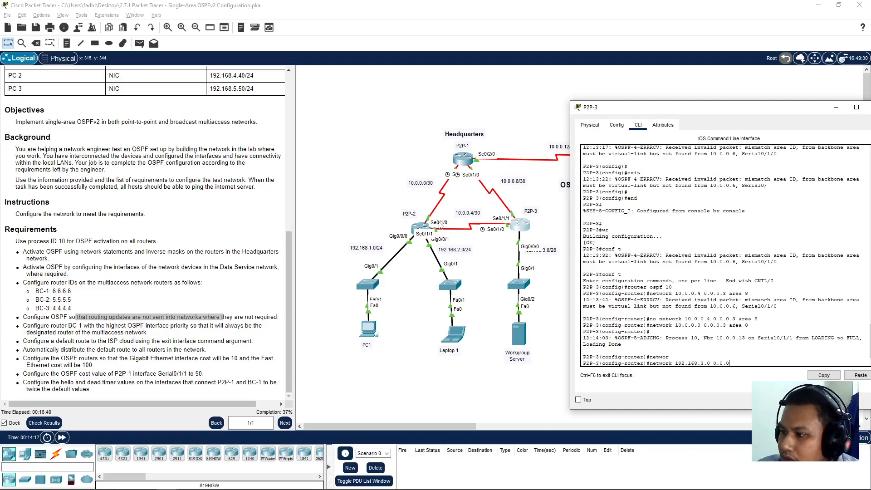
pyautogui.write('.')
pyautogui.write('25')
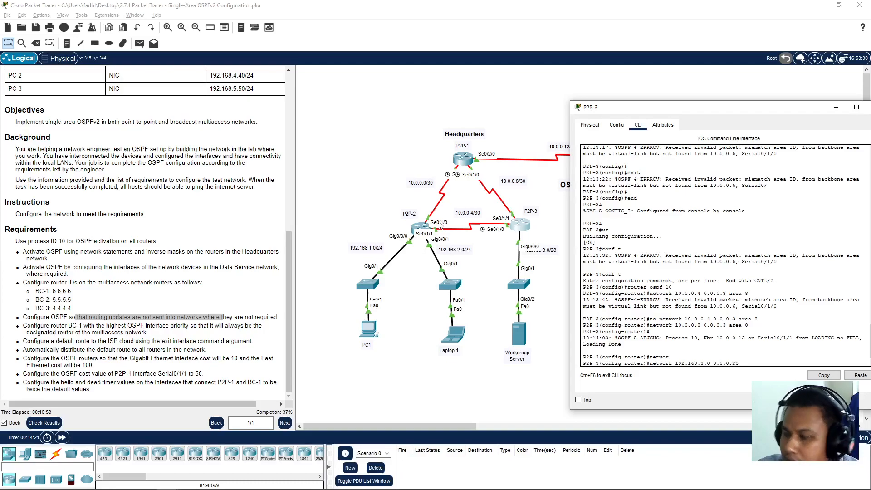
pyautogui.write('5 area')
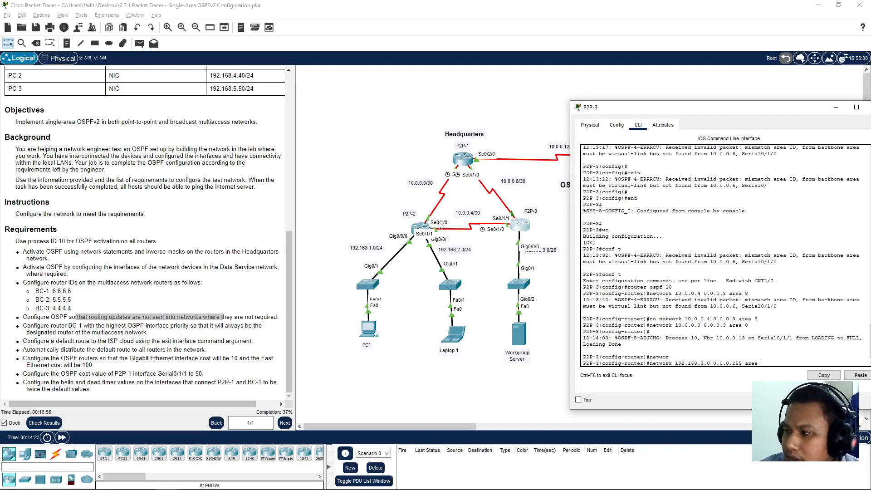
pyautogui.write(' 0')
pyautogui.press('Return')
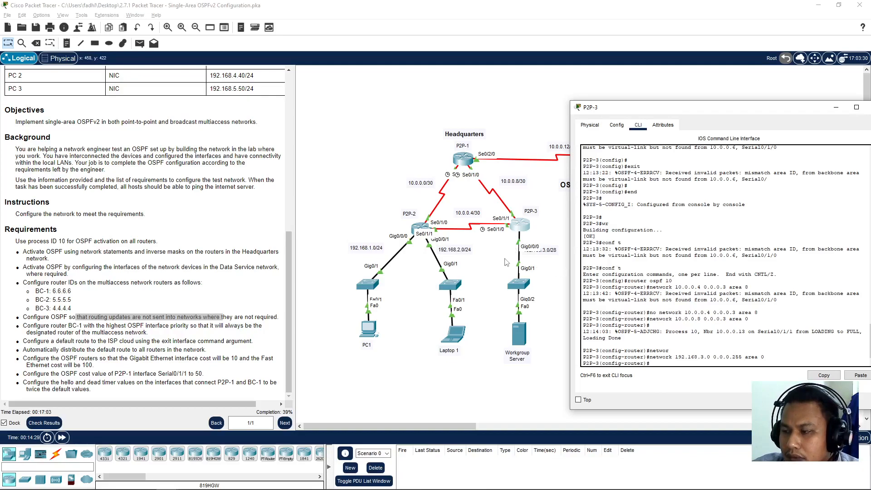
# Make GigabitEthernet 0/0/0 a passive interface in P2P-3's OSPF process
pyautogui.scroll(-2, 508, 263)
pyautogui.scroll(2, 512, 245)
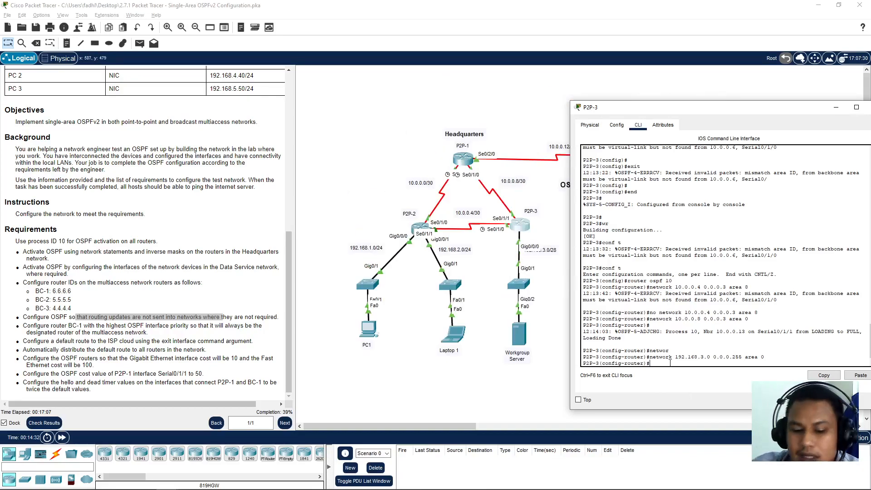
pyautogui.write('passi')
pyautogui.press('Tab')
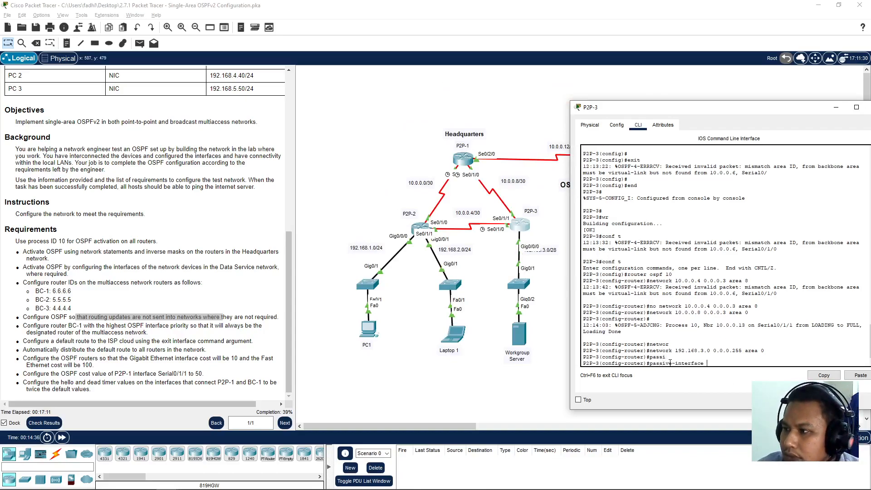
pyautogui.write('inte')
pyautogui.press('Tab')
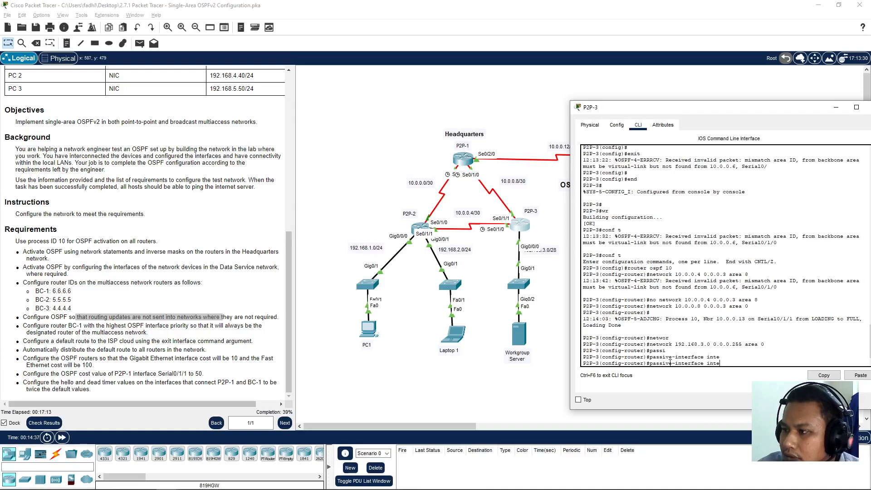
pyautogui.press('BackSpace')
pyautogui.press('BackSpace')
pyautogui.press('BackSpace')
pyautogui.write('gi')
pyautogui.press('Tab')
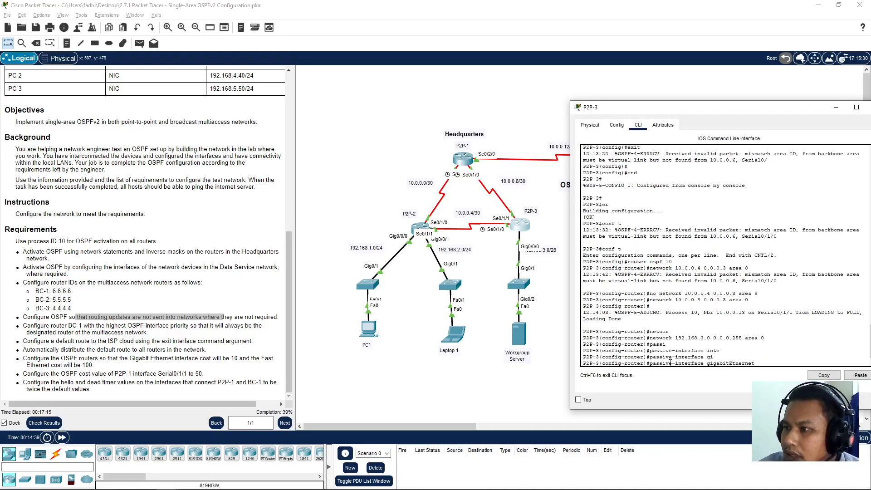
pyautogui.write('0/0/0')
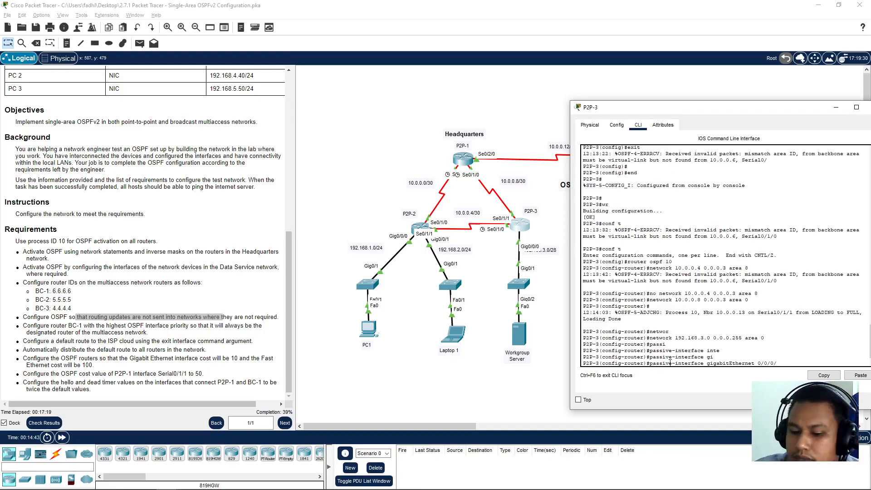
pyautogui.press('Return')
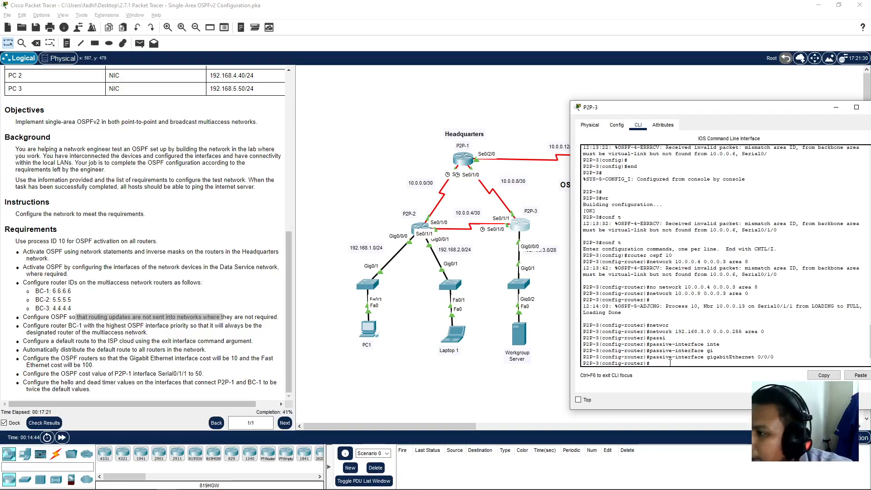
# End configuration mode on P2P-3 and review the OSPF network statements in its running configuration
pyautogui.write('end')
pyautogui.press('Return')
pyautogui.write('show ')
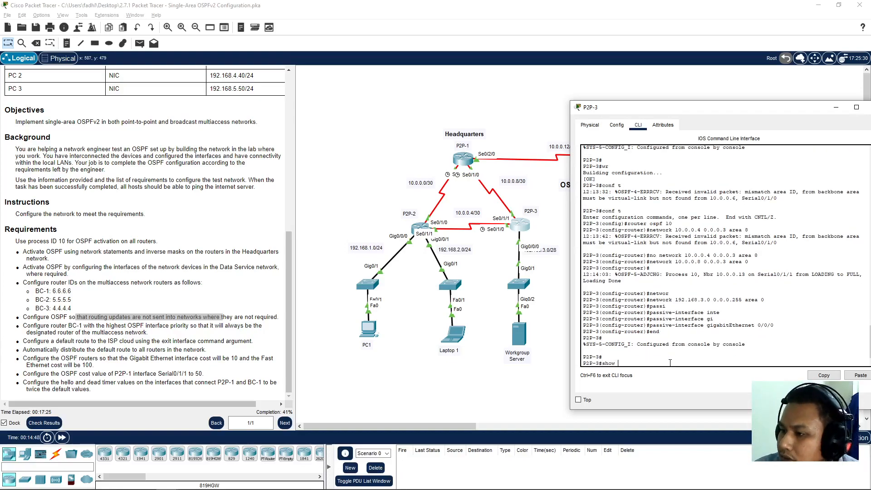
pyautogui.write('run')
pyautogui.press('Return')
pyautogui.press('space')
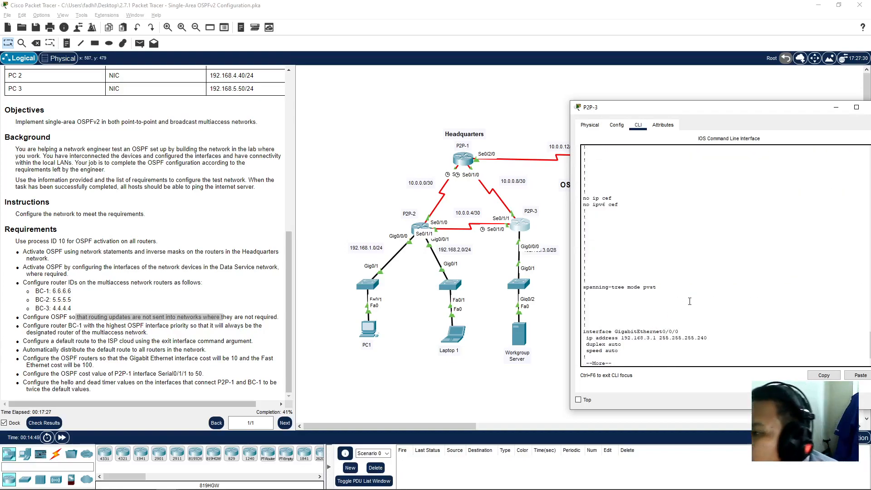
pyautogui.press('space')
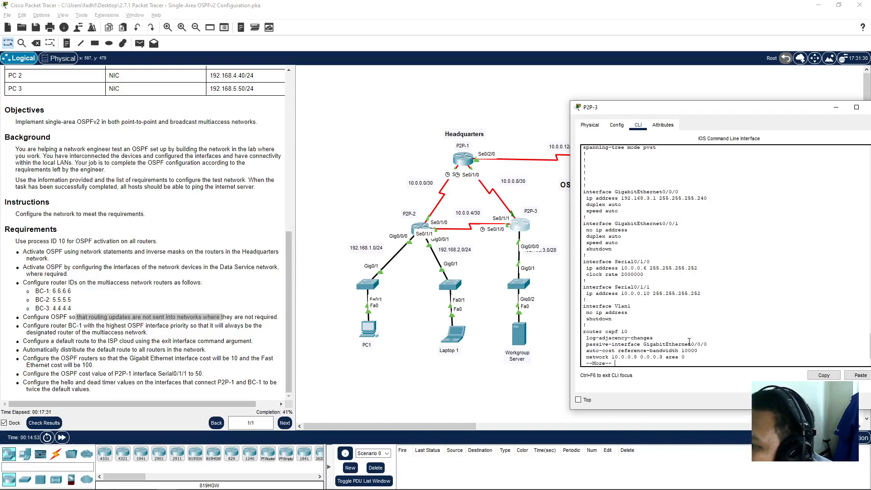
pyautogui.press('space')
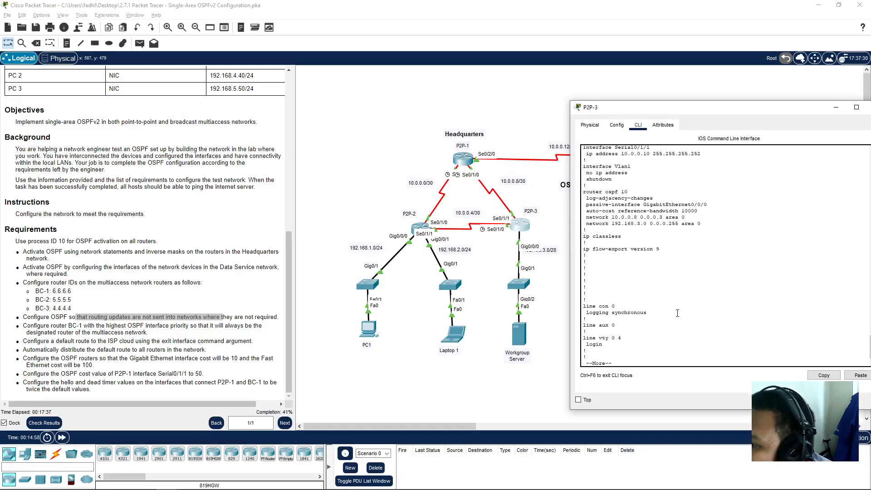
pyautogui.moveTo(606, 217); pyautogui.dragTo(662, 216)
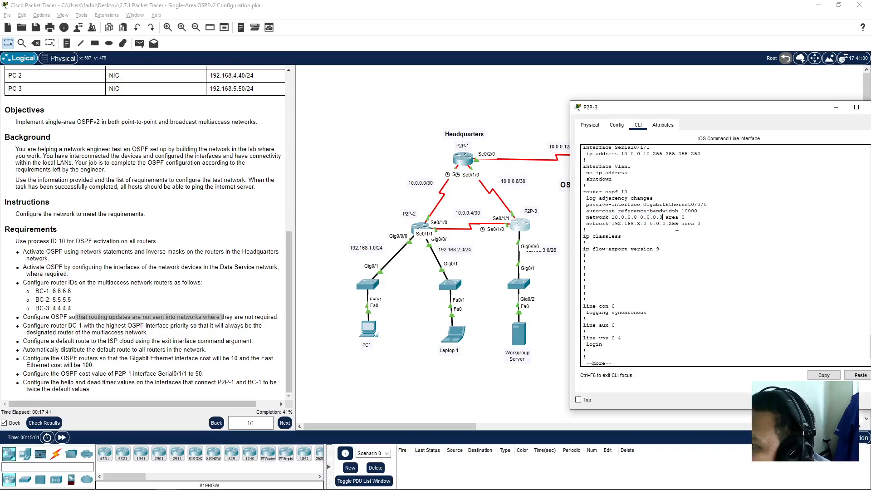
pyautogui.press('space')
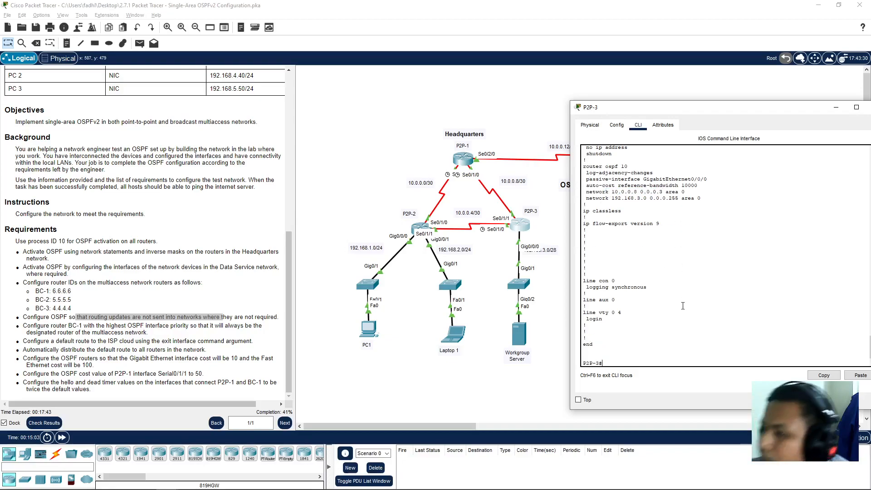
# Reopen OSPF process 10 on P2P-3 and advertise network 10.0.0.4 0.0.0.3 in area 0
pyautogui.write('con')
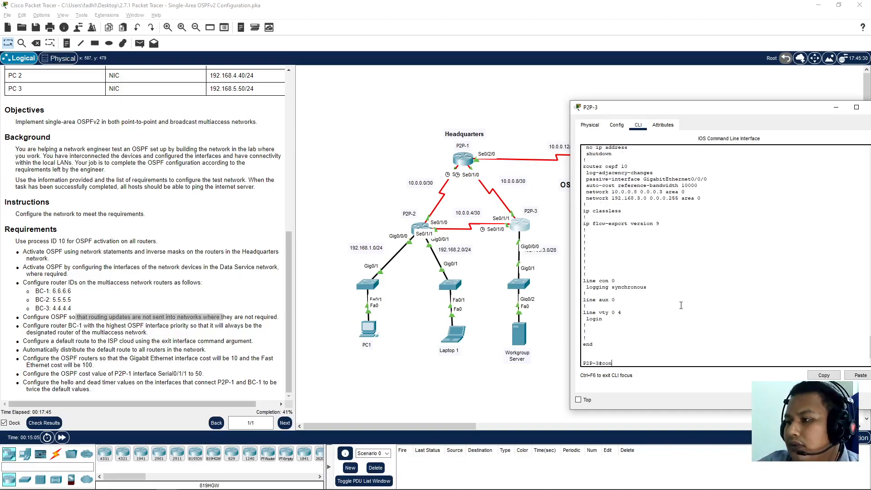
pyautogui.write('f t')
pyautogui.press('Return')
pyautogui.write('router ospf 10')
pyautogui.press('Return')
pyautogui.write('no network 10.0.0.4 0.0.0.3 area 0')
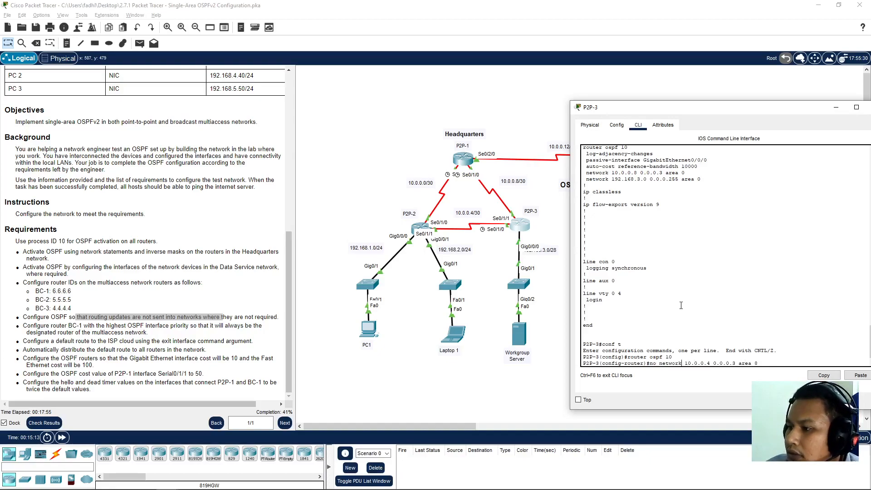
pyautogui.press('BackSpace')
pyautogui.press('BackSpace')
pyautogui.press('BackSpace')
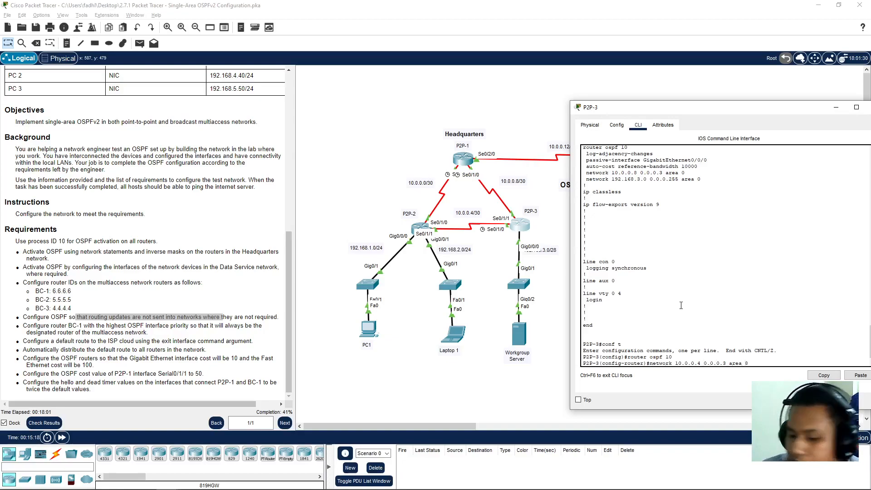
pyautogui.press('Return')
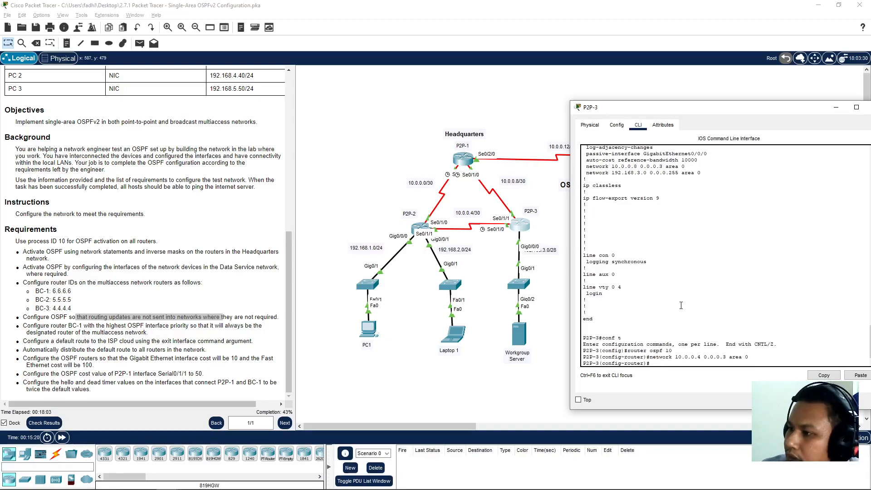
# Leave configuration mode on P2P-3 and save its configuration
pyautogui.write('end')
pyautogui.press('Return')
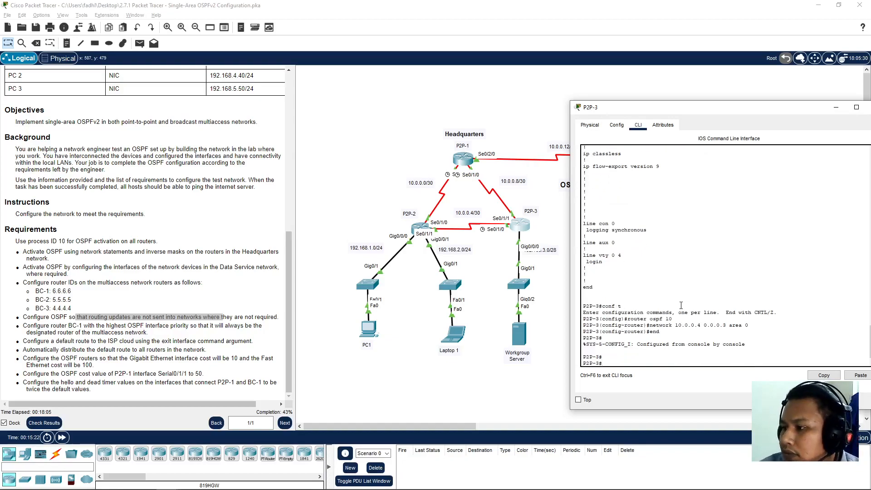
pyautogui.write('wr')
pyautogui.press('Return')
# Display P2P-3's running configuration and check the network statements under OSPF process 10
pyautogui.write('show run')
pyautogui.press('Return')
pyautogui.press('space')
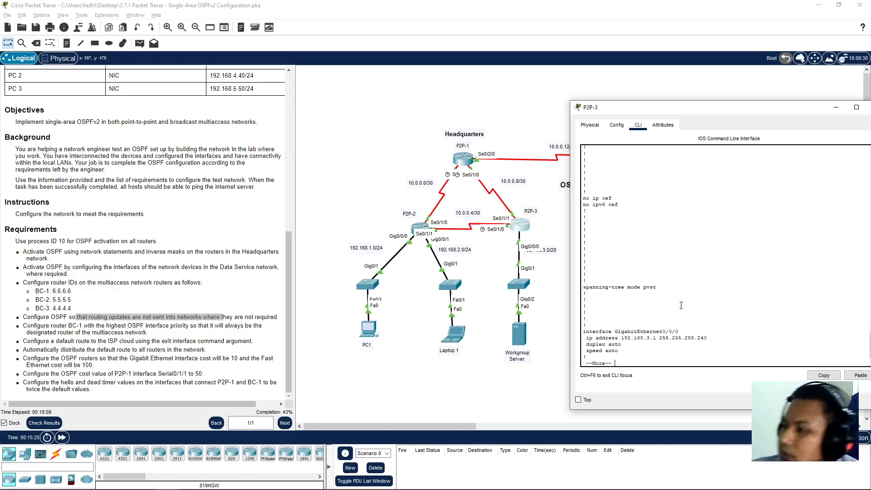
pyautogui.press('space')
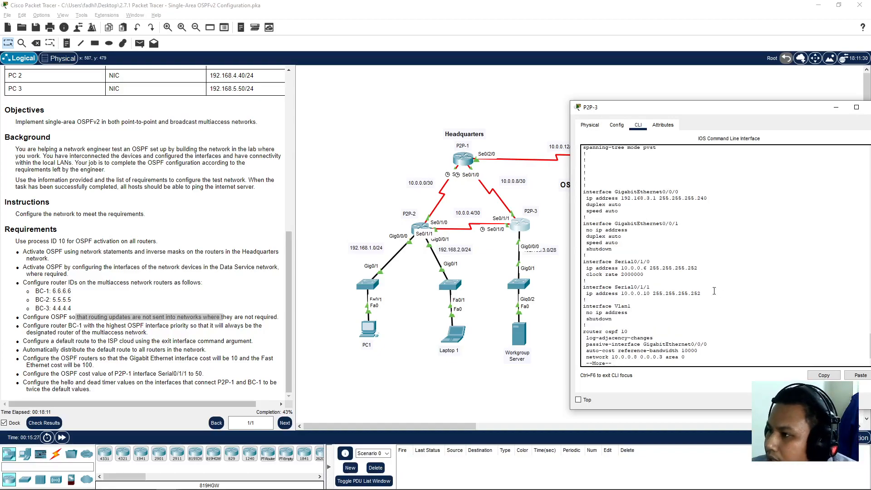
pyautogui.press('space')
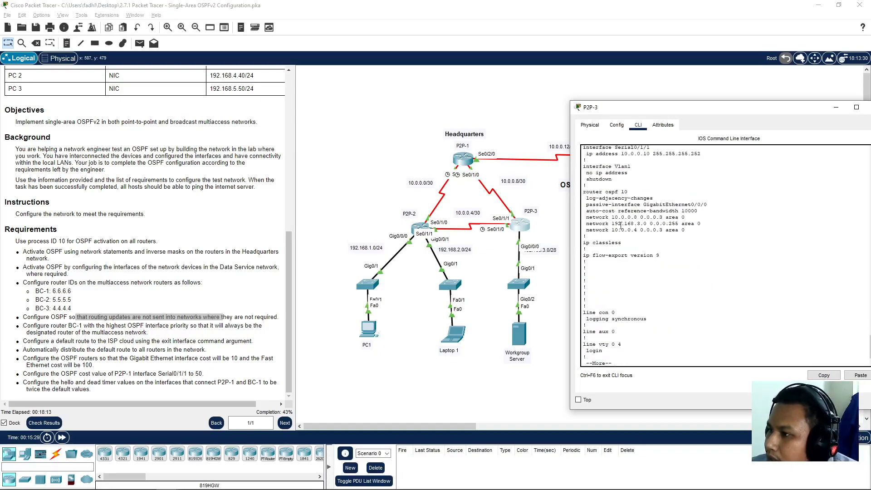
pyautogui.moveTo(619, 218); pyautogui.dragTo(651, 224)
pyautogui.click(731, 263)
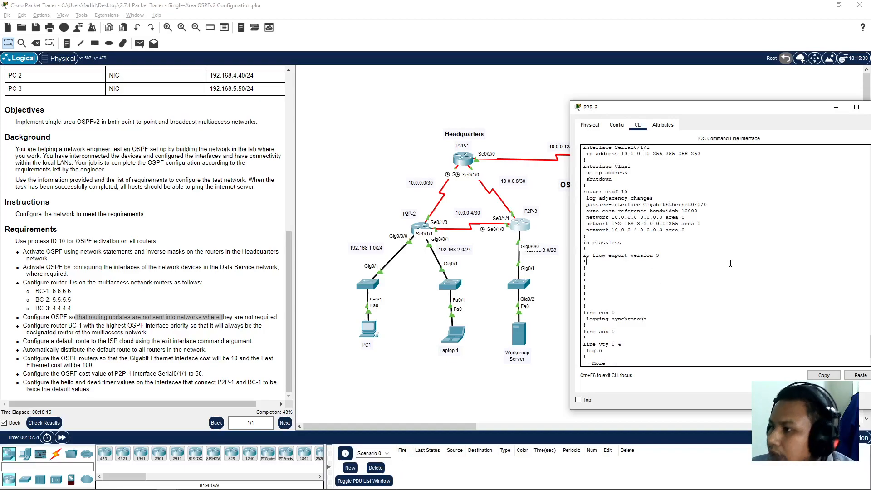
pyautogui.press('space')
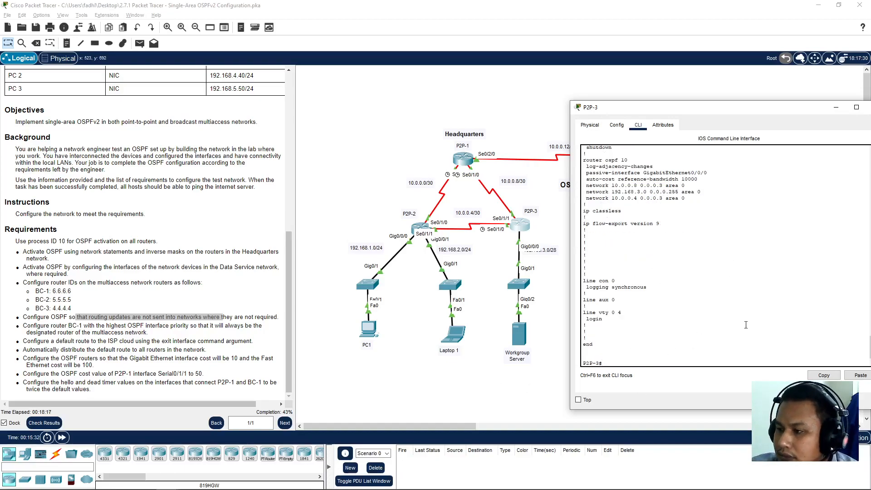
# Close the P2P-3 router window and fast-forward the simulation time
pyautogui.moveTo(743, 109); pyautogui.dragTo(531, 124)
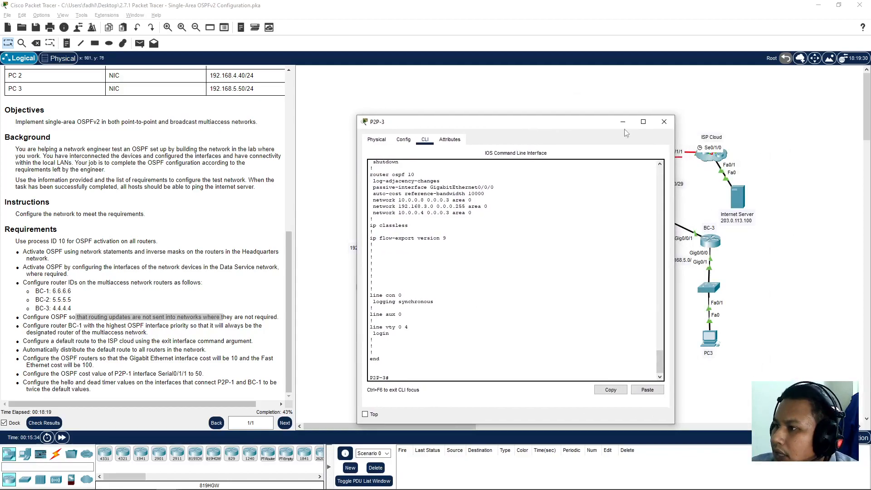
pyautogui.click(666, 123)
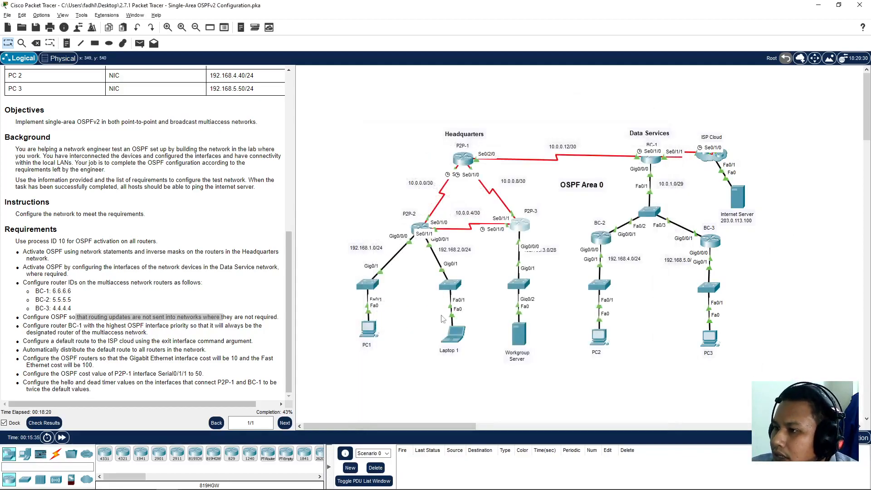
pyautogui.click(62, 438)
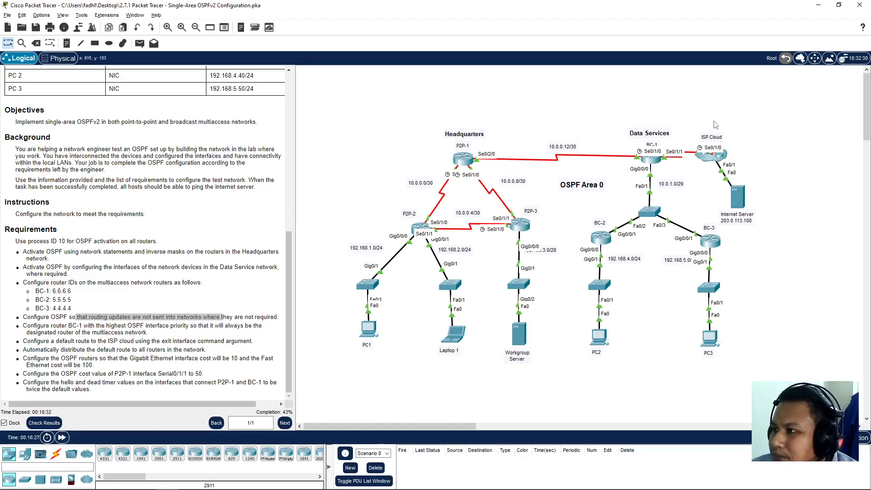
# Open the command line of router BC-1 and enter global configuration mode
pyautogui.click(654, 159)
pyautogui.moveTo(477, 93)
pyautogui.mouseDown()
pyautogui.moveTo(453, 93)
pyautogui.moveTo(467, 94)
pyautogui.moveTo(460, 88)
pyautogui.mouseUp()
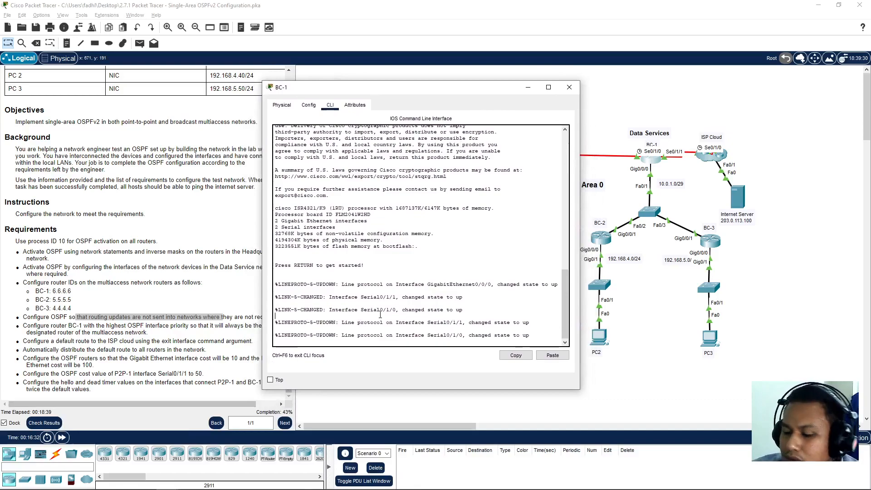
pyautogui.press('Return')
pyautogui.write('en')
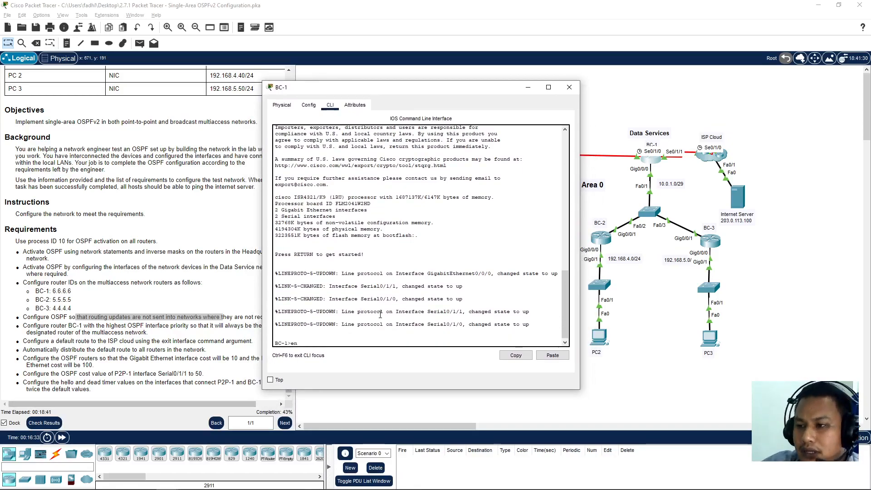
pyautogui.press('Return')
pyautogui.write('conf t')
pyautogui.press('Return')
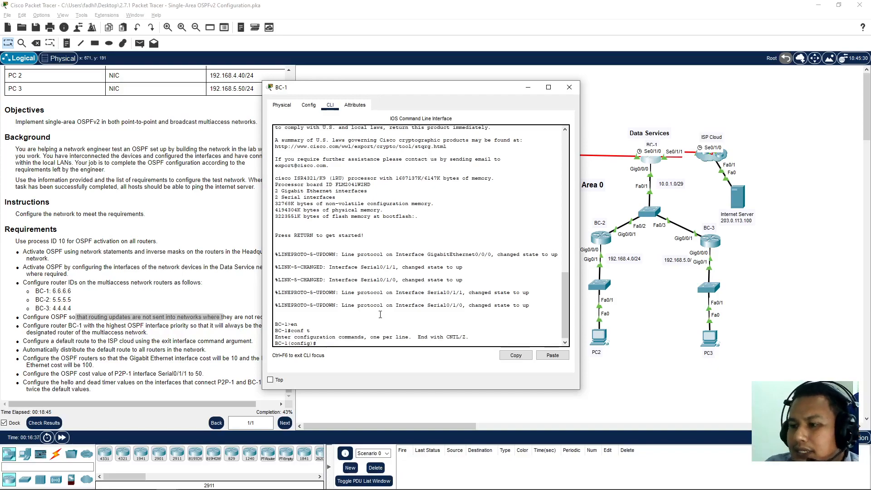
# Enable OSPF process 10 on BC-1 and set its router ID to 6.6.6.6
pyautogui.write('r')
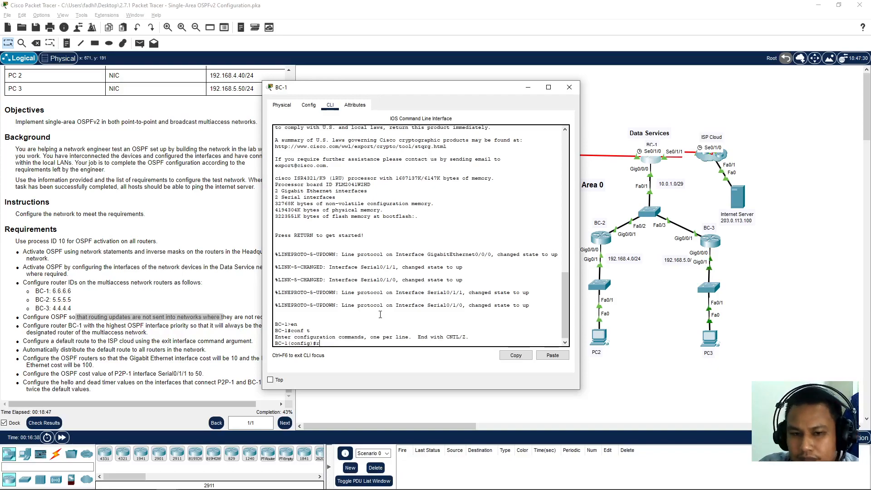
pyautogui.write('outer ospf 10')
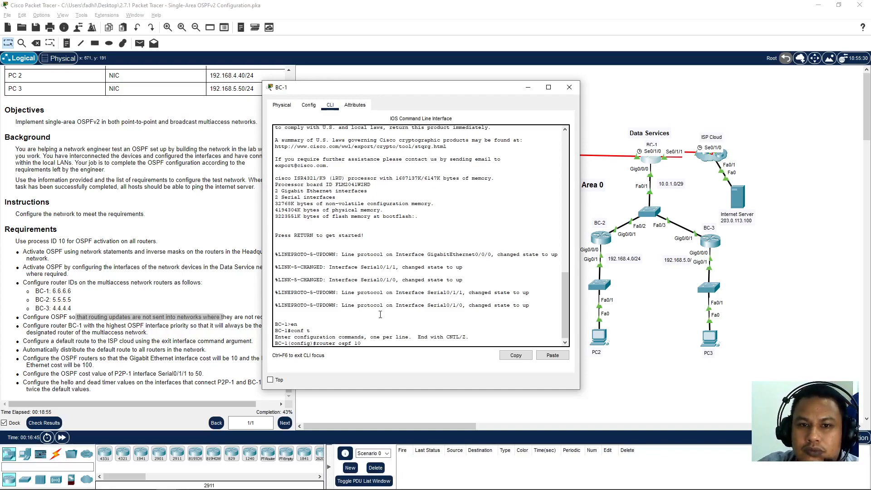
pyautogui.press('Return')
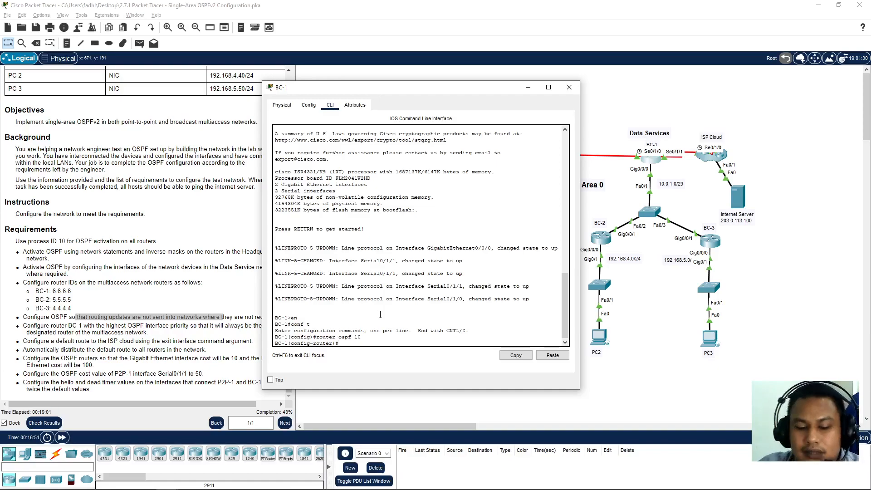
pyautogui.write('router-id')
pyautogui.press('Tab')
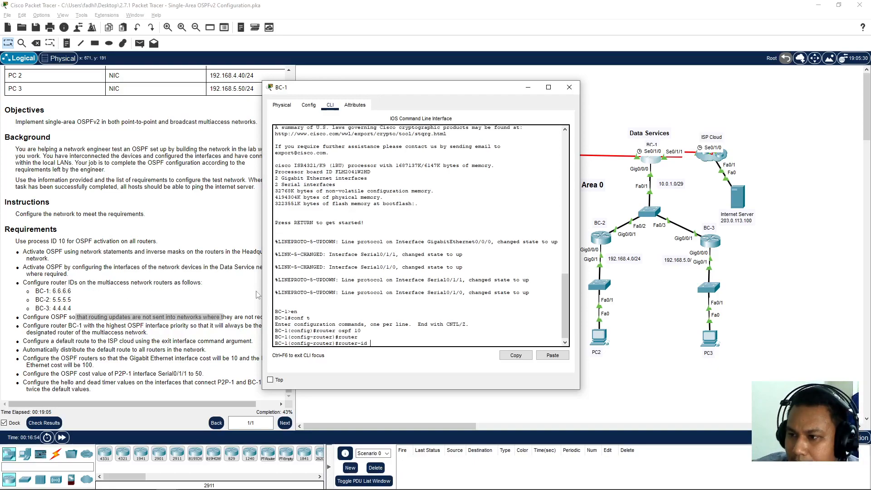
pyautogui.write('6.6.6.6')
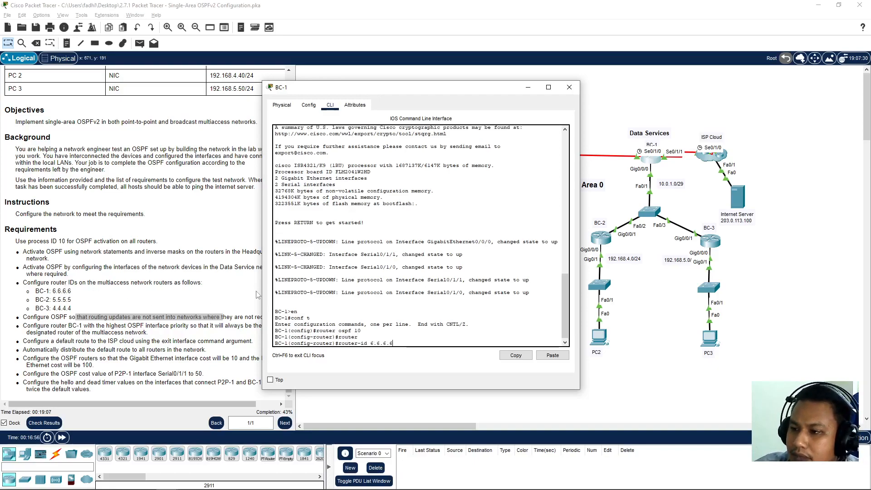
pyautogui.press('Return')
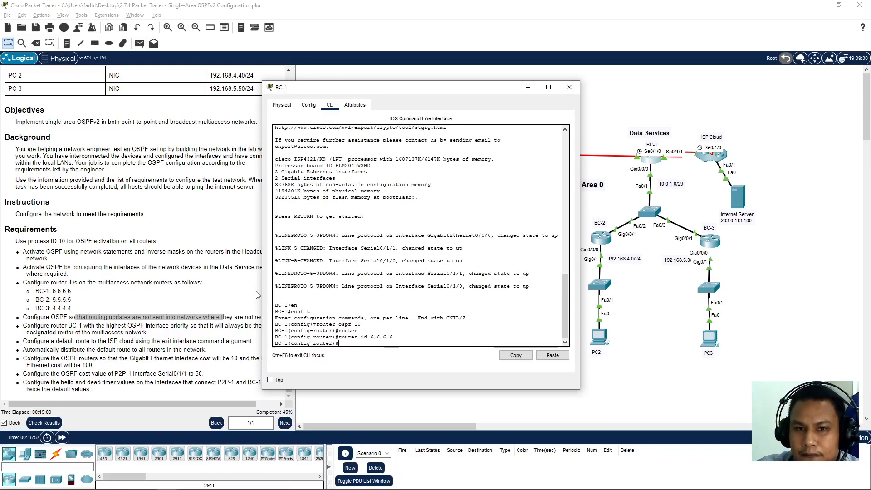
# Set the OSPF auto-cost reference bandwidth on BC-1 to 10000
pyautogui.write('auto')
pyautogui.press('Tab')
pyautogui.write('refe')
pyautogui.press('Tab')
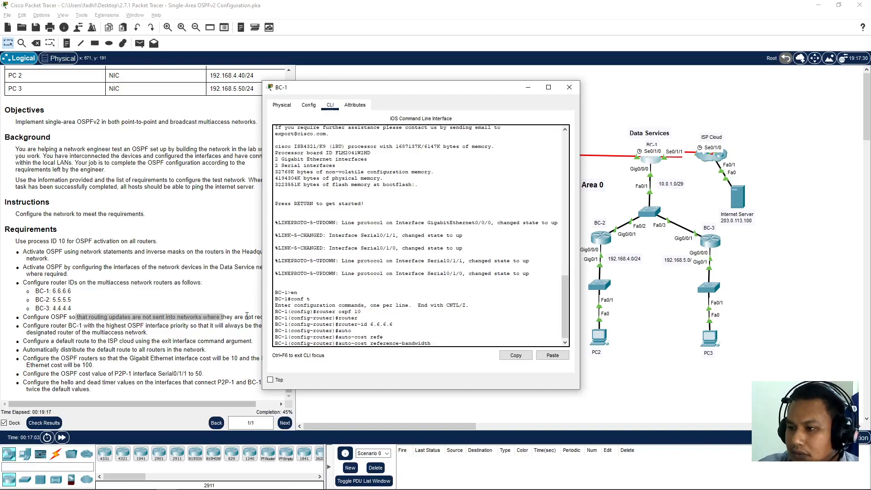
pyautogui.write('10000')
pyautogui.press('Return')
pyautogui.press('Return')
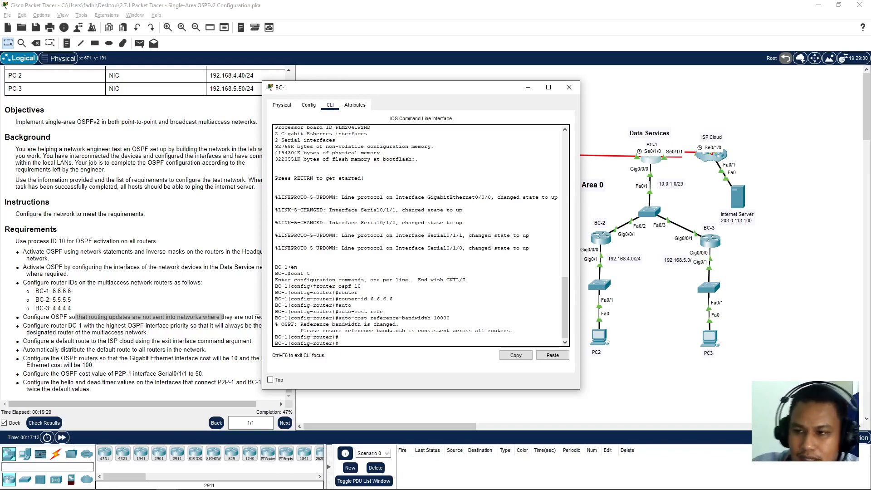
# Check the default-route requirements and have BC-1 distribute the default route through OSPF with default-information originate
pyautogui.click(187, 371)
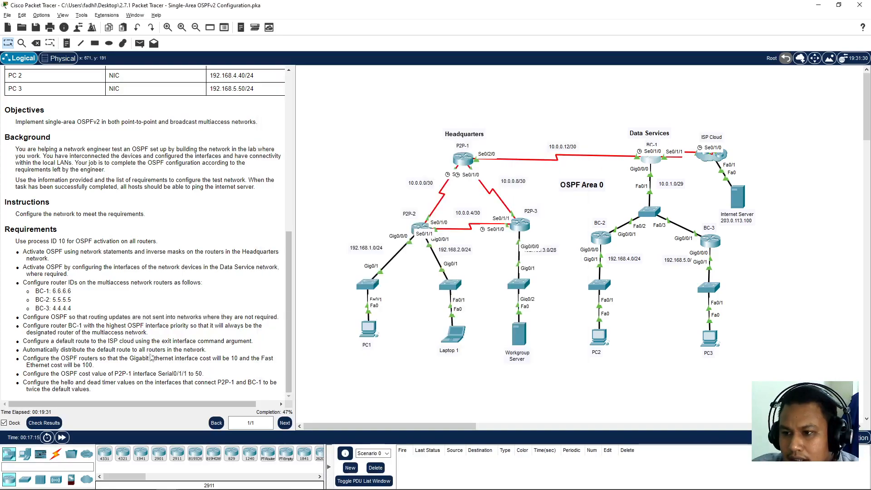
pyautogui.moveTo(64, 342); pyautogui.dragTo(198, 340)
pyautogui.click(172, 349)
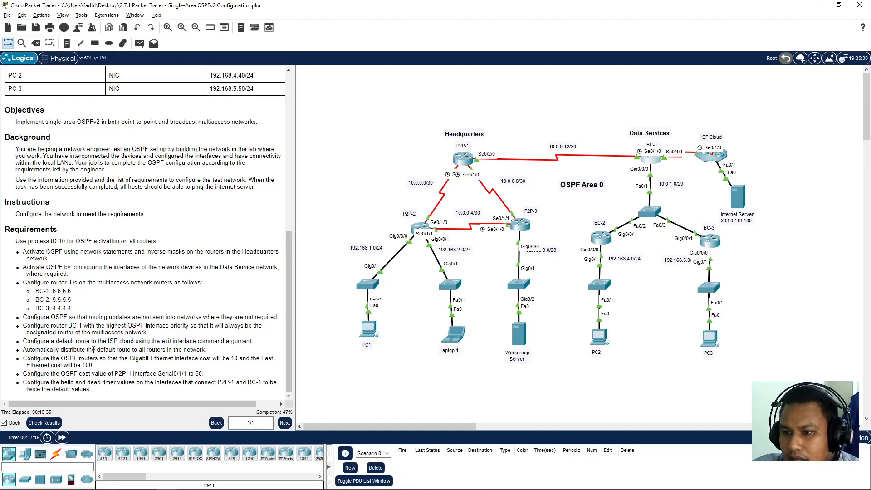
pyautogui.moveTo(66, 350); pyautogui.dragTo(168, 350)
pyautogui.click(193, 343)
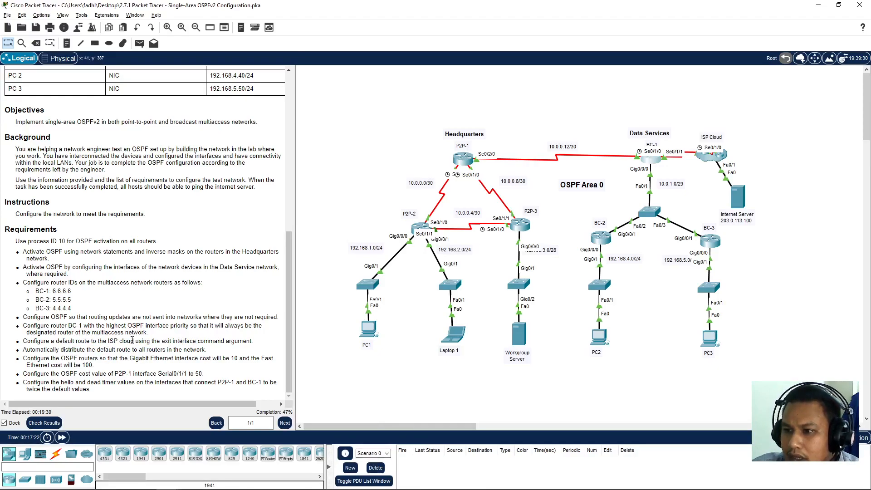
pyautogui.click(652, 159)
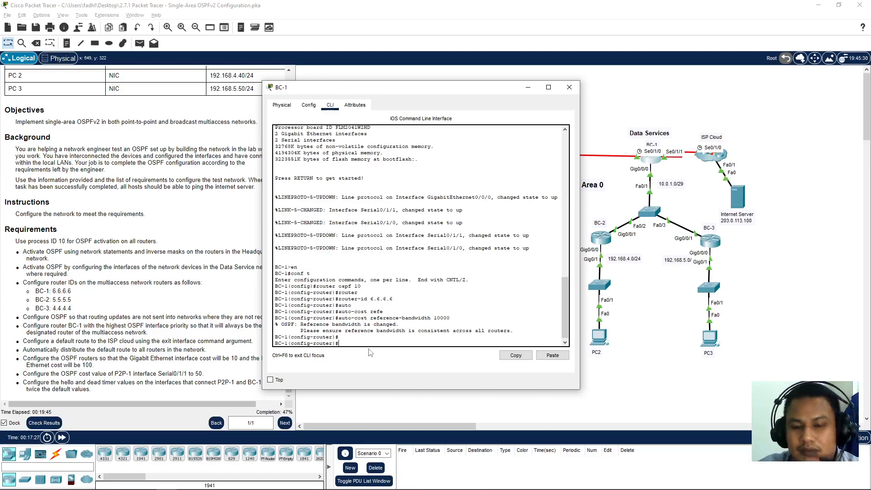
pyautogui.write('defaul')
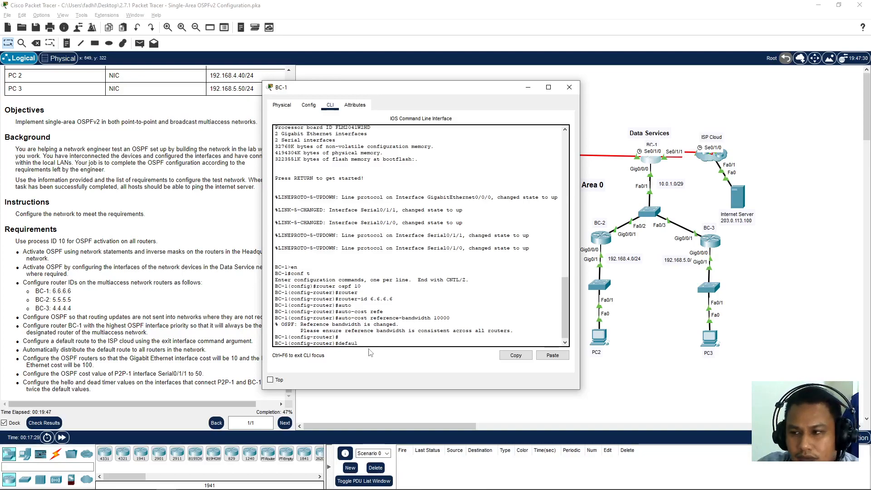
pyautogui.press('Tab')
pyautogui.write('origi')
pyautogui.press('Tab')
pyautogui.press('Return')
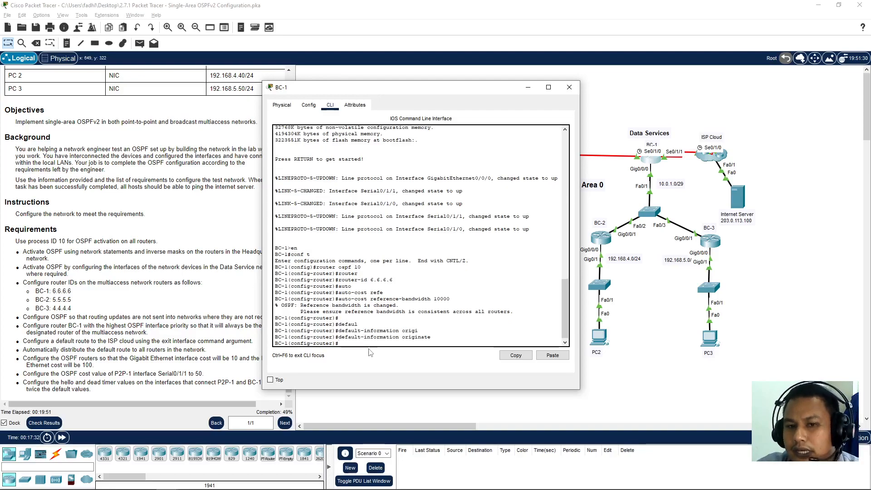
# Leave OSPF router mode and configure BC-1's default route as ip route 0.0.0.0 0.0.0.0 with exit interface serial 0/1/1
pyautogui.write('exit')
pyautogui.press('Return')
pyautogui.write('ip route')
pyautogui.press('Tab')
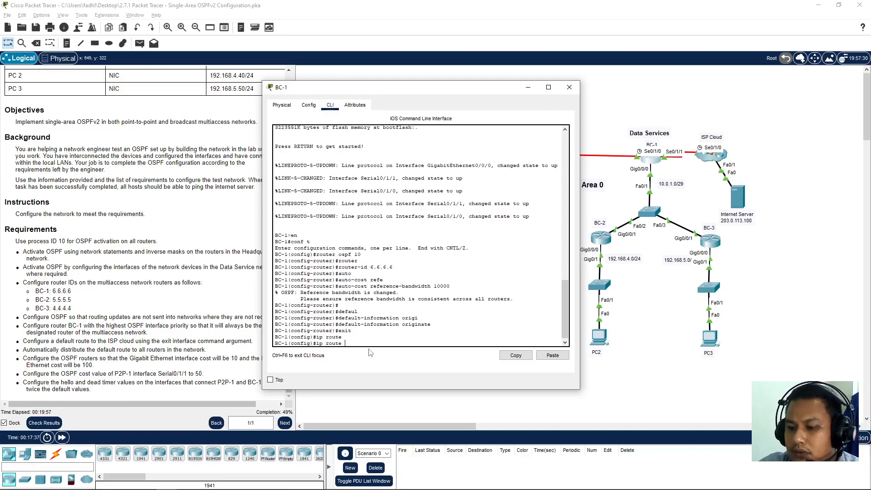
pyautogui.write('0.0.0.0')
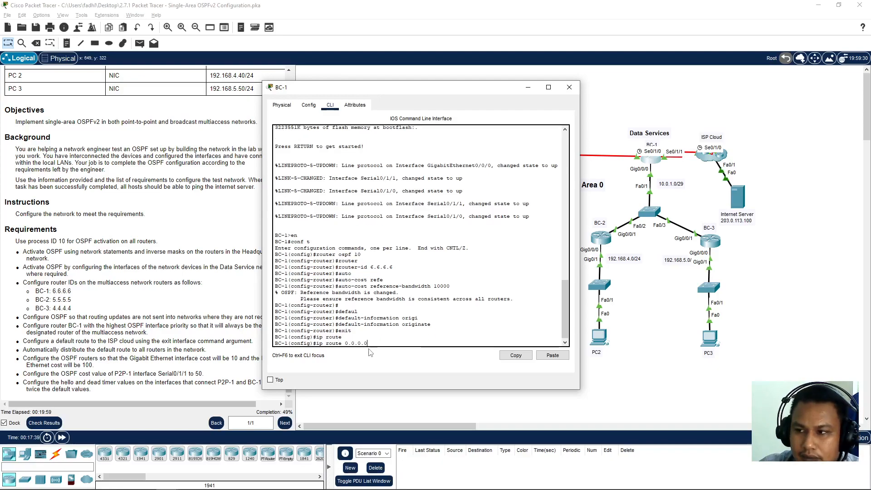
pyautogui.write(' .0.0')
pyautogui.press('BackSpace')
pyautogui.press('BackSpace')
pyautogui.press('BackSpace')
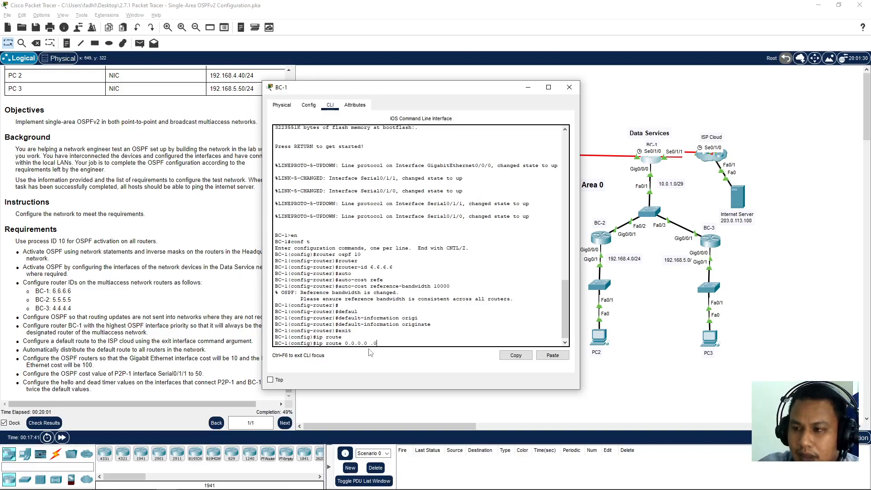
pyautogui.write('0.0')
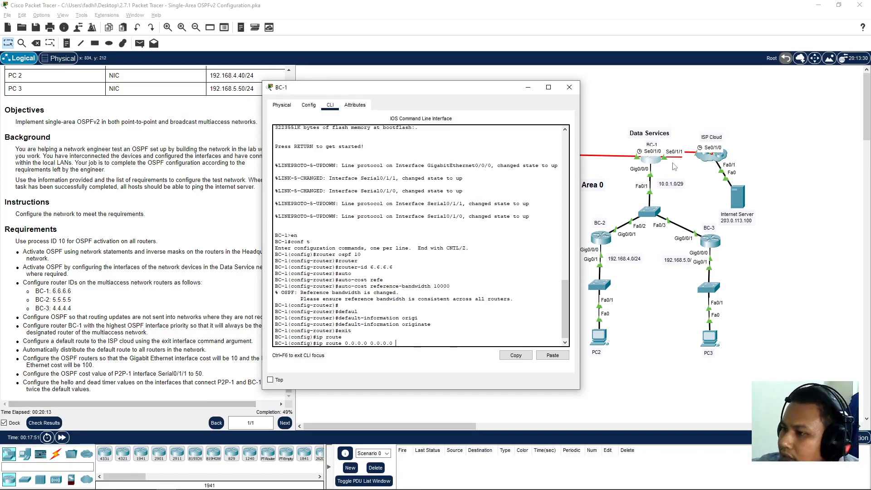
pyautogui.write('ser')
pyautogui.press('Tab')
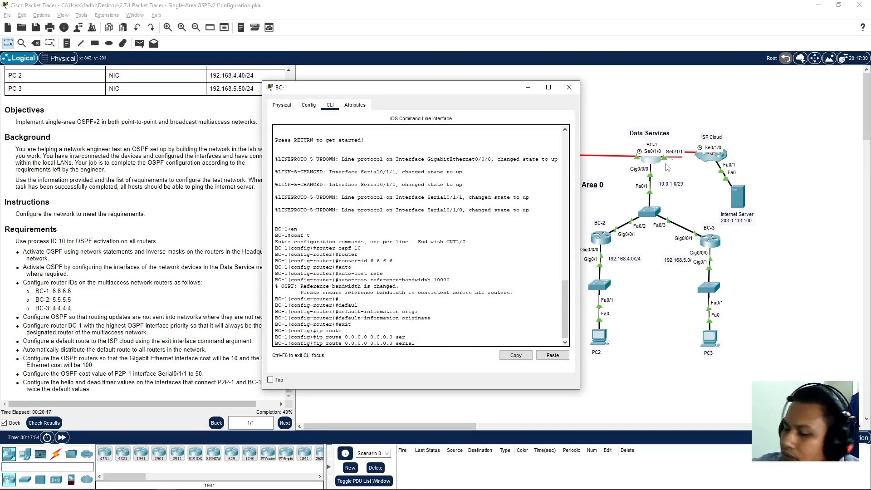
pyautogui.write('0/1/')
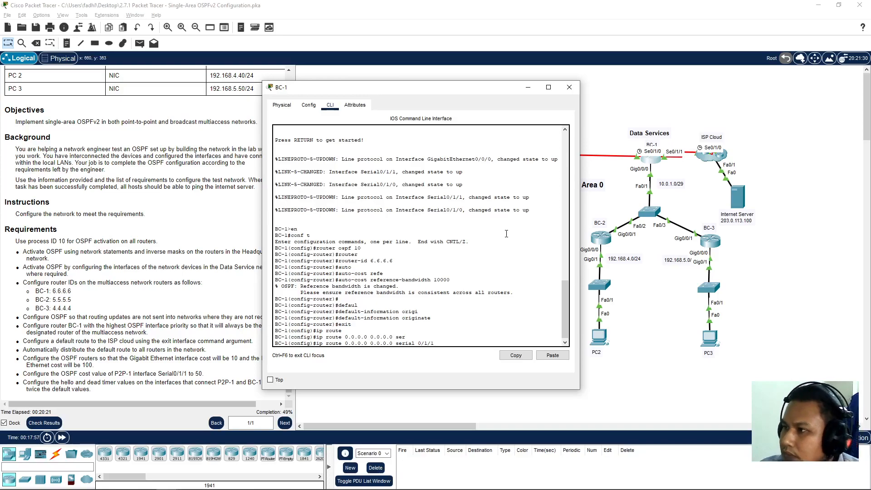
pyautogui.write('1')
pyautogui.press('Return')
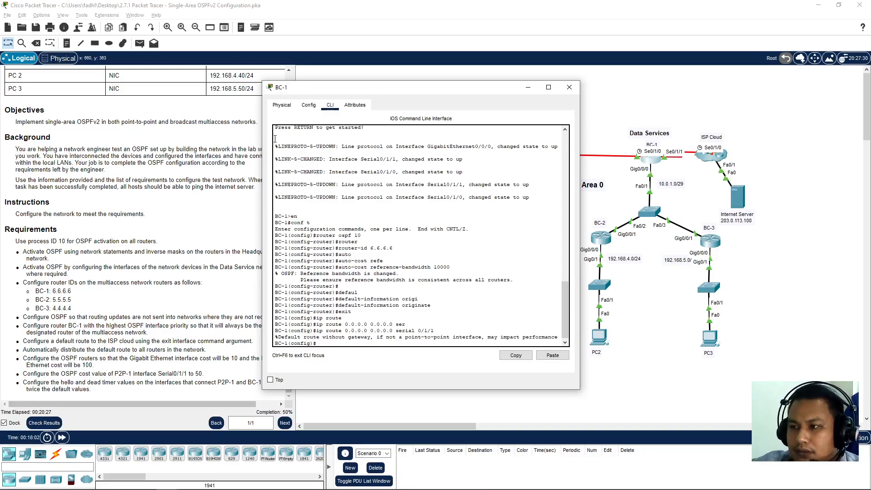
# Review the requirement for hello and dead timers on the interfaces connecting P2P-1 and BC-1
pyautogui.moveTo(381, 94); pyautogui.dragTo(562, 203)
pyautogui.moveTo(428, 127); pyautogui.dragTo(454, 122)
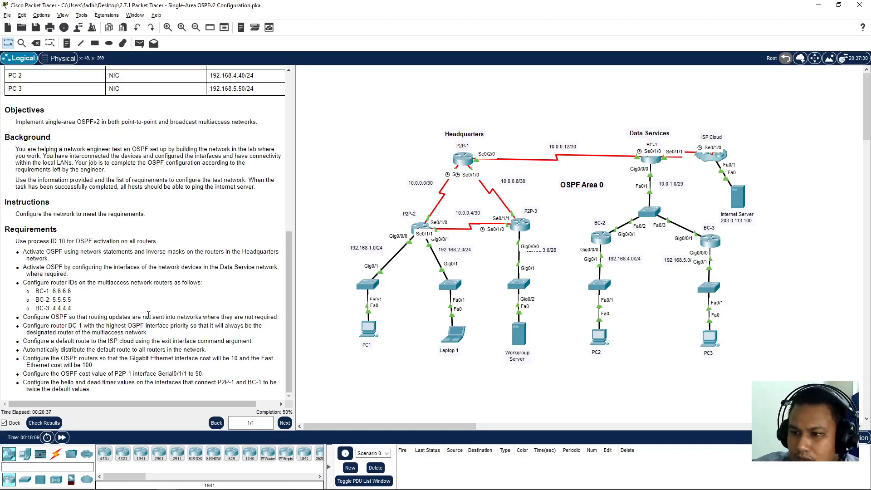
pyautogui.moveTo(210, 381); pyautogui.dragTo(269, 382)
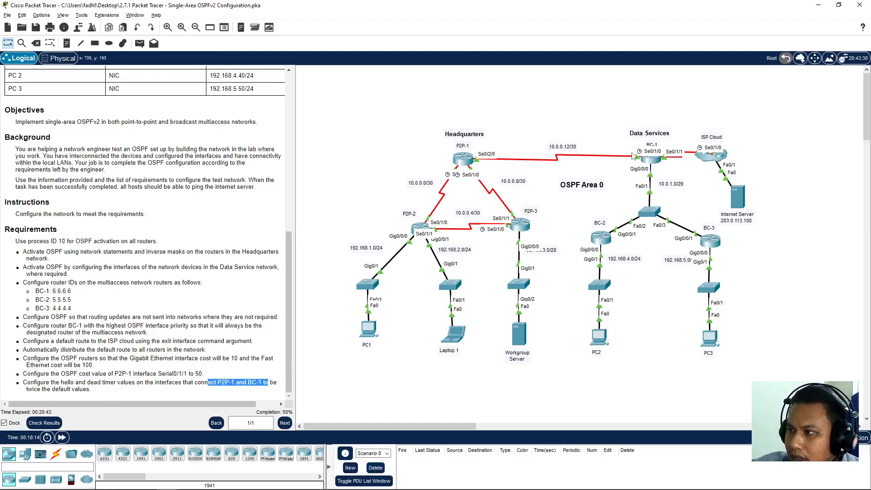
# Set the OSPF hello interval to 20 on BC-1's interface serial 0/1/0
pyautogui.click(651, 158)
pyautogui.moveTo(550, 207); pyautogui.dragTo(412, 88)
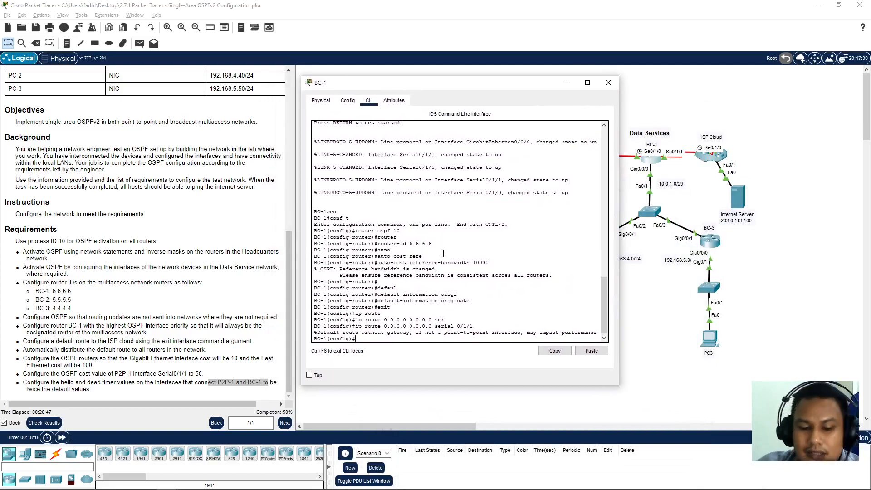
pyautogui.write('seri')
pyautogui.press('Tab')
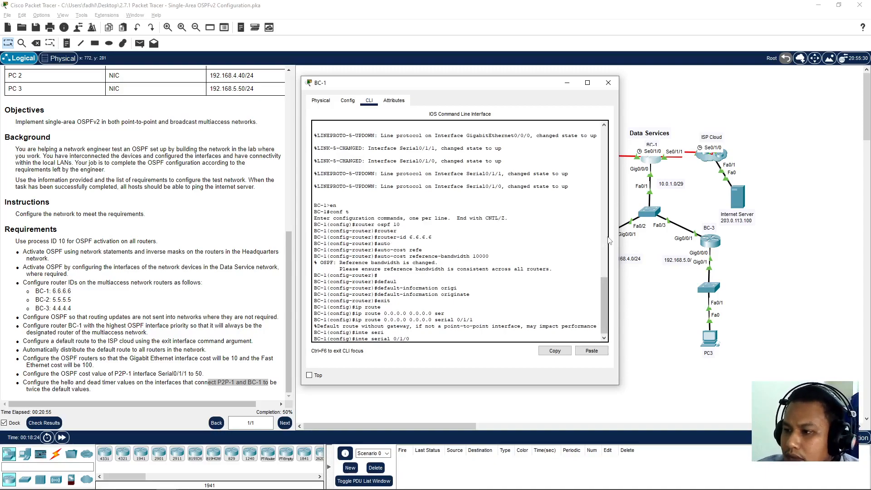
pyautogui.press('Return')
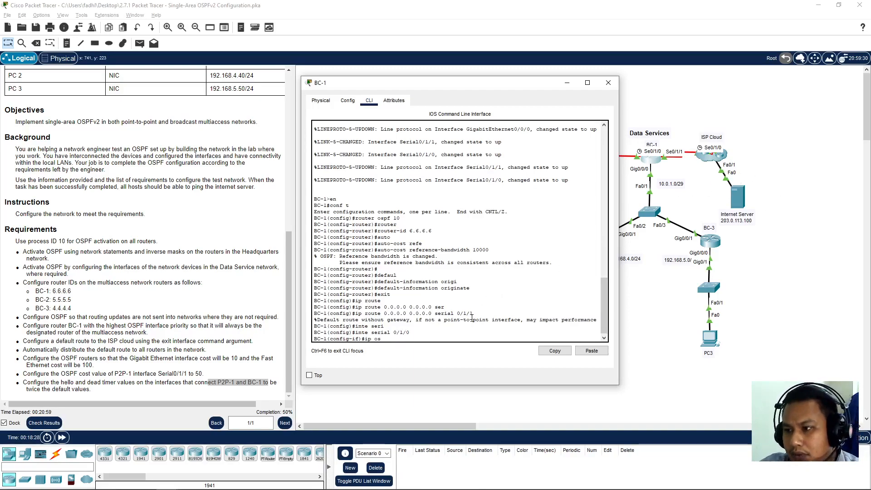
pyautogui.write('ip ospf')
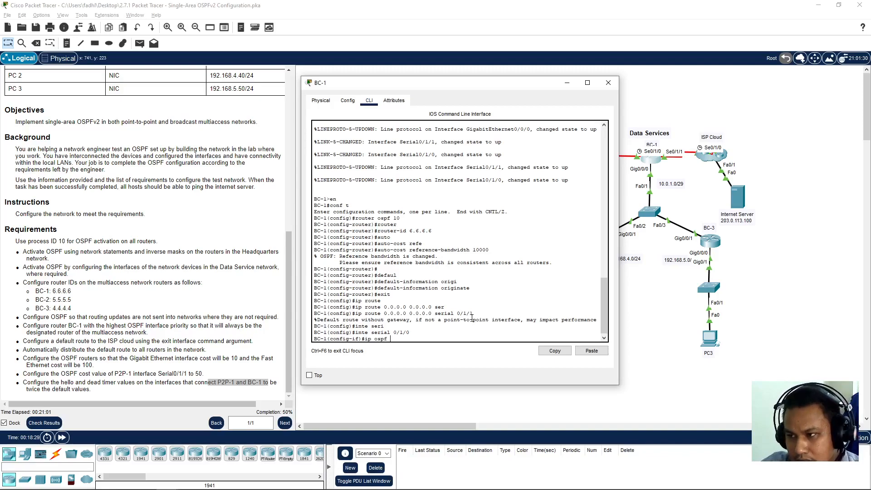
pyautogui.write(' hel')
pyautogui.press('Tab')
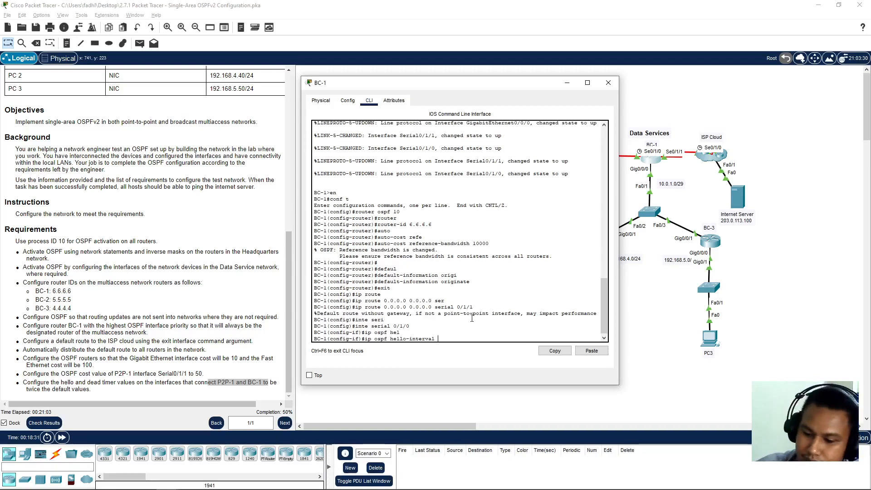
pyautogui.write('20')
pyautogui.press('Return')
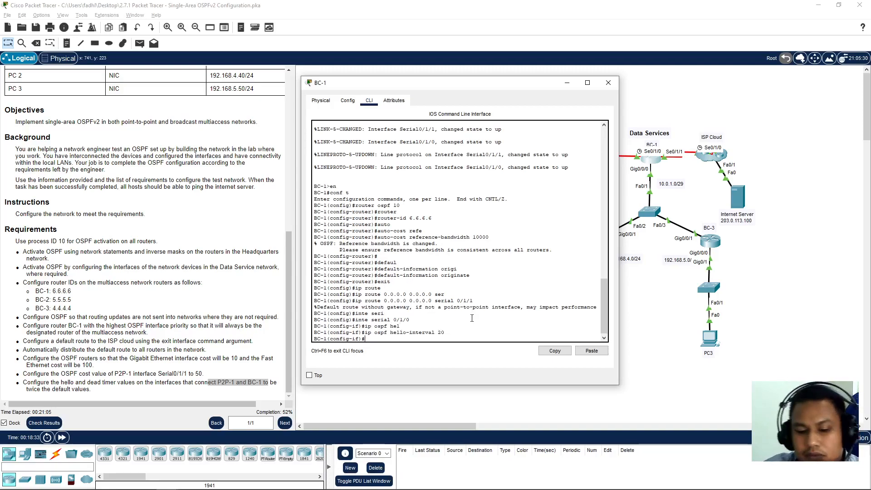
# Set the OSPF dead interval to 80 on BC-1's interface serial 0/1/0
pyautogui.write('ip osp')
pyautogui.press('Tab')
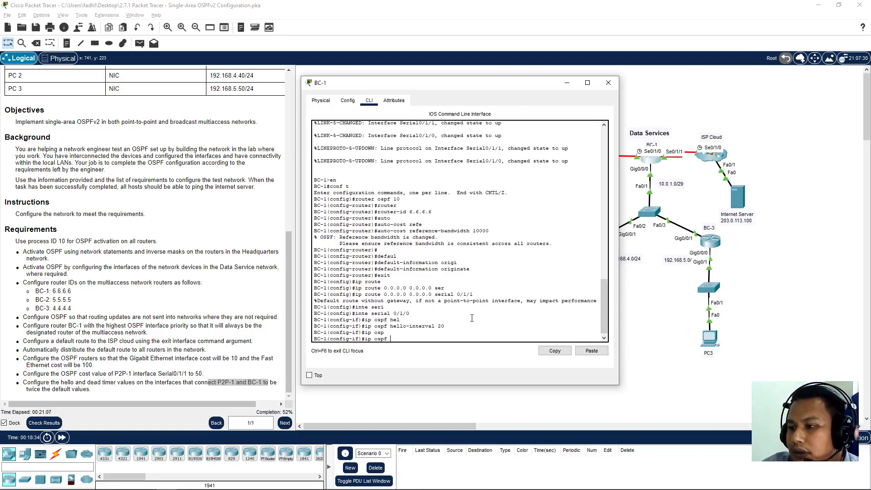
pyautogui.write('de')
pyautogui.press('Tab')
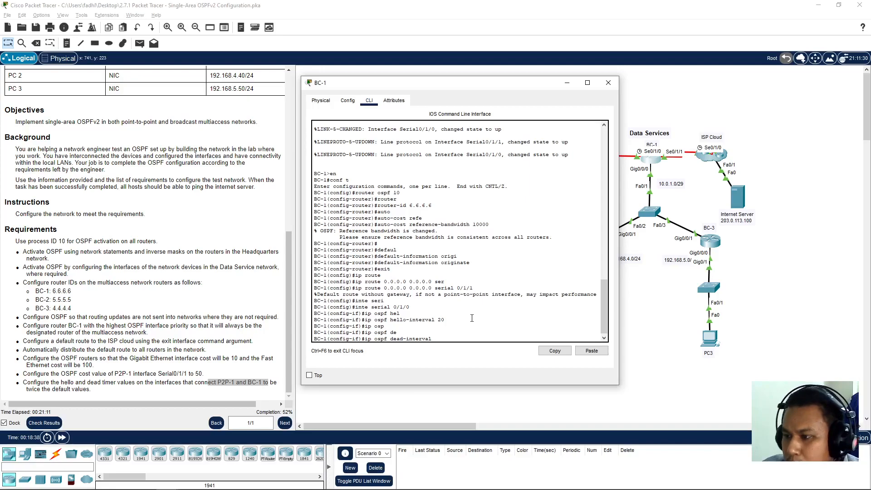
pyautogui.write('80')
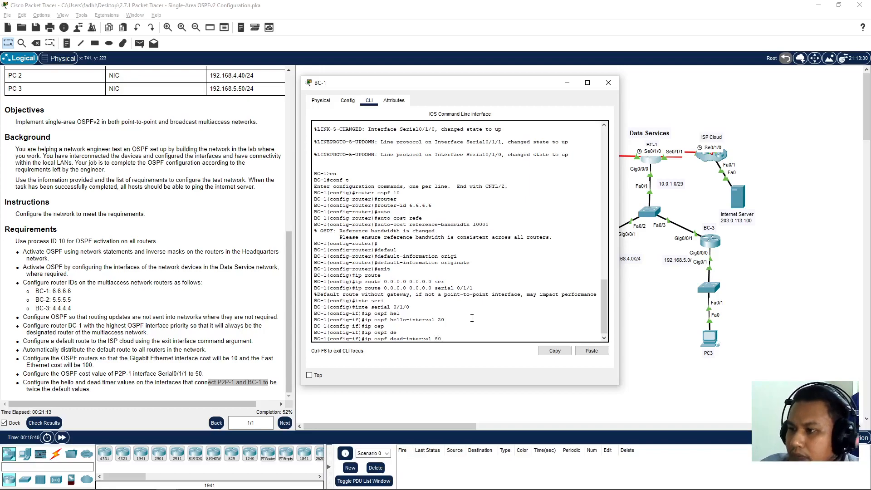
pyautogui.press('Return')
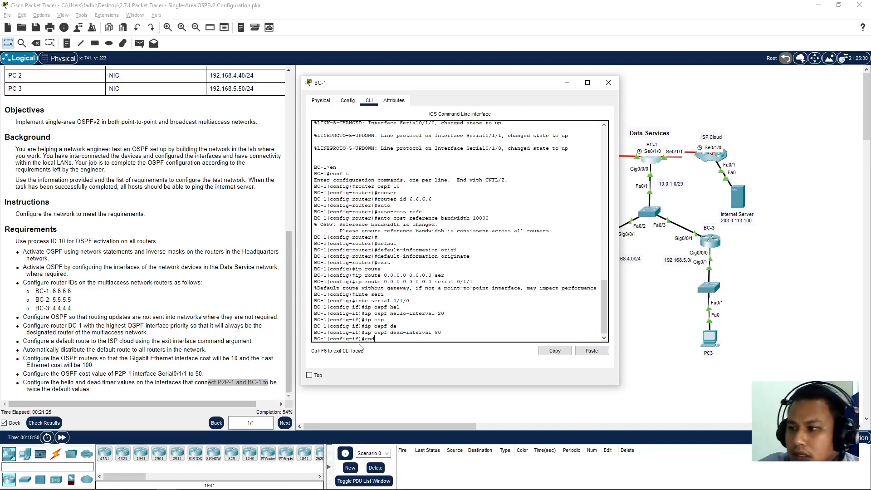
# End configuration mode on BC-1 and save its configuration with wr
pyautogui.press('Return')
pyautogui.write('wr')
pyautogui.press('Return')
pyautogui.moveTo(443, 84); pyautogui.dragTo(366, 91)
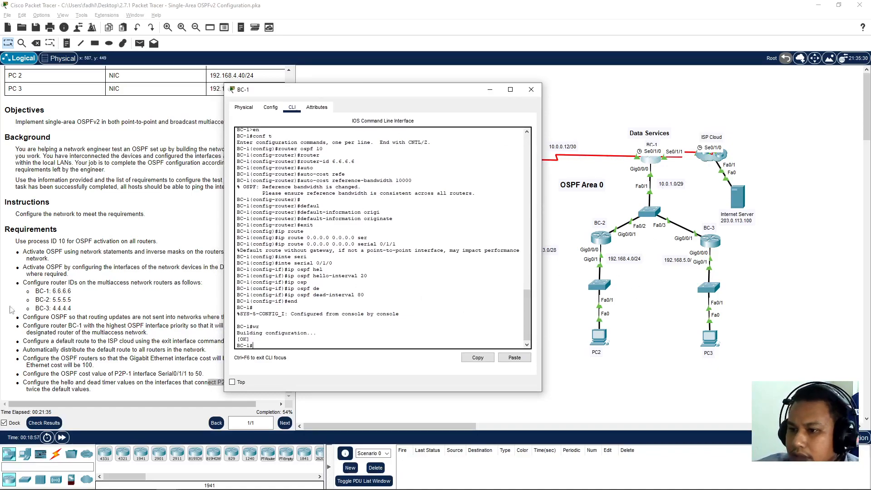
pyautogui.moveTo(438, 98); pyautogui.dragTo(486, 101)
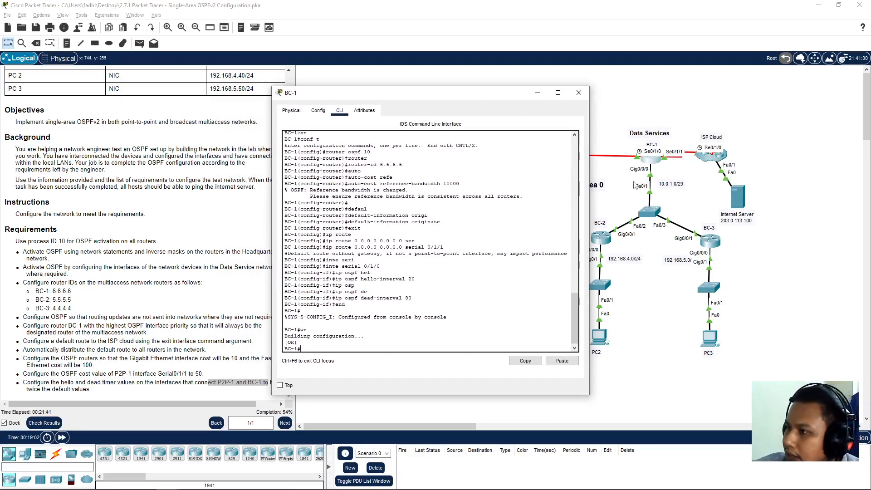
pyautogui.moveTo(622, 167); pyautogui.dragTo(667, 225)
pyautogui.moveTo(616, 193); pyautogui.dragTo(712, 293)
pyautogui.moveTo(584, 207); pyautogui.dragTo(737, 332)
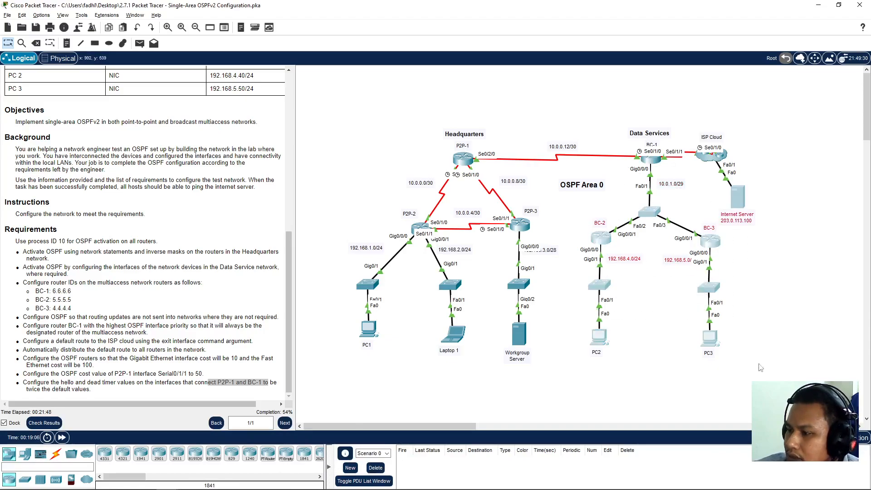
pyautogui.click(567, 399)
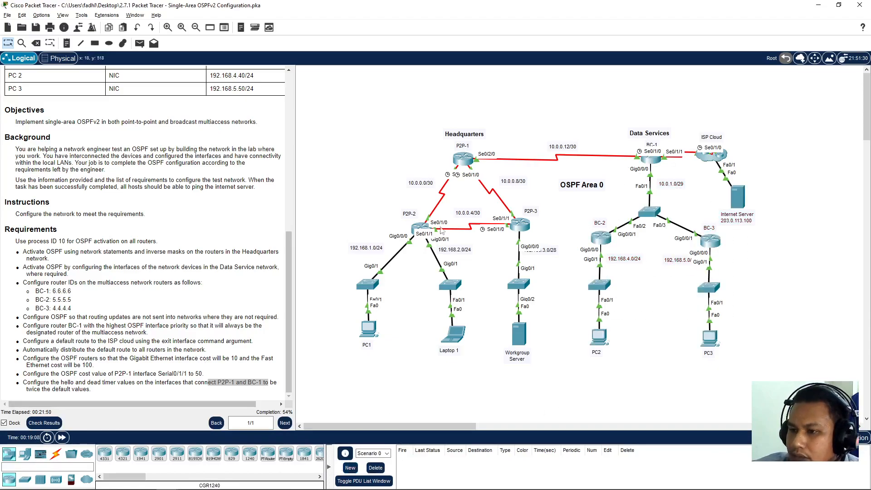
# Activate OSPF on BC-1's interface gigabitEthernet 0/0/0 with ip ospf 10 area 0
pyautogui.click(652, 159)
pyautogui.write('conf t')
pyautogui.press('Return')
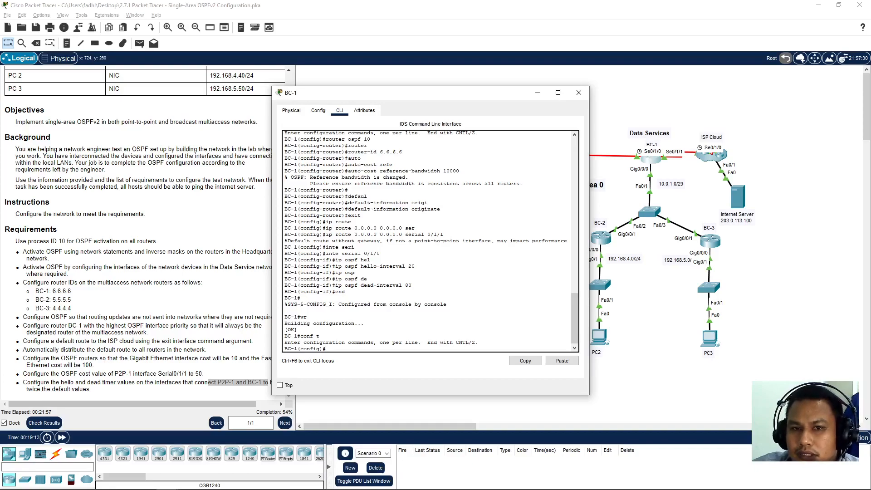
pyautogui.moveTo(324, 97); pyautogui.dragTo(321, 115)
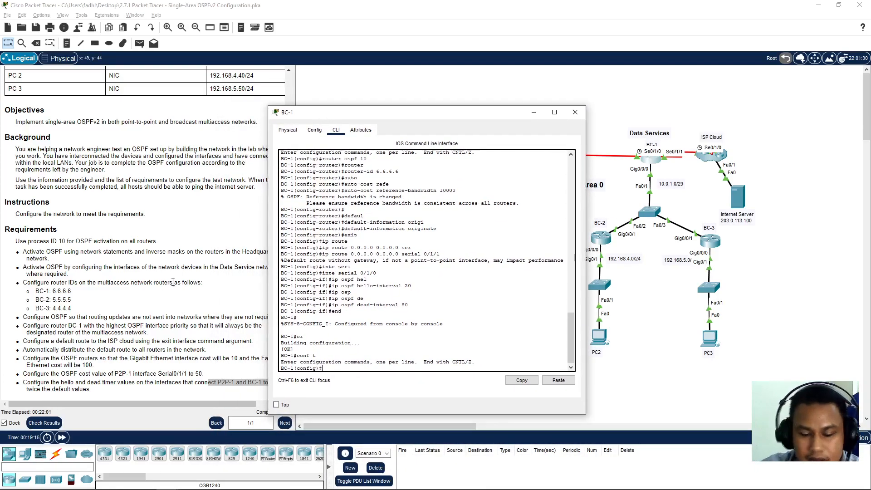
pyautogui.write('inte')
pyautogui.press('Tab')
pyautogui.write('gi')
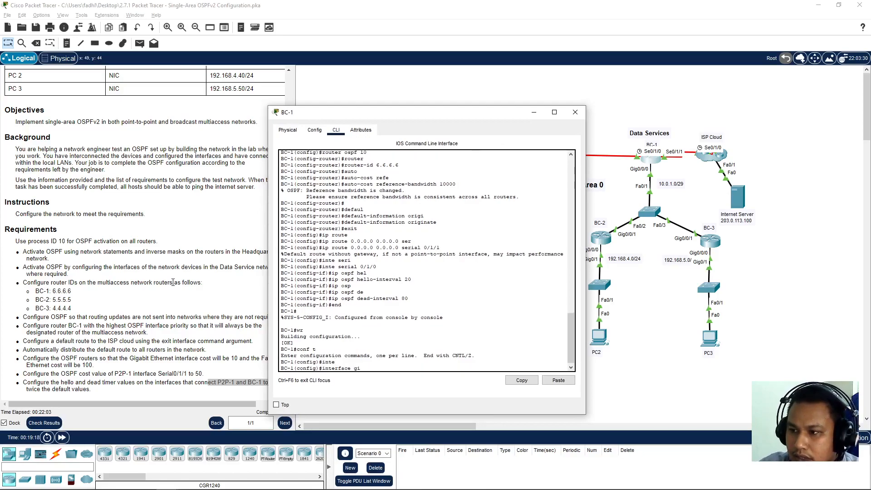
pyautogui.write('gabitEthernet 0/0/0')
pyautogui.press('Tab')
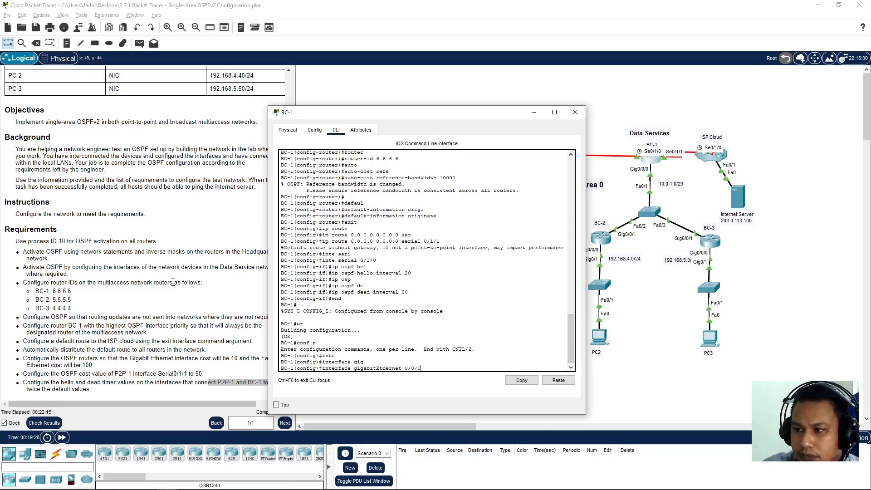
pyautogui.press('Return')
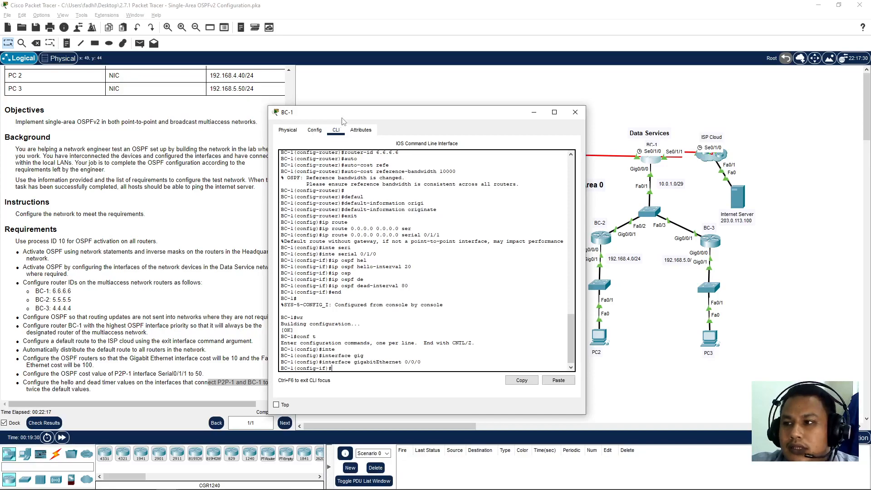
pyautogui.write('router')
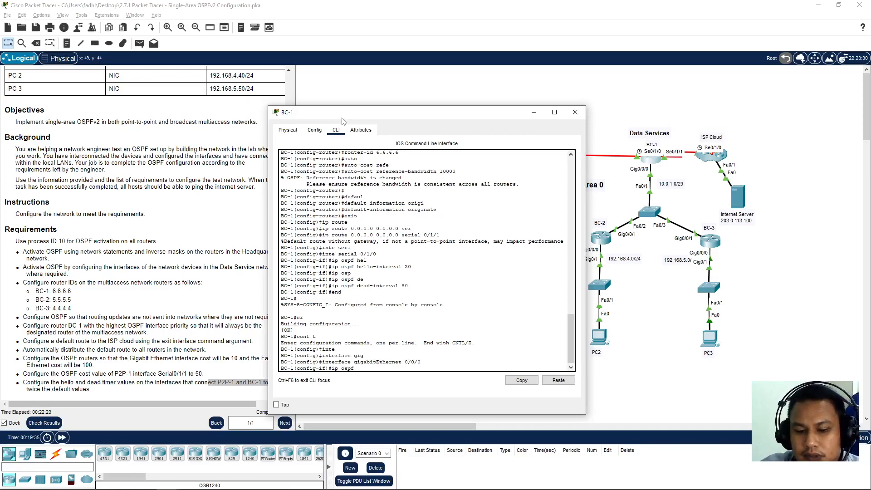
pyautogui.write('are')
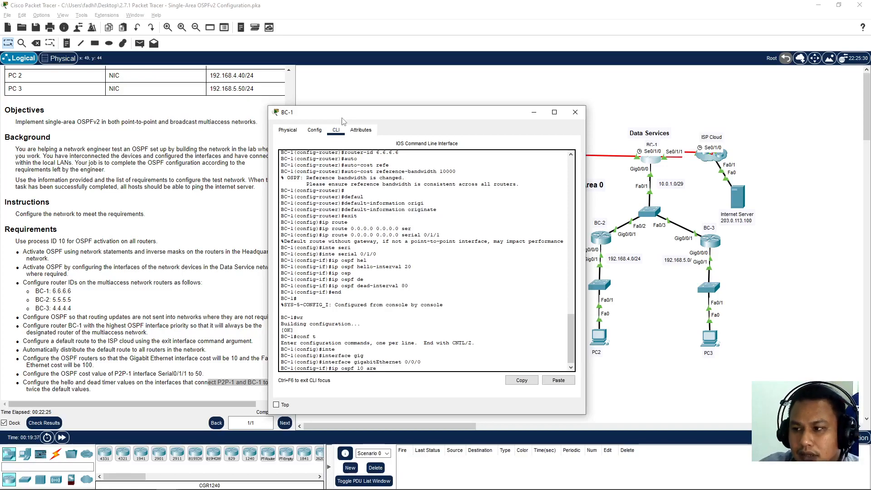
pyautogui.write('a 0')
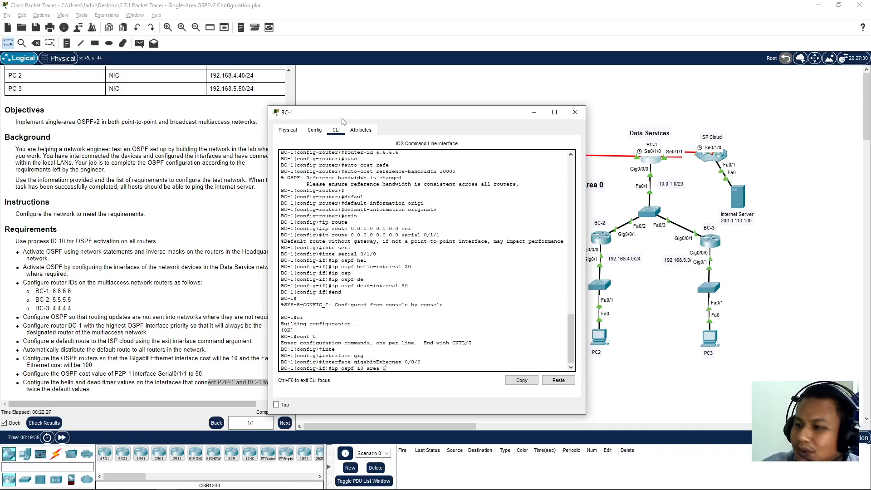
pyautogui.press('Return')
pyautogui.moveTo(432, 117); pyautogui.dragTo(419, 98)
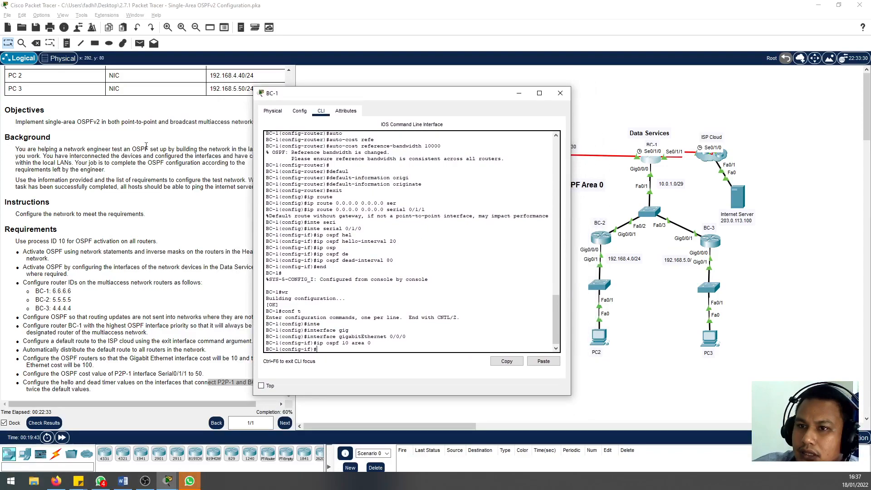
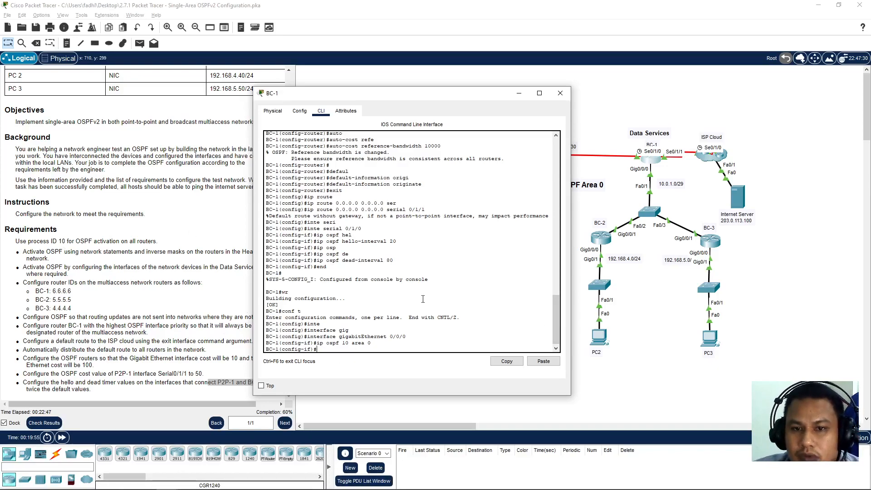
# Exit interface configuration, end configuration mode on BC-1 and close its window
pyautogui.moveTo(409, 101)
pyautogui.mouseDown()
pyautogui.moveTo(445, 87)
pyautogui.moveTo(631, 81)
pyautogui.moveTo(610, 96)
pyautogui.moveTo(628, 100)
pyautogui.moveTo(385, 142)
pyautogui.moveTo(417, 104)
pyautogui.mouseUp()
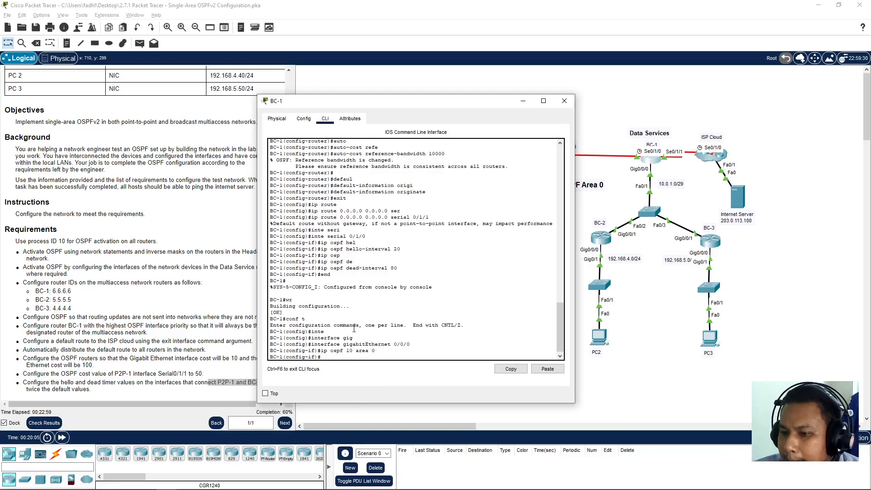
pyautogui.write('x')
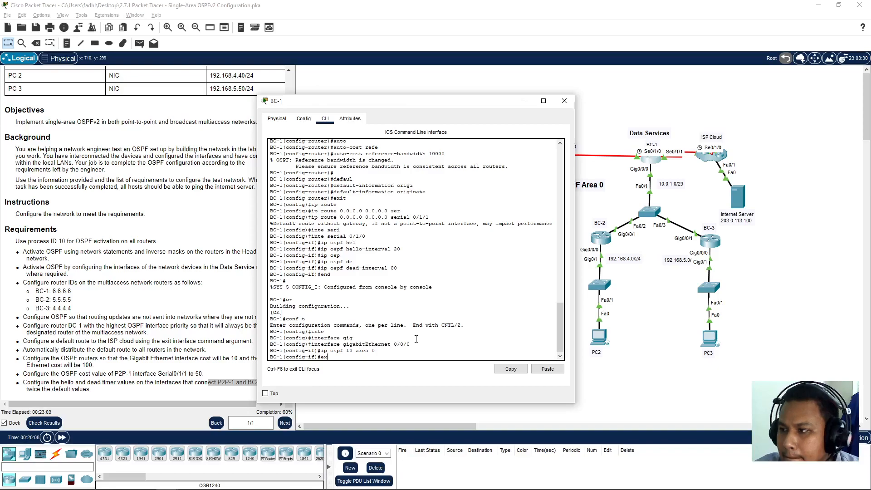
pyautogui.write('it')
pyautogui.press('Return')
pyautogui.write('end')
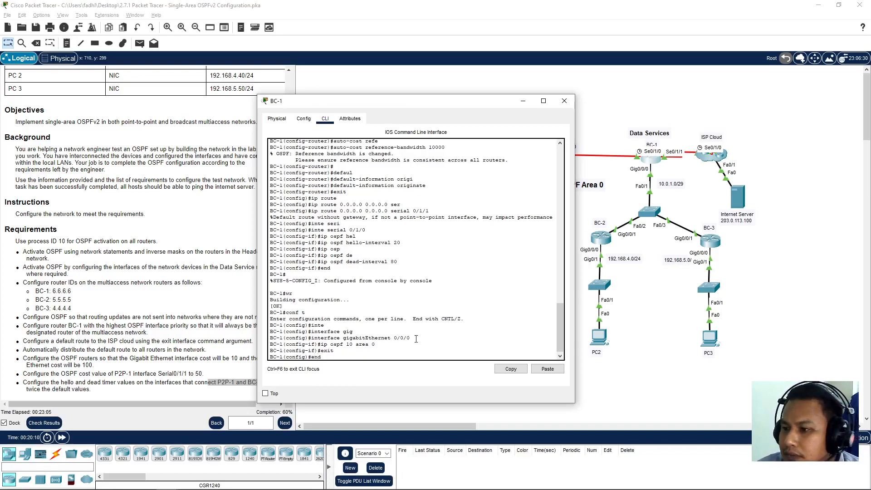
pyautogui.press('Return')
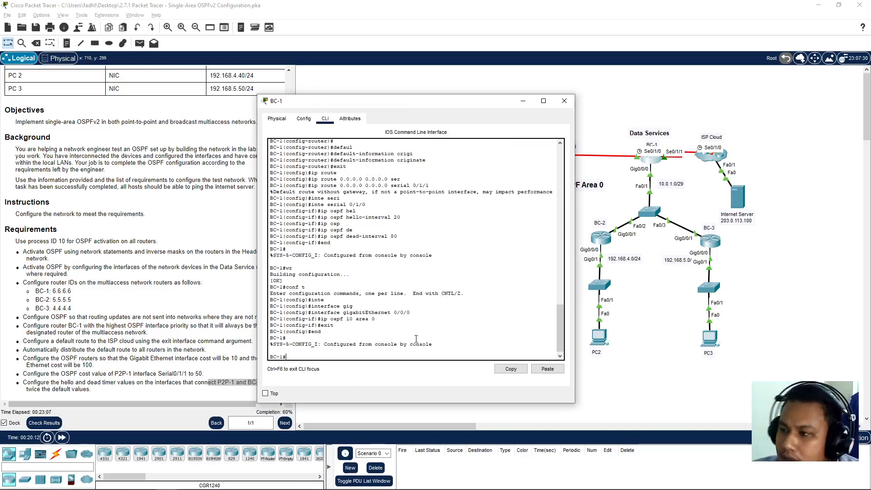
pyautogui.moveTo(403, 102); pyautogui.dragTo(490, 82)
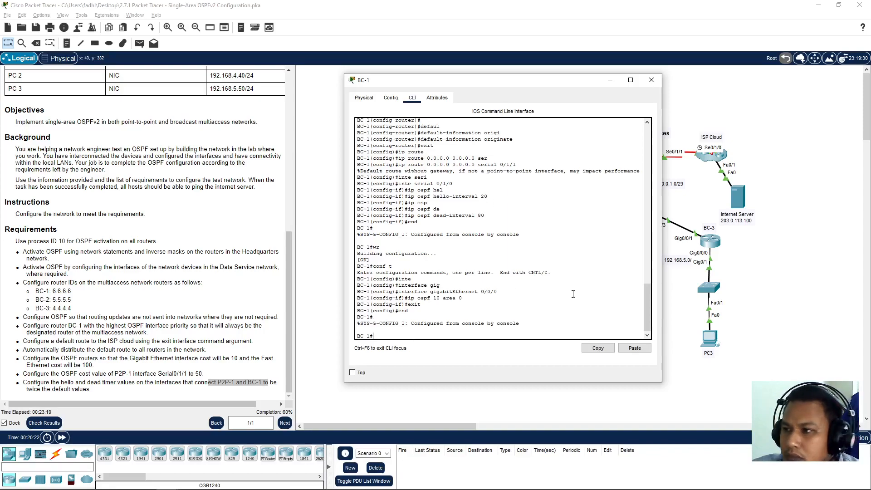
pyautogui.click(650, 89)
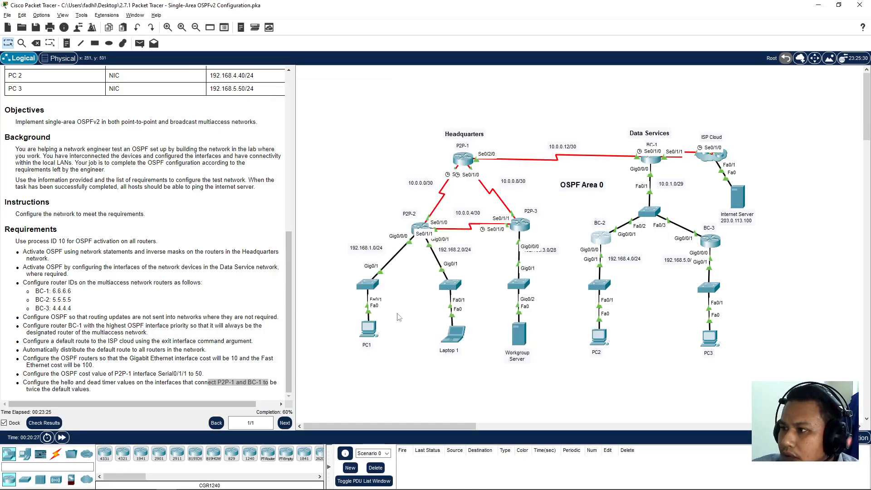
# Open router BC-2's command line, enter global configuration mode and start OSPF process 10
pyautogui.click(603, 240)
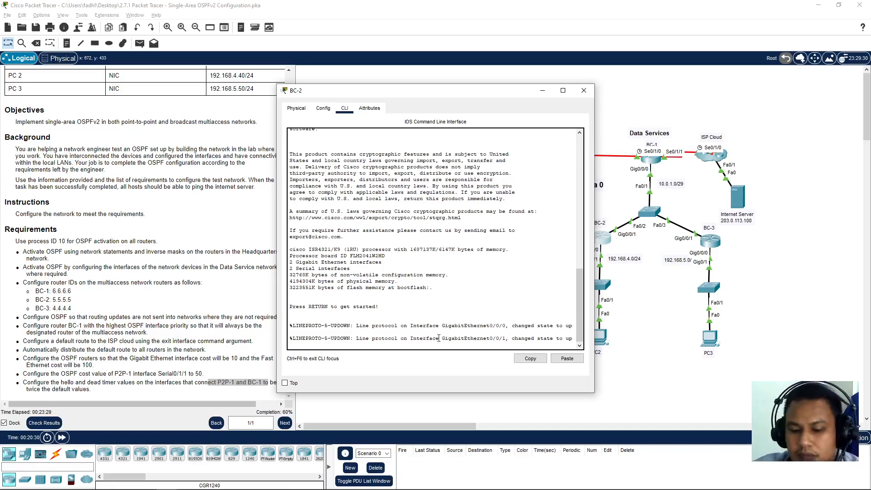
pyautogui.press('Return')
pyautogui.write('en')
pyautogui.press('Return')
pyautogui.write('conf t')
pyautogui.press('Return')
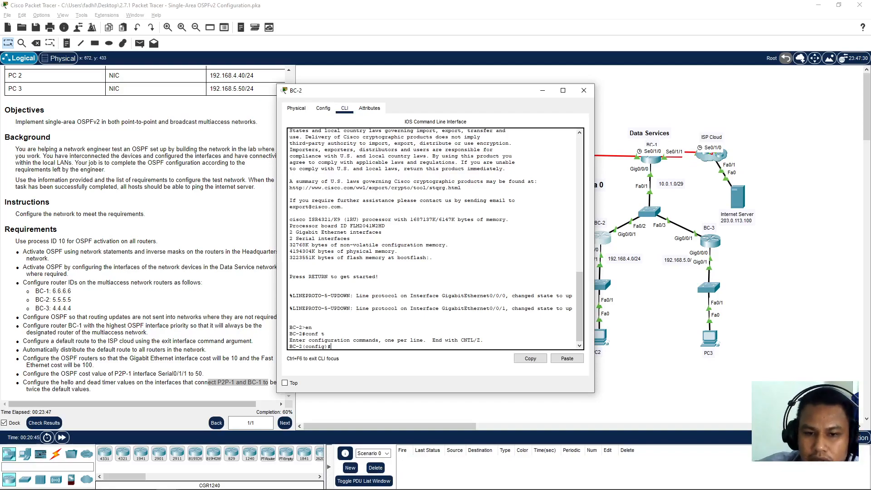
pyautogui.write('router ospf 10')
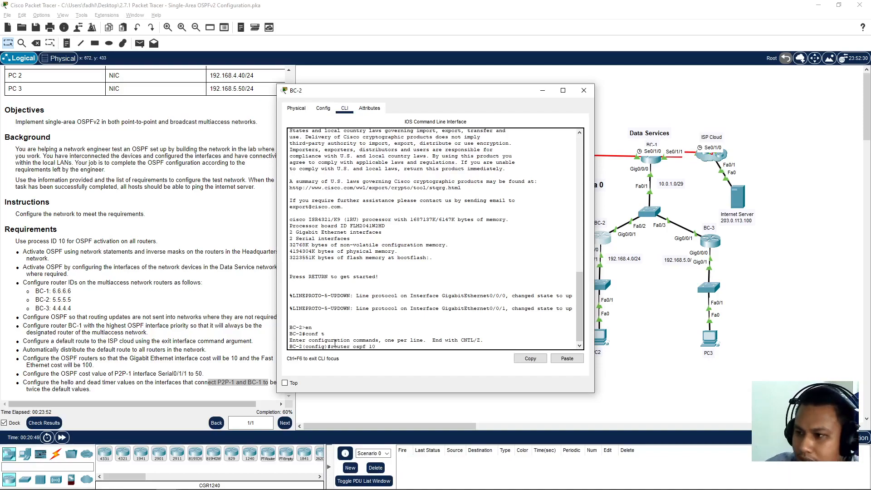
pyautogui.press('Return')
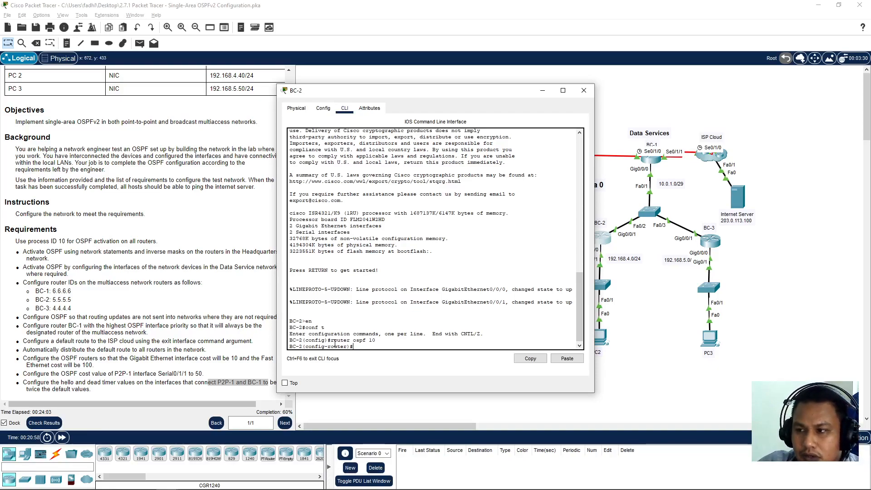
# Set BC-2's OSPF router ID to 5.5.5.5
pyautogui.write('route')
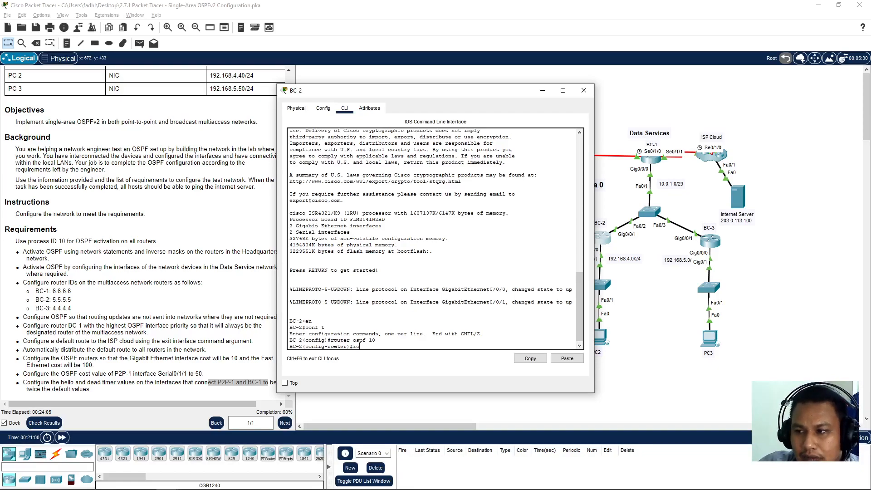
pyautogui.press('Tab')
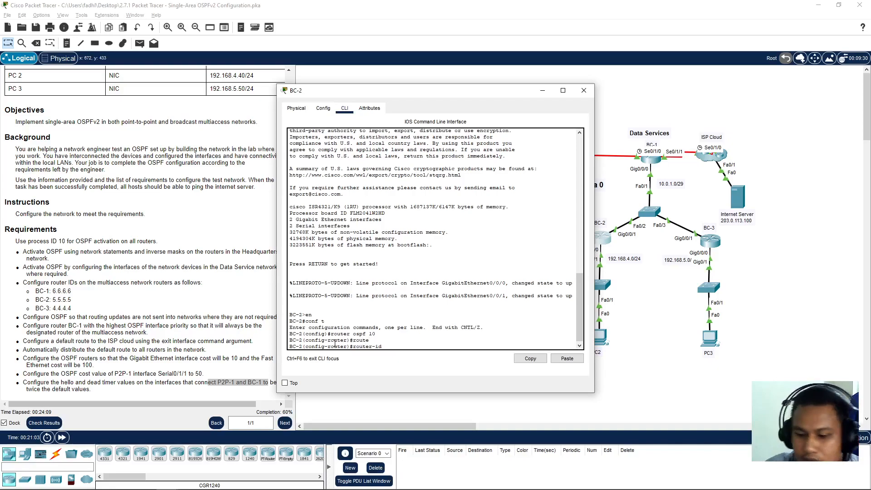
pyautogui.write('5.5.5.5')
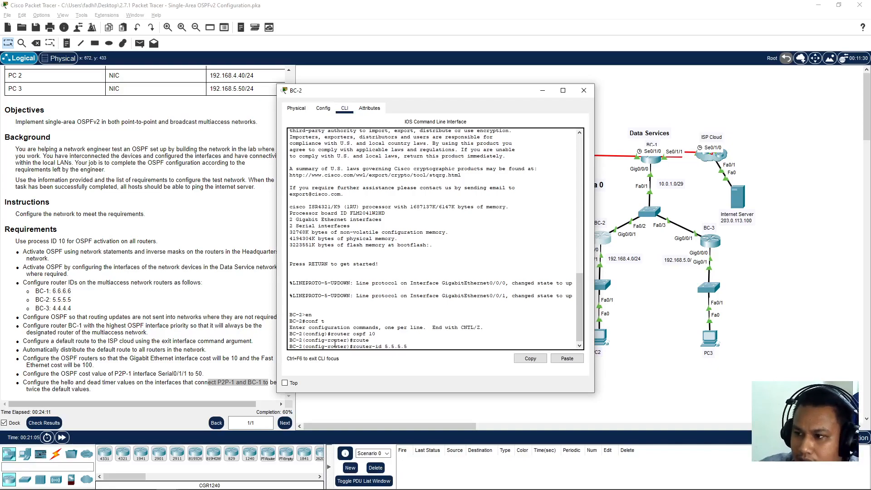
pyautogui.press('Return')
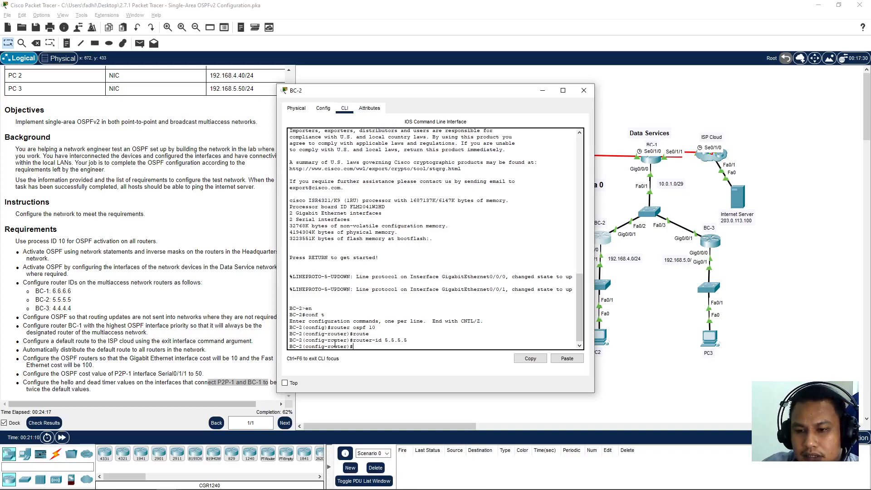
# Set BC-2's OSPF auto-cost reference-bandwidth to 10000
pyautogui.write('auto')
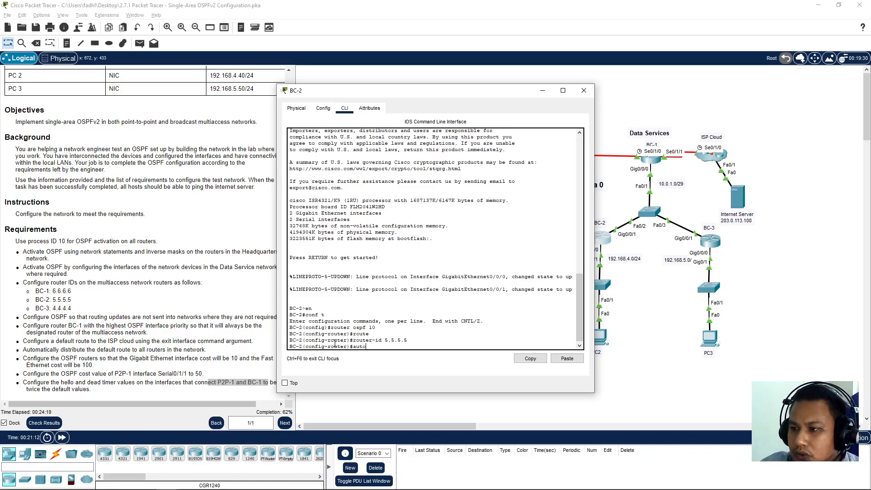
pyautogui.press('Tab')
pyautogui.write('ref')
pyautogui.press('Tab')
pyautogui.write('10000')
pyautogui.press('Return')
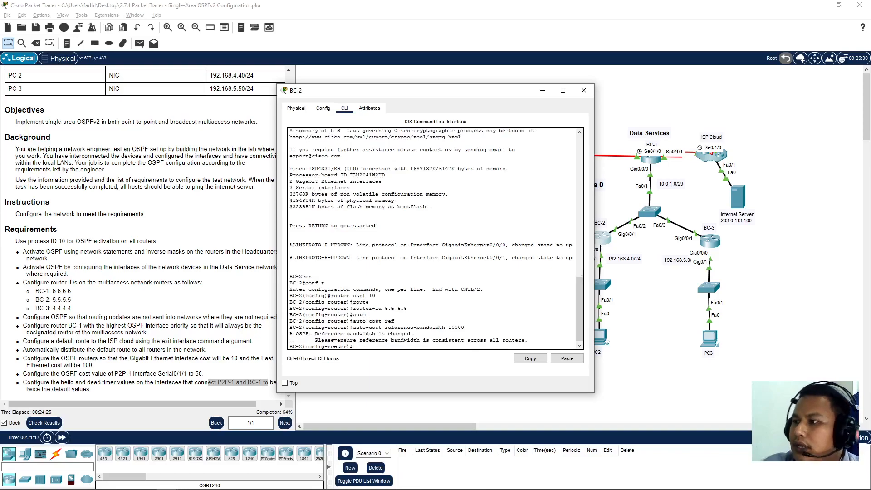
# Make gigabitEthernet 0/0/0 a passive interface in BC-2's OSPF process and exit router configuration
pyautogui.moveTo(359, 91); pyautogui.dragTo(243, 95)
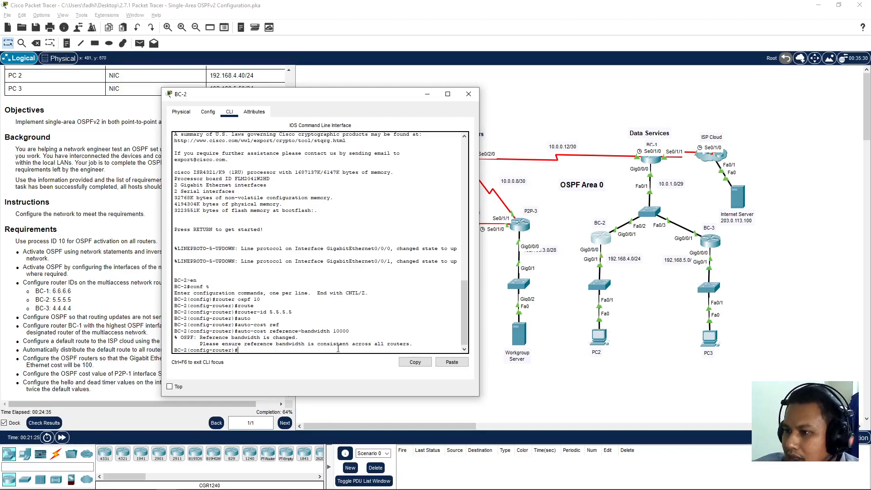
pyautogui.write('passi')
pyautogui.press('Tab')
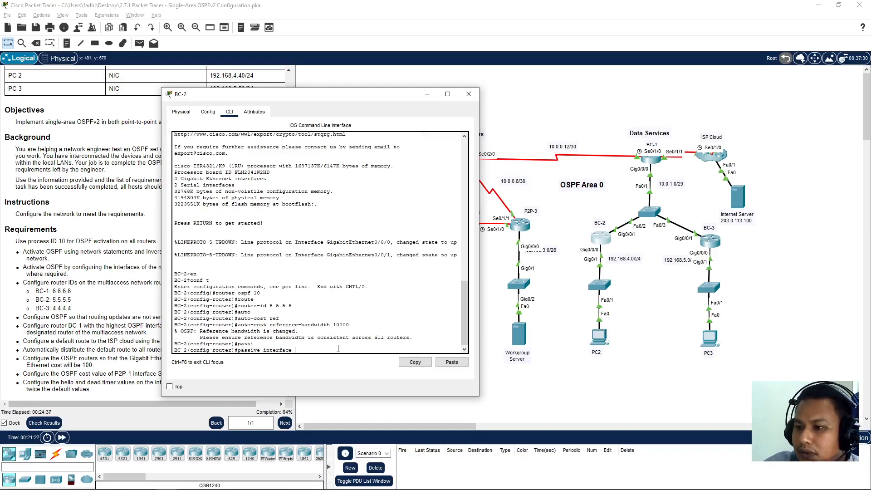
pyautogui.write('gig')
pyautogui.press('Tab')
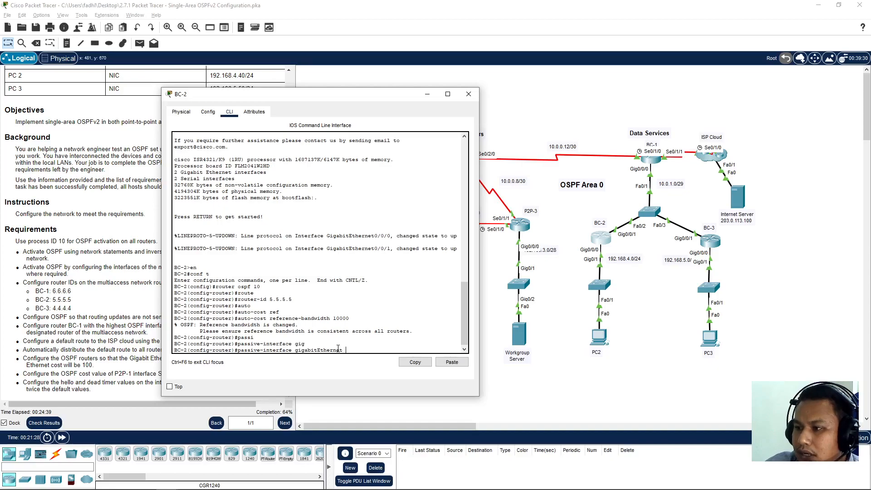
pyautogui.write('0/0/')
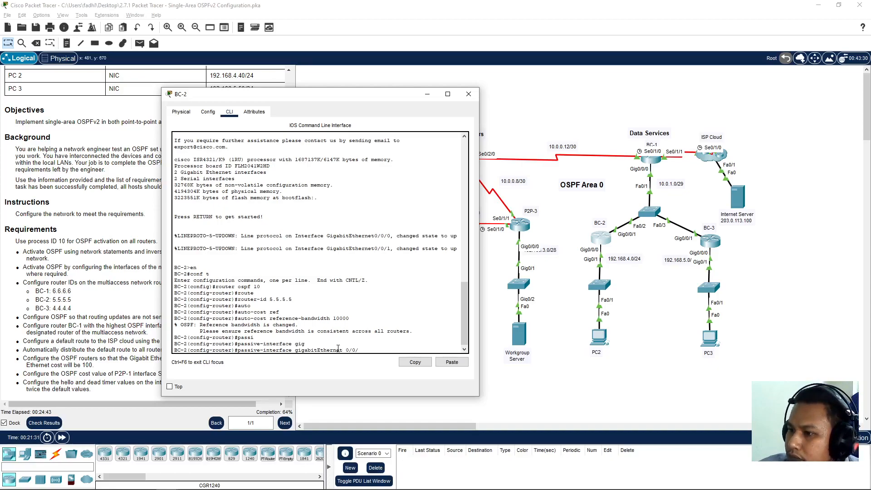
pyautogui.write('0')
pyautogui.press('Return')
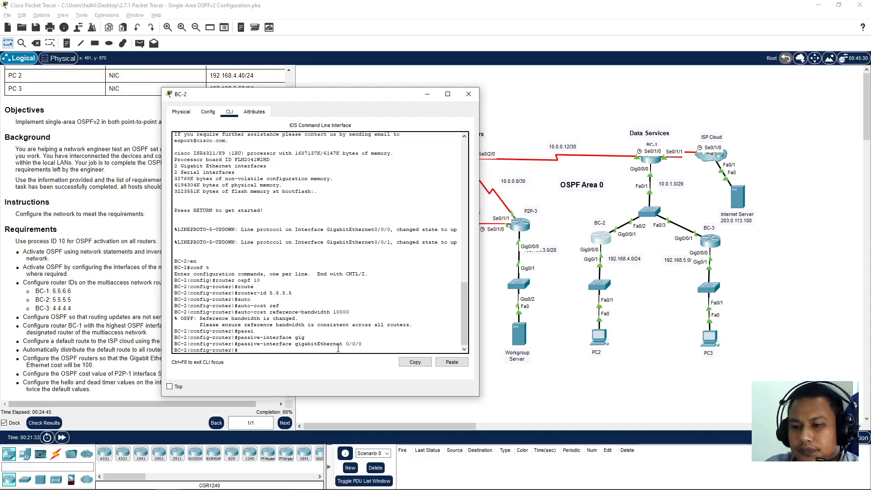
pyautogui.write('exit')
pyautogui.press('Return')
# Activate OSPF on BC-2's interface gigabitEthernet 0/0/0 with ip ospf 10 area 0, then exit interface configuration
pyautogui.write('inte')
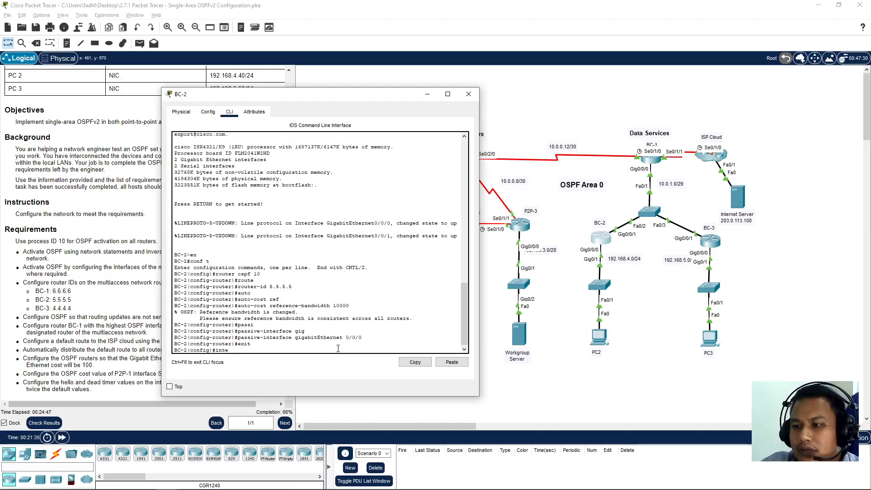
pyautogui.press('Tab')
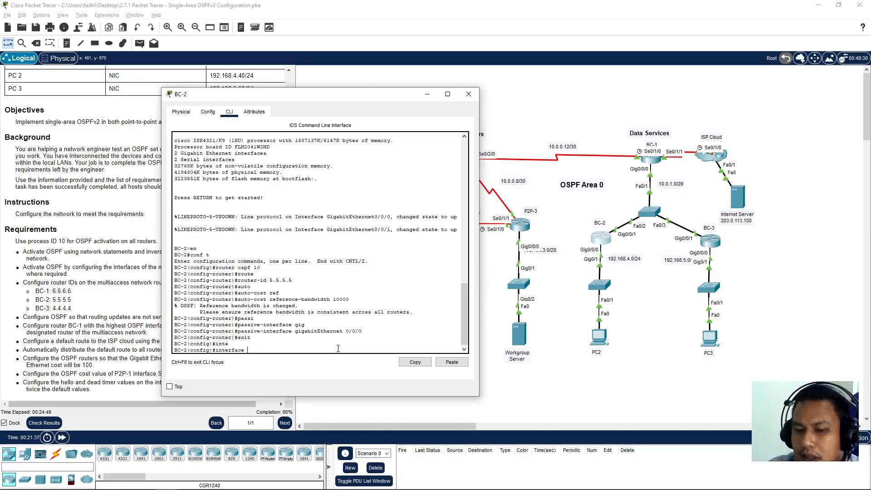
pyautogui.write('gig')
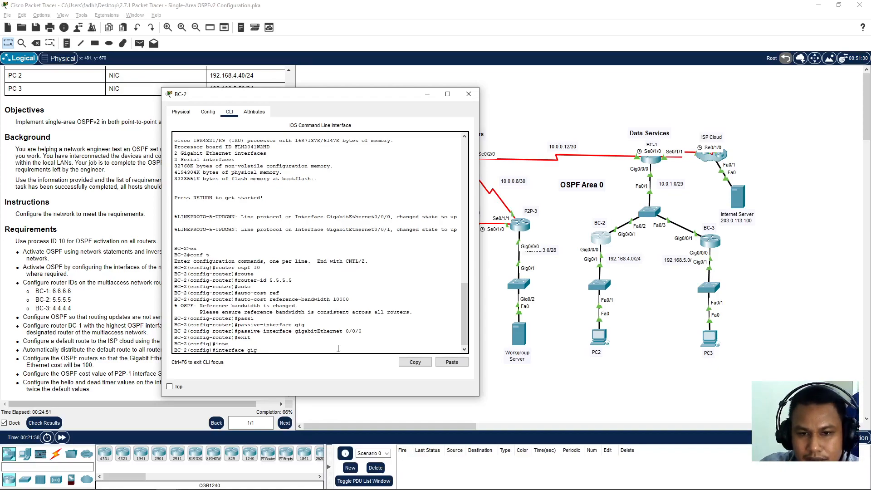
pyautogui.press('Tab')
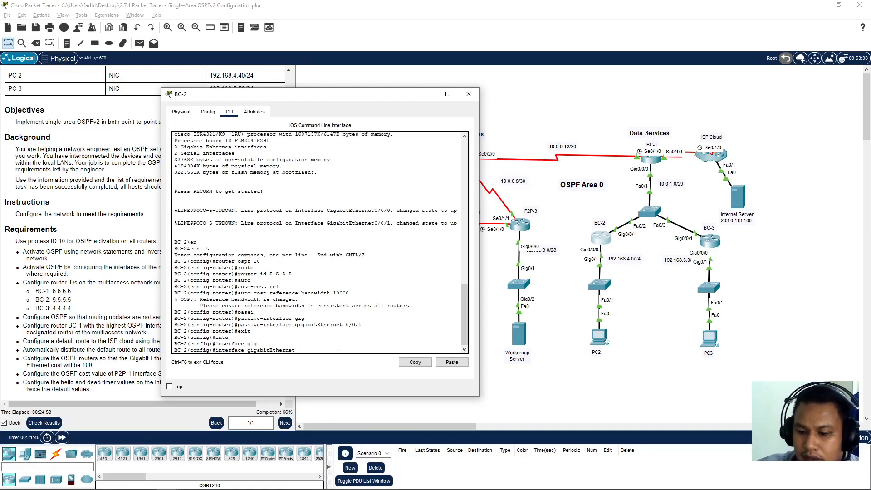
pyautogui.write('0/0/0')
pyautogui.press('Return')
pyautogui.write('ip')
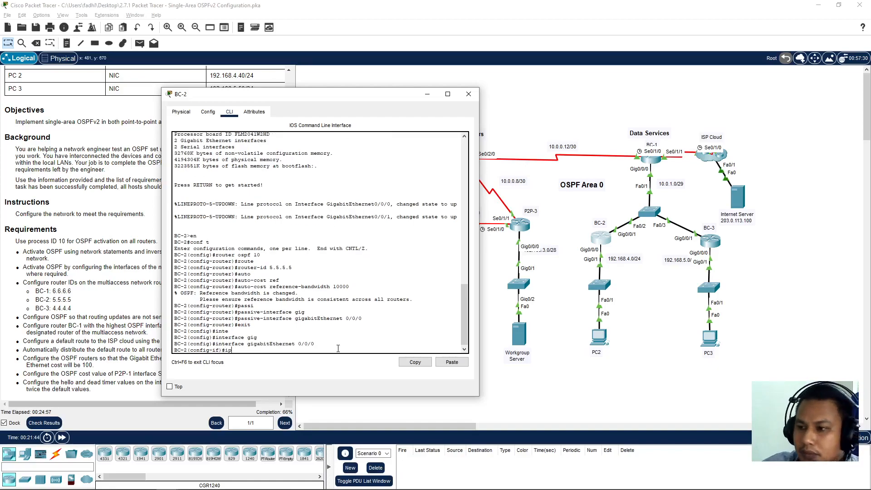
pyautogui.write(' ospf 10 area 0')
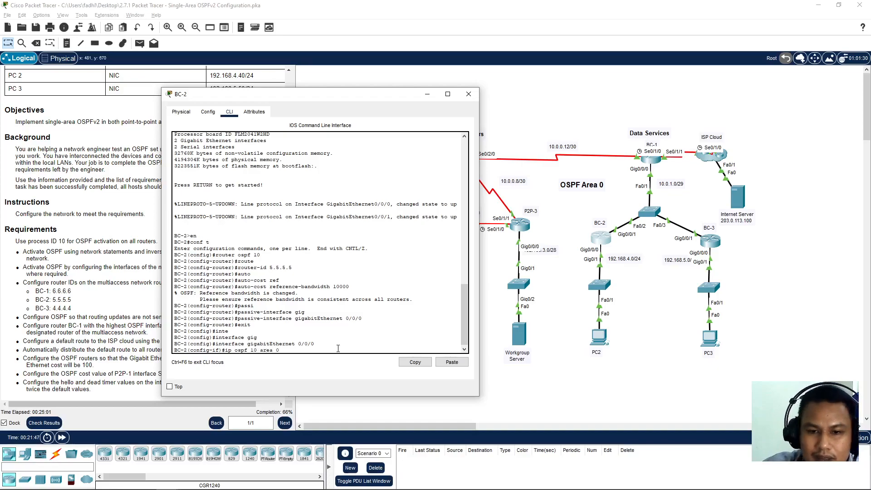
pyautogui.press('Return')
pyautogui.write('exit')
pyautogui.press('Return')
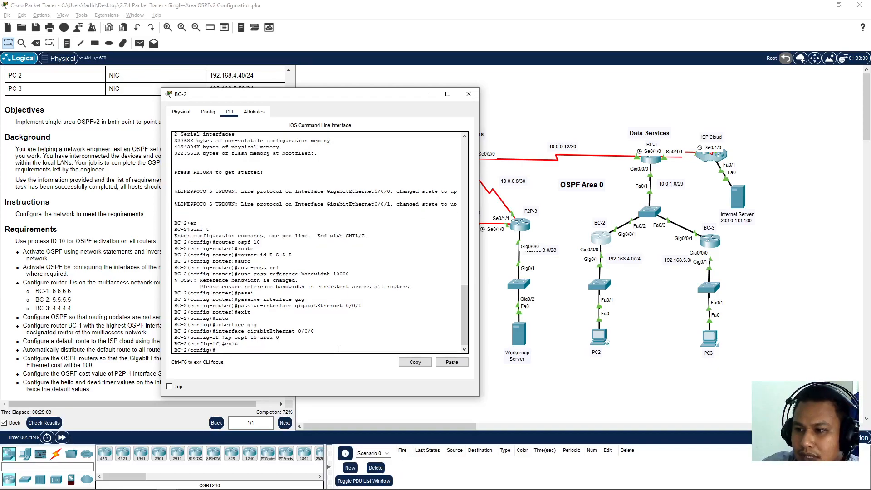
# Activate OSPF on BC-2's interface gigabitEthernet 0/0/1 with ip ospf 10 area 0
pyautogui.press('Up')
pyautogui.press('Up')
pyautogui.press('Up')
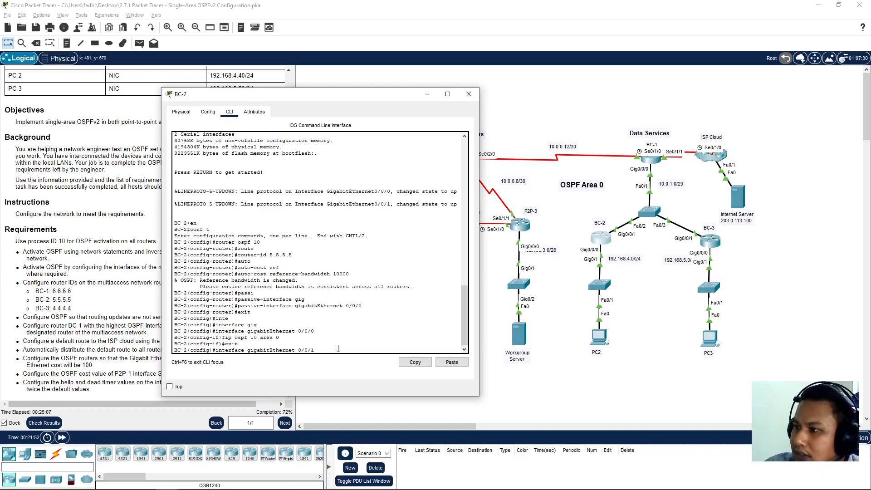
pyautogui.press('Return')
pyautogui.write('ip osp')
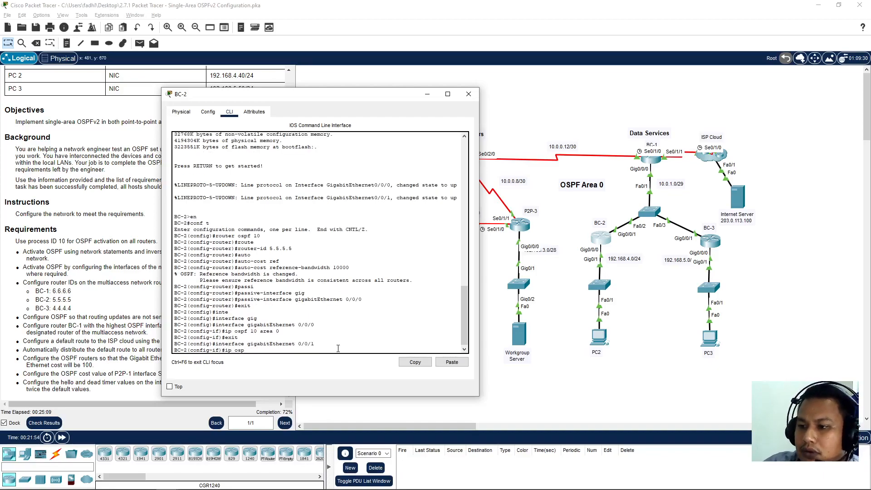
pyautogui.write('f 10 area ')
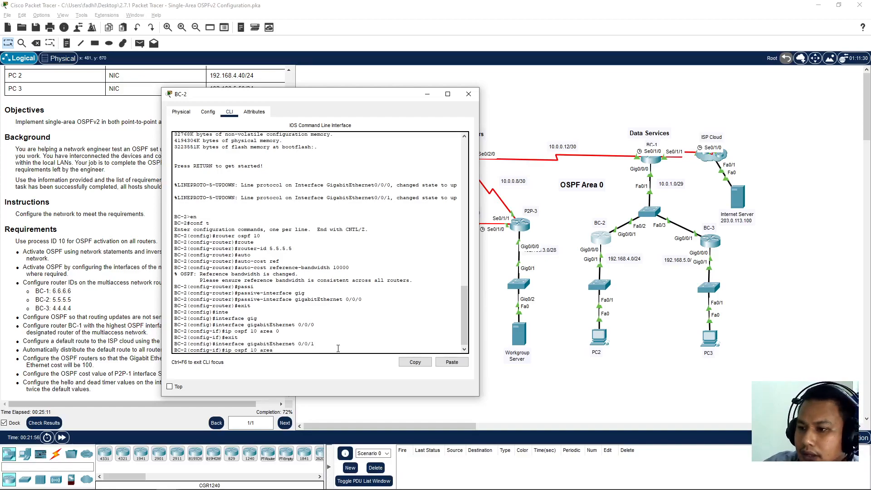
pyautogui.write('0')
pyautogui.press('Return')
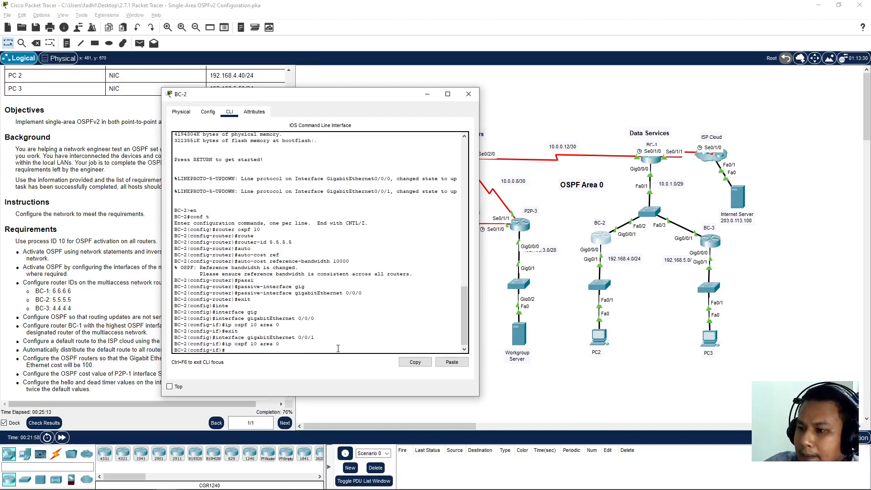
# Exit interface configuration, end configuration mode on BC-2 and close its window
pyautogui.write('exit')
pyautogui.press('Return')
pyautogui.write('end')
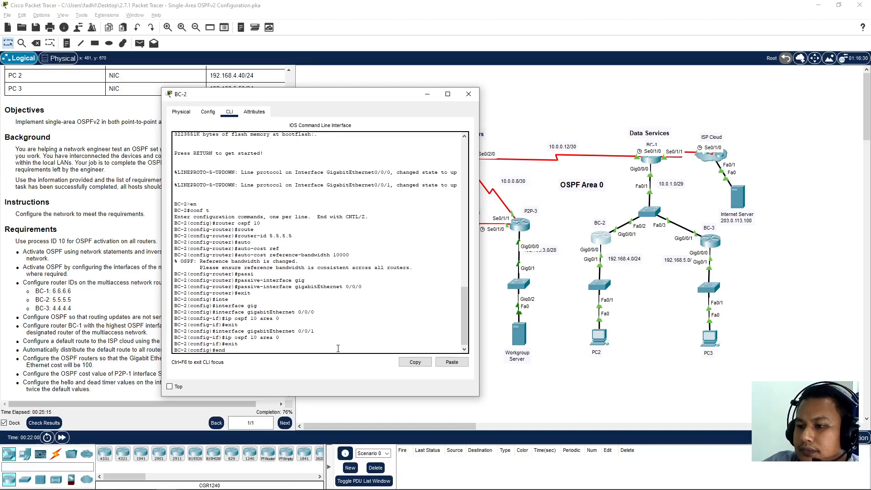
pyautogui.press('Return')
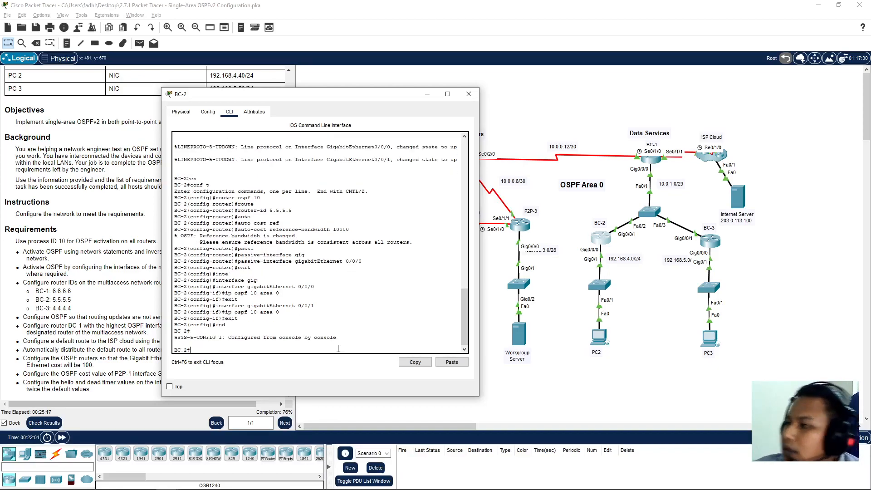
pyautogui.click(469, 94)
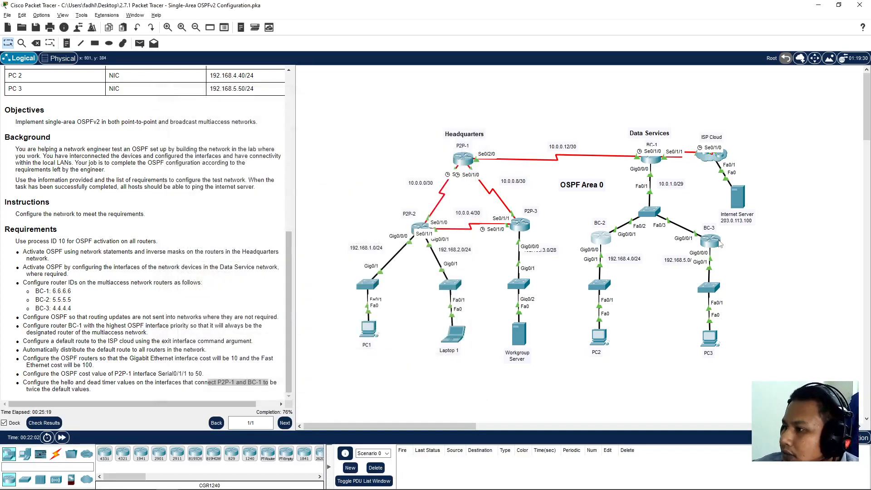
# Open router BC-3's command line, enter global configuration mode and start OSPF process 10
pyautogui.click(719, 242)
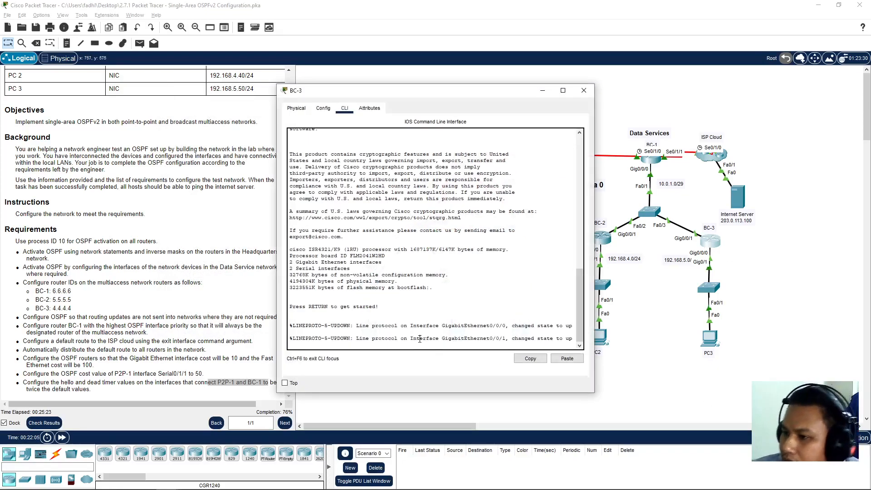
pyautogui.press('Return')
pyautogui.write('en')
pyautogui.press('Return')
pyautogui.write('conf t')
pyautogui.press('Return')
pyautogui.write('router ospf 1')
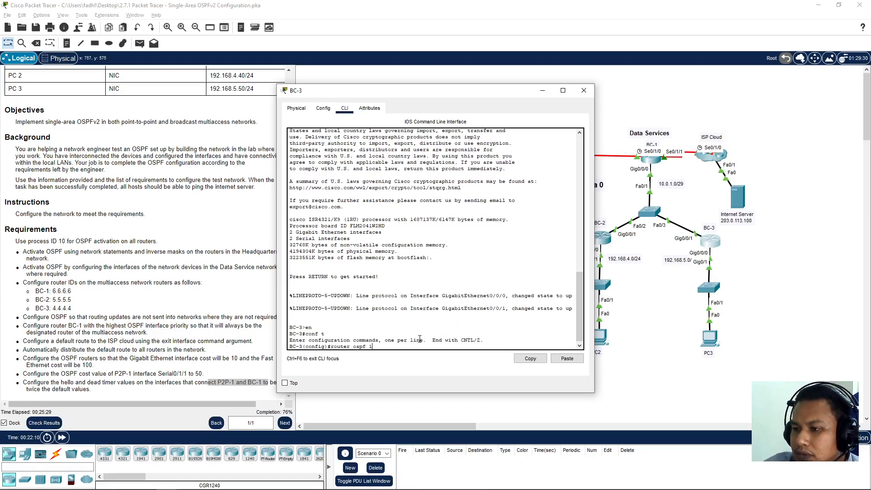
pyautogui.write('0')
pyautogui.press('Return')
# Set BC-3's OSPF router ID to 4.4.4.4
pyautogui.write('route')
pyautogui.press('Tab')
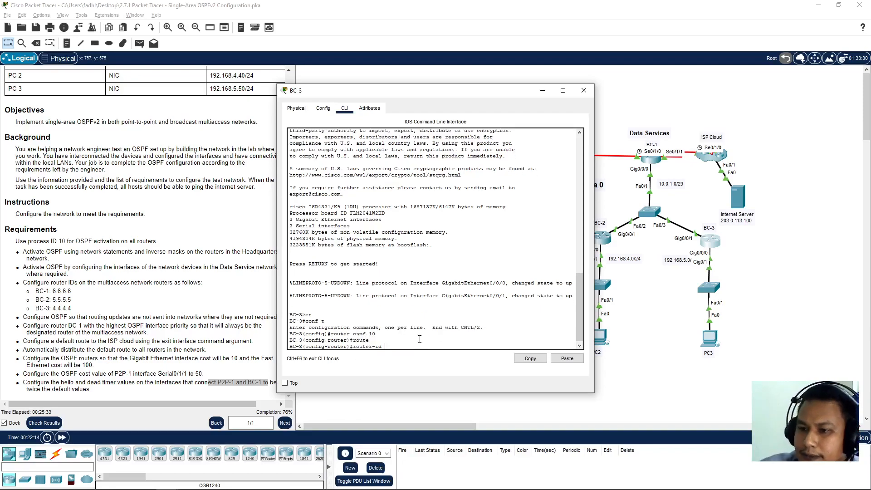
pyautogui.write('4.4.4.4')
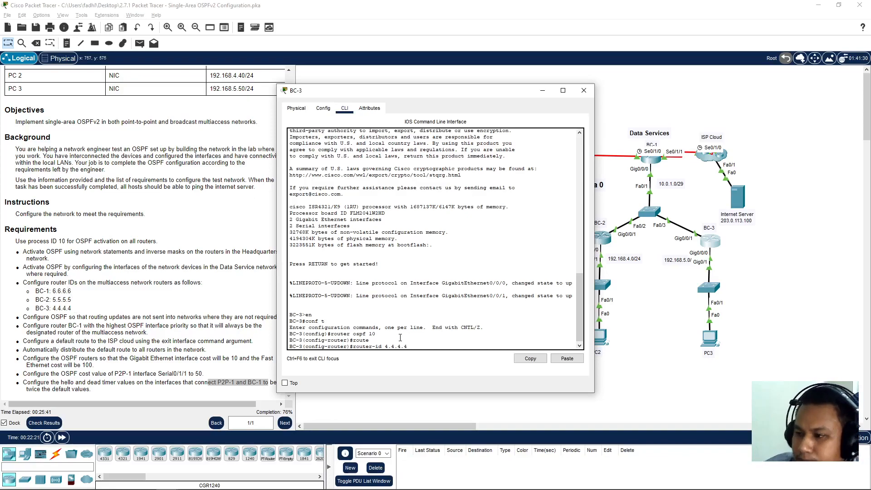
pyautogui.press('Return')
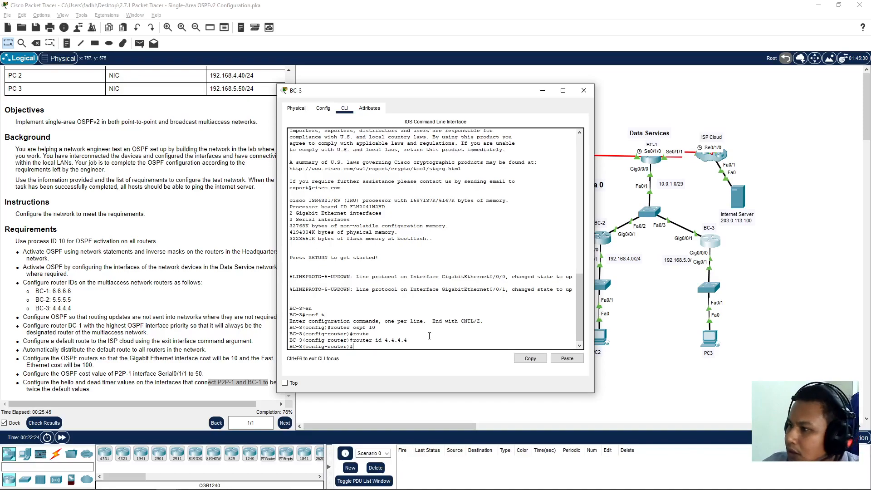
# Make gigabitEthernet 0/0/0 a passive interface in BC-3's OSPF process
pyautogui.write('passi')
pyautogui.press('Tab')
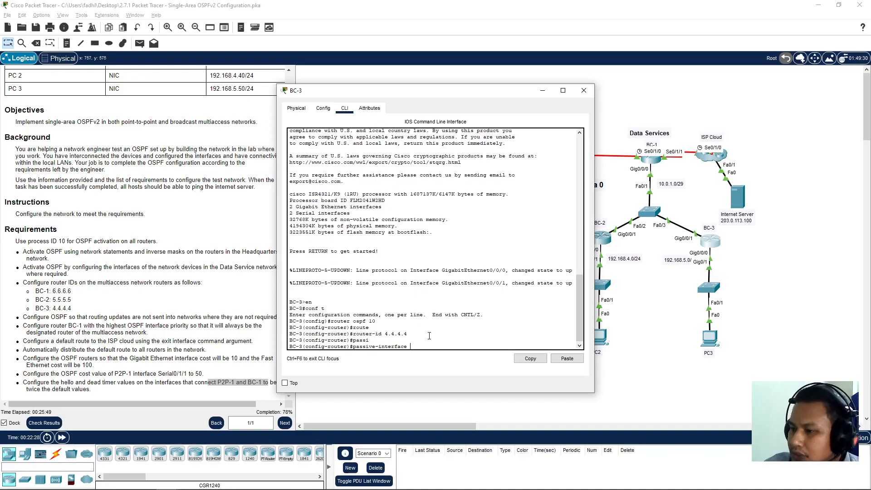
pyautogui.press('Tab')
pyautogui.write('0/0/')
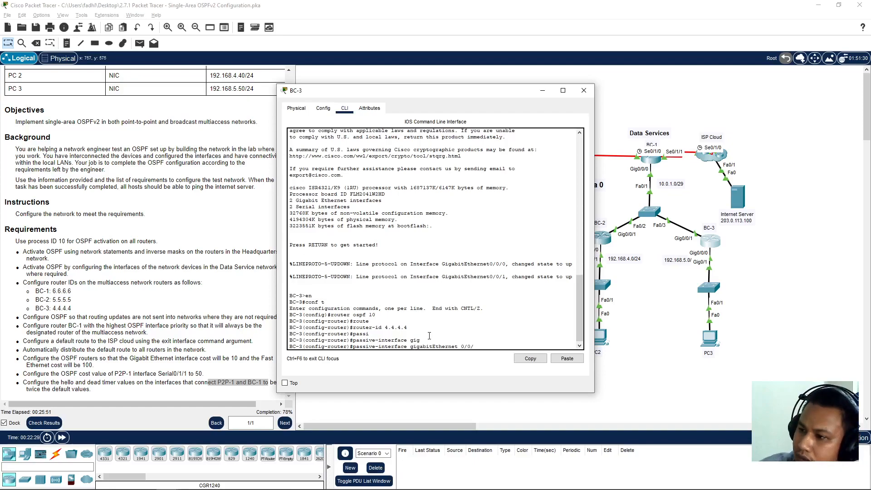
pyautogui.write('0')
pyautogui.press('Return')
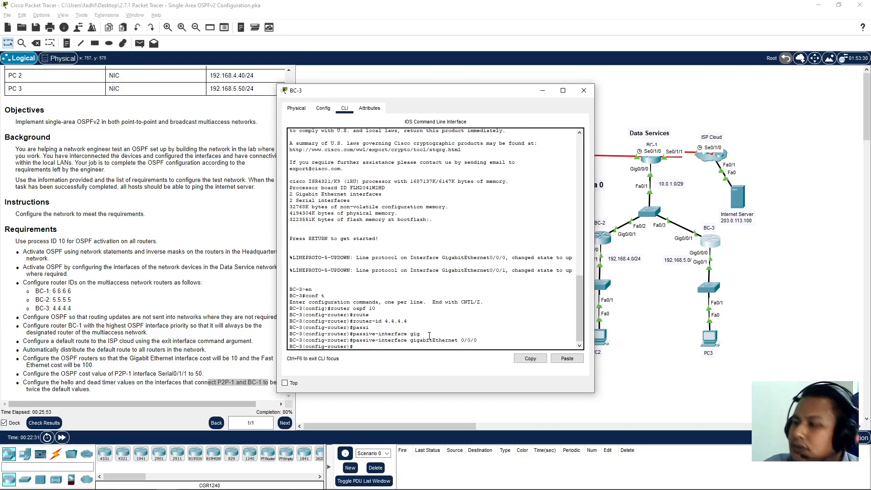
# Set BC-3's OSPF auto-cost reference bandwidth to 10000 and leave the OSPF router configuration
pyautogui.write('auto')
pyautogui.press('Tab')
pyautogui.write('ref')
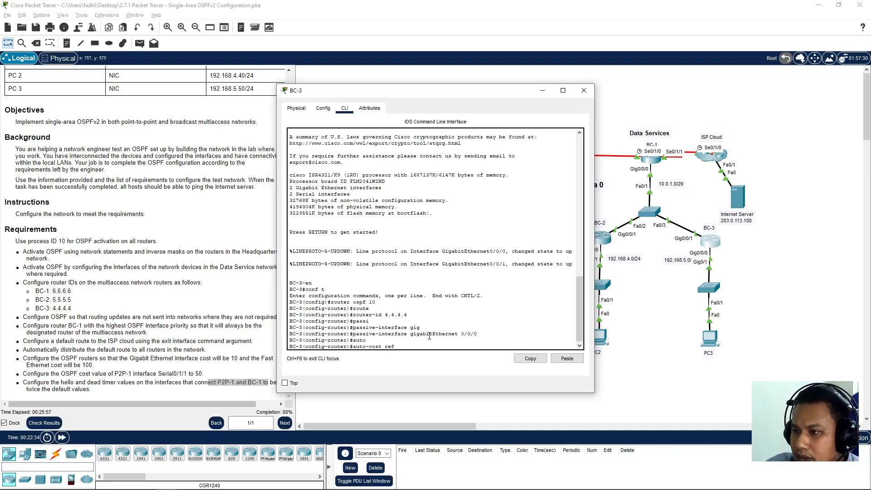
pyautogui.press('Tab')
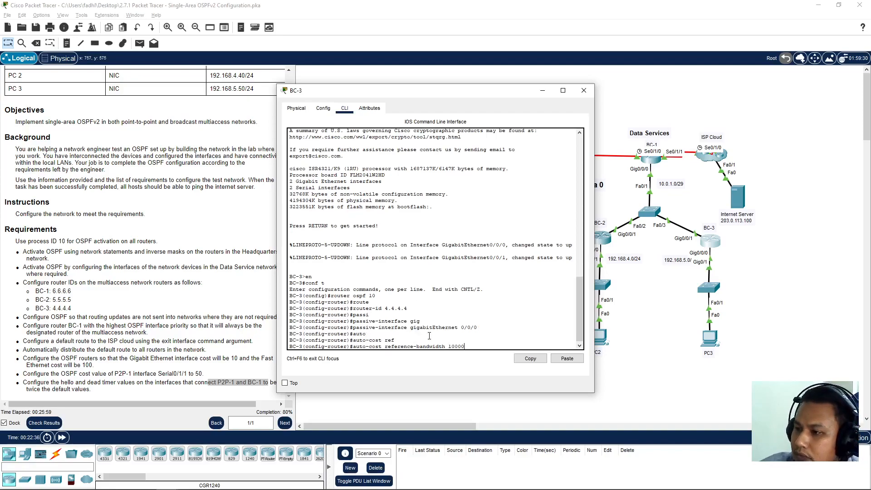
pyautogui.write('10000')
pyautogui.press('Return')
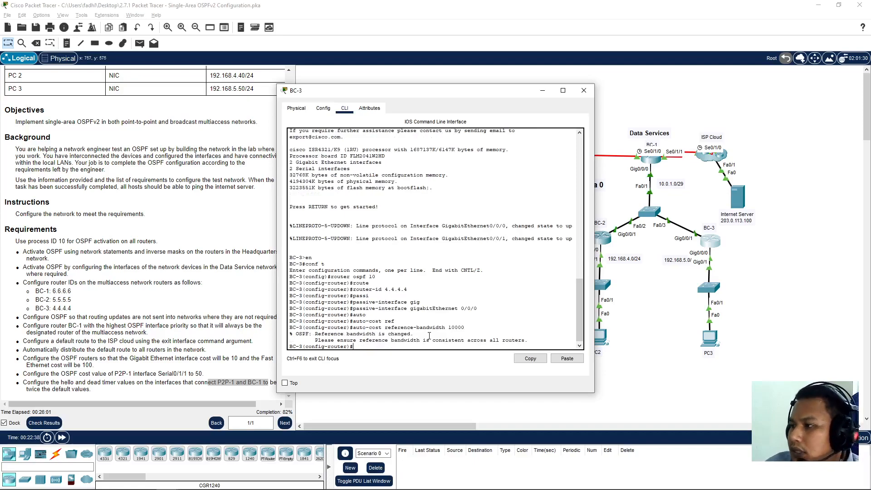
pyautogui.write('exit')
pyautogui.press('Return')
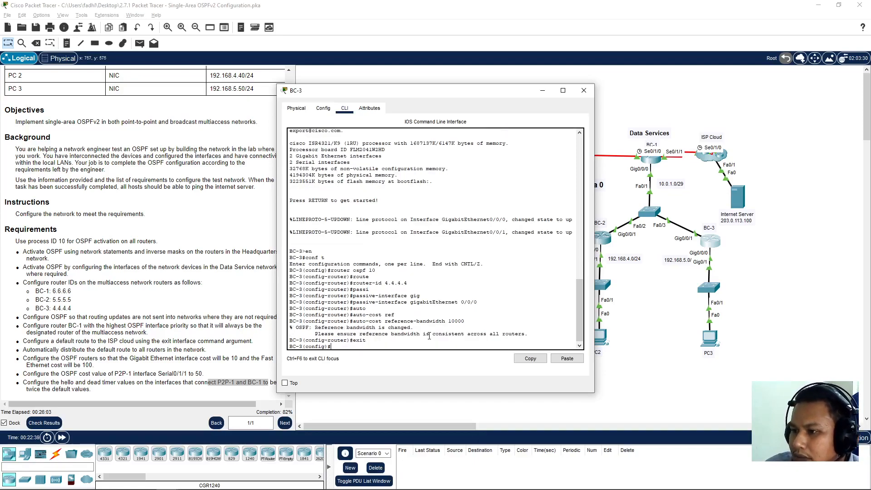
# Enable OSPF process 10 in area 0 on BC-3's gigabitEthernet 0/0/0 and exit the interface configuration
pyautogui.write('inte gig')
pyautogui.press('Tab')
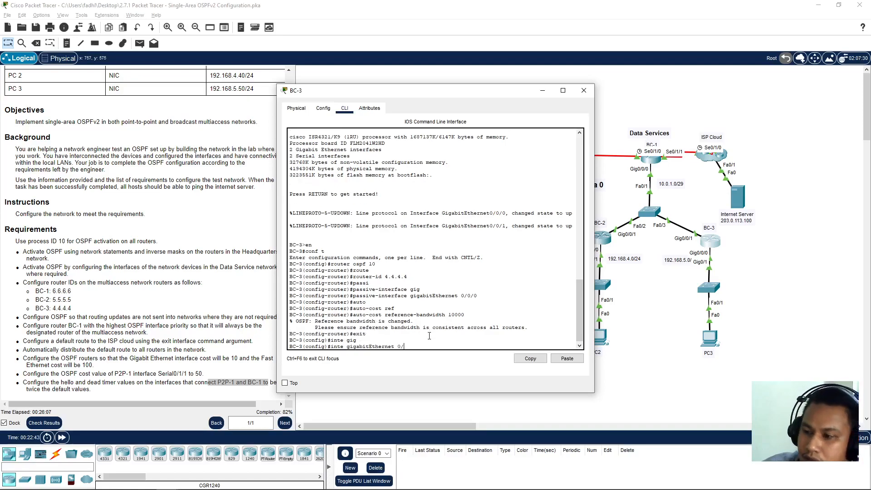
pyautogui.press('Return')
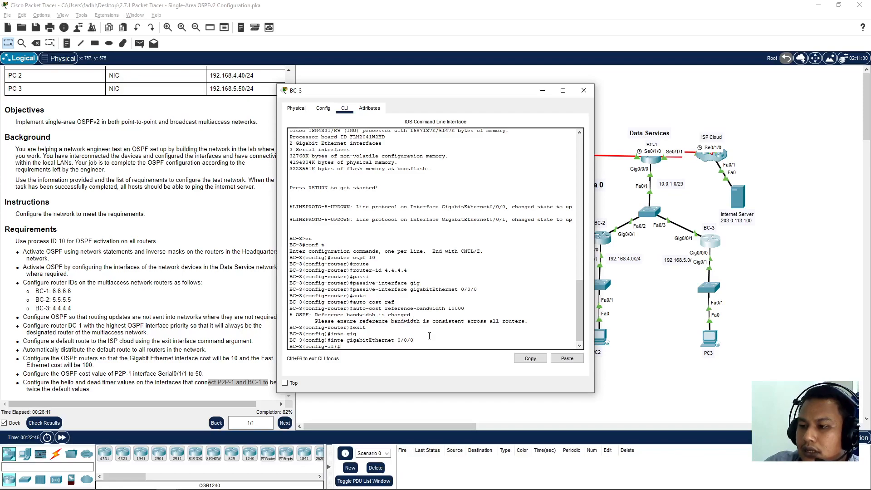
pyautogui.write('ip ospf 10 area 0')
pyautogui.press('Return')
pyautogui.write('e')
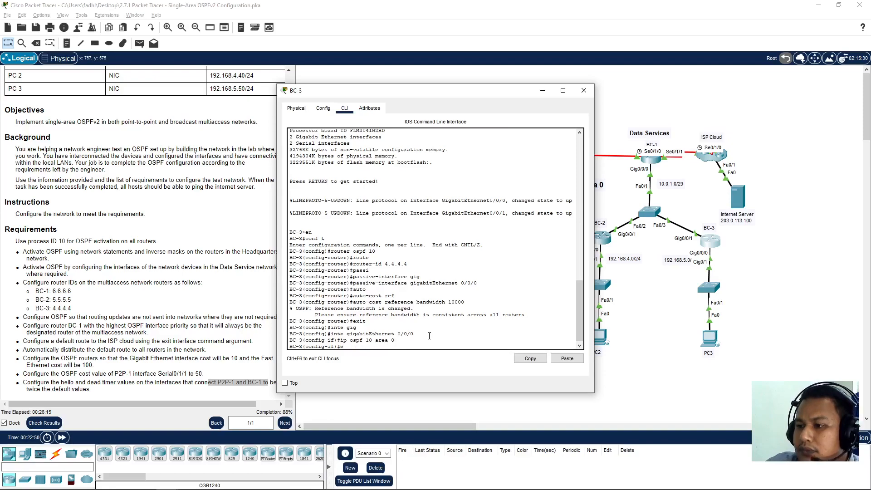
pyautogui.write('xit')
pyautogui.press('Return')
# Enable OSPF process 10 in area 0 on BC-3's gigabitEthernet 0/0/1 and exit the interface configuration
pyautogui.write('ip ospf 10 area 0')
pyautogui.press('Up')
pyautogui.press('Up')
pyautogui.press('Up')
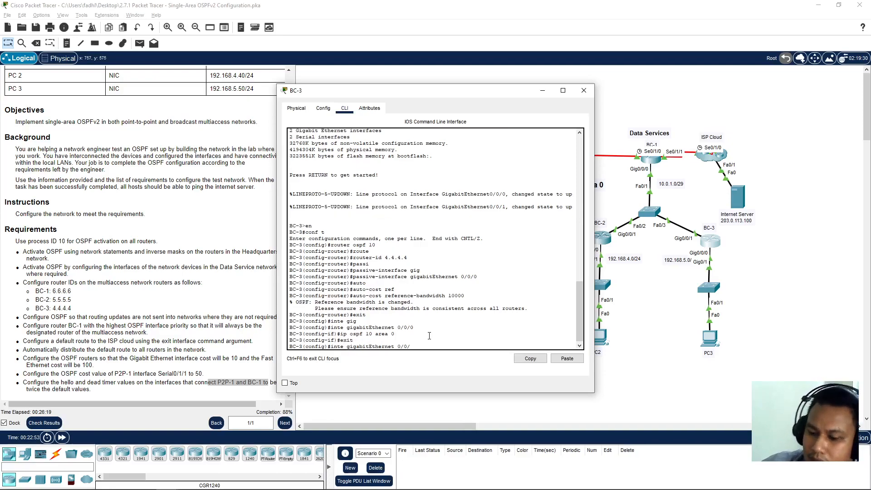
pyautogui.write('1')
pyautogui.press('Return')
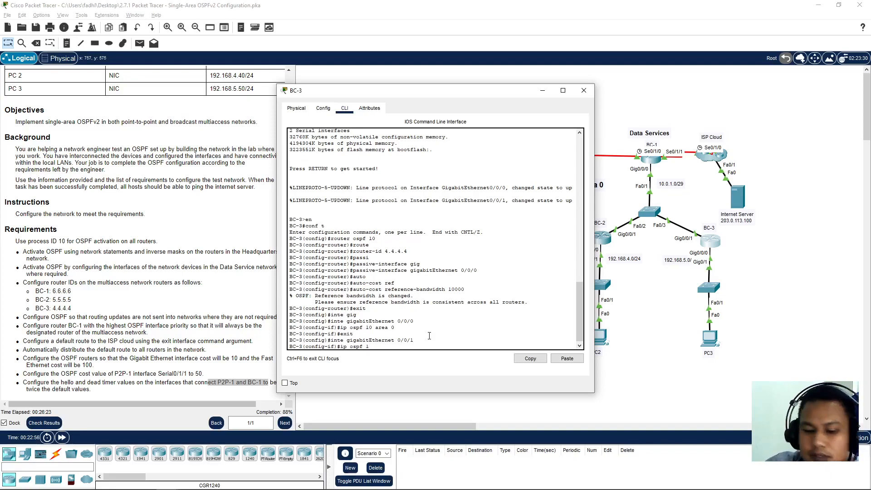
pyautogui.press('Return')
pyautogui.write('exit')
pyautogui.press('Return')
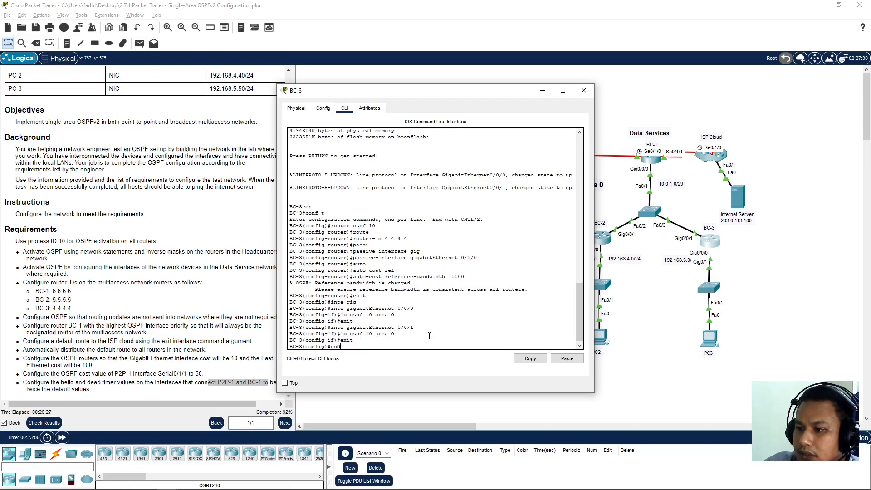
# End configuration mode on BC-3 and close its window
pyautogui.write('end')
pyautogui.press('Return')
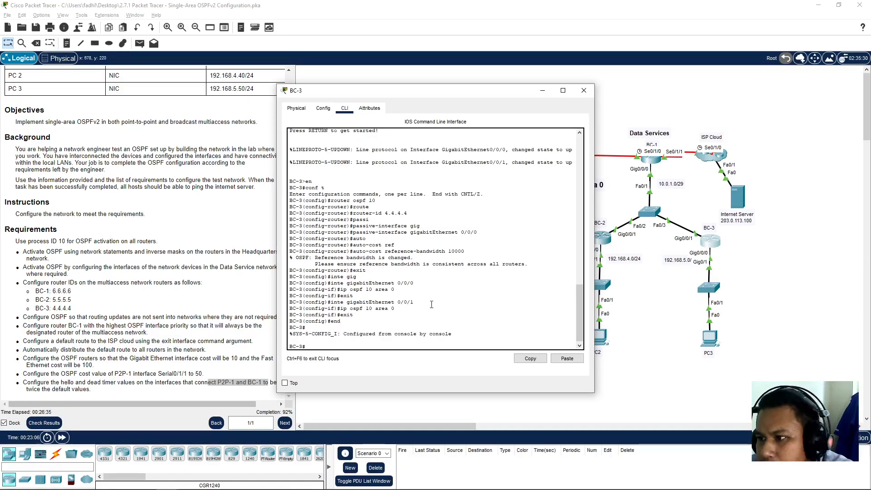
pyautogui.click(584, 91)
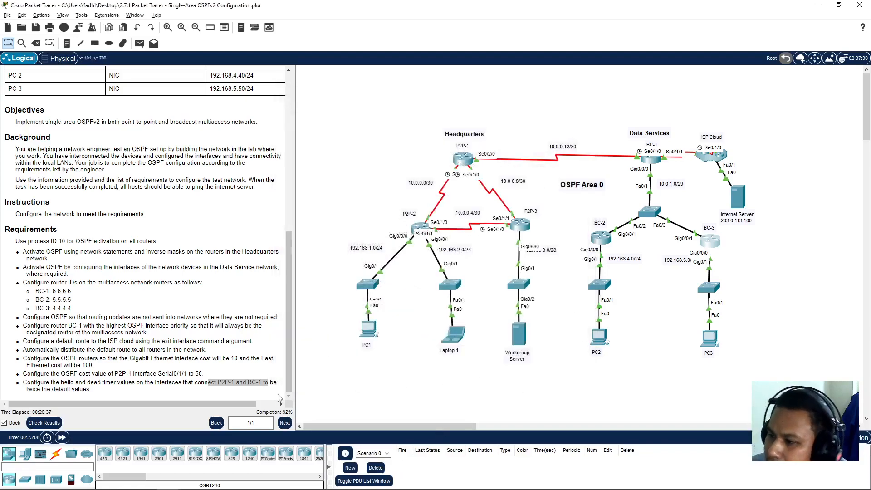
# Fast-forward the simulation time and test connectivity with a simple PDU from PC1 to PC2
pyautogui.click(63, 438)
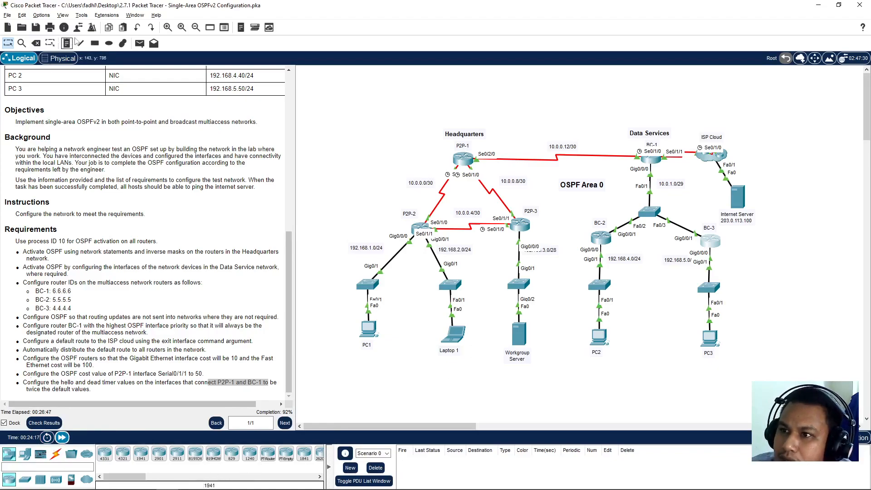
pyautogui.click(140, 43)
pyautogui.click(369, 329)
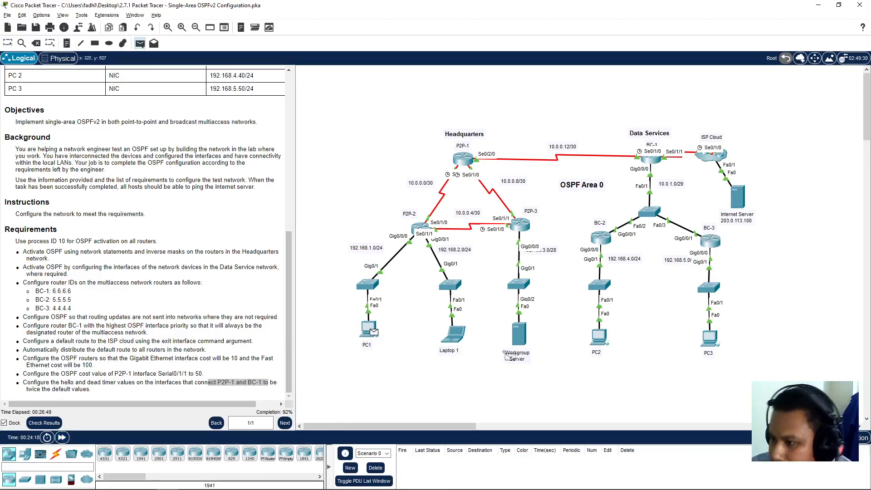
pyautogui.click(608, 342)
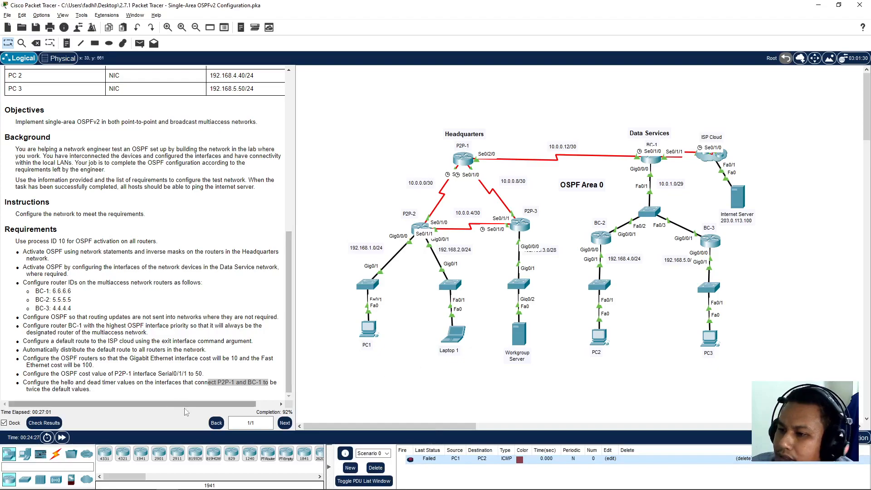
# Test connectivity with a simple PDU from PC1 to Laptop 1 and delete the scenario's PDUs
pyautogui.click(139, 43)
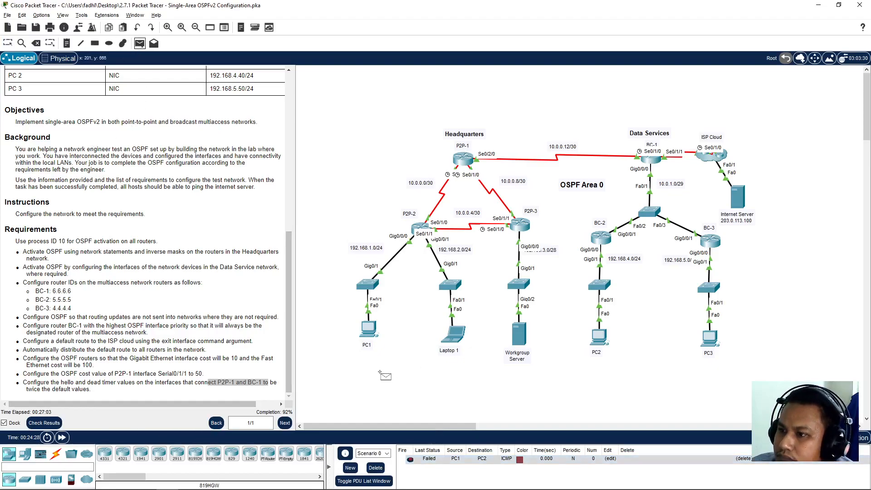
pyautogui.click(369, 329)
pyautogui.click(453, 337)
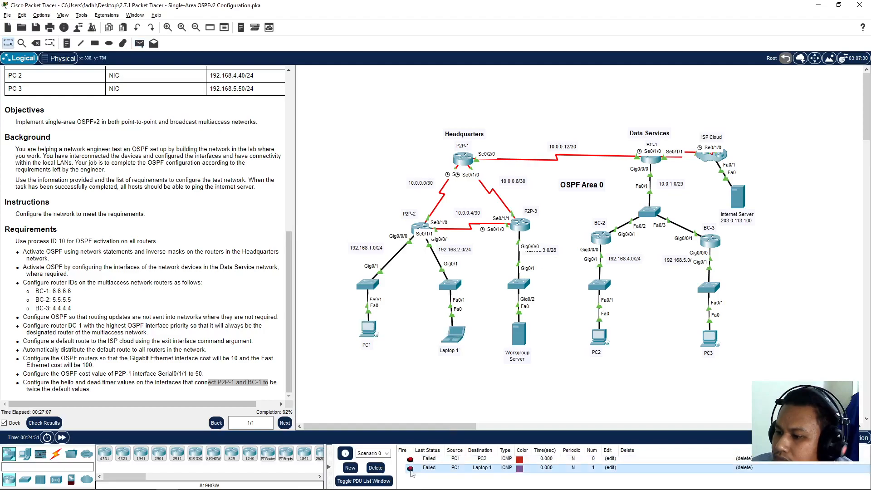
pyautogui.click(375, 468)
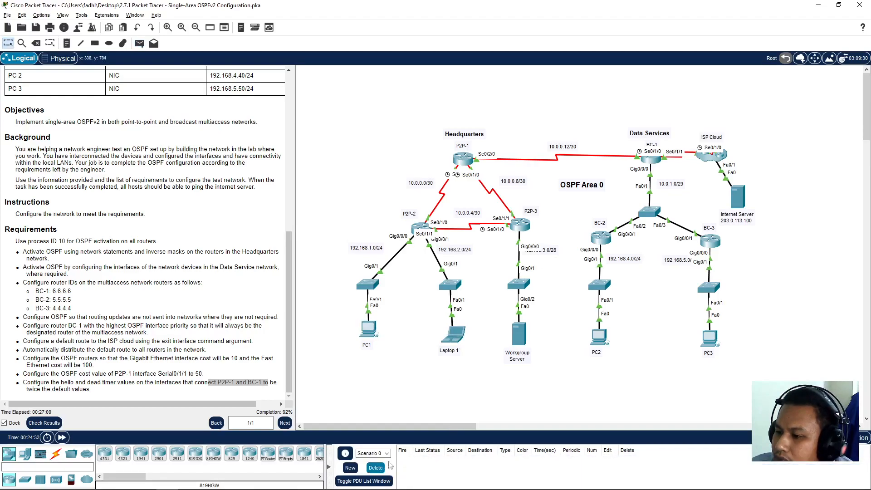
pyautogui.moveTo(601, 120); pyautogui.dragTo(662, 177)
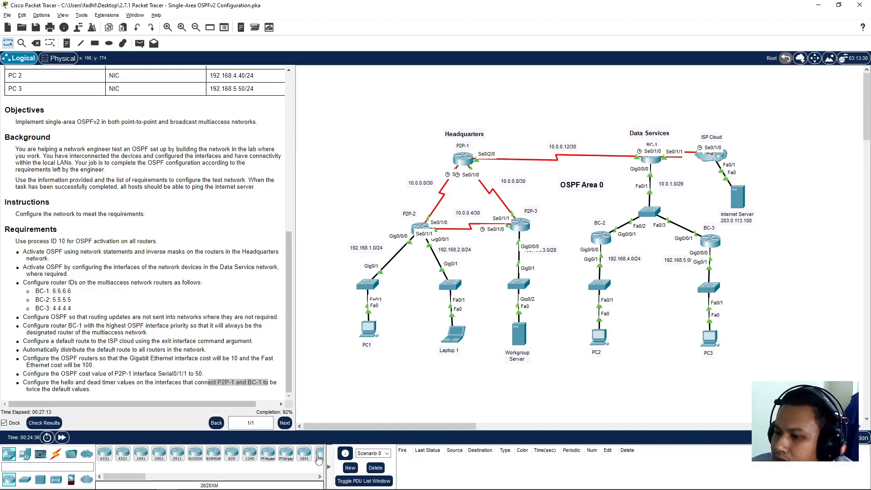
# Test connectivity with a simple PDU from PC1 to router BC-1, fire it again and delete the scenario's PDU
pyautogui.click(140, 43)
pyautogui.click(369, 328)
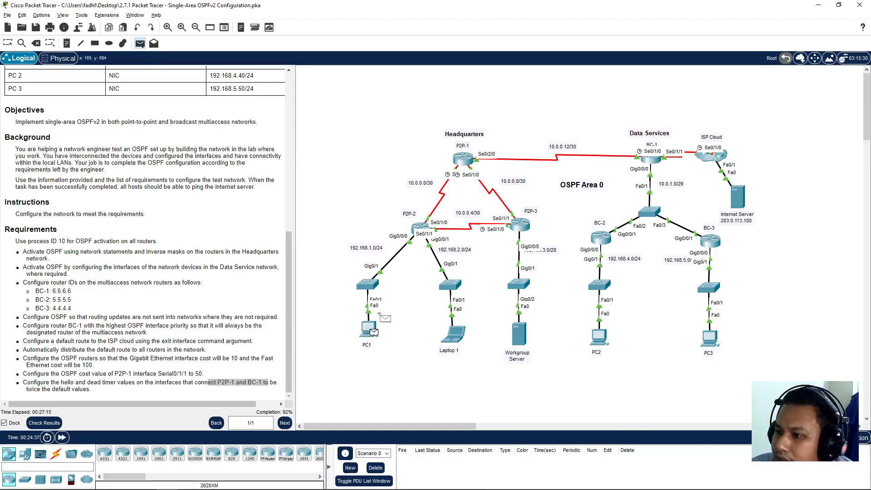
pyautogui.click(646, 155)
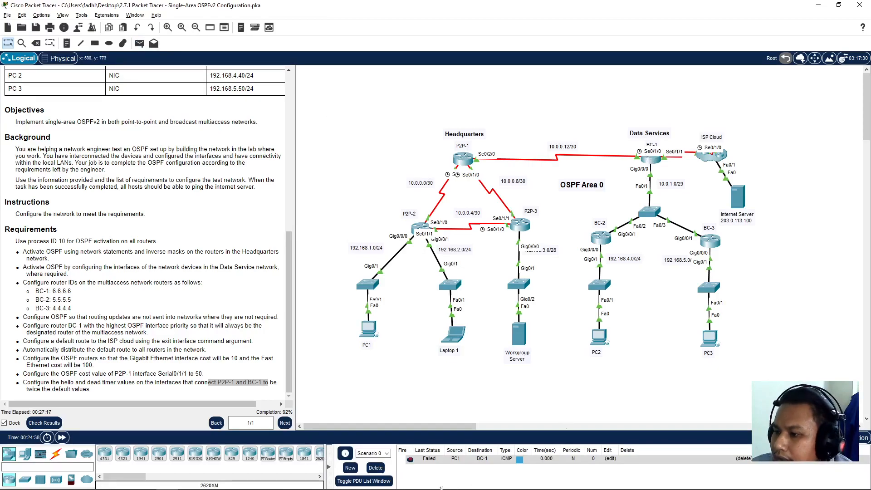
pyautogui.click(412, 463)
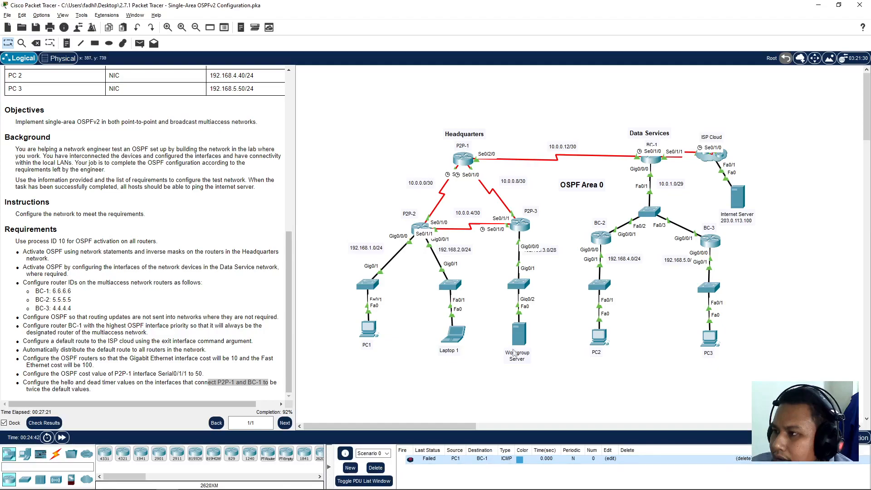
pyautogui.click(376, 468)
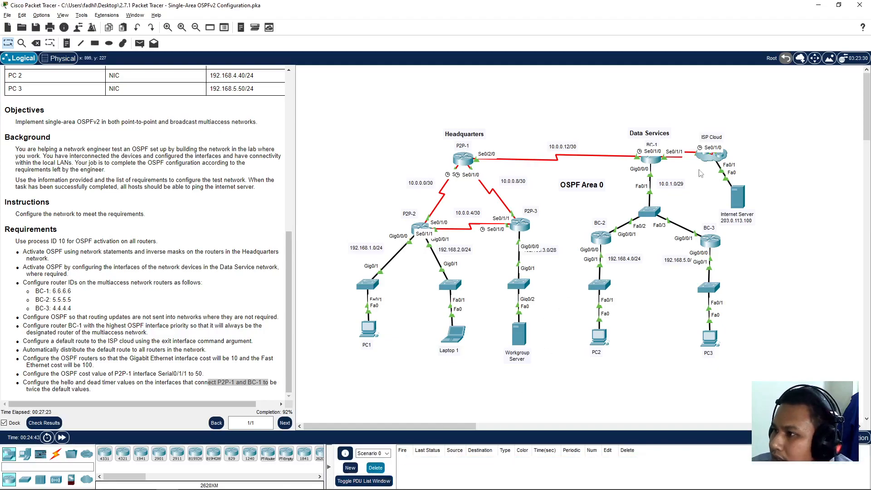
pyautogui.moveTo(443, 121); pyautogui.dragTo(675, 184)
pyautogui.click(704, 180)
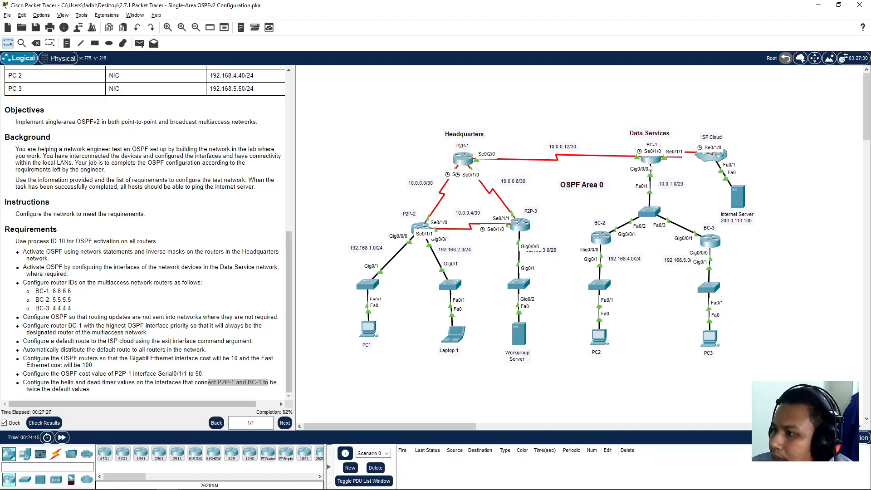
pyautogui.click(463, 160)
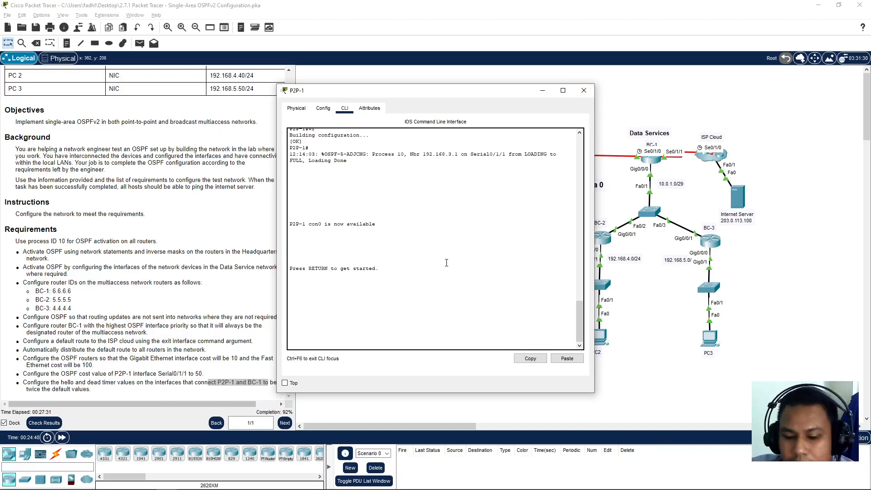
pyautogui.press('Return')
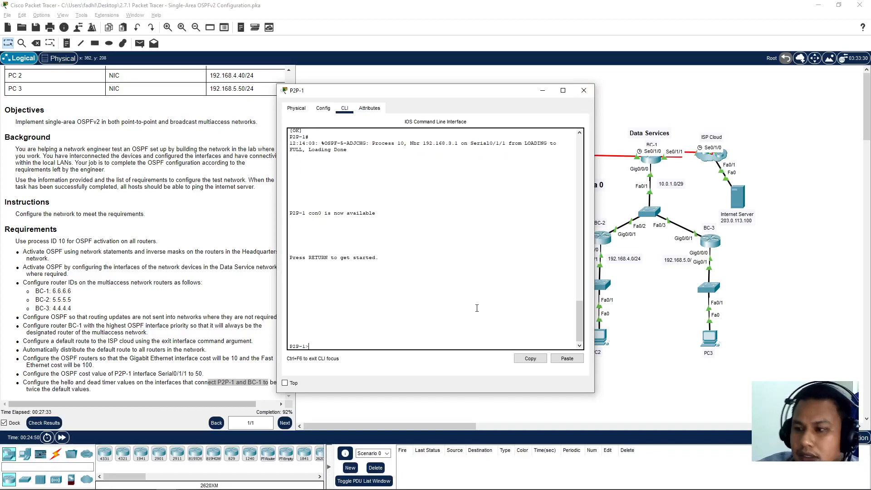
pyautogui.press('BackSpace')
pyautogui.write('end')
pyautogui.press('Return')
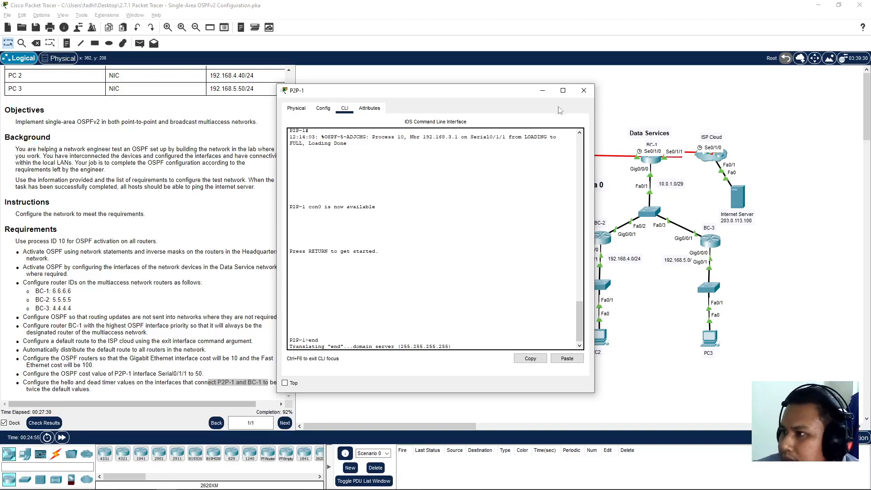
pyautogui.click(563, 91)
pyautogui.click(838, 5)
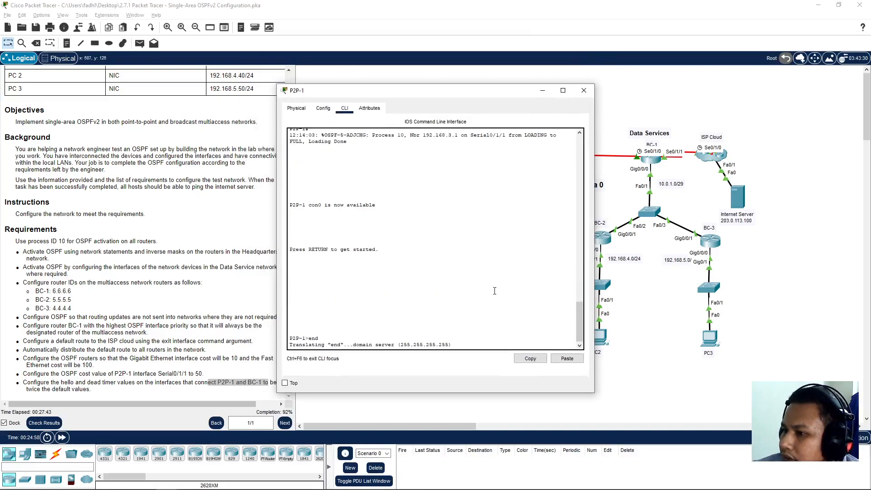
pyautogui.click(585, 90)
# Display BC-1's running configuration and page through it to the interface and OSPF router sections
pyautogui.click(652, 159)
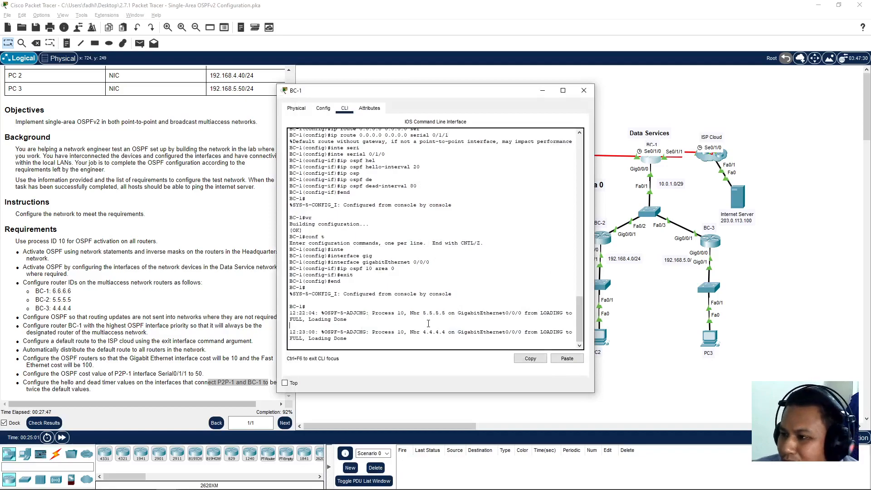
pyautogui.press('Return')
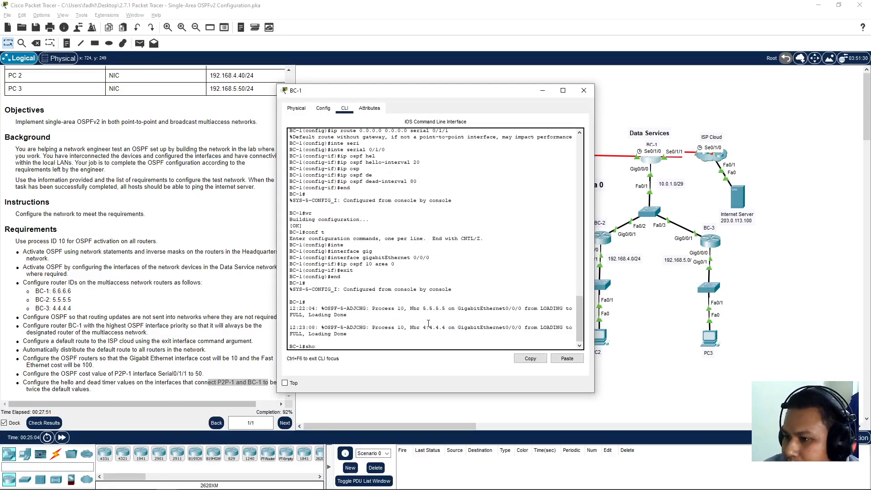
pyautogui.write('show run')
pyautogui.press('Return')
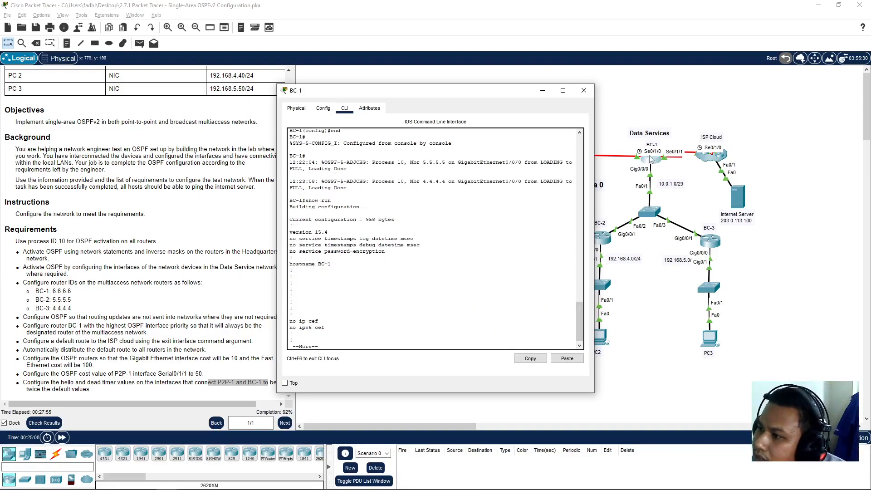
pyautogui.press('space')
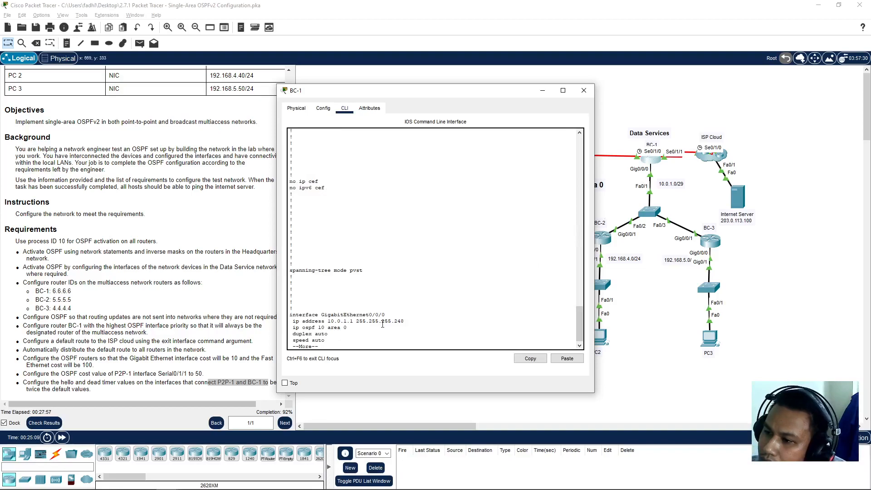
pyautogui.press('space')
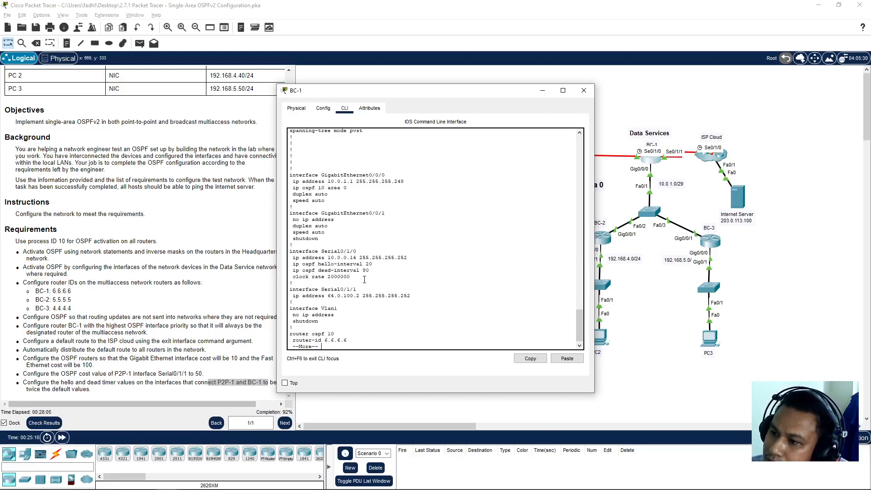
# Examine the OSPF area and hello/dead interval settings of GigabitEthernet0/0/0 and Serial0/1/0 in BC-1's running configuration
pyautogui.moveTo(373, 264); pyautogui.dragTo(340, 264)
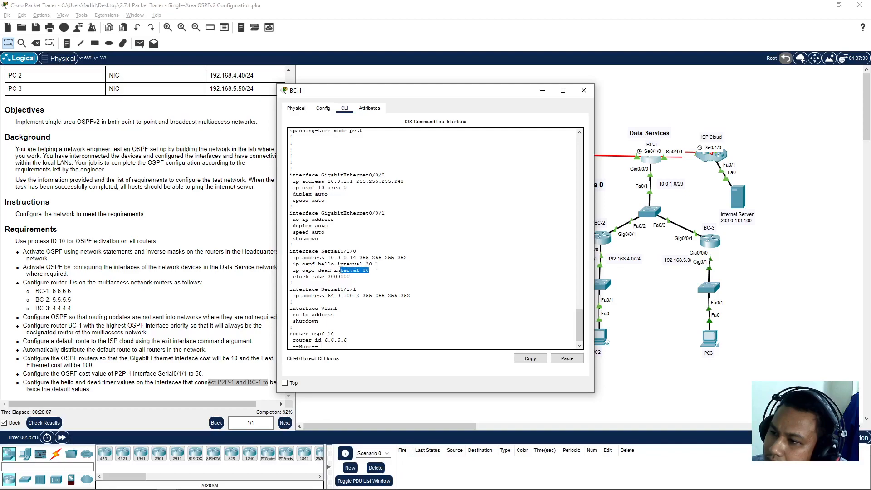
pyautogui.click(346, 304)
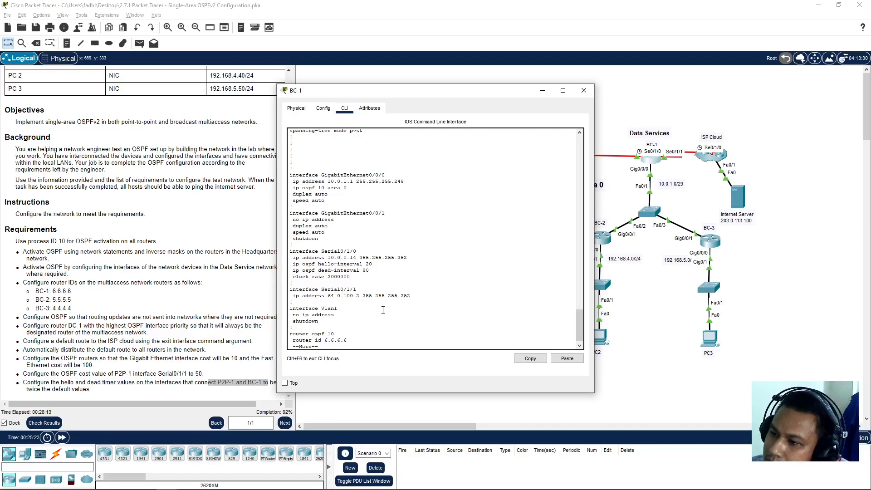
pyautogui.moveTo(381, 218); pyautogui.dragTo(353, 214)
pyautogui.click(354, 240)
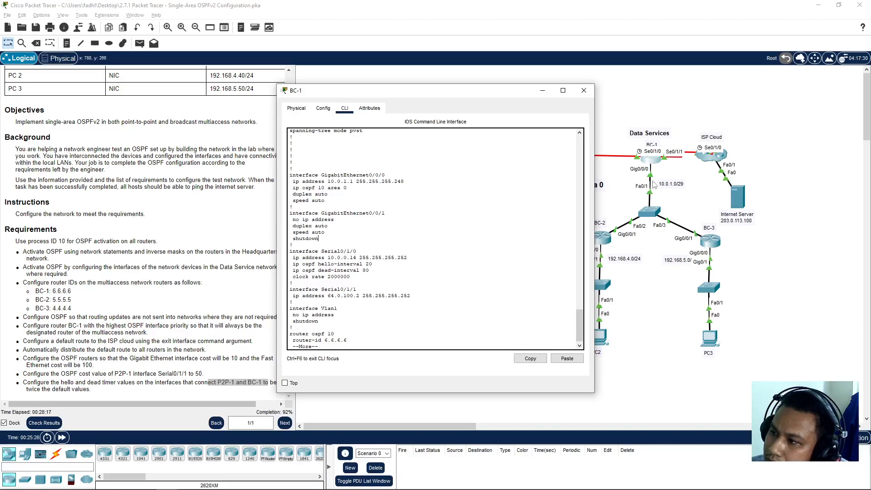
pyautogui.click(346, 194)
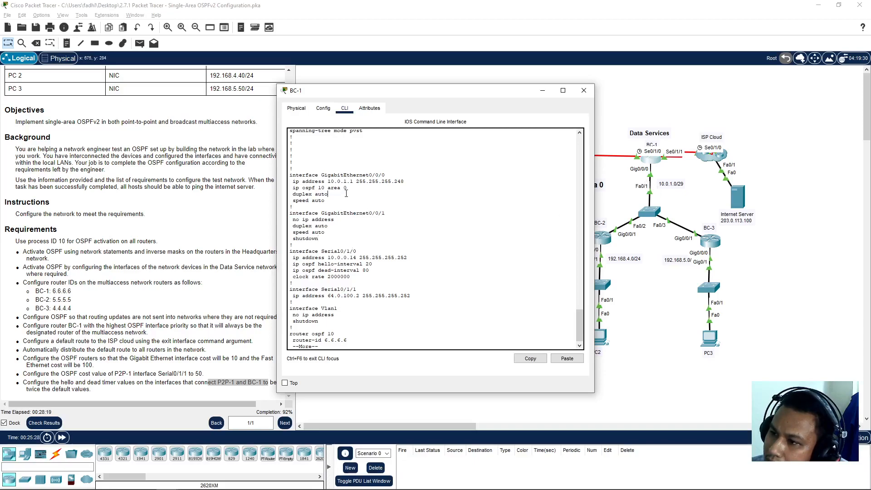
pyautogui.moveTo(349, 218); pyautogui.dragTo(291, 190)
pyautogui.click(319, 214)
pyautogui.click(320, 178)
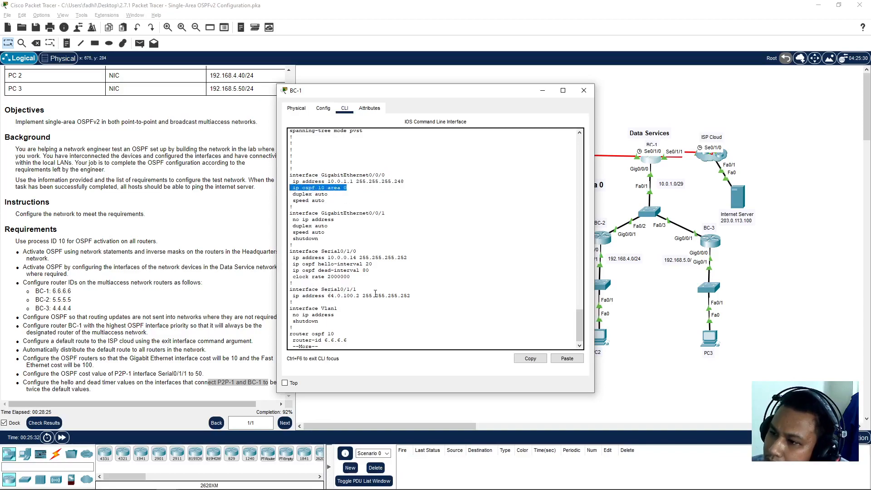
pyautogui.click(364, 281)
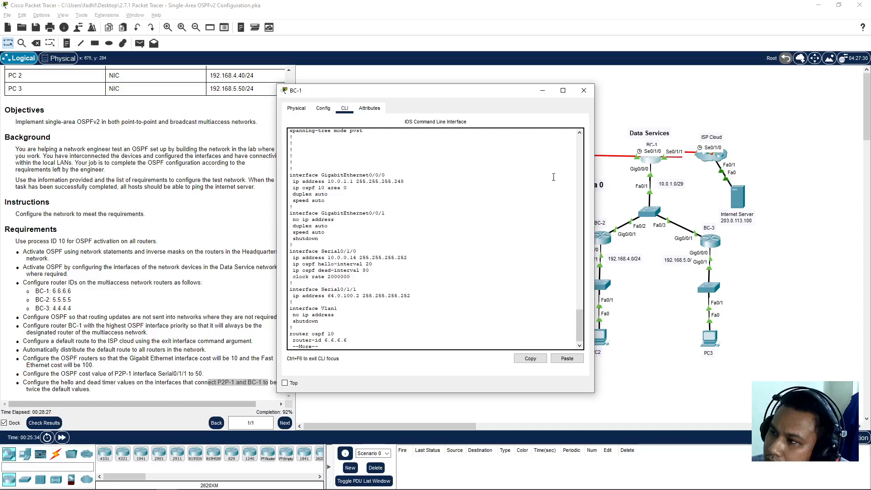
pyautogui.moveTo(372, 264); pyautogui.dragTo(291, 257)
pyautogui.click(313, 257)
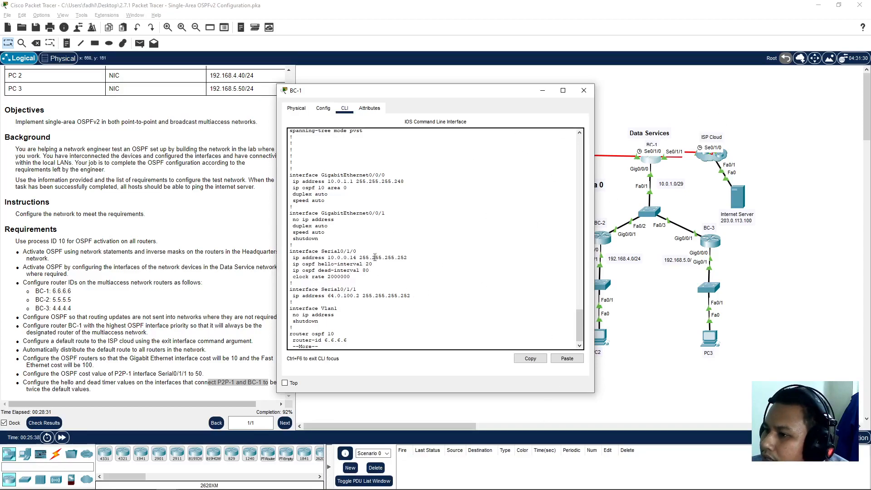
# Quit BC-1's configuration listing and activate OSPF process 10 in area 0 on its interface Serial0/1/0
pyautogui.click(583, 92)
pyautogui.click(652, 156)
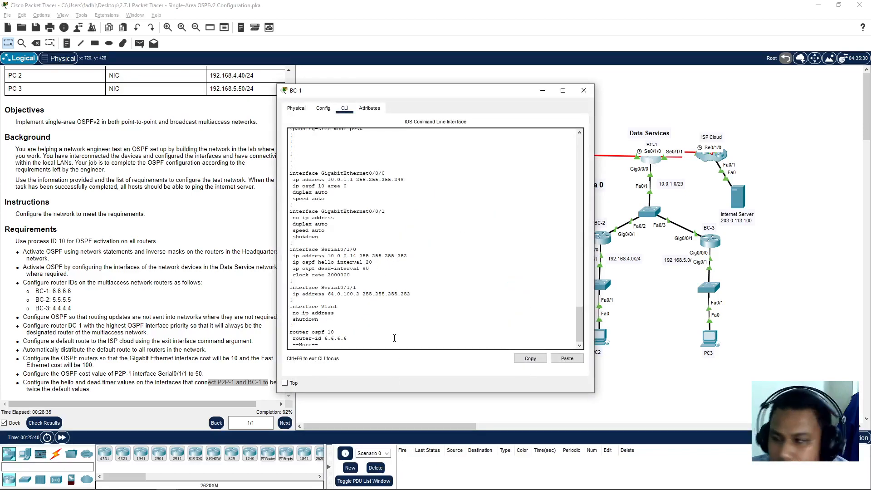
pyautogui.press('q')
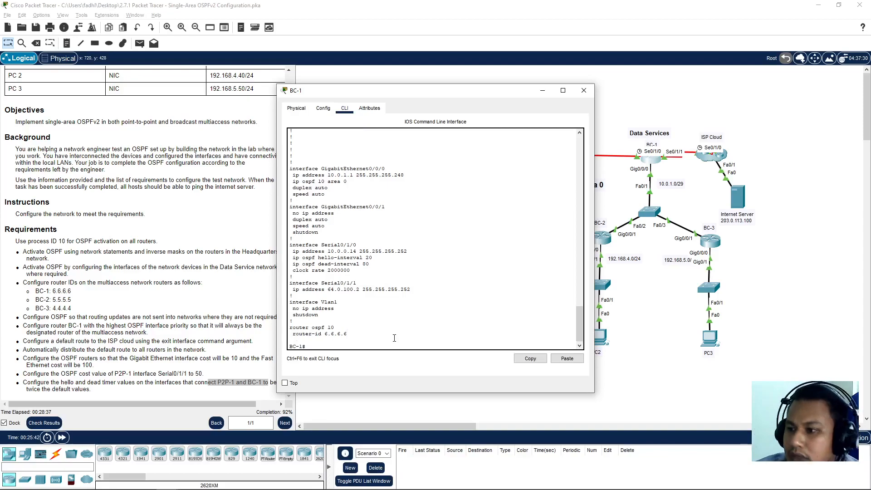
pyautogui.write('conf t')
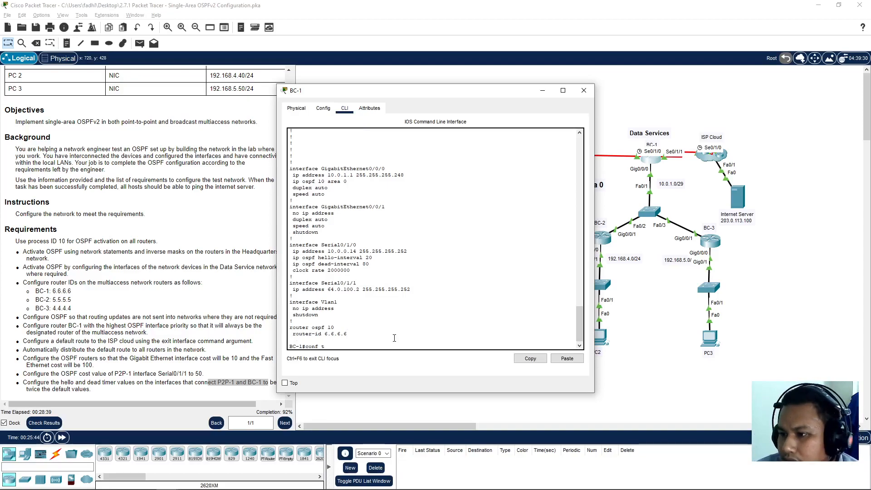
pyautogui.press('Return')
pyautogui.write('inte')
pyautogui.press('Tab')
pyautogui.write('ser')
pyautogui.press('Tab')
pyautogui.write('0/1/0')
pyautogui.press('Return')
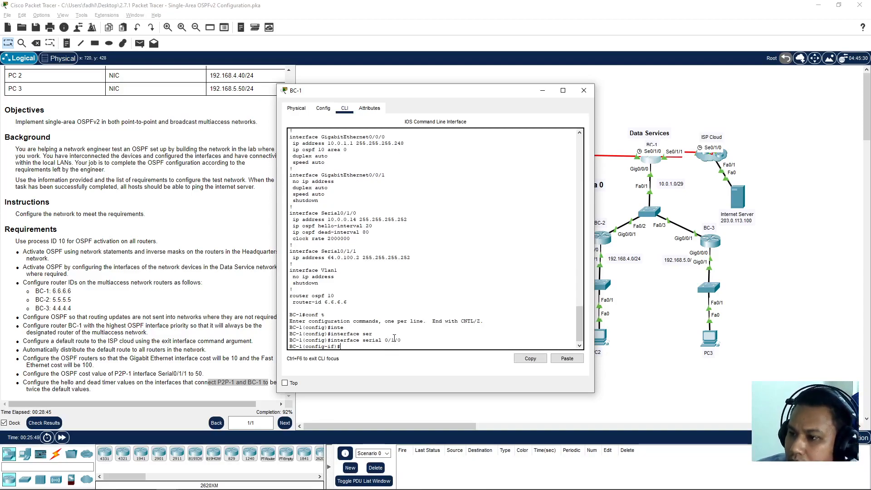
pyautogui.write('ip ')
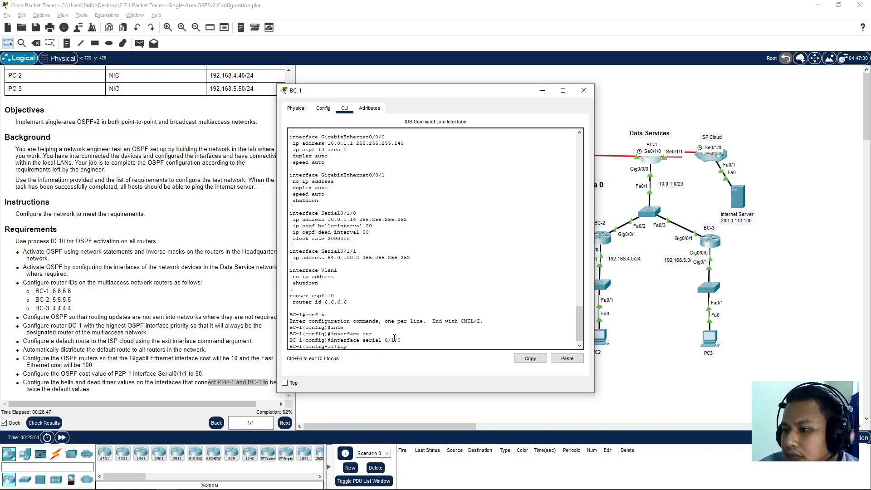
pyautogui.write('ospf ')
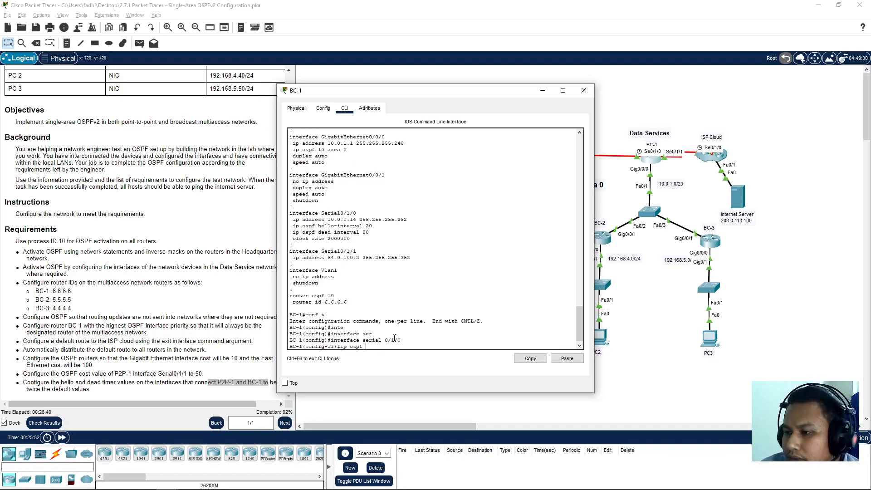
pyautogui.write('10 area ')
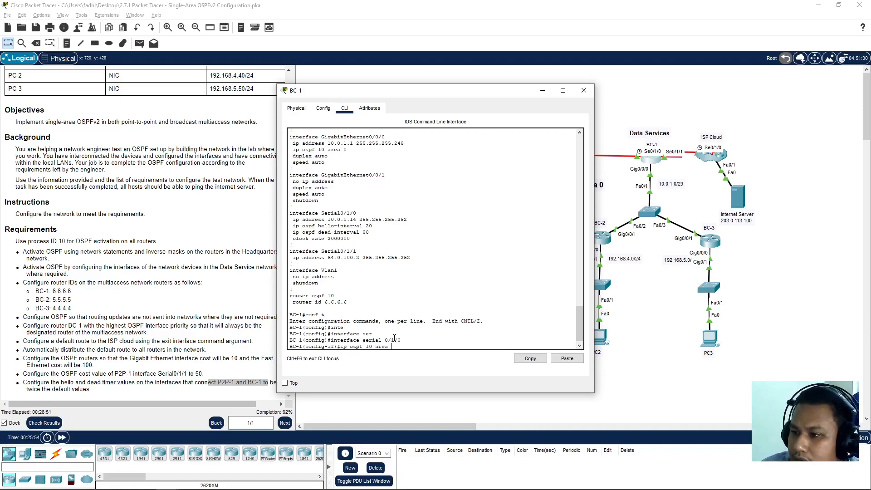
pyautogui.write('0')
pyautogui.press('Return')
# End configuration mode on BC-1, save its configuration and close its window
pyautogui.write('end')
pyautogui.press('Return')
pyautogui.write('wr')
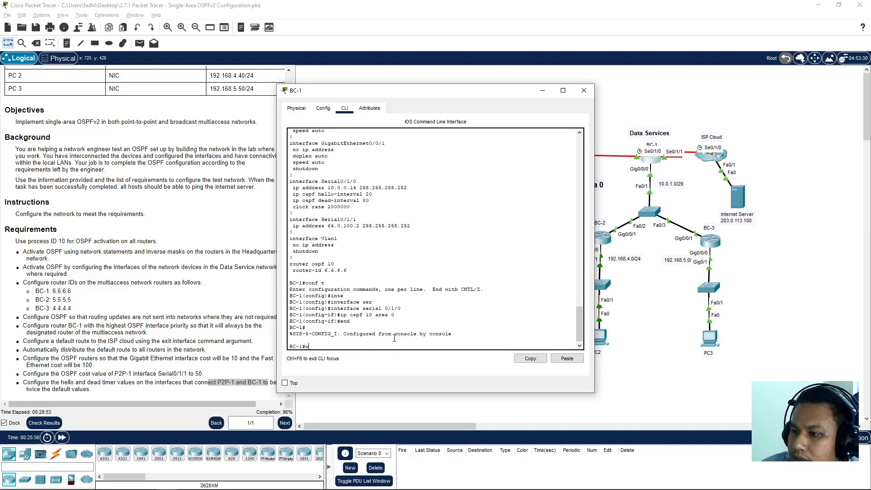
pyautogui.press('Return')
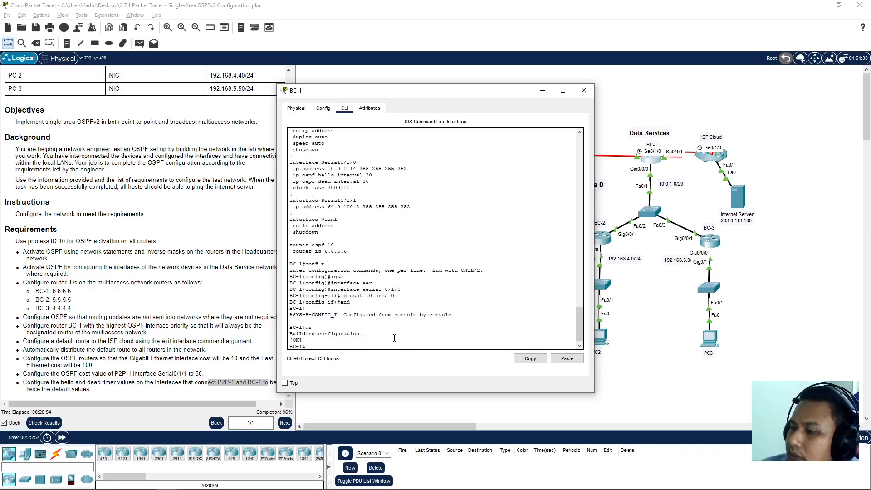
pyautogui.click(584, 90)
# Examine the OSPF adjacency messages about BC-1 on P2P-1's console, and close the router's window
pyautogui.click(465, 159)
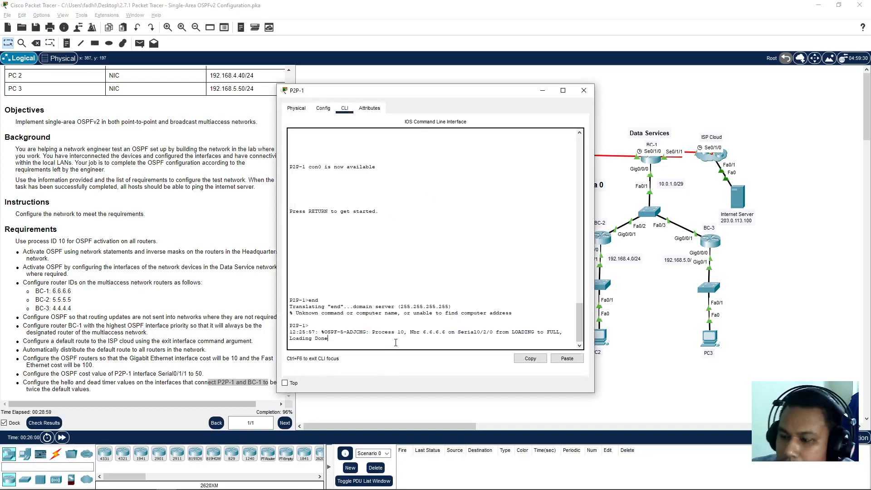
pyautogui.press('Return')
pyautogui.press('Return')
pyautogui.press('Return')
pyautogui.write('end')
pyautogui.press('Return')
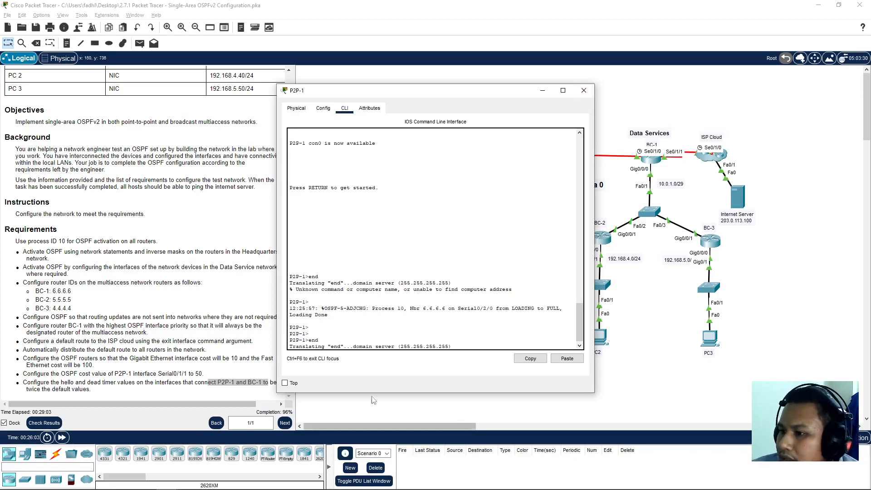
pyautogui.click(584, 90)
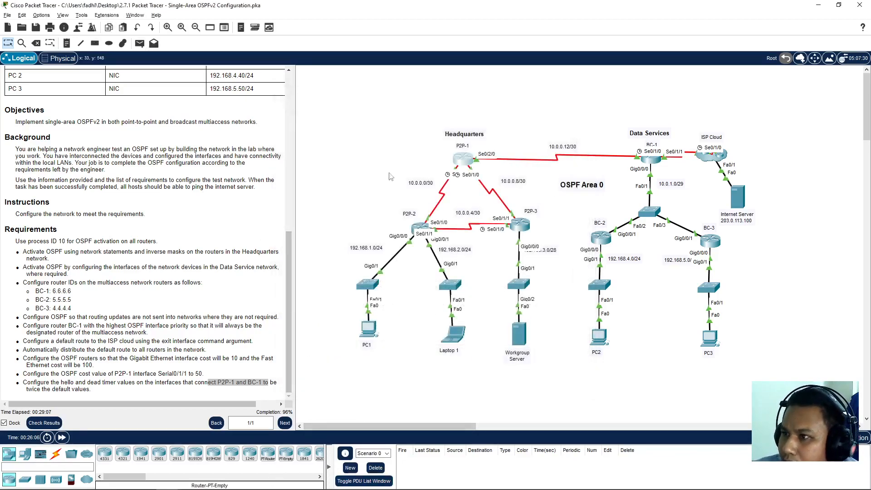
pyautogui.click(464, 155)
pyautogui.moveTo(331, 307); pyautogui.dragTo(524, 307)
pyautogui.click(413, 309)
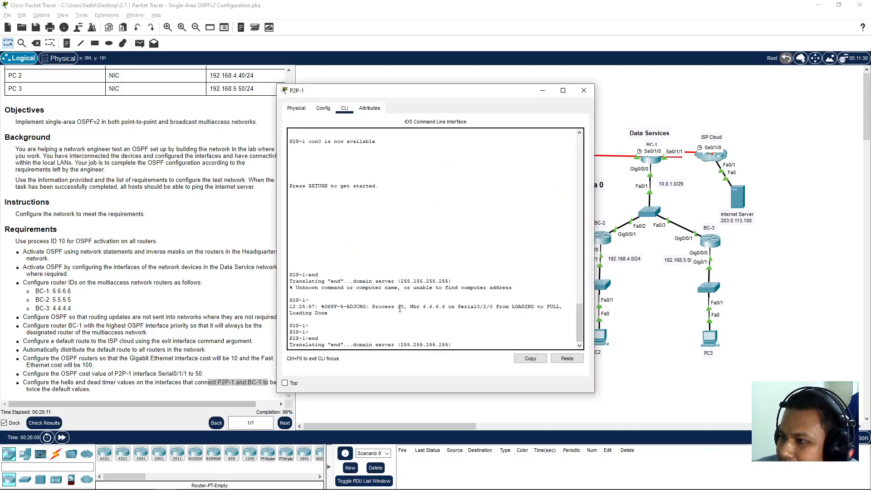
pyautogui.moveTo(310, 302); pyautogui.dragTo(385, 308)
pyautogui.click(385, 307)
pyautogui.click(584, 90)
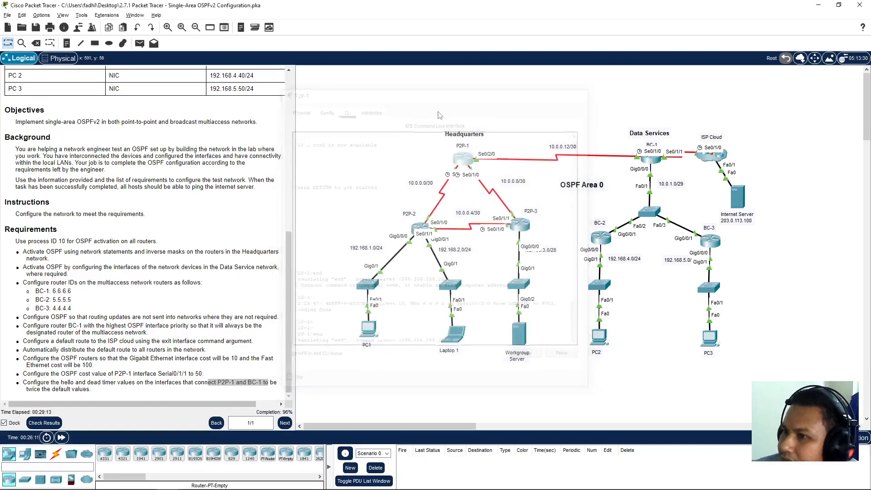
# Test connectivity with a simple PDU from PC1 to router BC-1 and delete the scenario's PDU
pyautogui.click(140, 43)
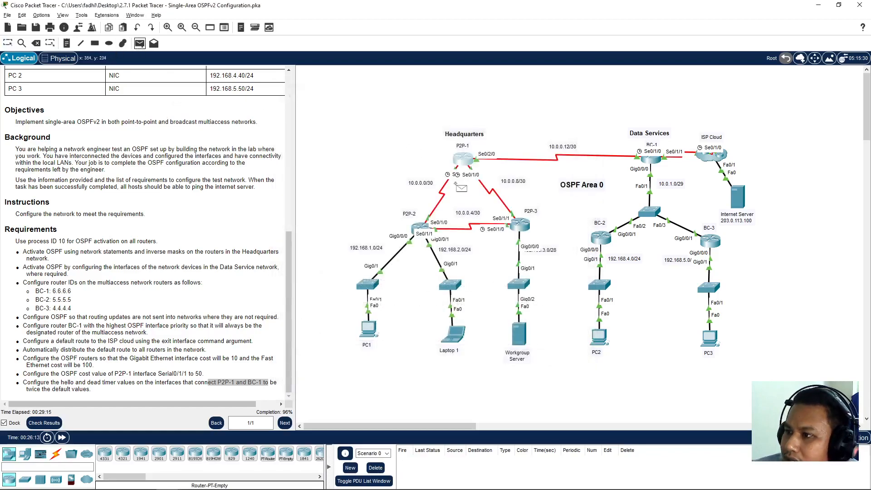
pyautogui.click(368, 328)
pyautogui.click(650, 162)
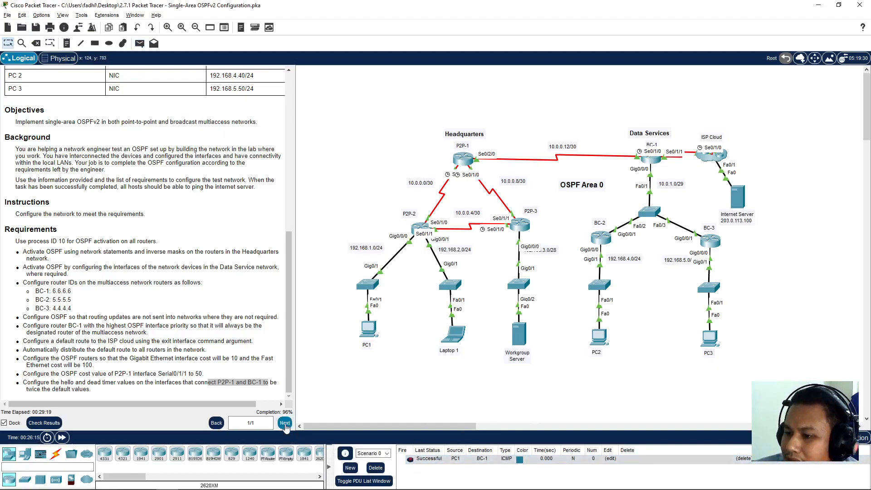
pyautogui.click(376, 468)
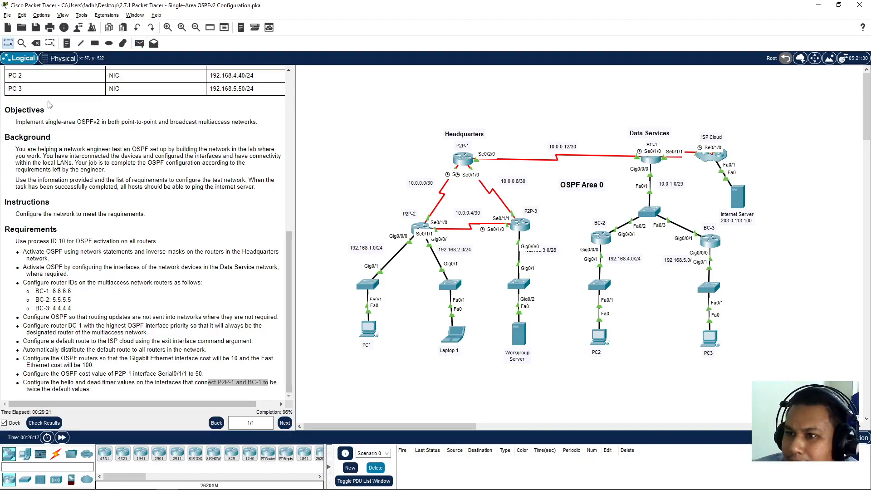
# Test connectivity with a simple PDU from PC1 to the Workgroup Server
pyautogui.click(140, 43)
pyautogui.click(368, 331)
pyautogui.click(519, 338)
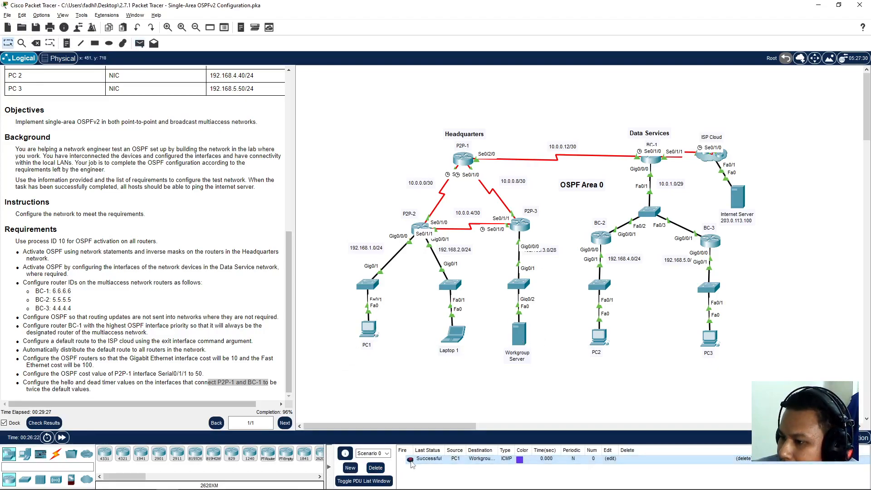
# Test connectivity with a simple PDU from PC1 to PC2 and delete the scenario's PDUs
pyautogui.click(139, 43)
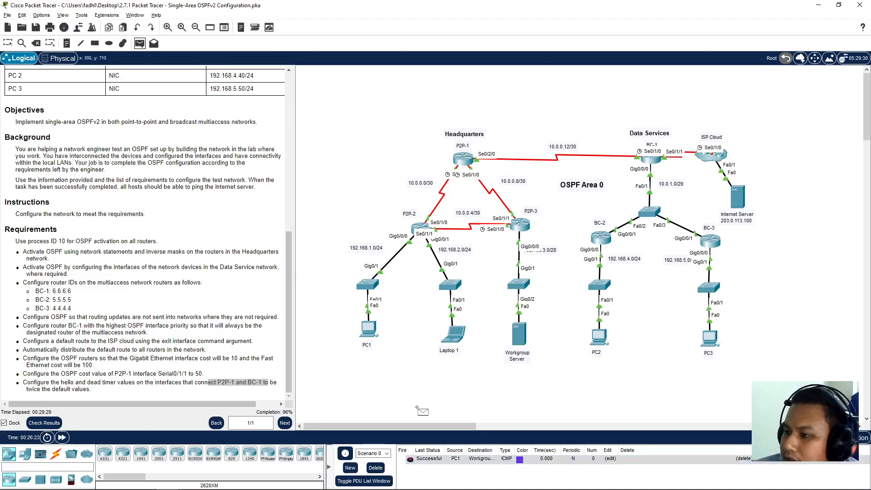
pyautogui.click(370, 330)
pyautogui.click(600, 337)
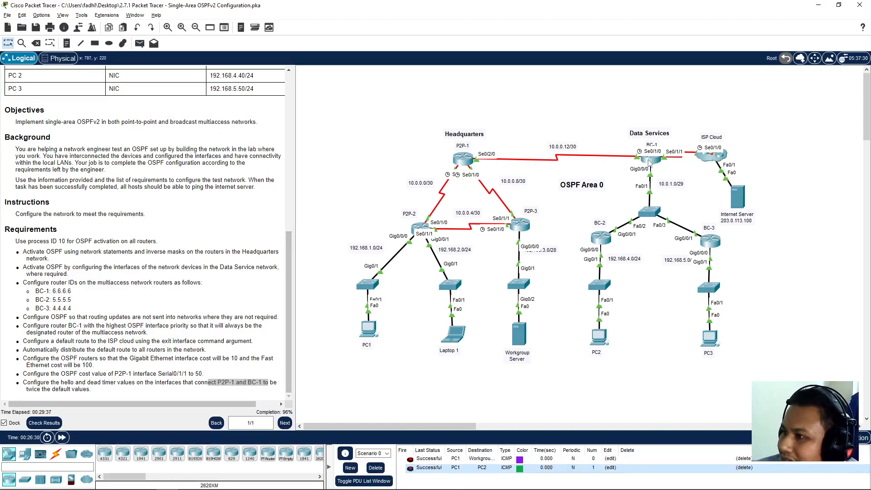
pyautogui.moveTo(653, 161)
pyautogui.click(375, 468)
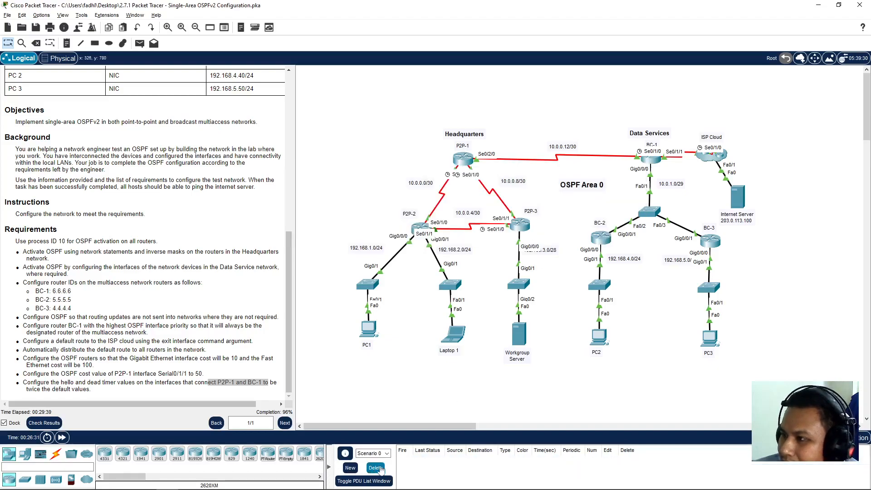
pyautogui.moveTo(629, 141); pyautogui.dragTo(645, 168)
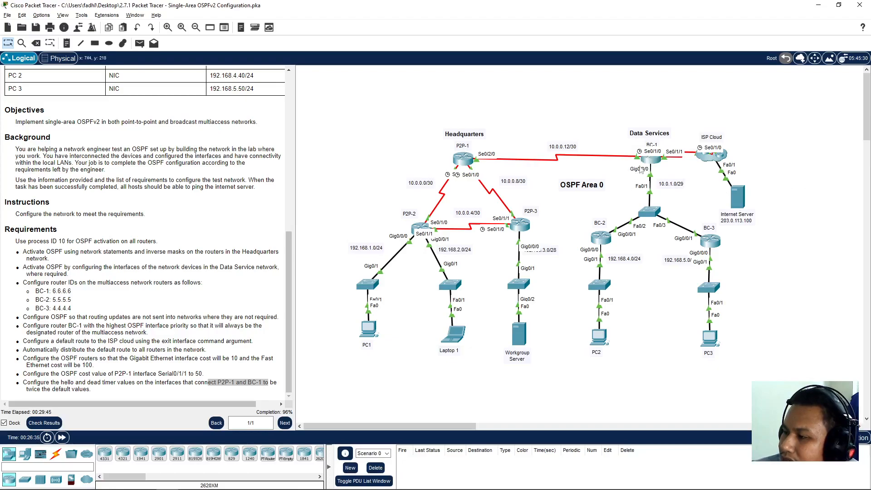
pyautogui.moveTo(629, 160); pyautogui.dragTo(670, 184)
pyautogui.click(797, 180)
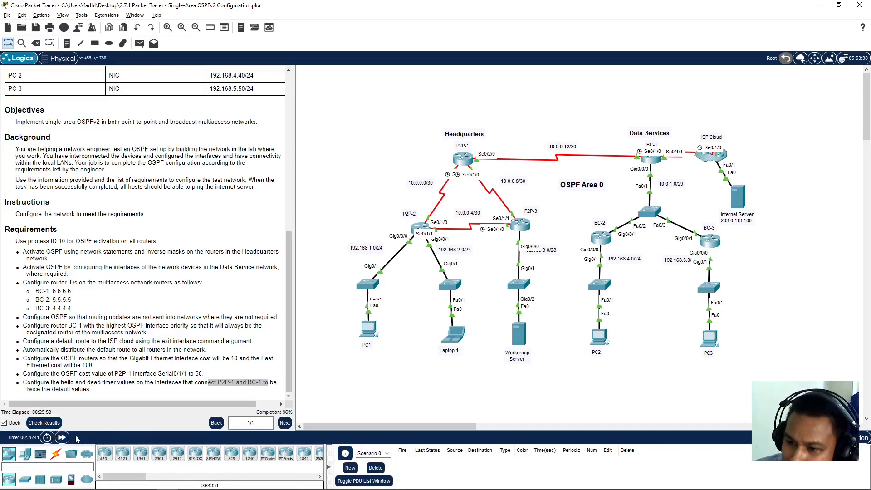
# Check the activity results, filter the assessment items to the incorrect ones, examine BC-1's passive interface item, and close the results
pyautogui.click(54, 424)
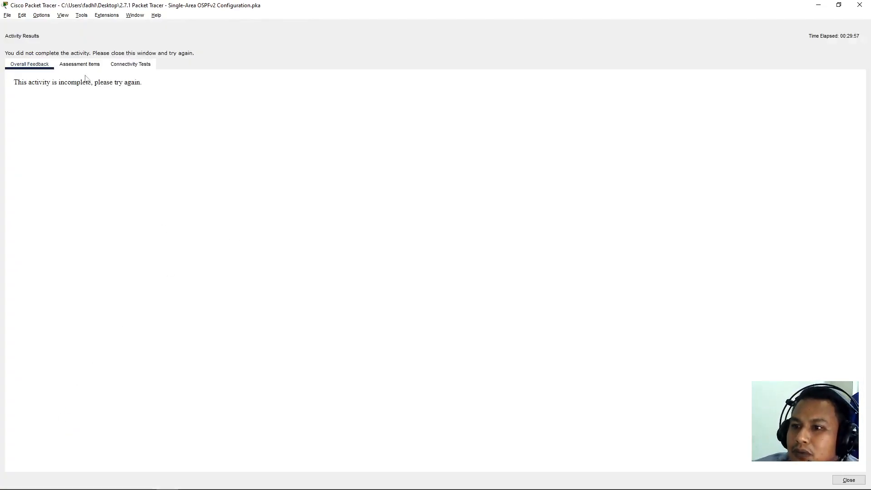
pyautogui.click(72, 67)
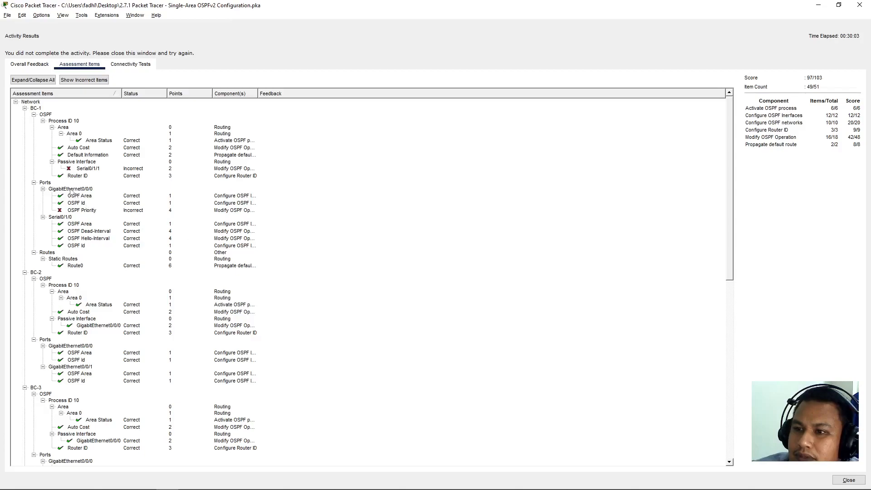
pyautogui.click(79, 170)
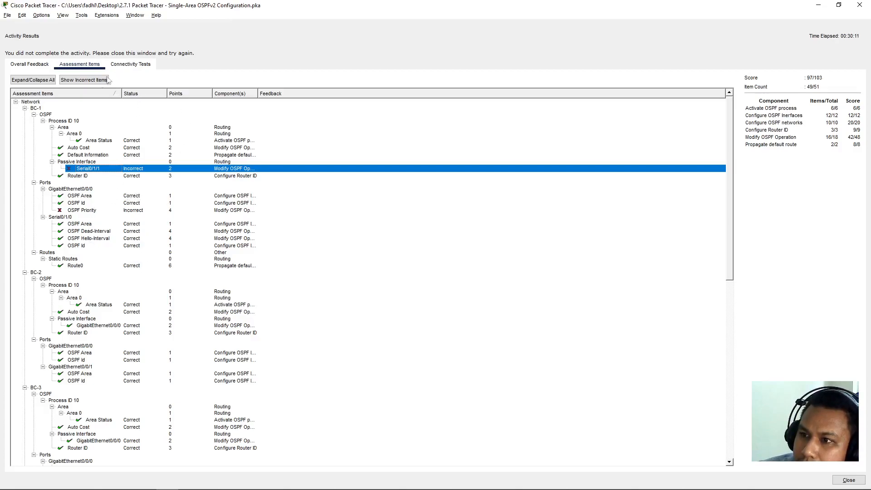
pyautogui.click(89, 80)
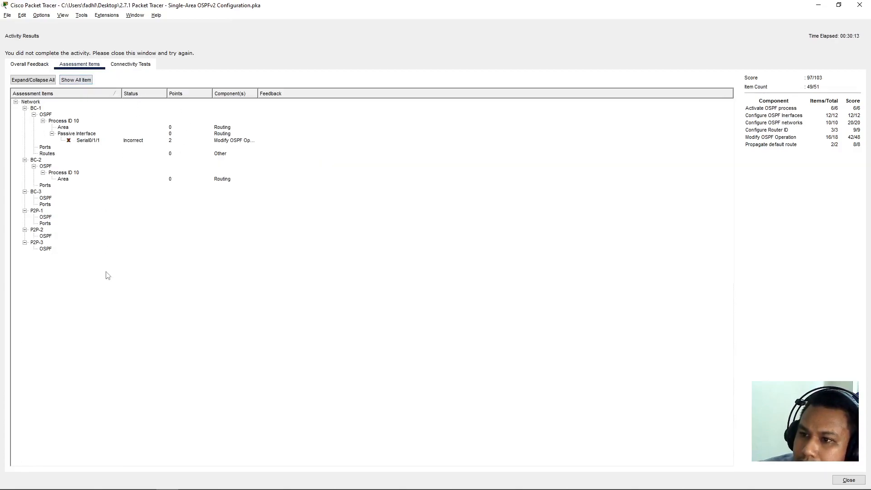
pyautogui.click(85, 142)
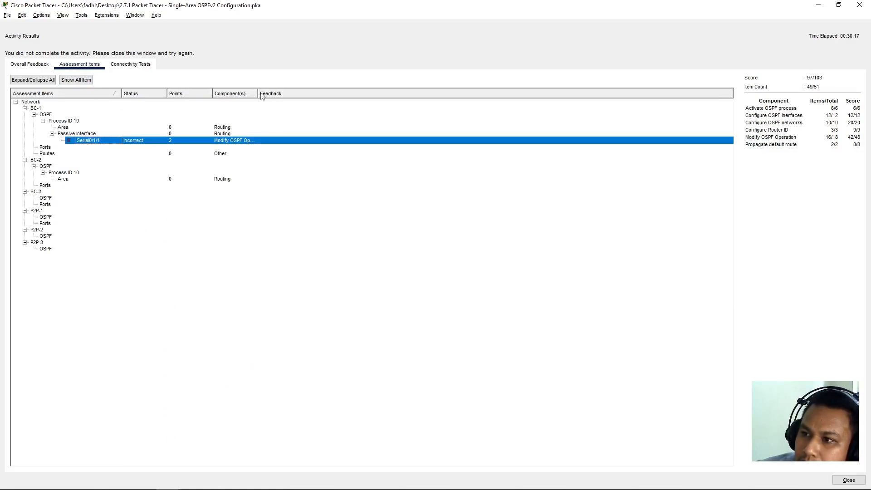
pyautogui.moveTo(257, 99); pyautogui.dragTo(289, 102)
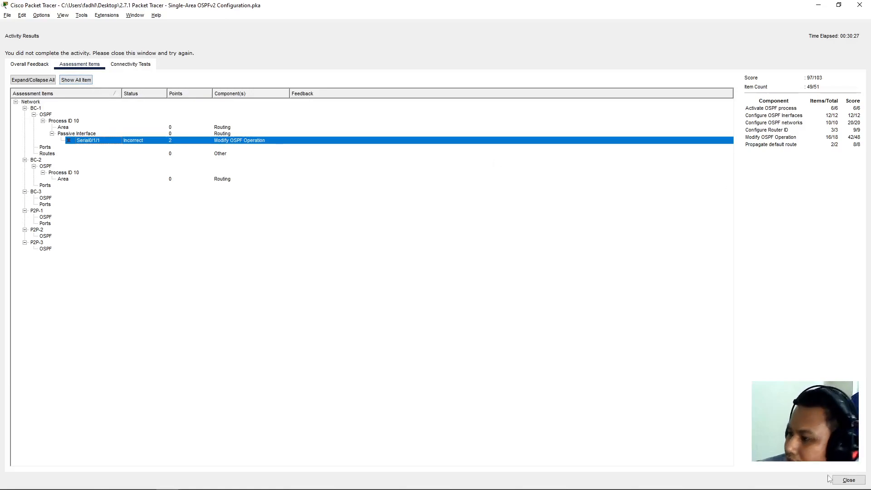
pyautogui.click(849, 480)
# Open BC-1's console and reread the requirement about keeping routing updates out of networks that do not need them
pyautogui.moveTo(655, 113); pyautogui.dragTo(694, 178)
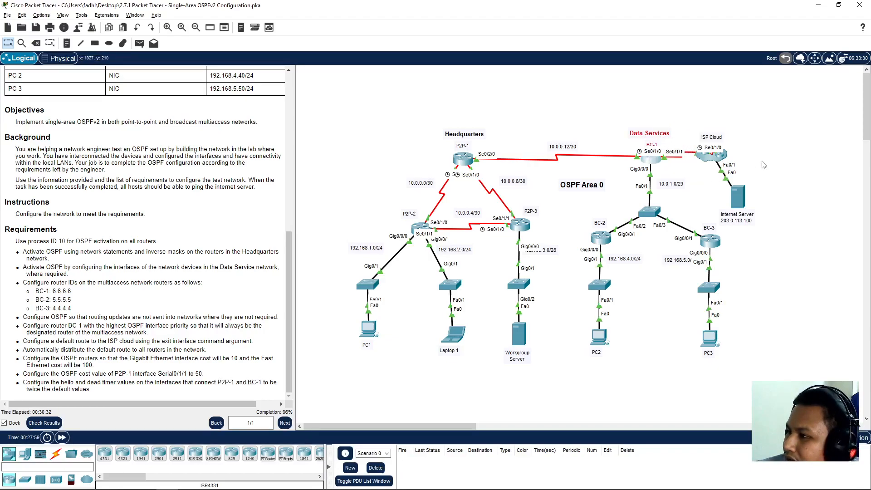
pyautogui.click(651, 159)
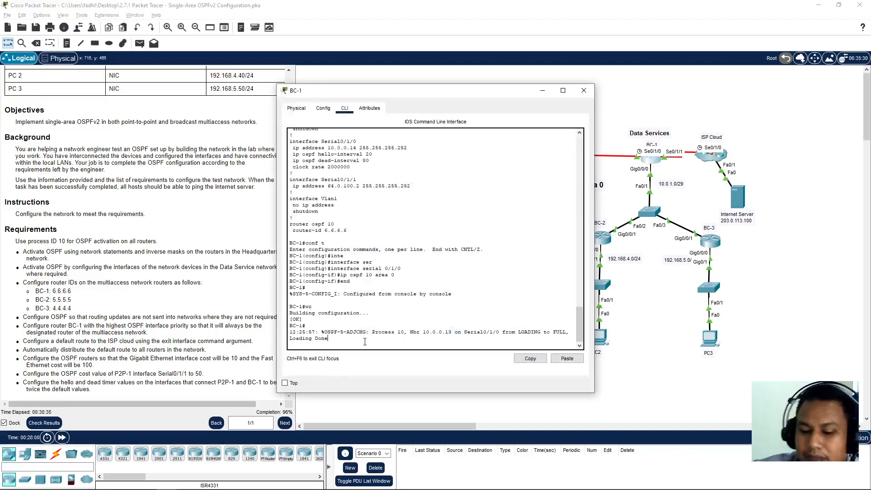
pyautogui.press('Return')
pyautogui.press('Return')
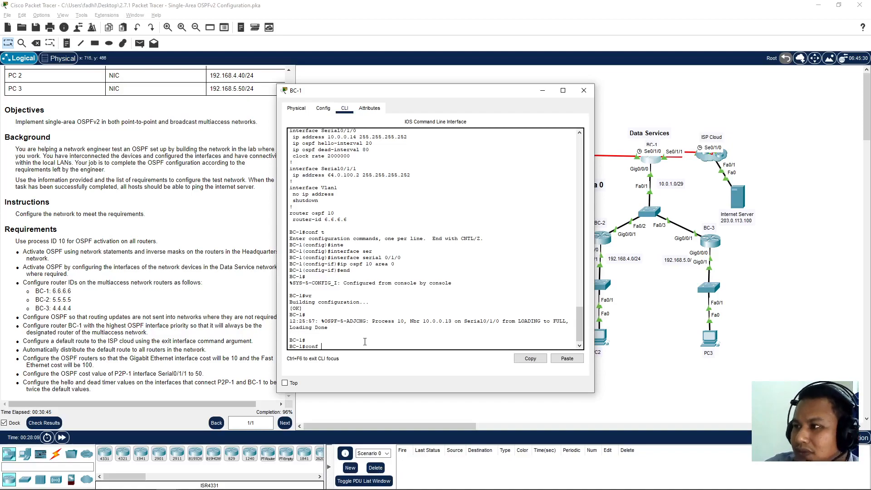
pyautogui.click(191, 344)
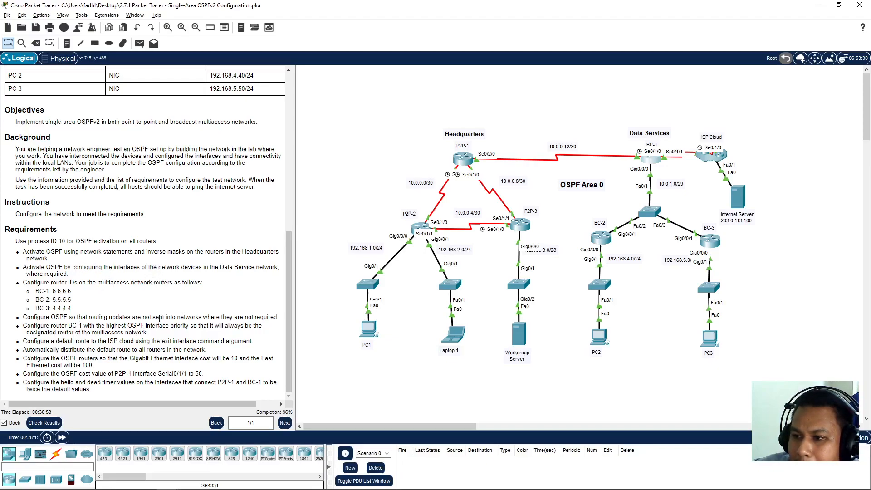
pyautogui.moveTo(74, 319); pyautogui.dragTo(269, 318)
pyautogui.click(266, 318)
pyautogui.moveTo(691, 107); pyautogui.dragTo(754, 177)
# Configure Serial0/1/1 as a passive interface under OSPF process 10 on router BC-1
pyautogui.click(652, 162)
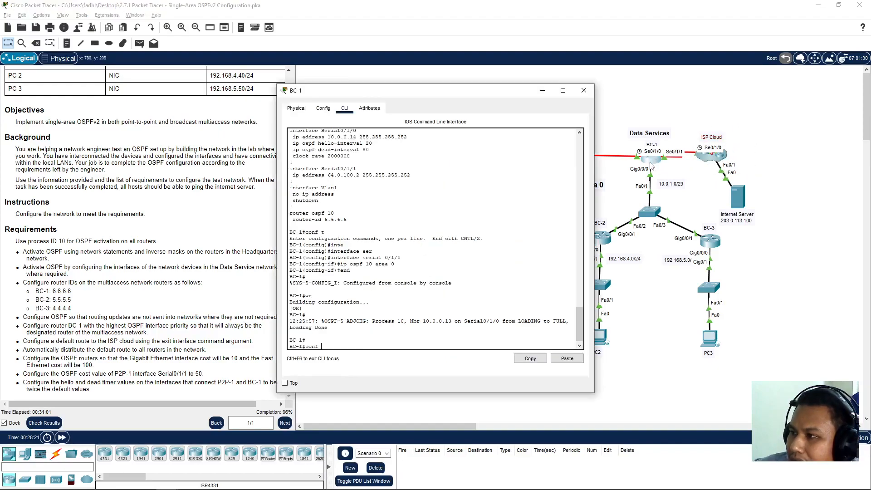
pyautogui.write('conf t')
pyautogui.press('Return')
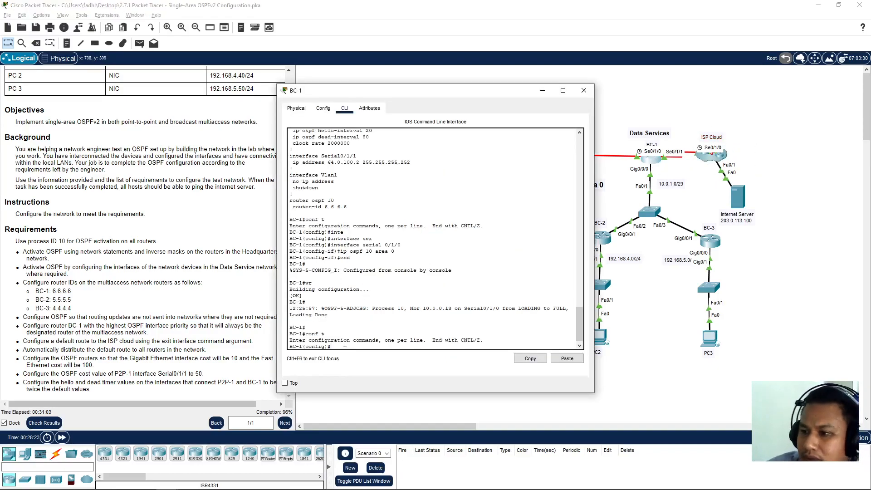
pyautogui.write('router')
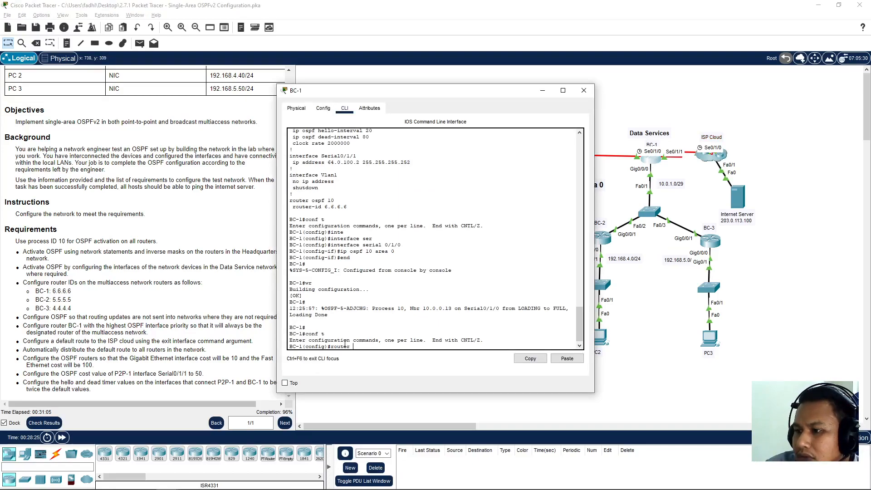
pyautogui.write(' ospf 10')
pyautogui.press('Return')
pyautogui.write('pass')
pyautogui.press('Tab')
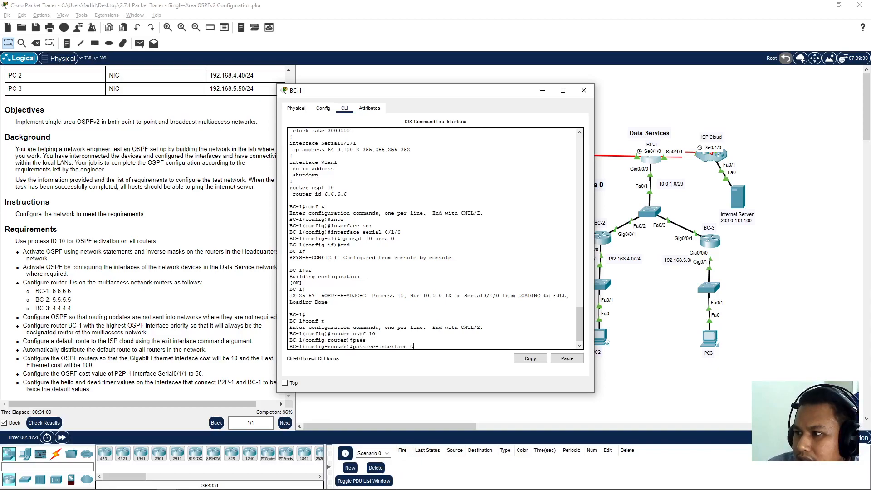
pyautogui.write('ser')
pyautogui.press('Tab')
pyautogui.write('0/1/')
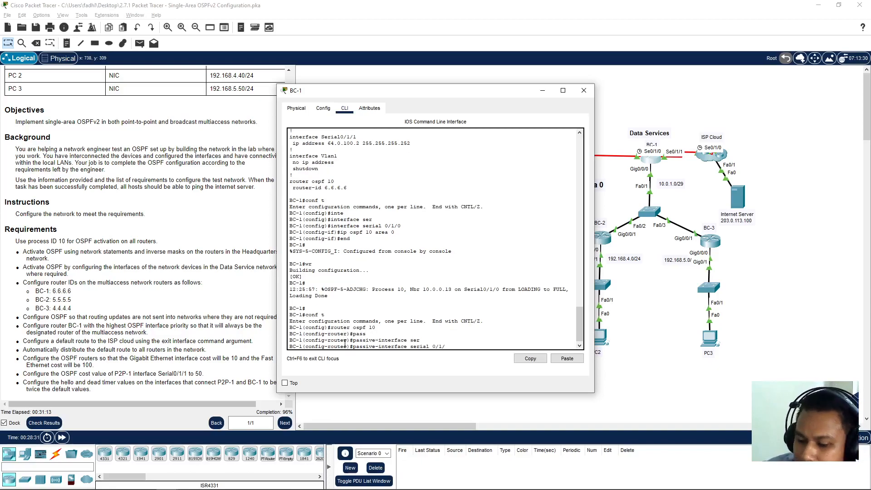
pyautogui.press('Return')
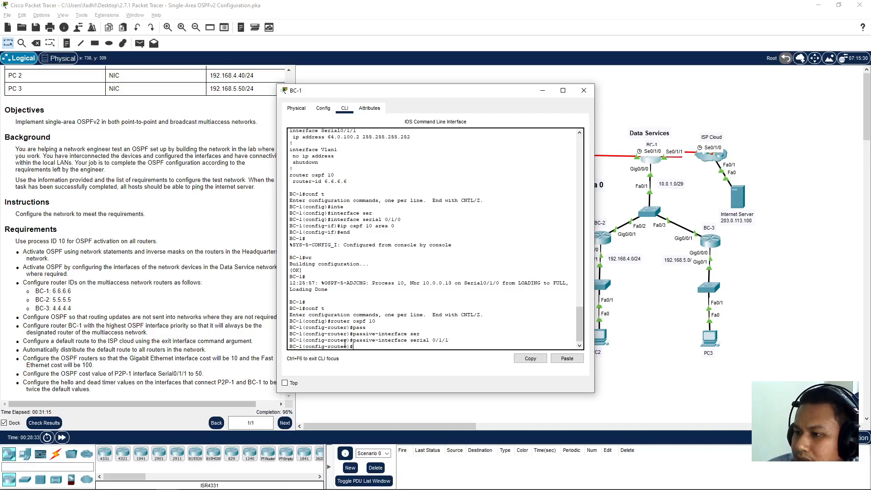
# Leave configuration mode on BC-1, save the configuration to startup, and close the router's window
pyautogui.write('end')
pyautogui.press('Return')
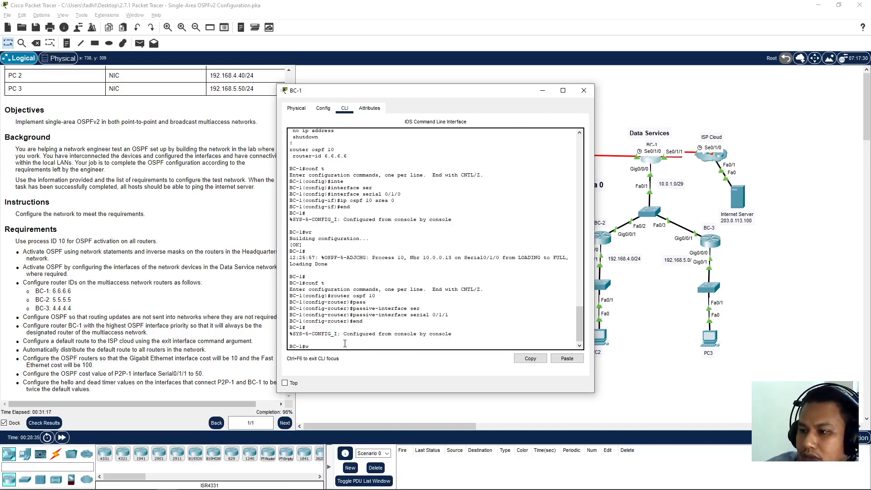
pyautogui.write('wr')
pyautogui.press('Return')
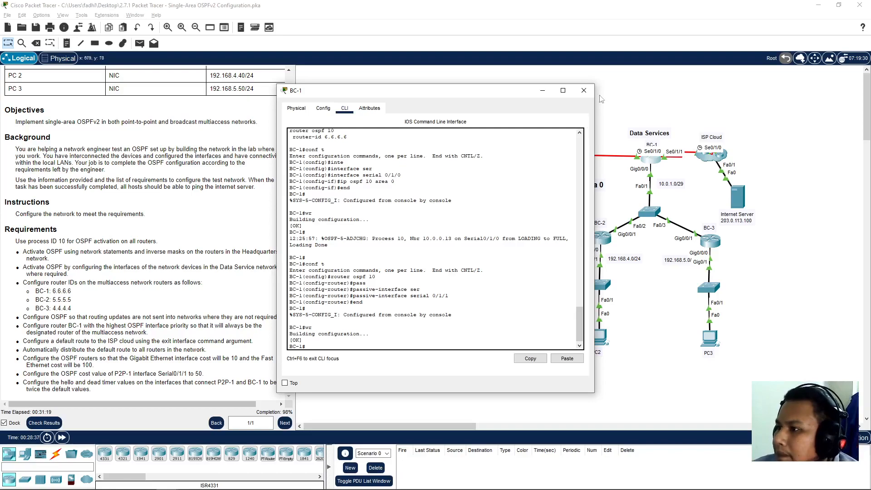
pyautogui.click(585, 90)
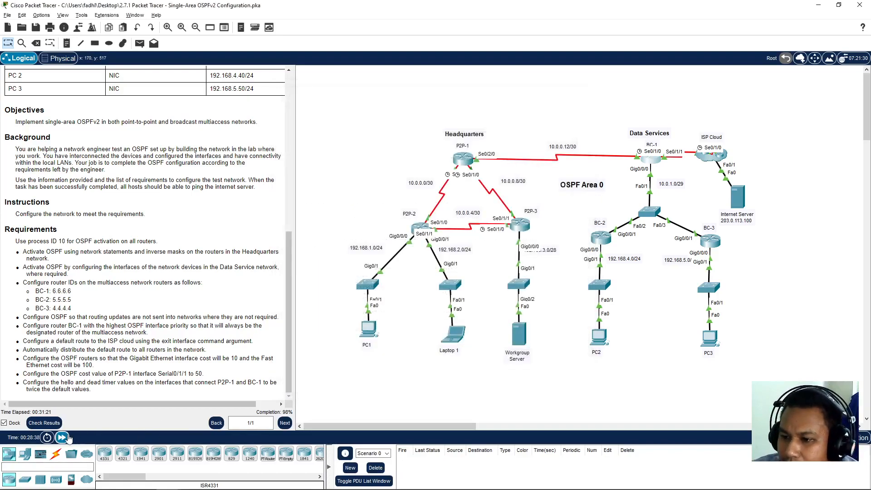
# Check the activity results again, examine the OSPF Priority item for BC-1's GigabitEthernet0/0/0, and close the results
pyautogui.click(51, 423)
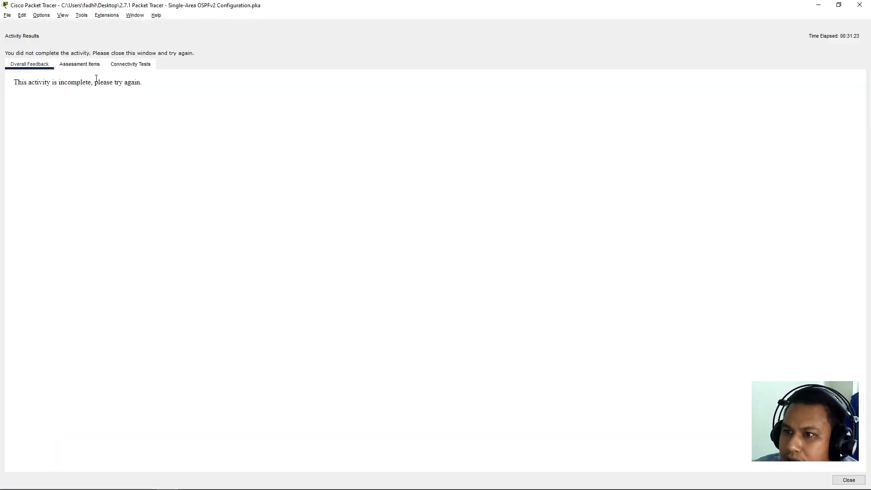
pyautogui.click(77, 68)
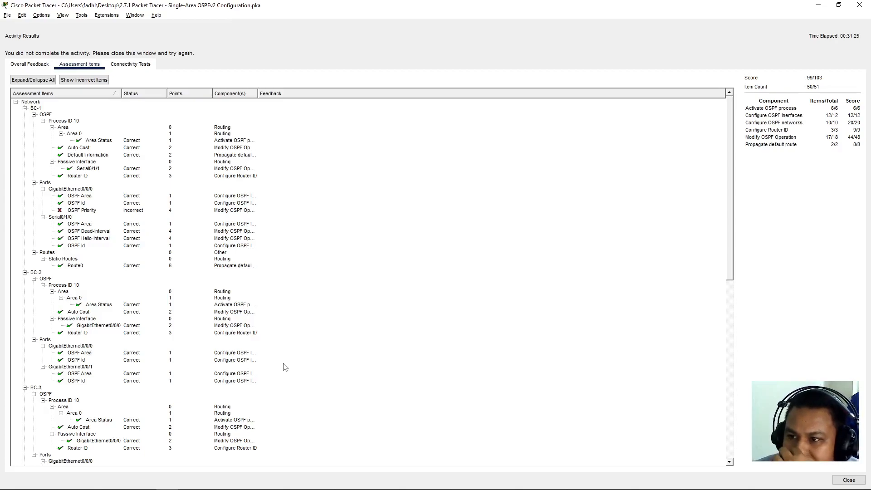
pyautogui.click(81, 213)
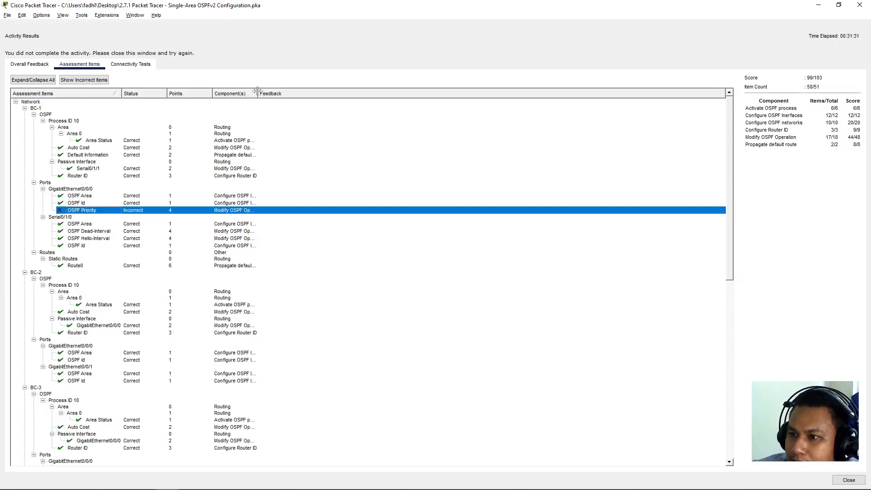
pyautogui.moveTo(258, 91); pyautogui.dragTo(315, 101)
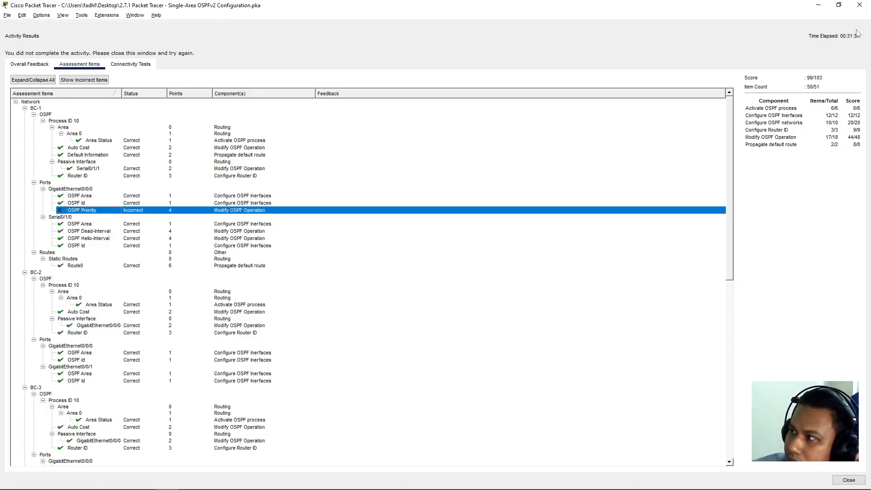
pyautogui.click(849, 480)
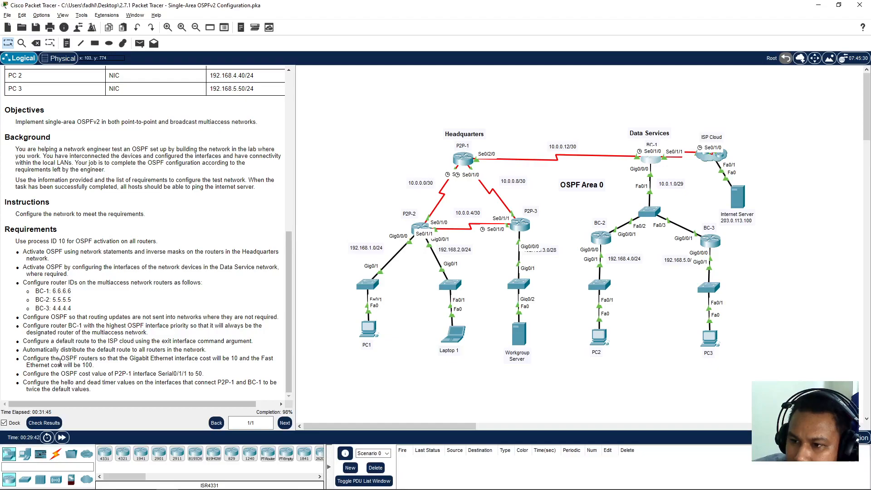
# Reread the lab requirements on interface costs, the default route, routing updates and BC-1's OSPF interface priority
pyautogui.moveTo(51, 358); pyautogui.dragTo(195, 359)
pyautogui.click(134, 378)
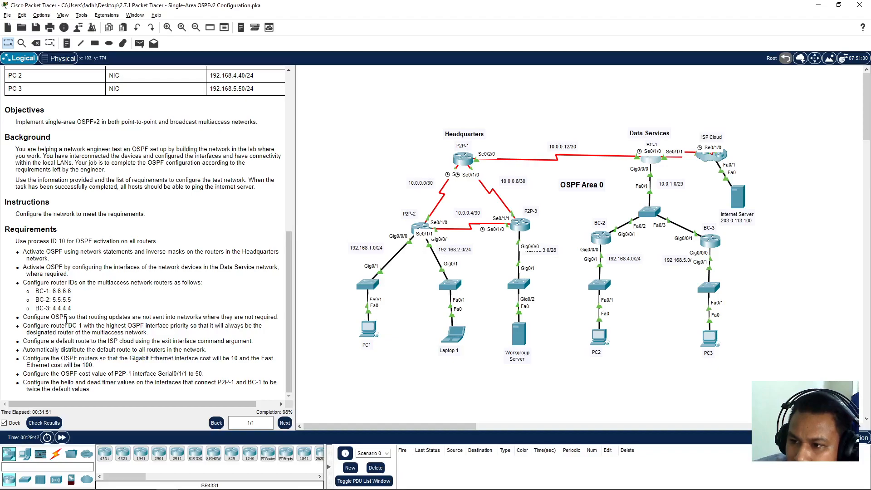
pyautogui.moveTo(78, 341); pyautogui.dragTo(130, 343)
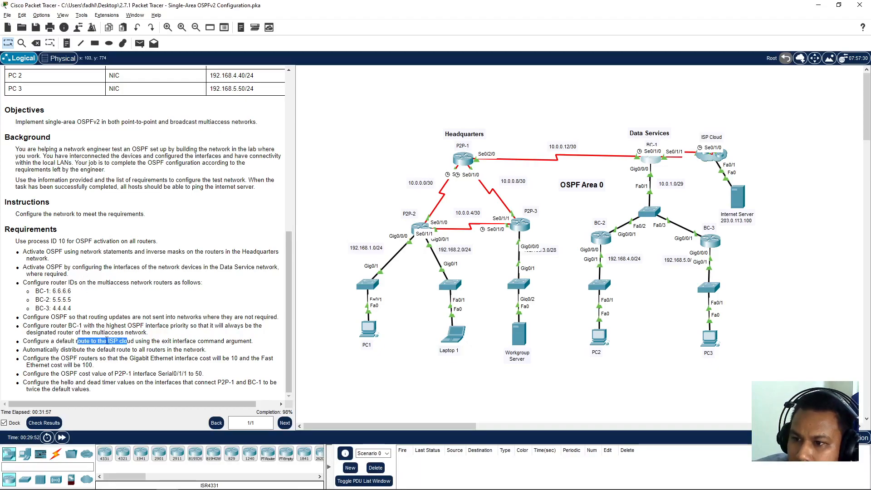
pyautogui.moveTo(94, 318); pyautogui.dragTo(155, 318)
pyautogui.moveTo(51, 326); pyautogui.dragTo(184, 327)
pyautogui.click(67, 333)
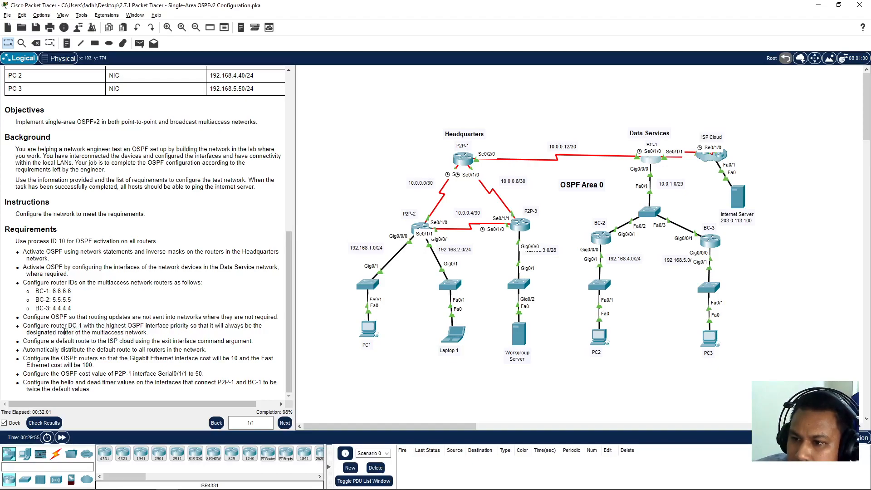
pyautogui.moveTo(64, 327); pyautogui.dragTo(160, 327)
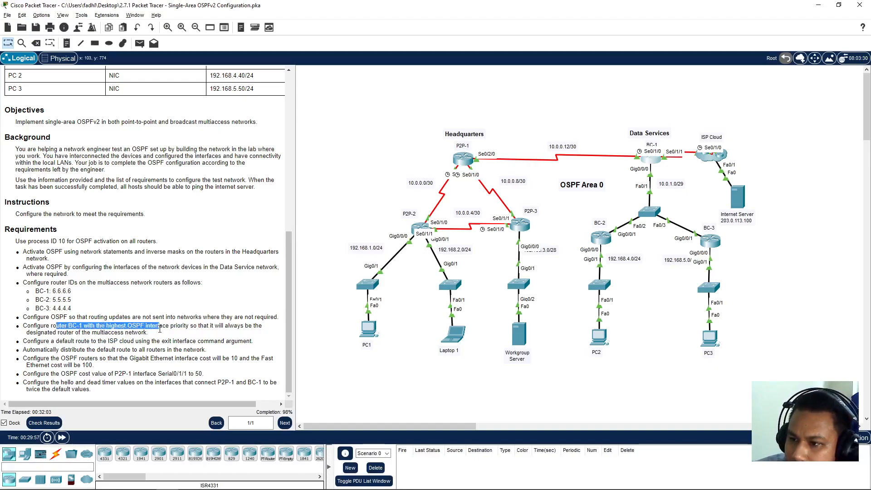
pyautogui.click(248, 328)
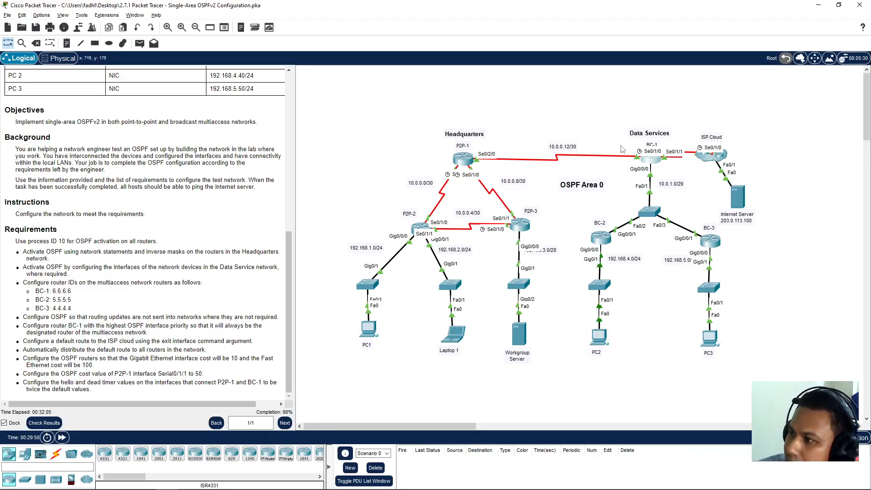
# Display BC-1's running configuration and review its interface, OSPF and static route settings through to the end
pyautogui.click(649, 160)
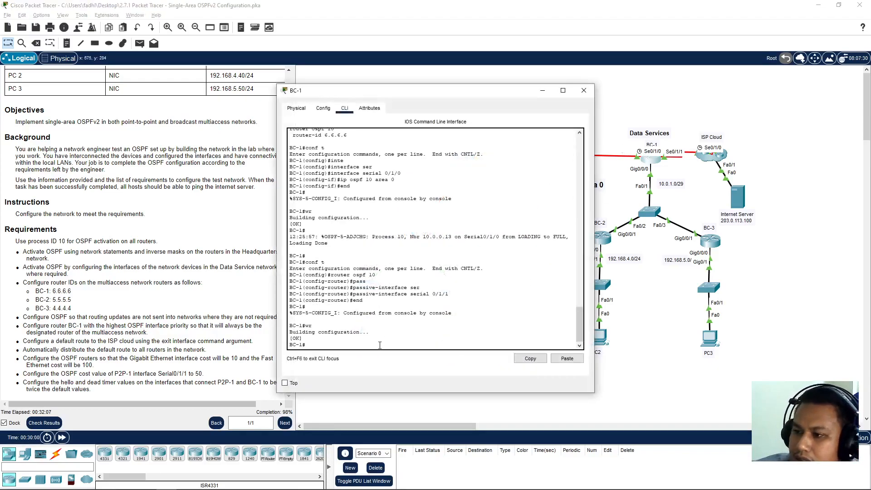
pyautogui.write('show run')
pyautogui.press('Return')
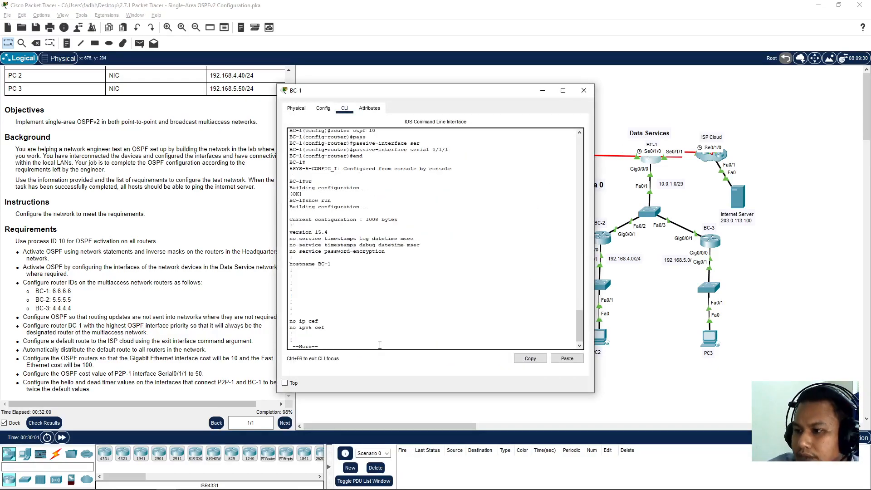
pyautogui.press('space')
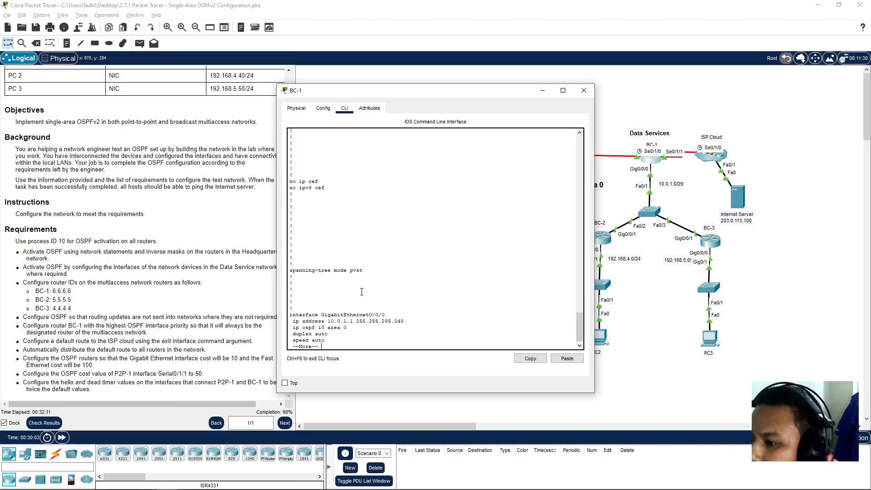
pyautogui.press('space')
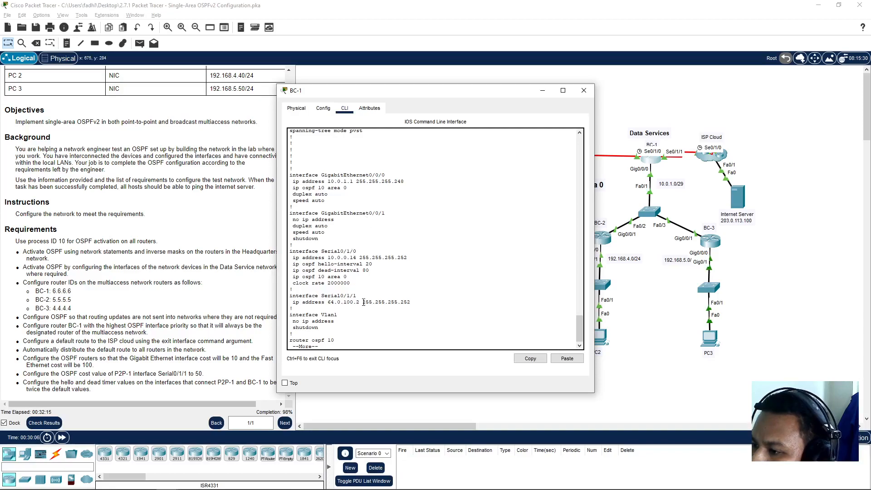
pyautogui.press('space')
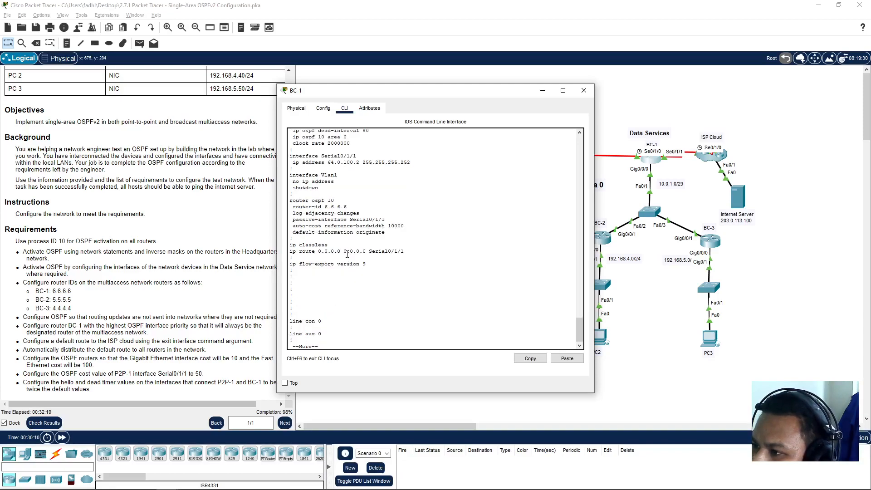
pyautogui.press('space')
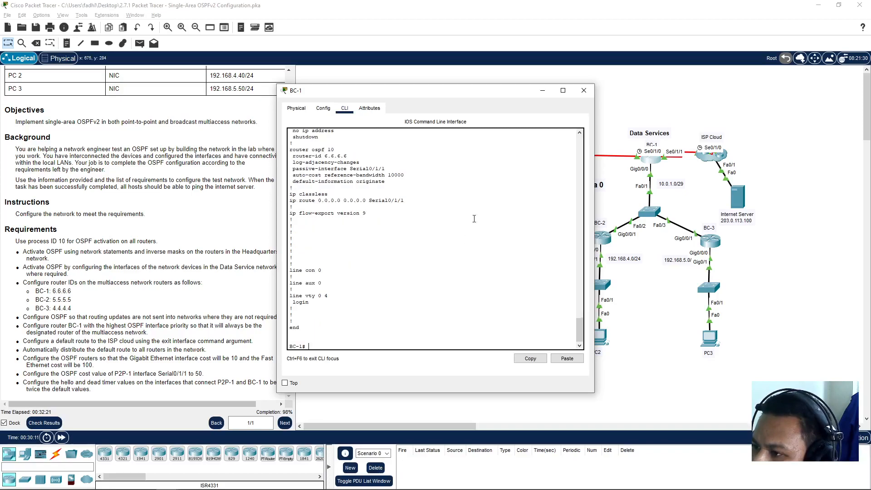
# Reopen BC-1's command line and enter configuration mode for interface GigabitEthernet 0/0/0
pyautogui.click(584, 91)
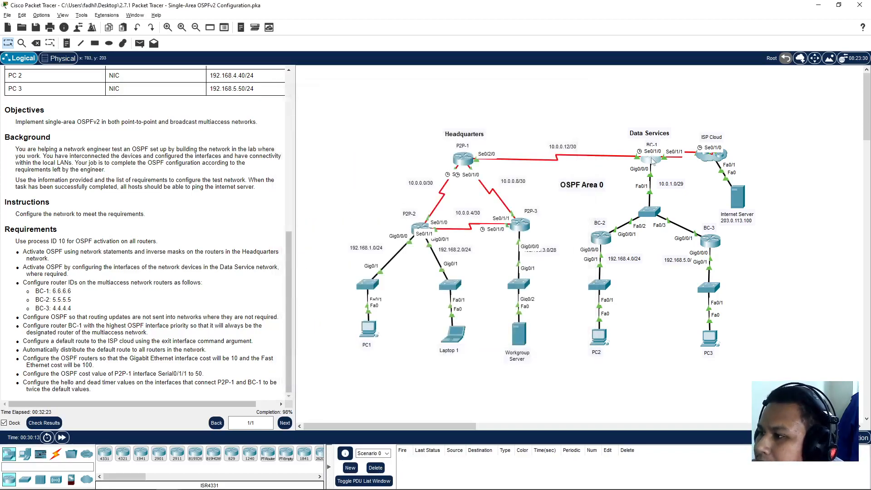
pyautogui.click(653, 162)
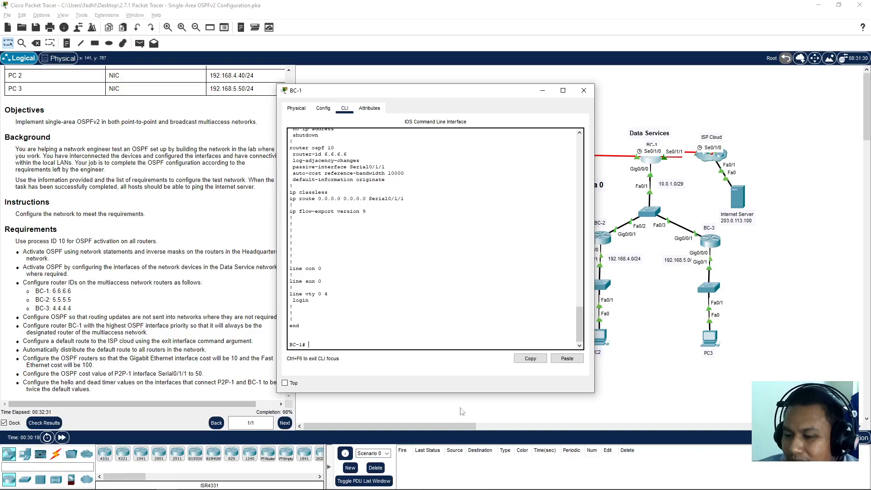
pyautogui.write('t')
pyautogui.press('Return')
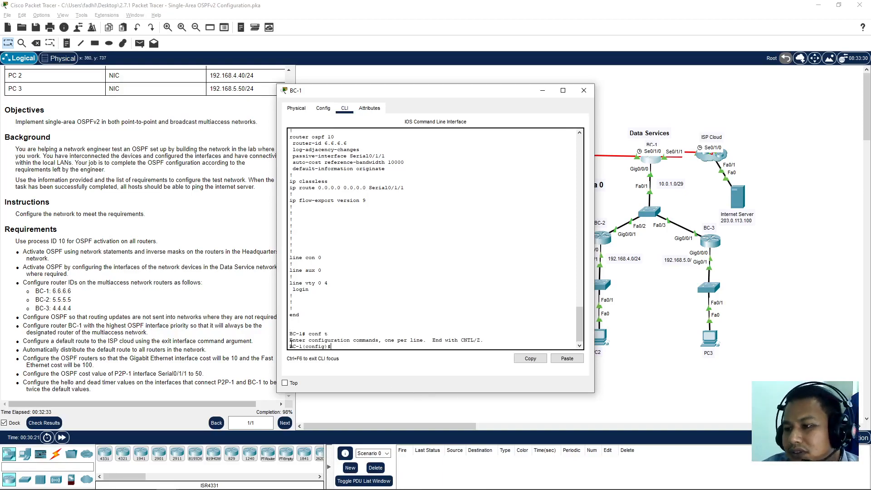
pyautogui.write('inte')
pyautogui.press('Tab')
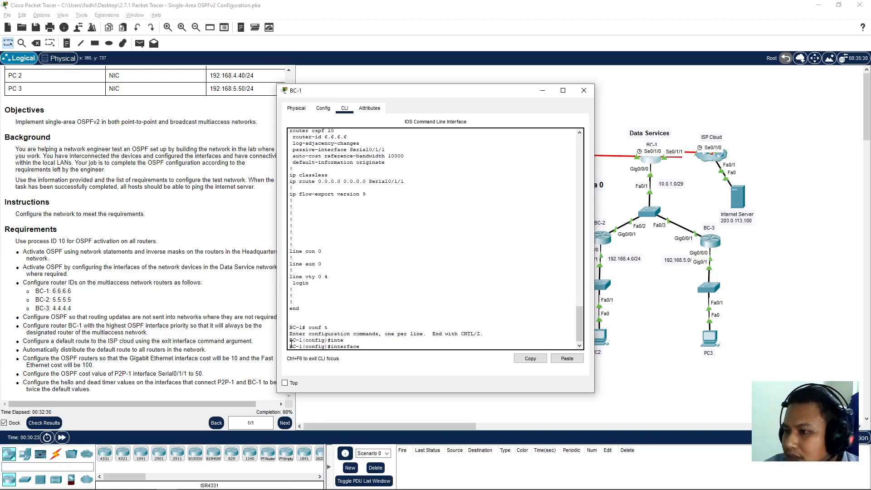
pyautogui.write('gig')
pyautogui.press('Tab')
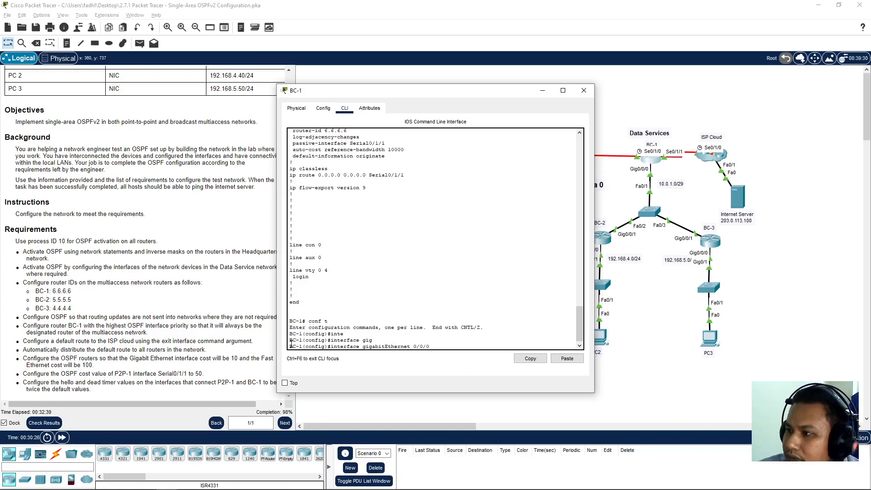
pyautogui.write('0/0/0')
pyautogui.press('Return')
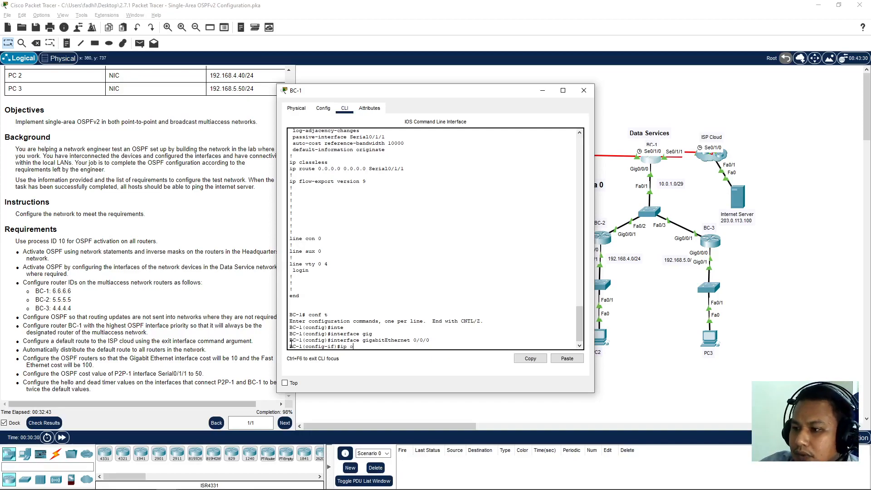
# Set the OSPF priority of BC-1's GigabitEthernet 0/0/0 interface to 255
pyautogui.write('ip ospf ')
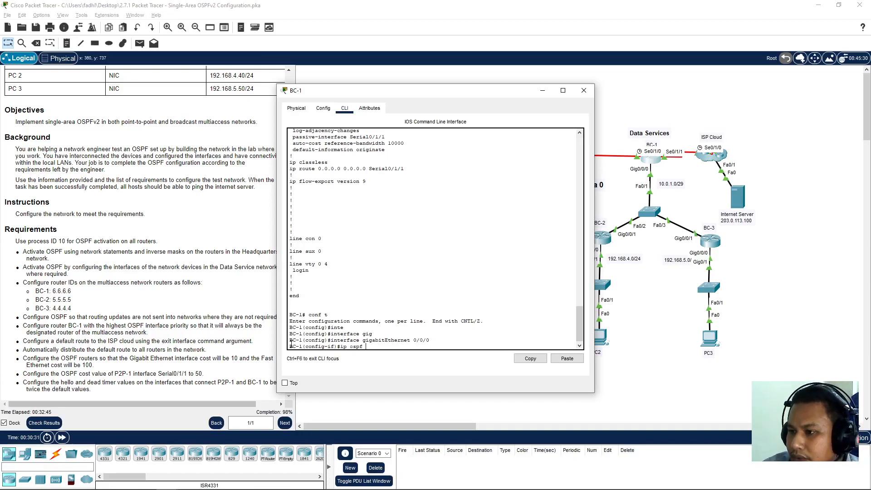
pyautogui.write('pri')
pyautogui.press('Tab')
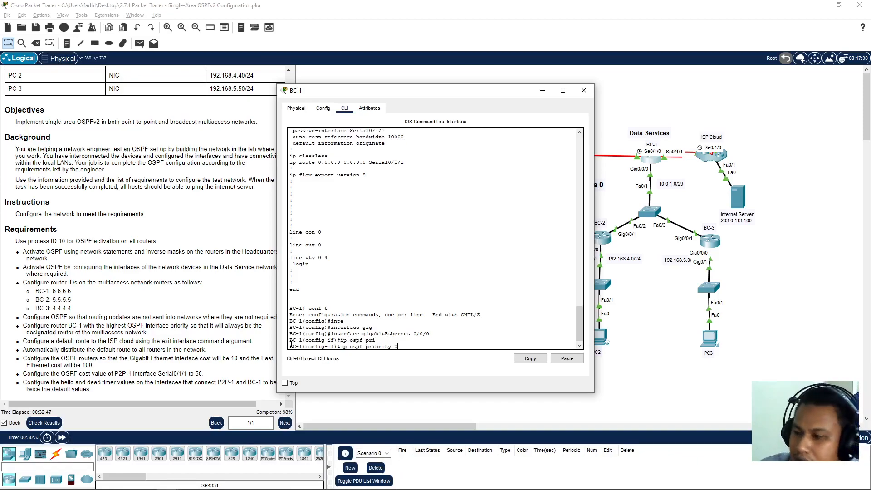
pyautogui.write('255')
pyautogui.press('Return')
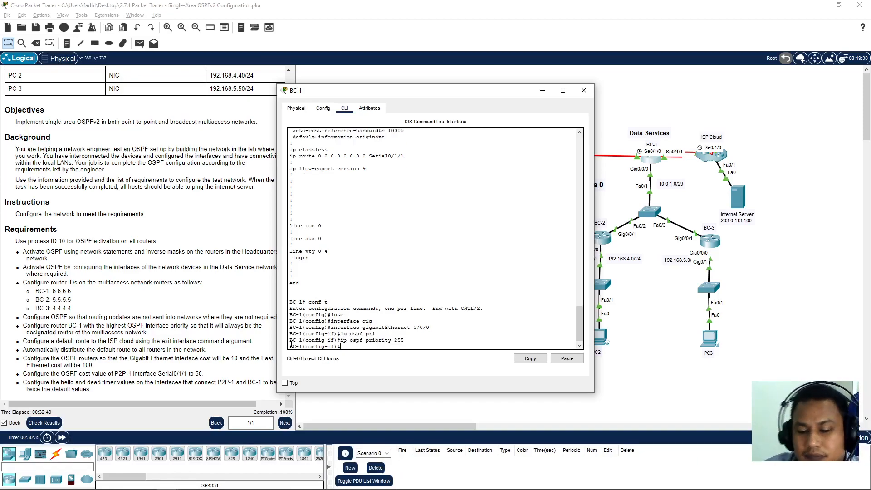
# Leave configuration mode on BC-1, write the configuration to memory, and close the router's window
pyautogui.write('end')
pyautogui.press('Return')
pyautogui.write('wr')
pyautogui.press('Return')
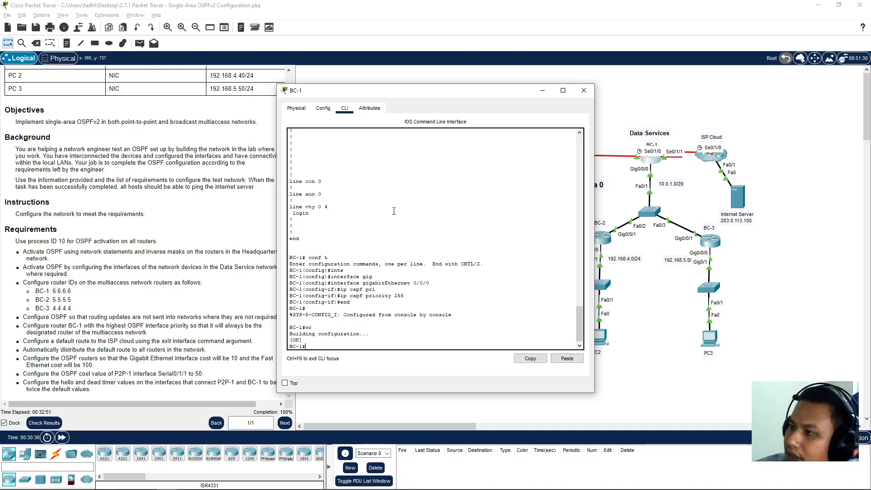
pyautogui.click(585, 91)
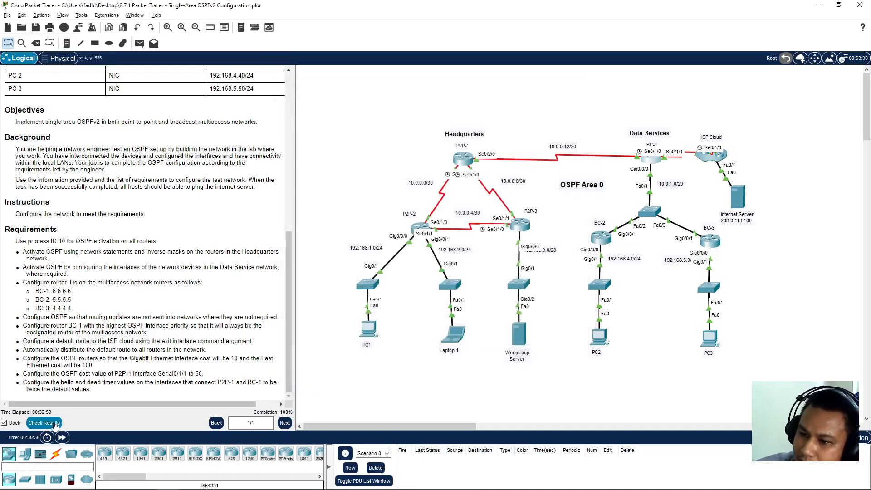
# Check the activity results, review the assessment items, connectivity tests and overall feedback, and close the results
pyautogui.click(55, 424)
pyautogui.moveTo(54, 82); pyautogui.dragTo(182, 92)
pyautogui.click(182, 92)
pyautogui.click(74, 68)
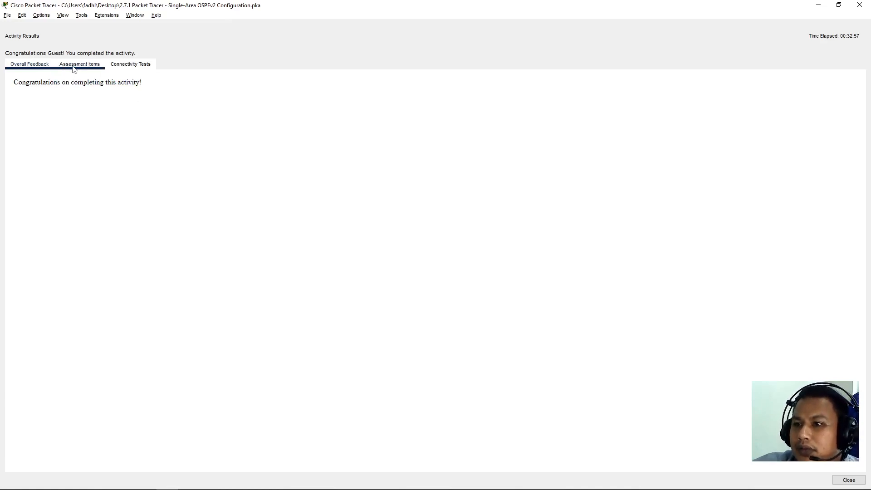
pyautogui.scroll(-10, 109, 370)
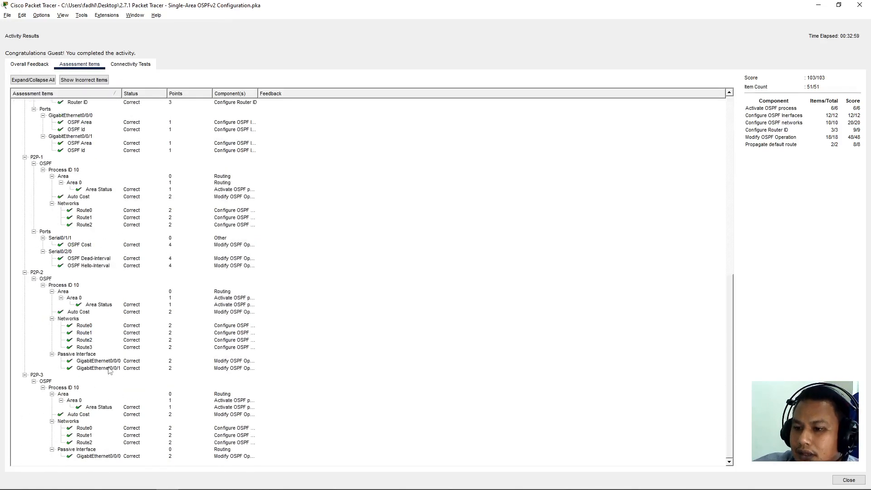
pyautogui.scroll(10, 110, 370)
pyautogui.click(36, 67)
pyautogui.click(36, 67)
pyautogui.click(86, 62)
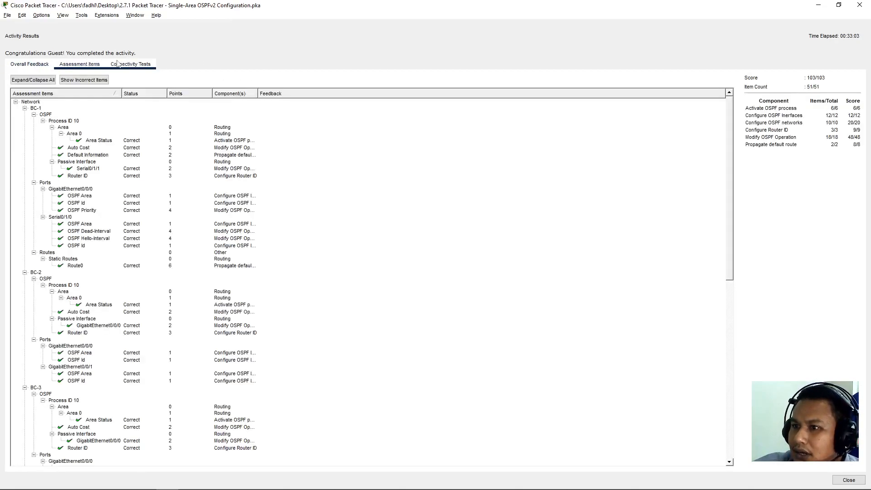
pyautogui.click(115, 64)
pyautogui.click(34, 66)
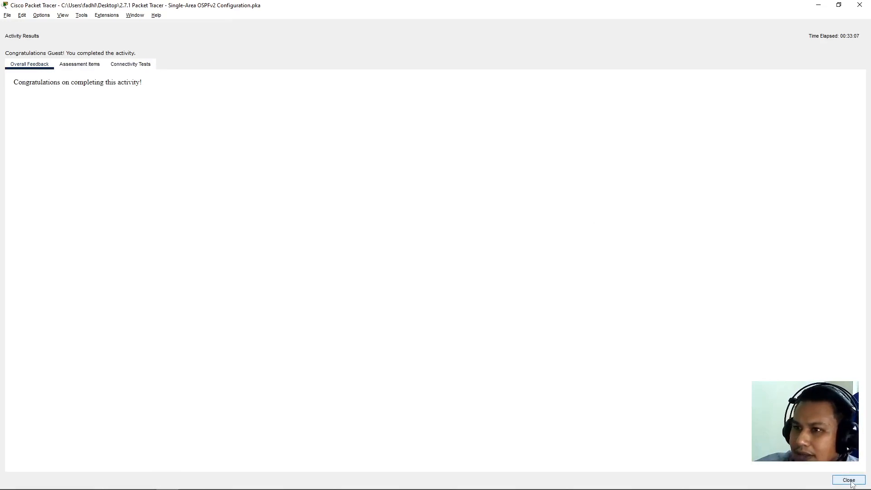
pyautogui.click(850, 481)
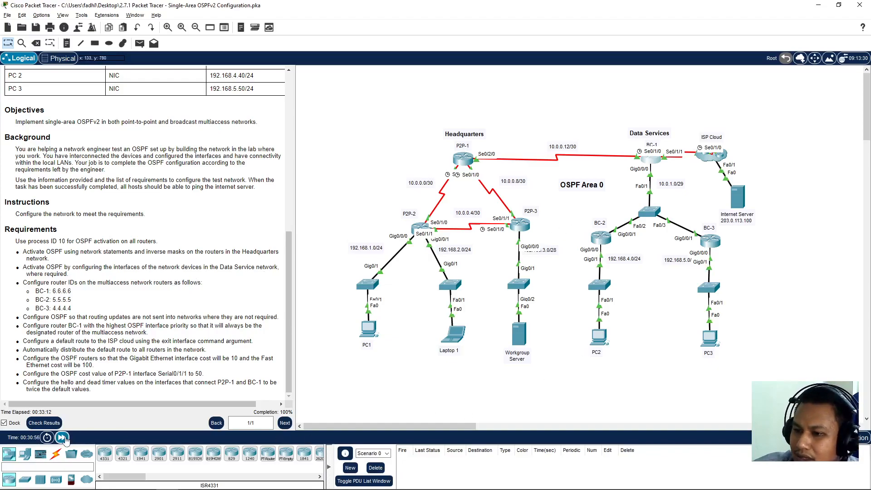
# Fast-forward the simulation time and try to send a simple PDU from PC1 to the Workgroup Server
pyautogui.click(62, 438)
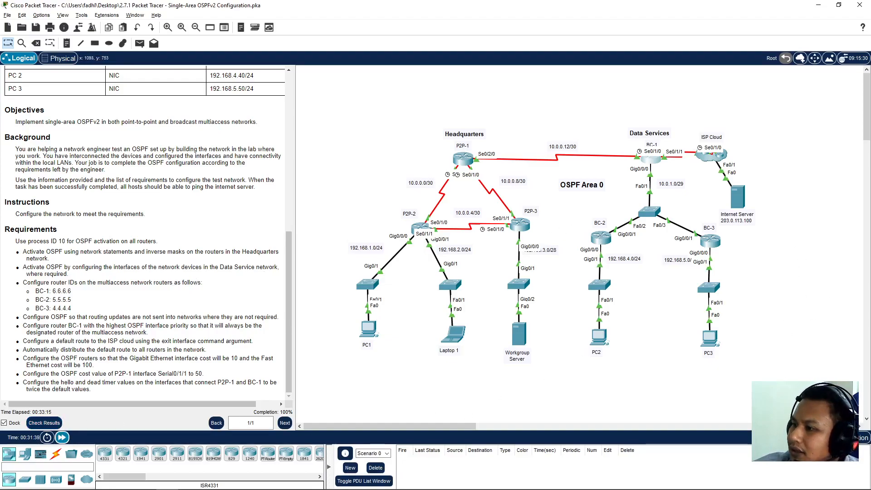
pyautogui.click(140, 43)
pyautogui.click(368, 331)
pyautogui.click(519, 338)
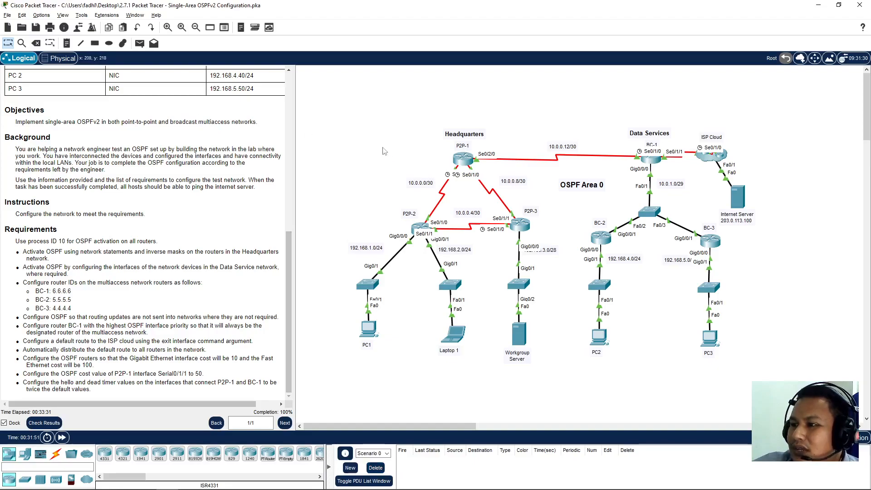
pyautogui.moveTo(325, 116); pyautogui.dragTo(558, 231)
pyautogui.moveTo(593, 103); pyautogui.dragTo(758, 373)
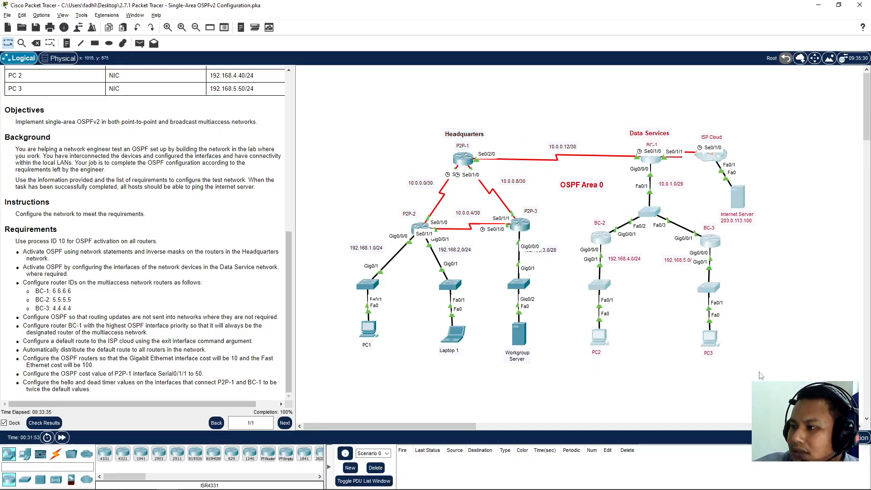
pyautogui.click(756, 384)
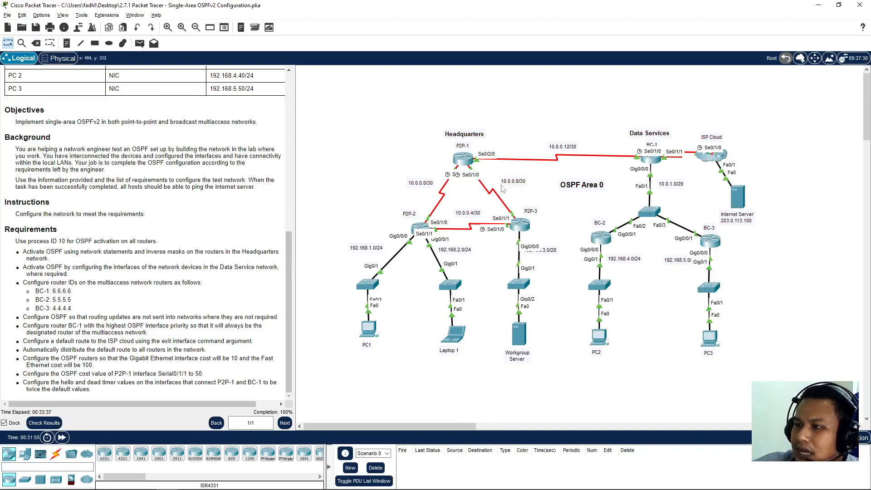
pyautogui.moveTo(347, 119); pyautogui.dragTo(543, 266)
pyautogui.click(331, 142)
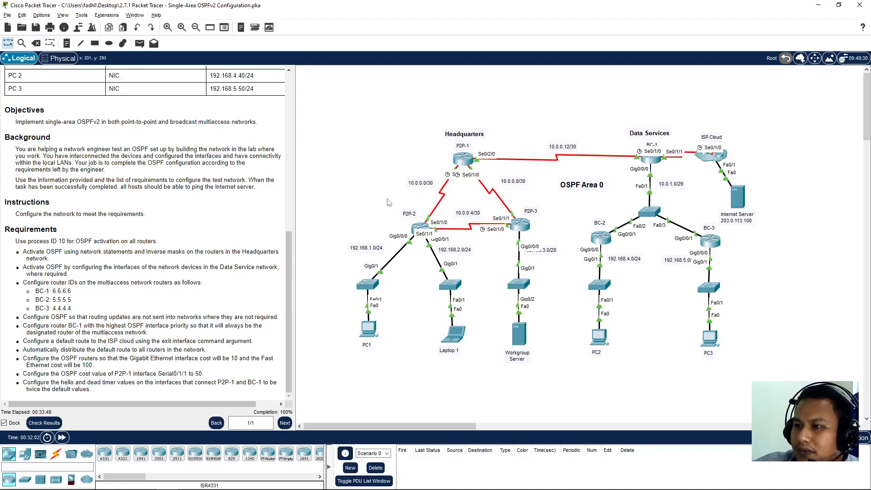
pyautogui.moveTo(584, 116); pyautogui.dragTo(771, 300)
pyautogui.click(788, 295)
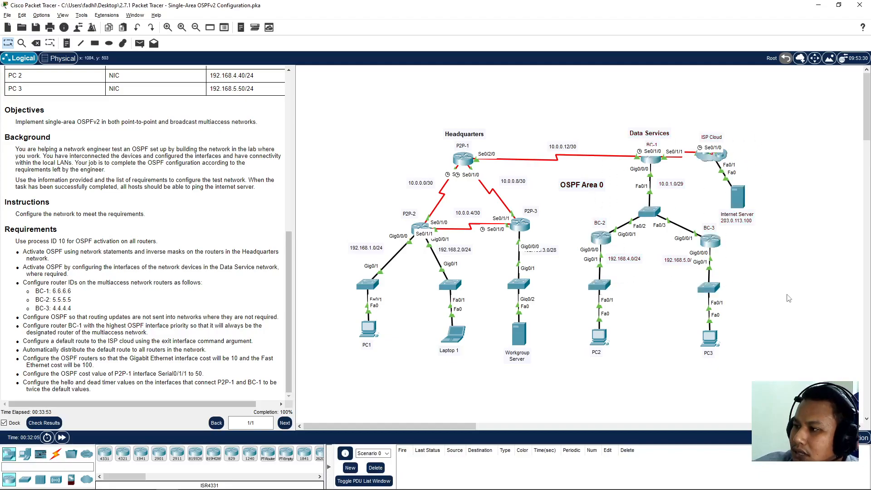
# Open BC-2's command line, enter privileged mode, and display the running configuration
pyautogui.click(601, 238)
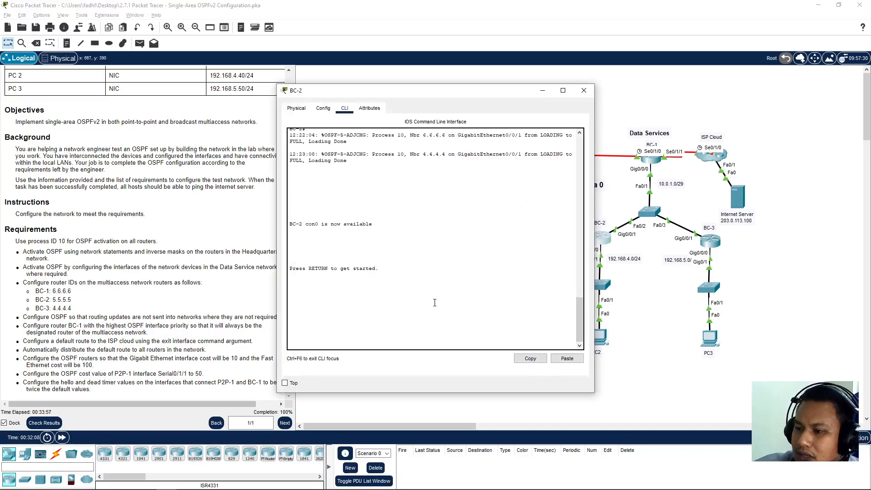
pyautogui.click(584, 91)
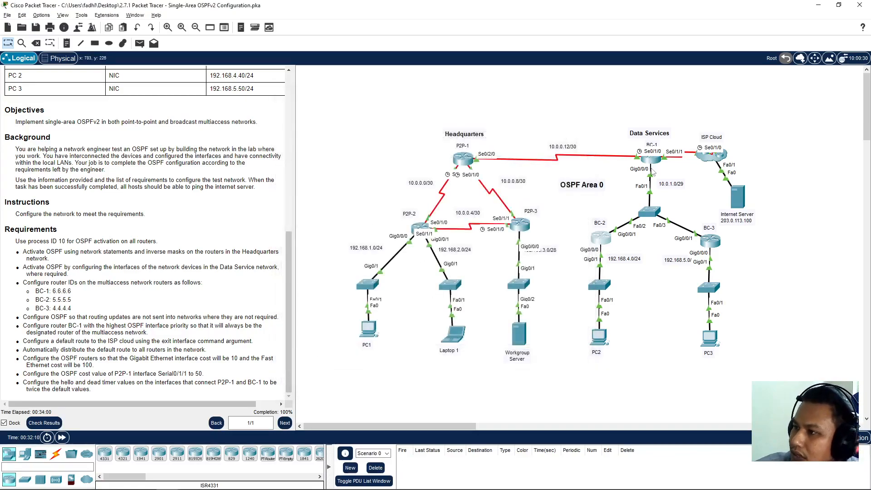
pyautogui.click(604, 244)
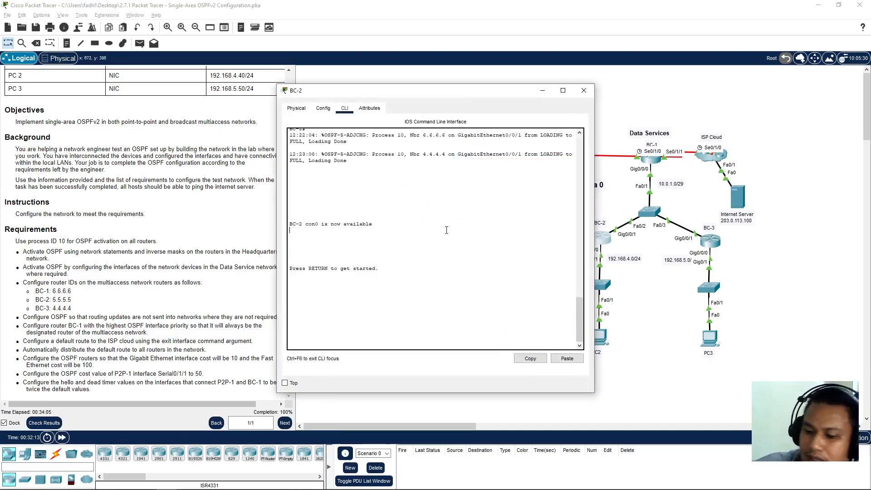
pyautogui.press('Return')
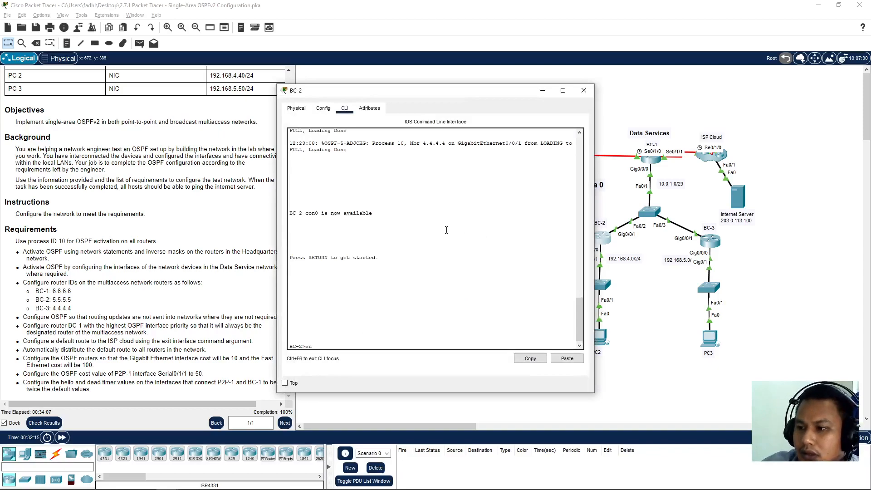
pyautogui.press('Return')
pyautogui.write('show ru')
pyautogui.press('Tab')
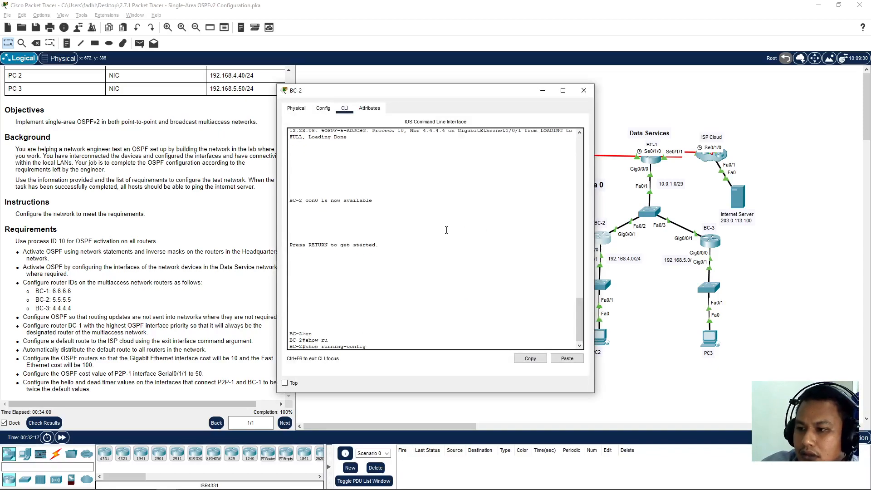
pyautogui.press('Return')
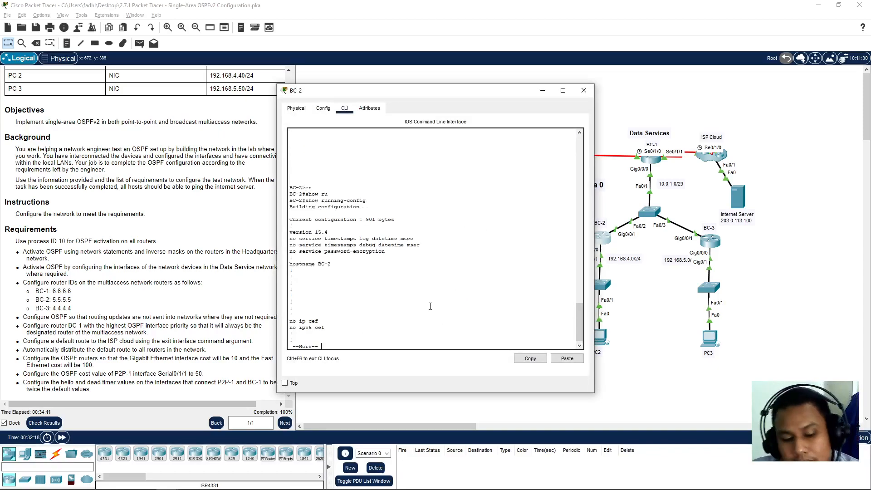
# Page through BC-2's running configuration, examine the OSPF process and area set on GigabitEthernet0/0/0, and close the router's window
pyautogui.press('space')
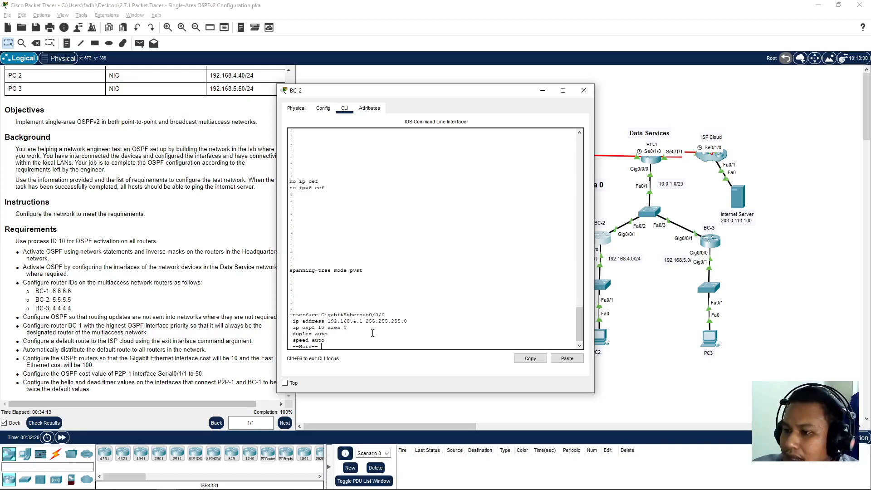
pyautogui.moveTo(328, 315); pyautogui.dragTo(364, 314)
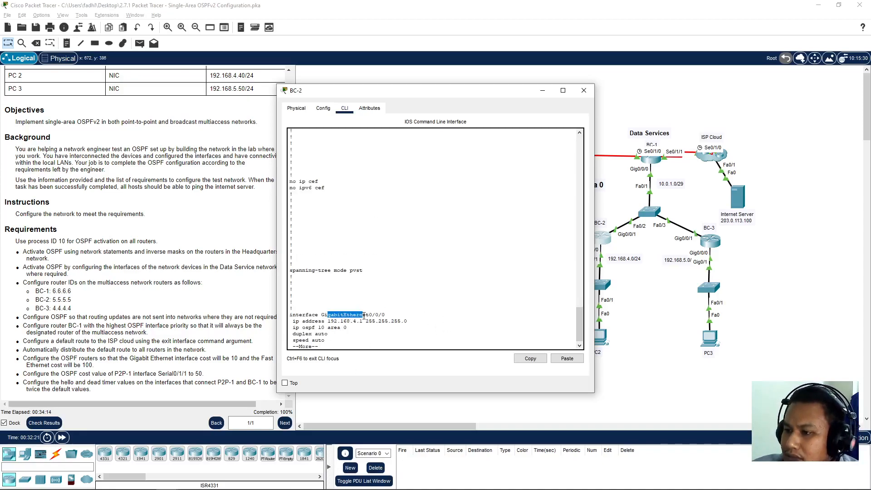
pyautogui.moveTo(299, 329); pyautogui.dragTo(335, 328)
pyautogui.click(334, 327)
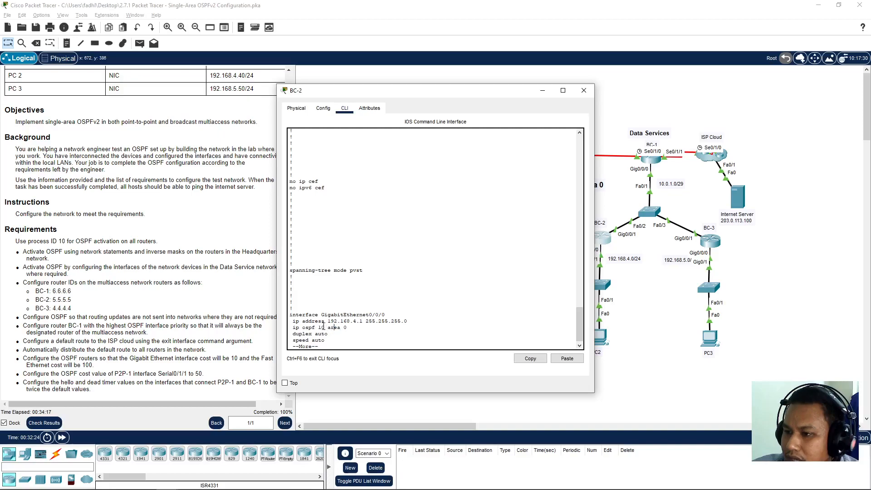
pyautogui.doubleClick(337, 328)
pyautogui.click(404, 333)
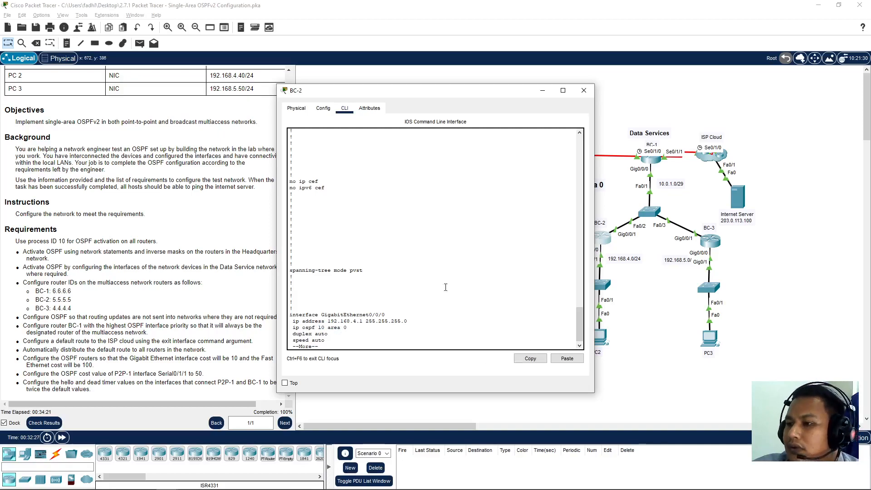
pyautogui.press('space')
pyautogui.press('space')
pyautogui.click(584, 90)
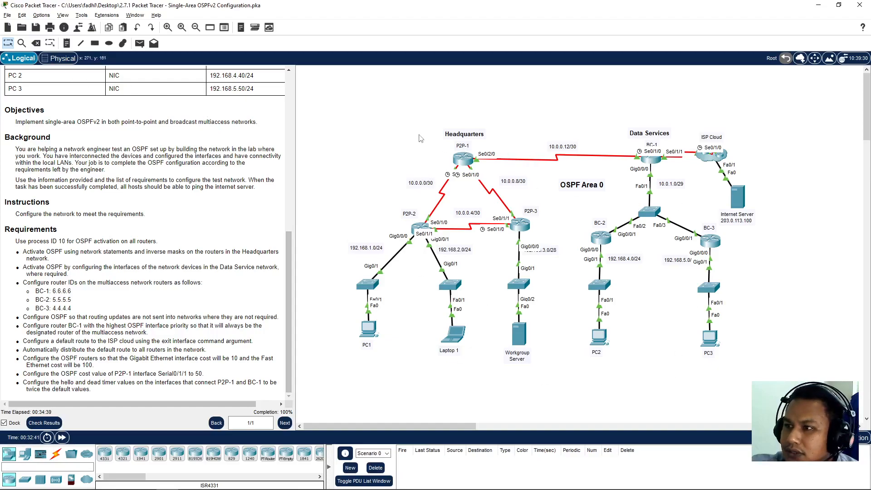
# Save the activity file and exit Packet Tracer, saving the work on exit
pyautogui.moveTo(784, 389); pyautogui.dragTo(372, 105)
pyautogui.click(372, 106)
pyautogui.hotkey('ctrl', 's')
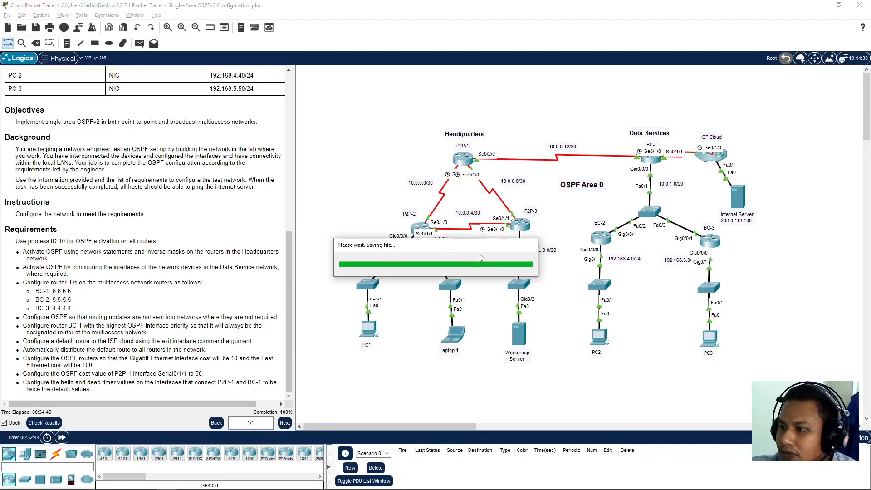
pyautogui.hotkey('ctrl', 's')
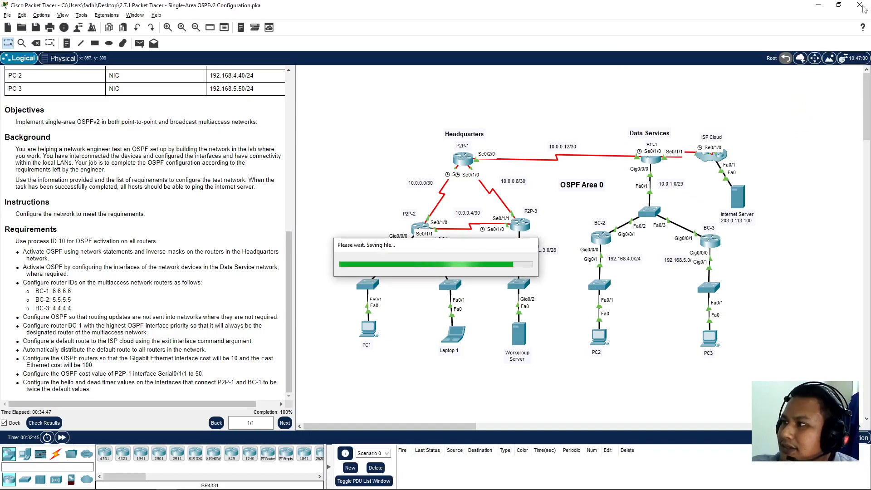
pyautogui.click(860, 5)
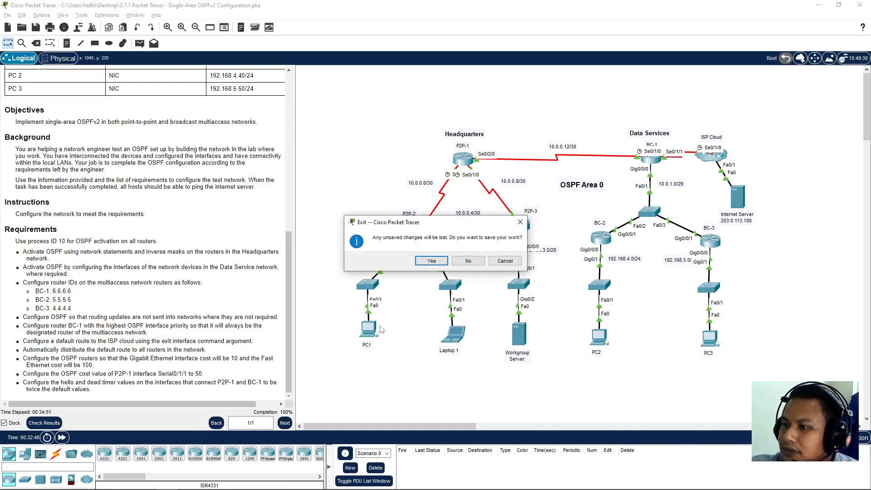
pyautogui.click(426, 261)
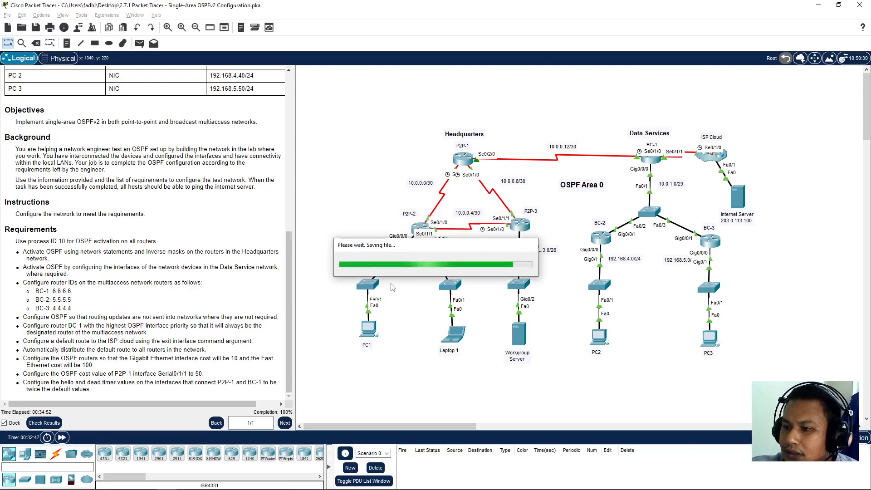